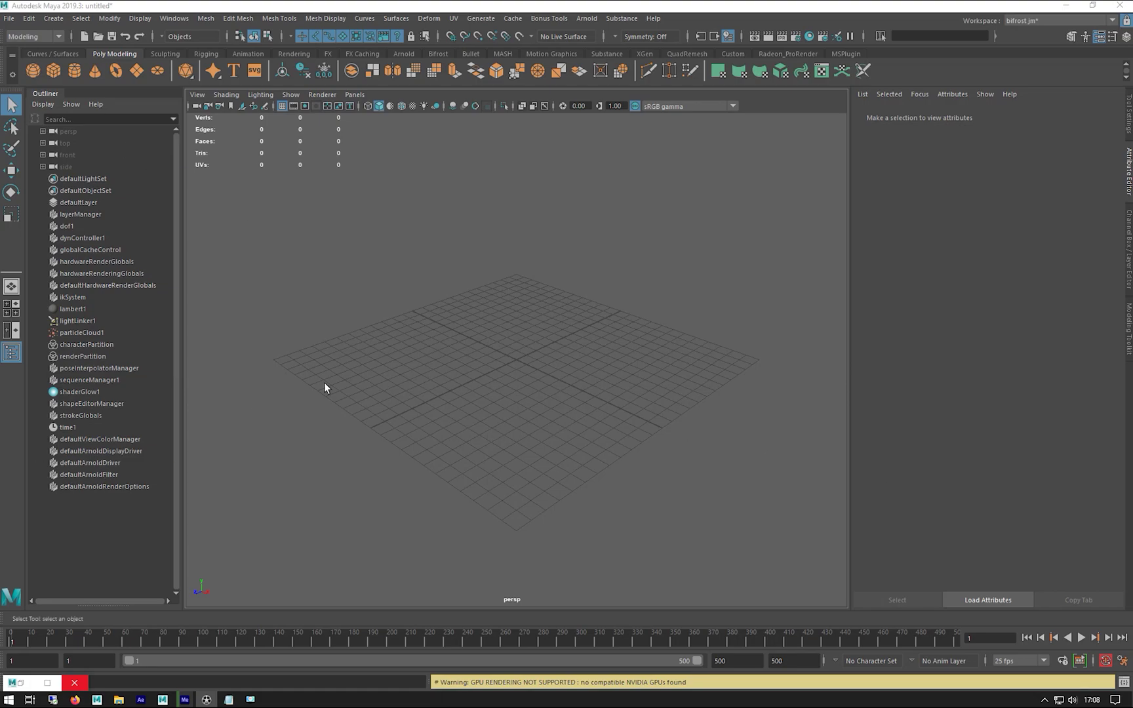
Step: Watch the opening of the Bifrost combustion masterclass video, then return to Maya
{"action": "left_click", "coordinate": [74, 700]}
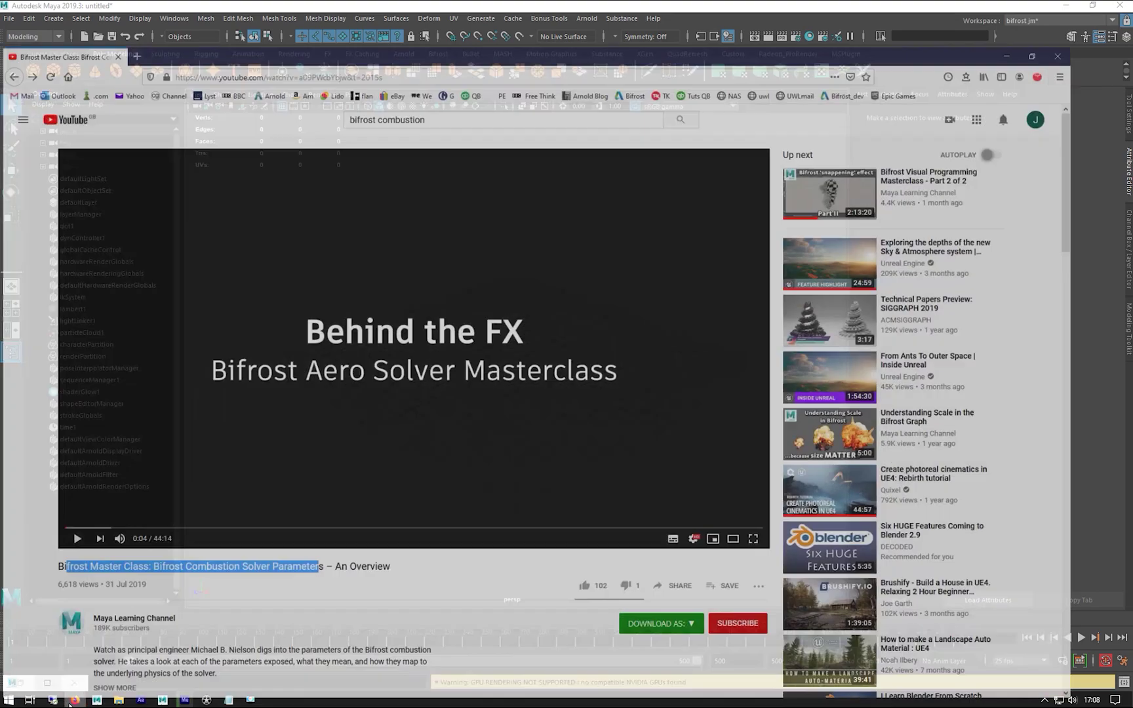
{"action": "left_click", "coordinate": [78, 523]}
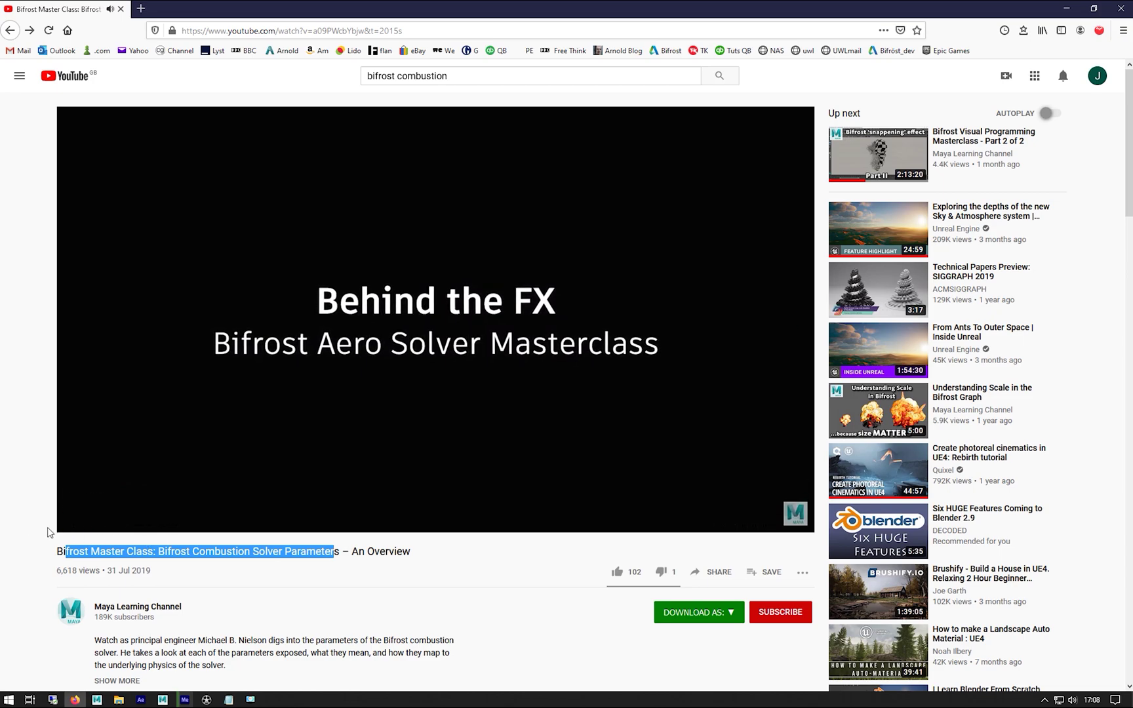
{"action": "left_click", "coordinate": [67, 510]}
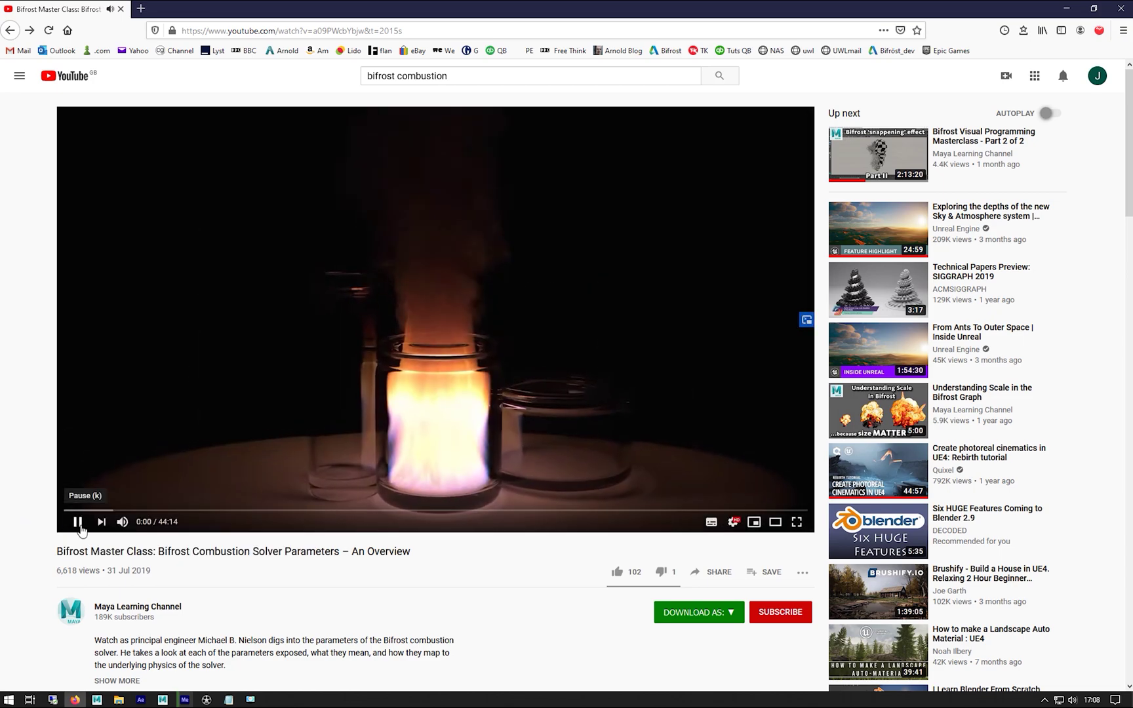
{"action": "left_click", "coordinate": [80, 529]}
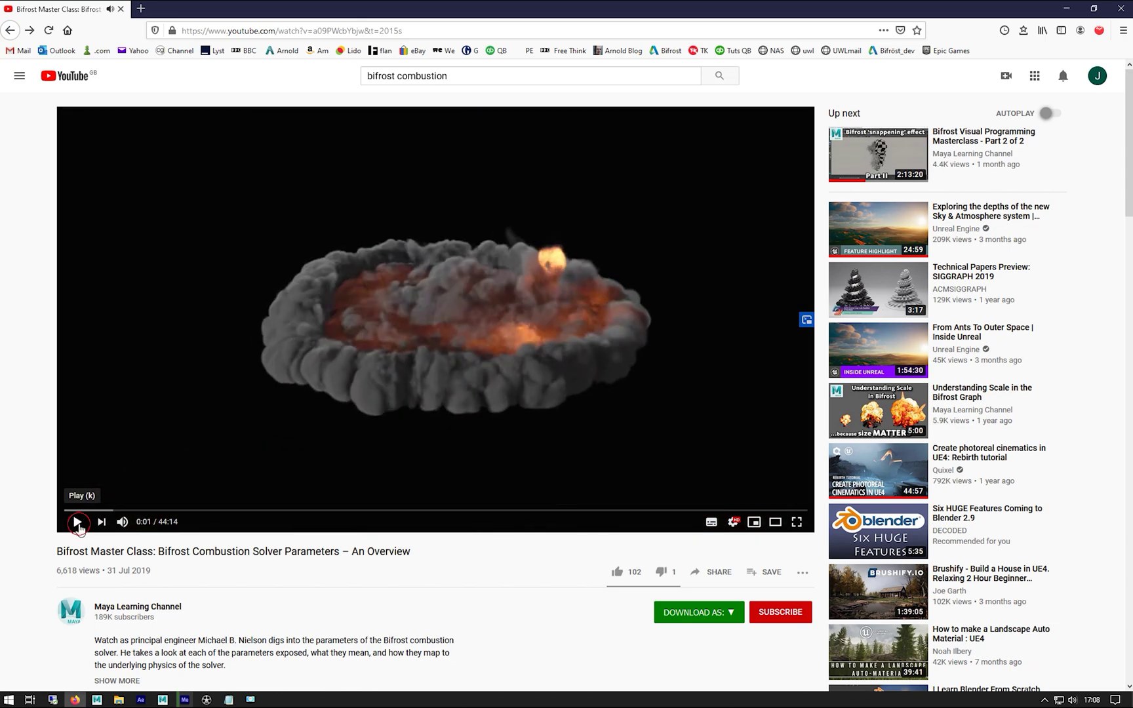
{"action": "left_click", "coordinate": [79, 529]}
{"action": "left_click", "coordinate": [80, 529]}
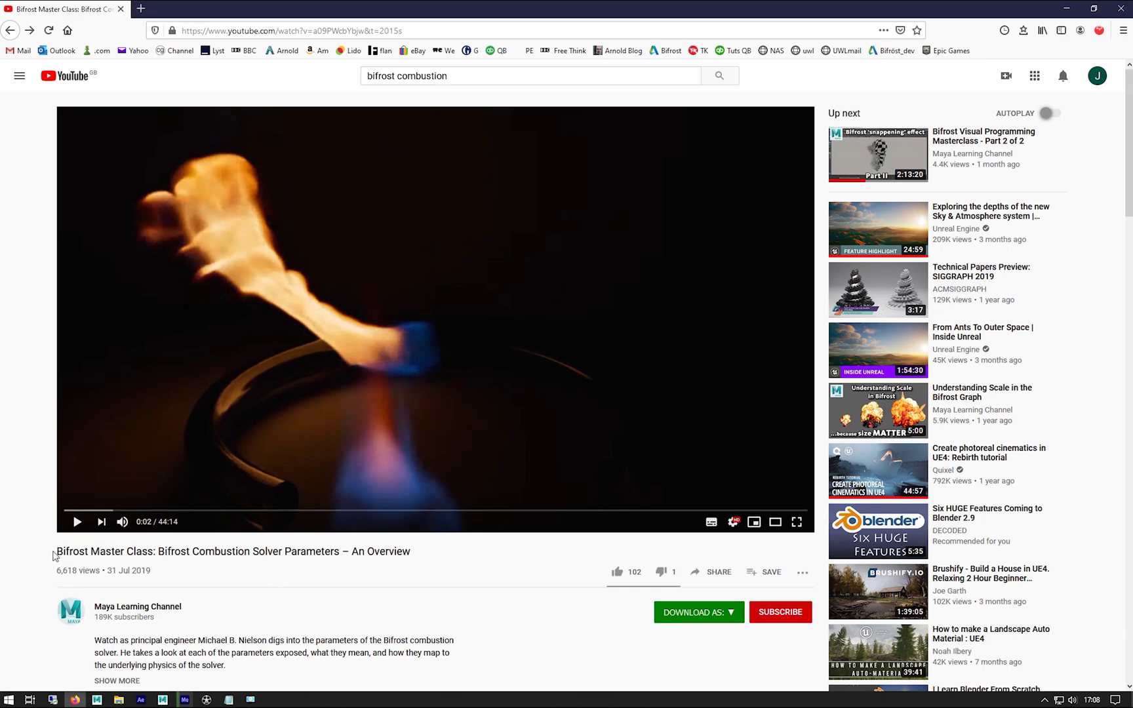
{"action": "left_click_drag", "start_coordinate": [55, 555], "coordinate": [420, 554]}
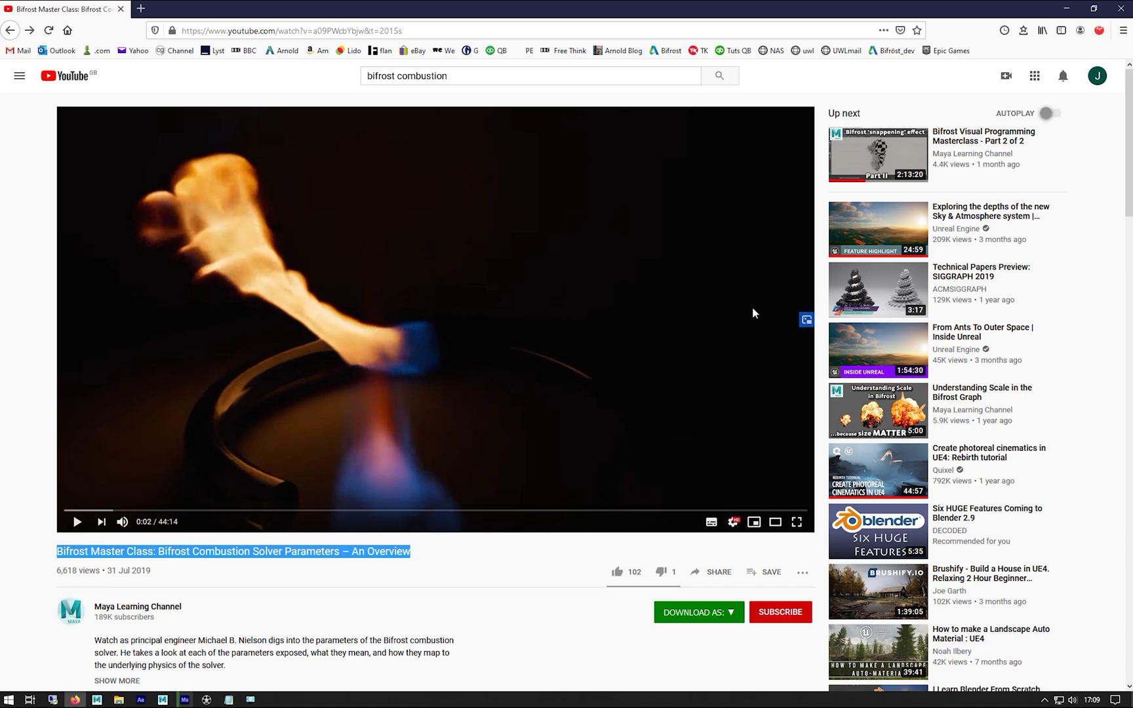
{"action": "left_click", "coordinate": [1066, 11]}
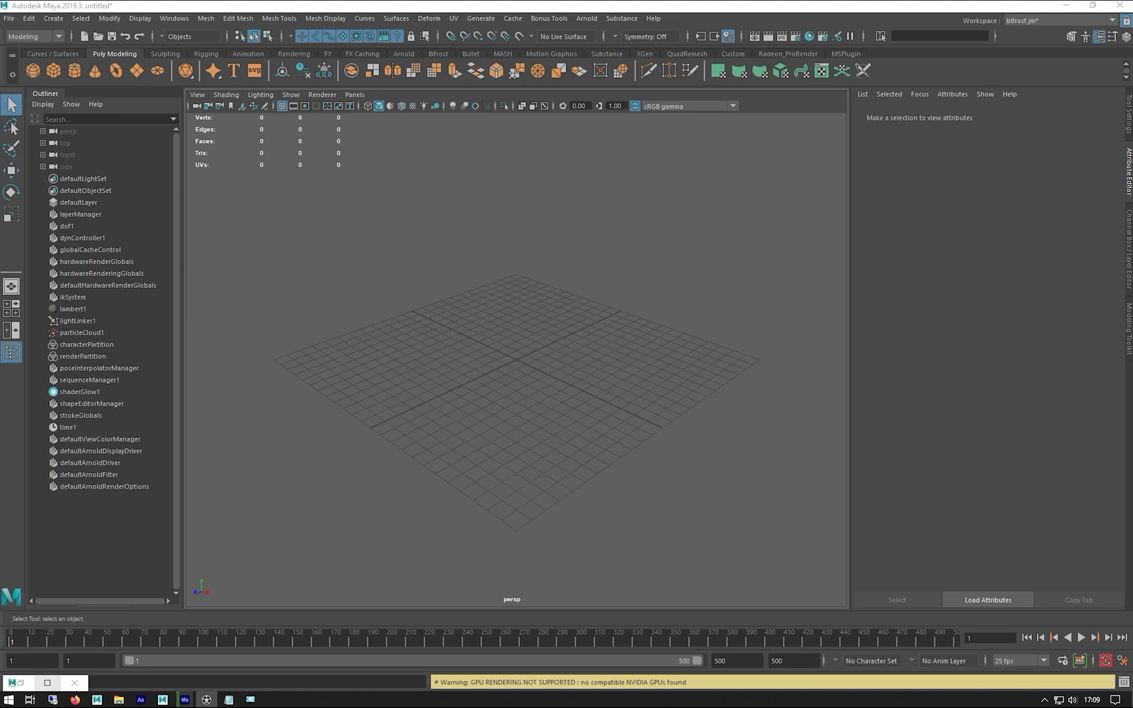
Step: Play the flame render sequence from the first frame, stop at frame 33, and move the viewer aside
{"action": "key", "text": "alt+Tab"}
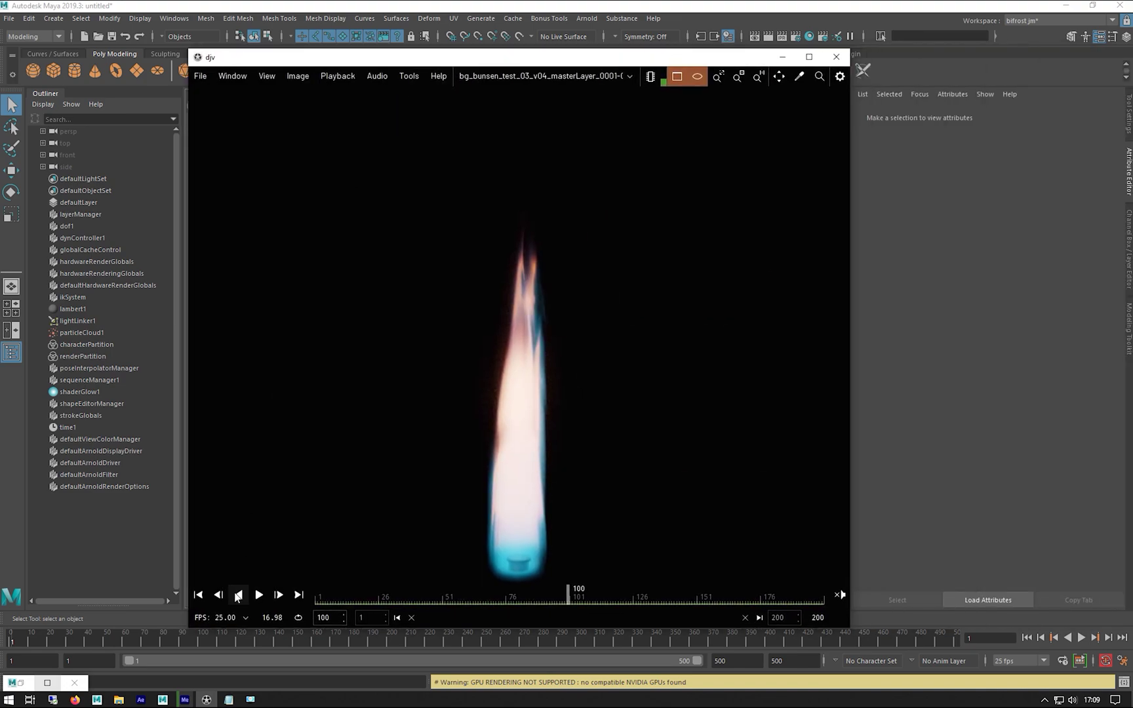
{"action": "left_click", "coordinate": [198, 595]}
{"action": "left_click", "coordinate": [259, 595]}
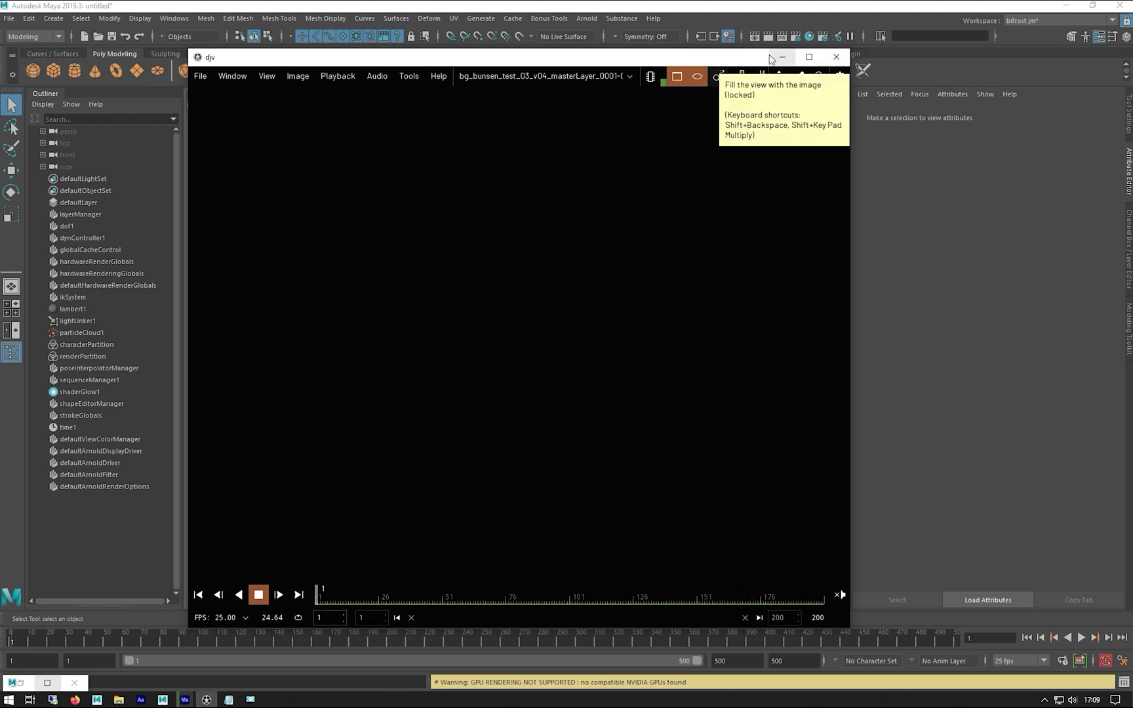
{"action": "left_click", "coordinate": [259, 594]}
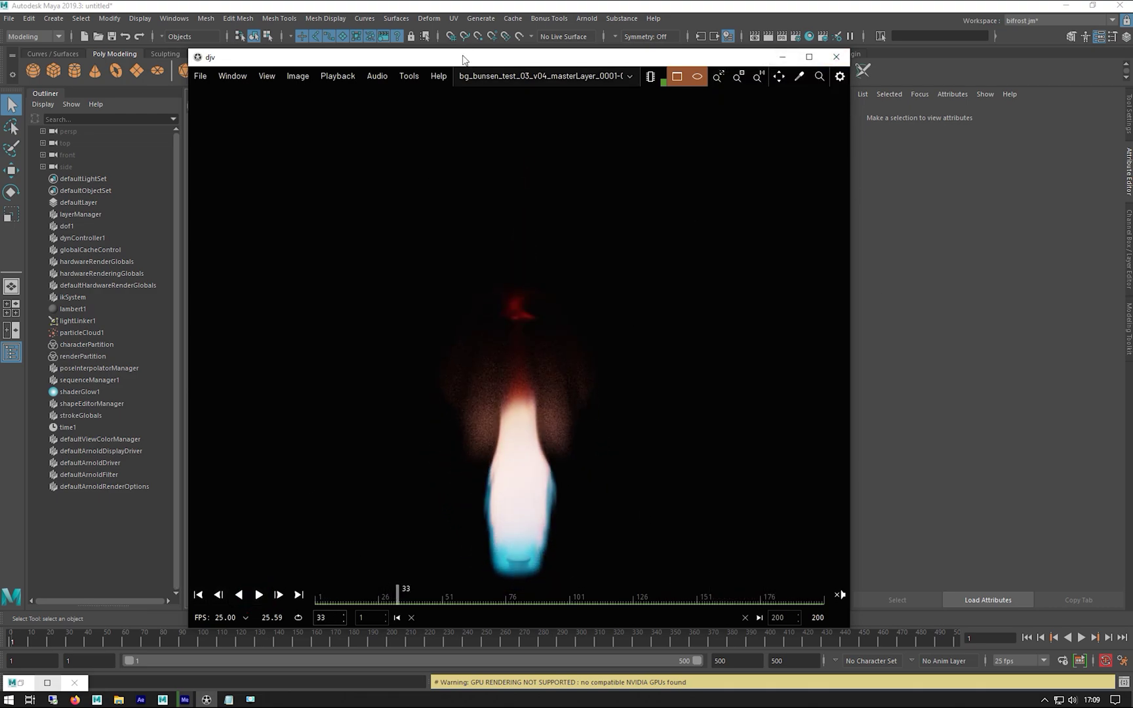
{"action": "left_click_drag", "start_coordinate": [464, 59], "coordinate": [1132, 193]}
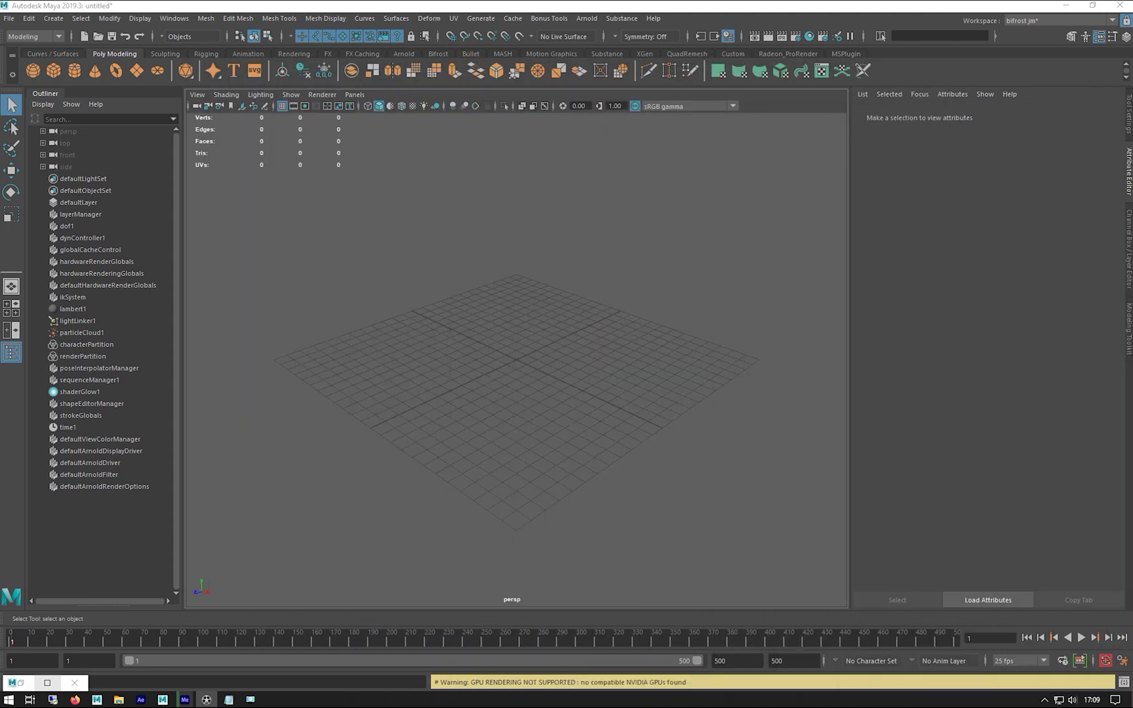
Step: Import flame_torch from the Fire category of the Bifrost Browser
{"action": "left_click", "coordinate": [174, 19]}
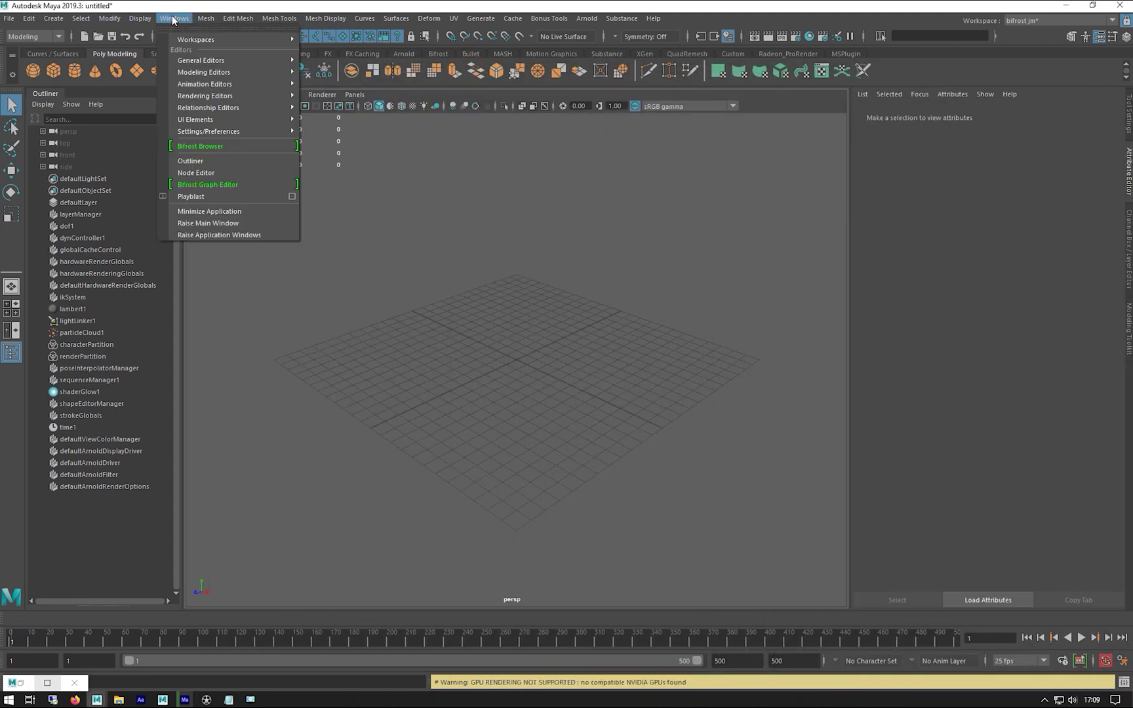
{"action": "left_click", "coordinate": [219, 147]}
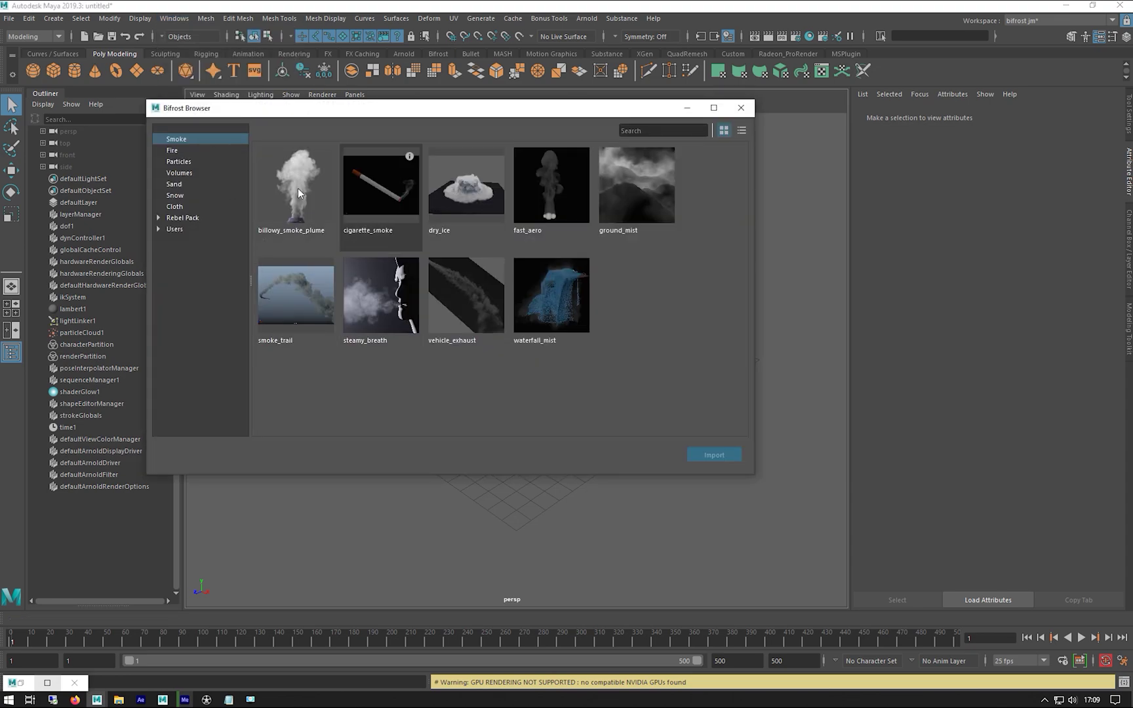
{"action": "left_click", "coordinate": [171, 150]}
{"action": "left_click", "coordinate": [381, 183]}
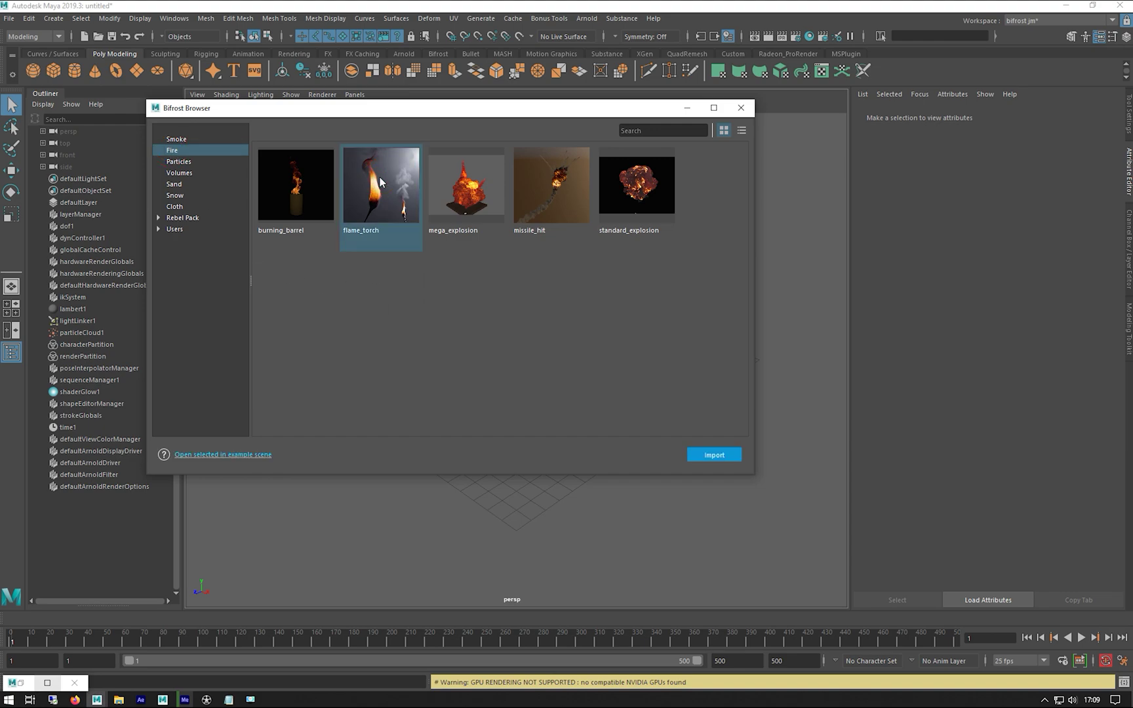
{"action": "left_click", "coordinate": [715, 455]}
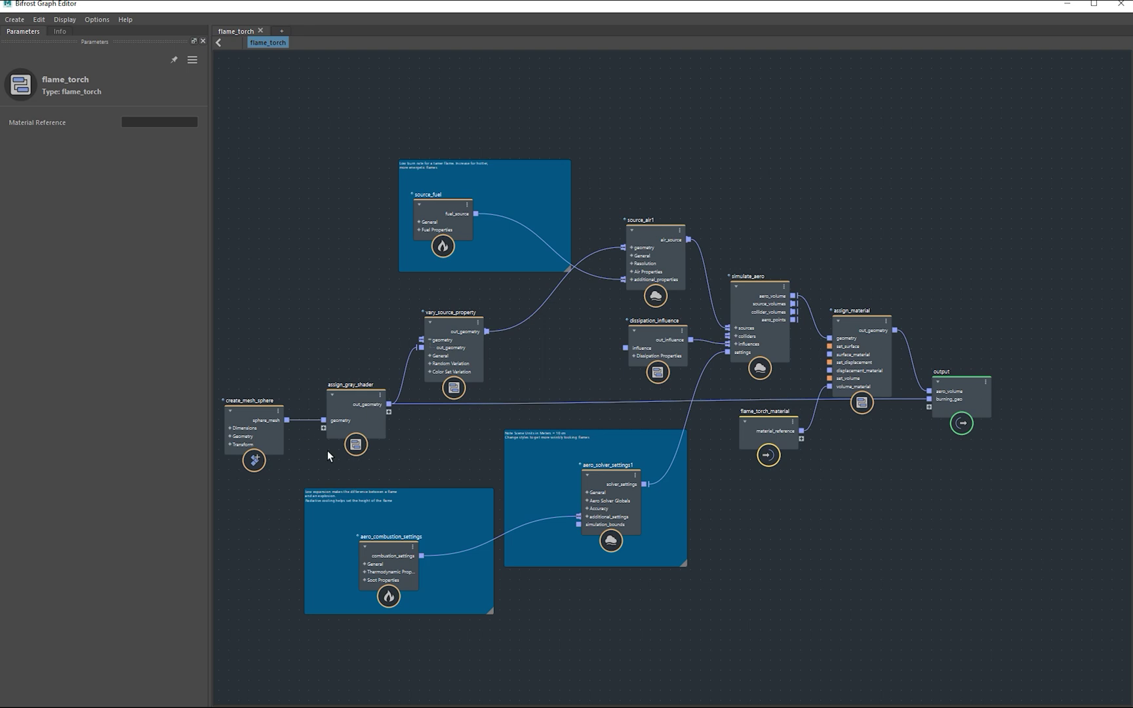
Step: Move the assign_material, flame_torch_material and output nodes aside to the right
{"action": "middle_click_drag", "start_coordinate": [322, 247], "coordinate": [366, 240]}
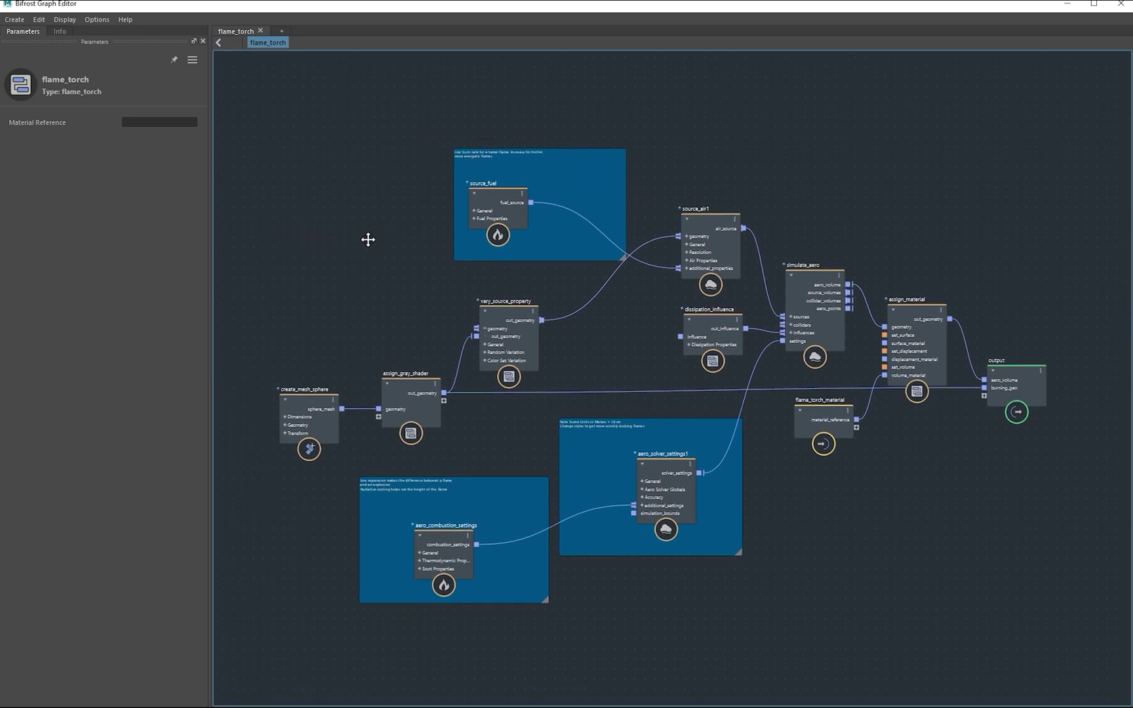
{"action": "middle_click_drag", "start_coordinate": [785, 212], "coordinate": [496, 193]}
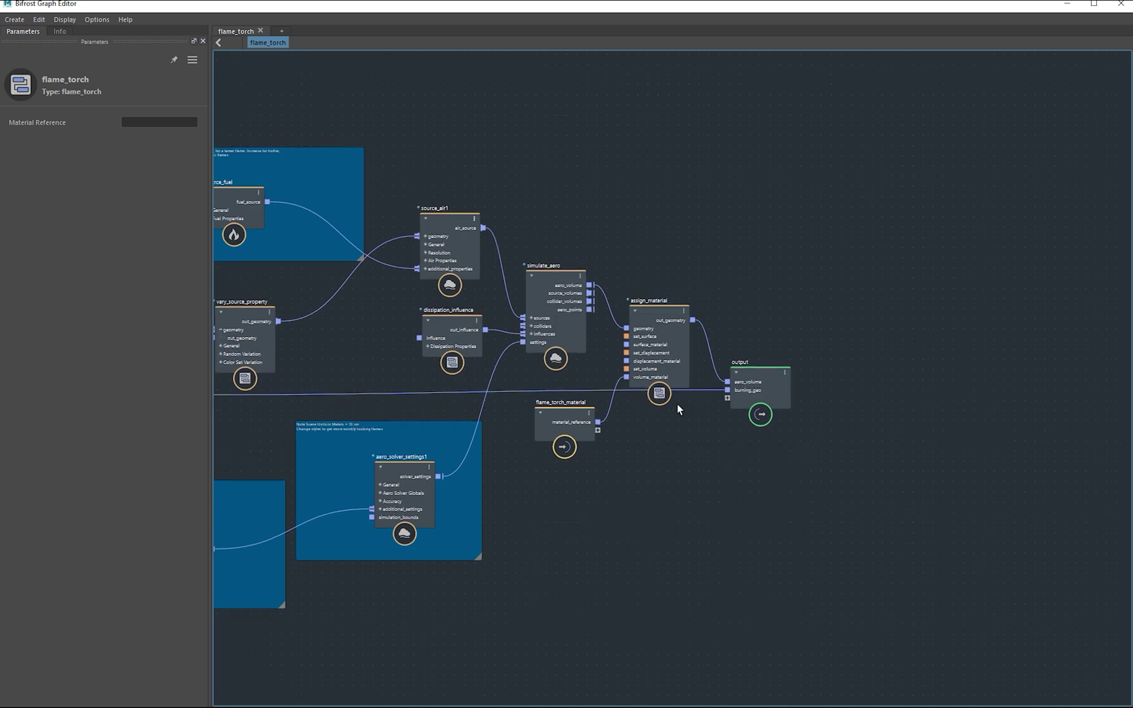
{"action": "scroll", "coordinate": [676, 404], "scroll_direction": "up", "scroll_amount": 5}
{"action": "middle_click_drag", "start_coordinate": [520, 254], "coordinate": [558, 292]}
{"action": "scroll", "coordinate": [600, 331], "scroll_direction": "down", "scroll_amount": 4}
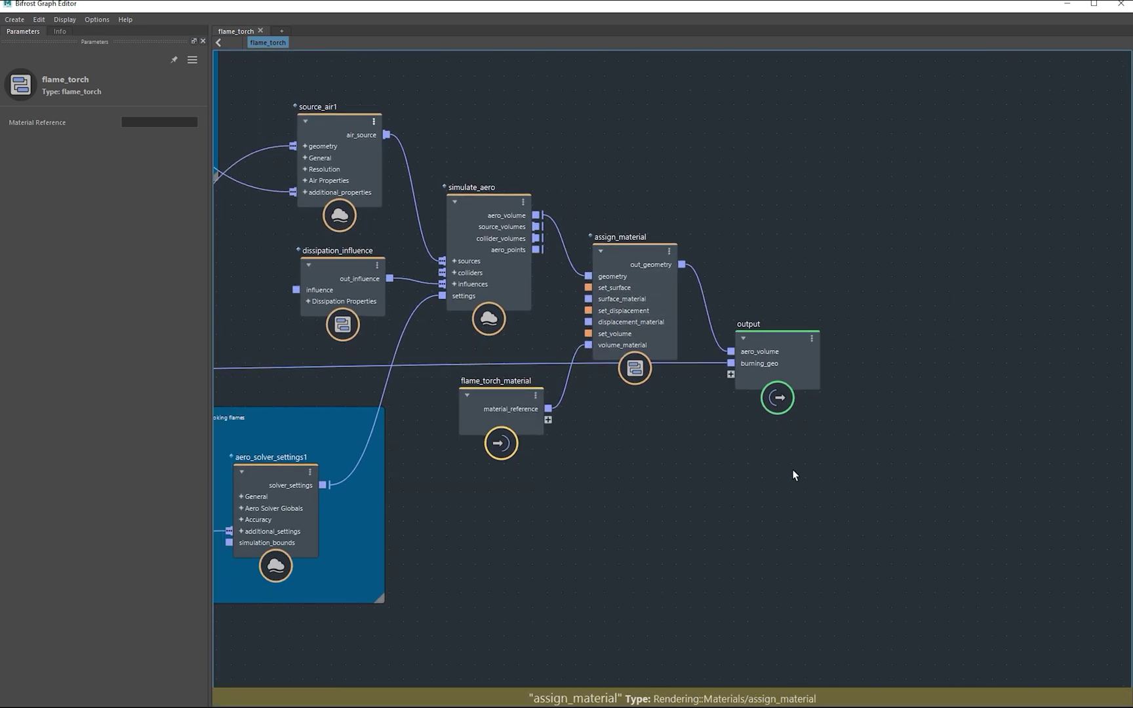
{"action": "left_click_drag", "start_coordinate": [587, 296], "coordinate": [541, 168]}
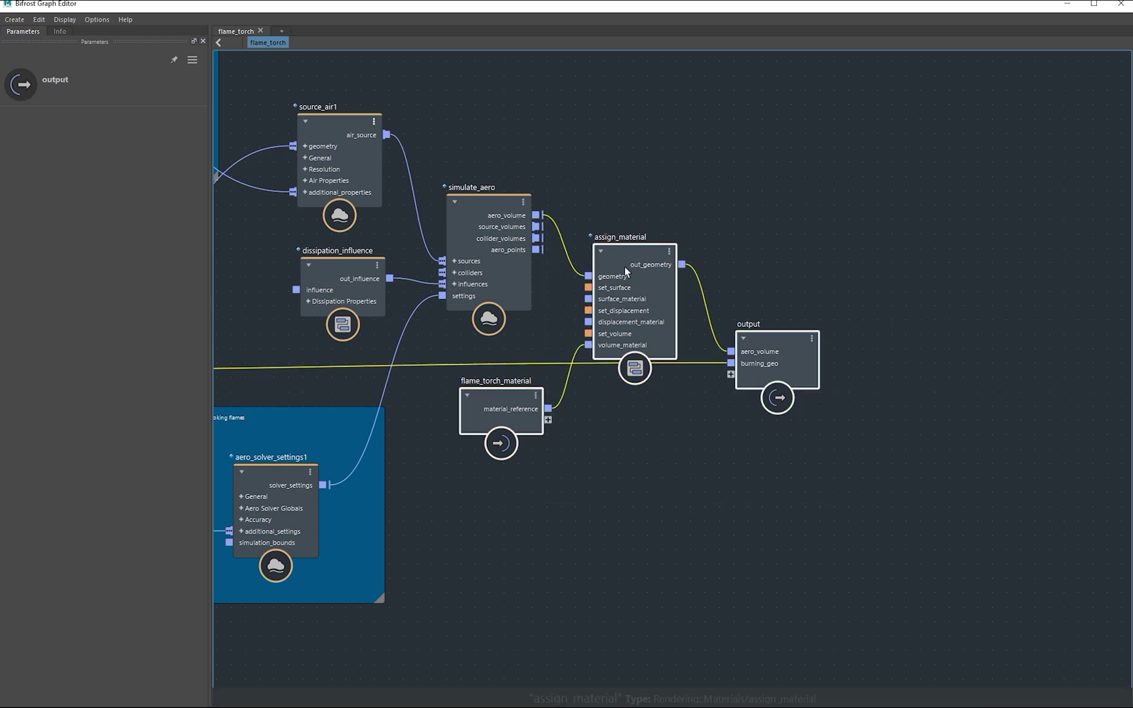
{"action": "left_click_drag", "start_coordinate": [633, 270], "coordinate": [657, 283]}
{"action": "left_click_drag", "start_coordinate": [723, 299], "coordinate": [886, 302]}
{"action": "left_click", "coordinate": [632, 182]}
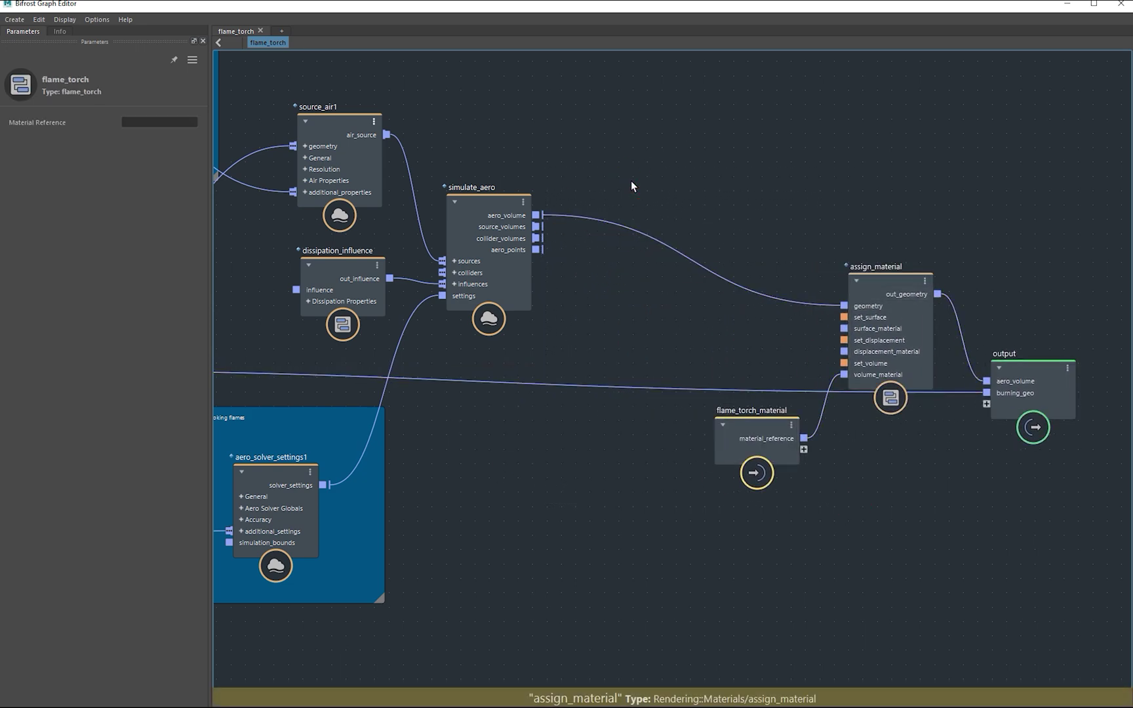
Step: Add a file_cache node fed by aero_volume, with out_objects wired into assign_material's geometry
{"action": "key", "text": "Tab"}
{"action": "type", "text": "file"}
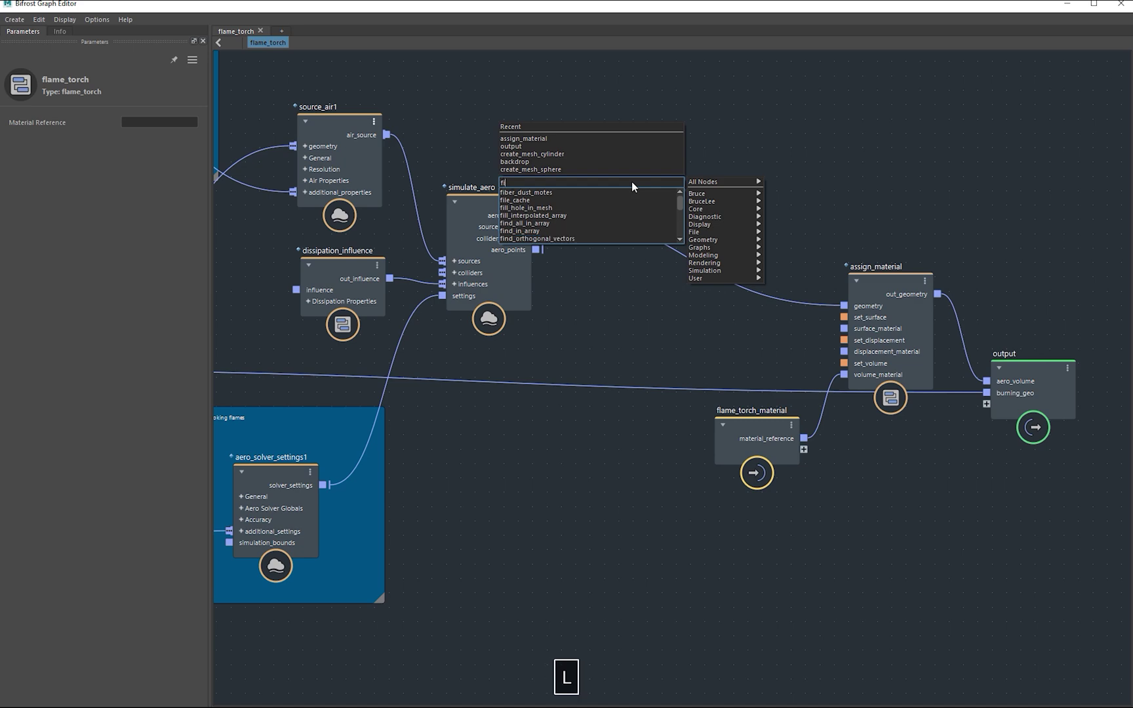
{"action": "left_click", "coordinate": [552, 193]}
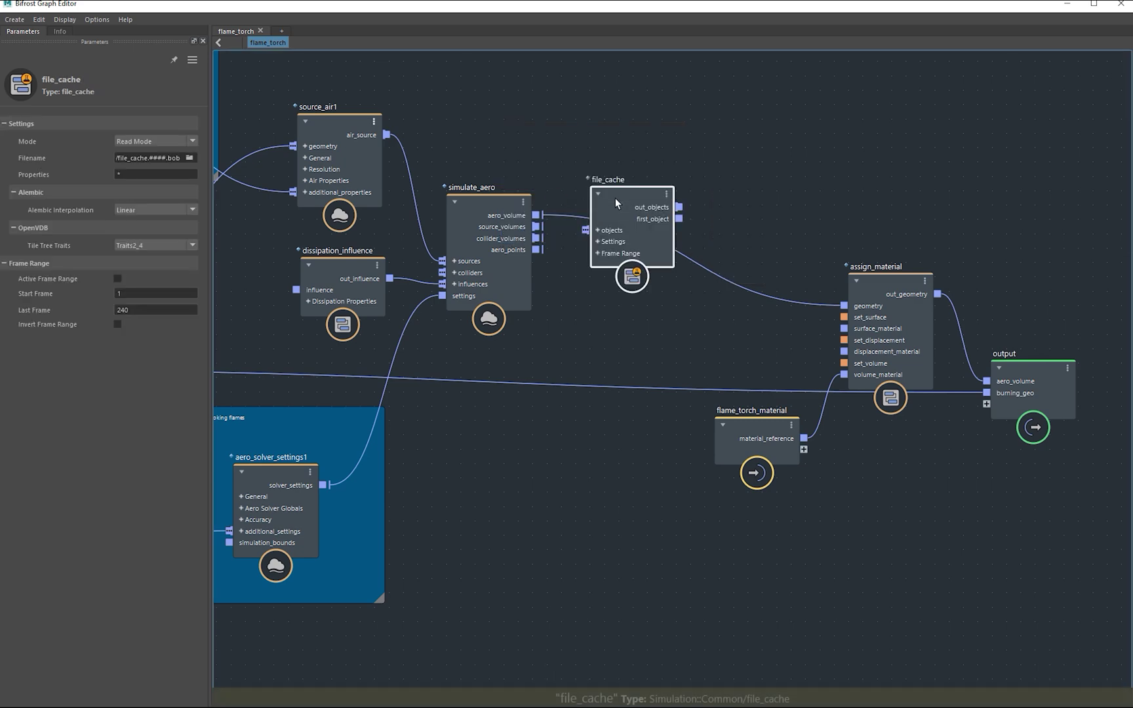
{"action": "left_click_drag", "start_coordinate": [535, 215], "coordinate": [599, 174]}
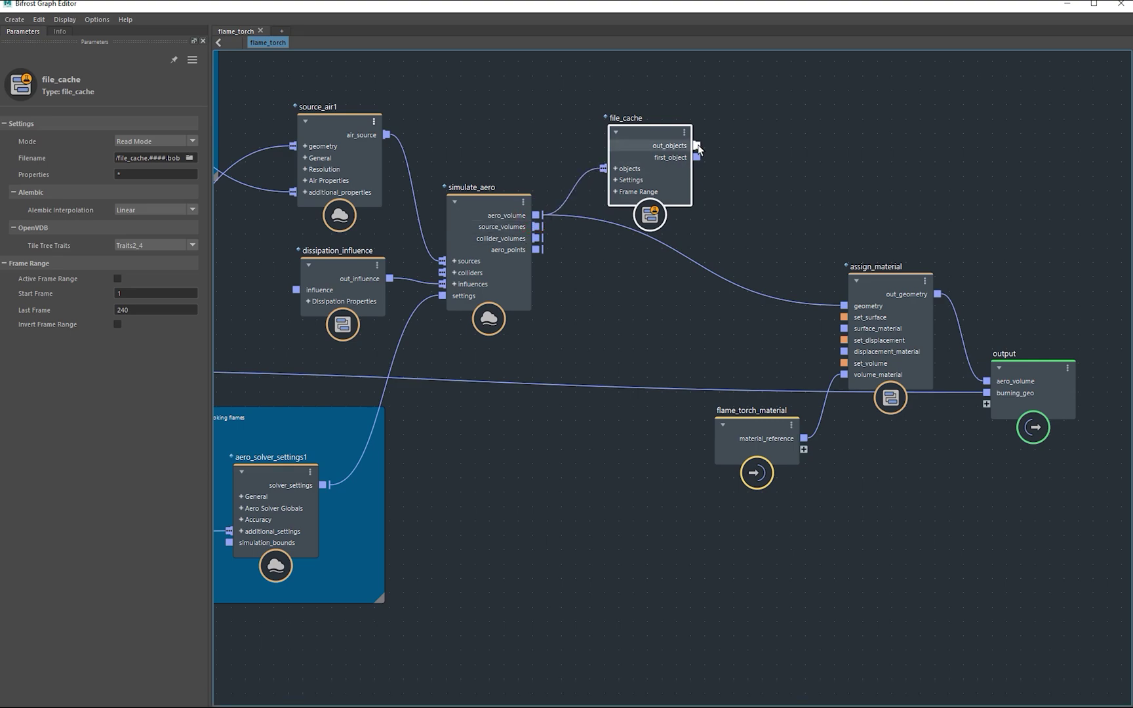
{"action": "left_click_drag", "start_coordinate": [697, 145], "coordinate": [859, 310]}
Step: Delete the output node's aero_volume port and wire assign_material's out_geometry into a new output port
{"action": "middle_click_drag", "start_coordinate": [1055, 373], "coordinate": [886, 344]}
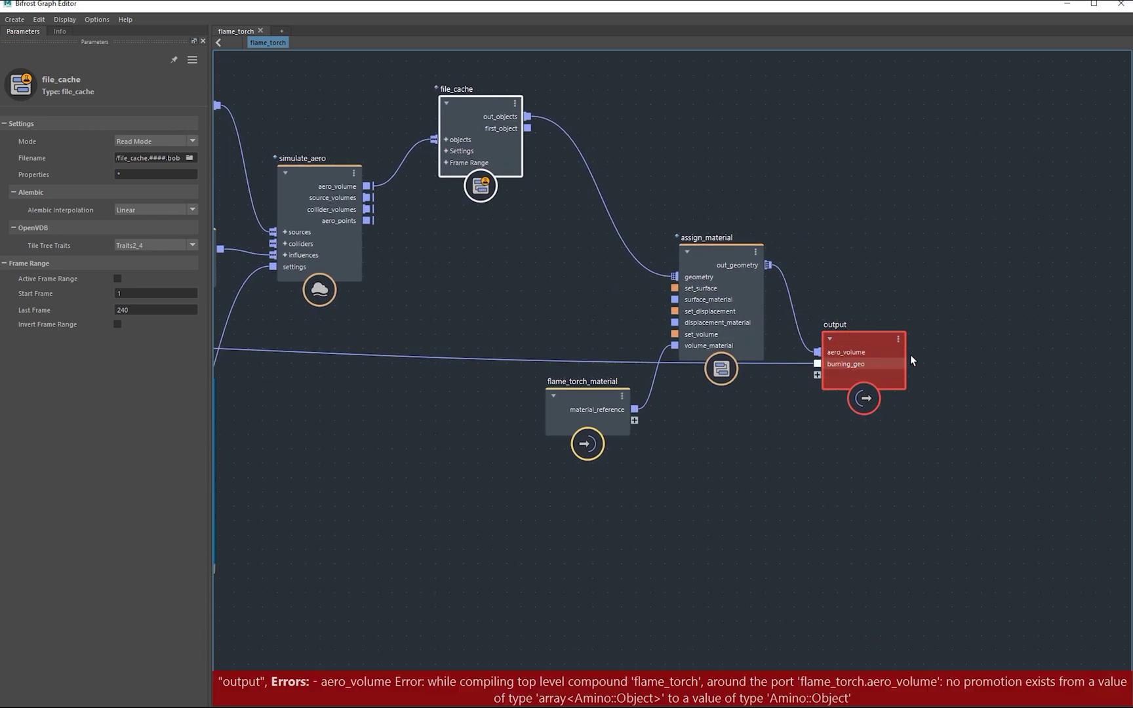
{"action": "left_click_drag", "start_coordinate": [697, 270], "coordinate": [642, 206]}
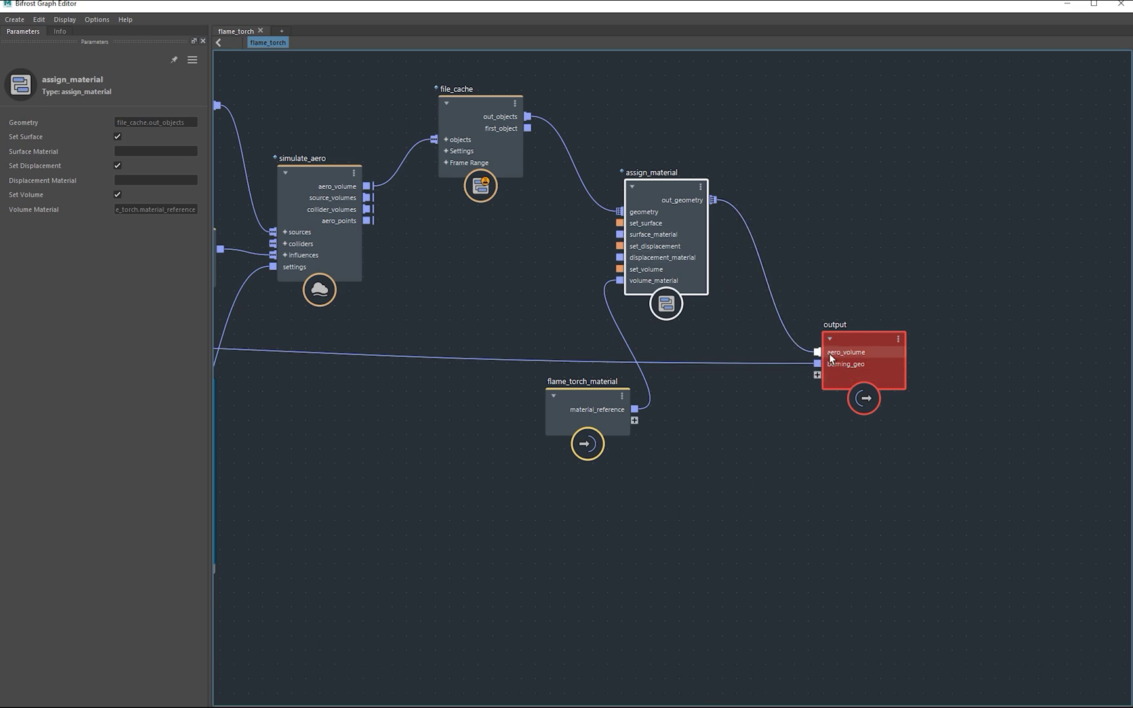
{"action": "left_click", "coordinate": [465, 112]}
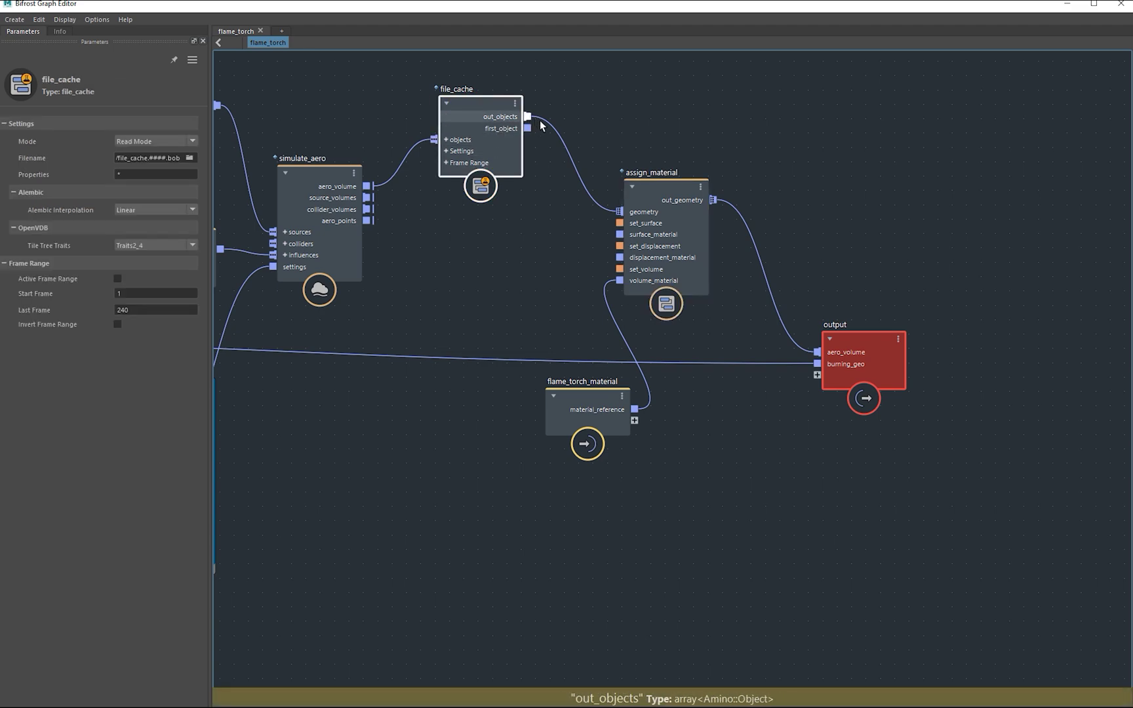
{"action": "right_click", "coordinate": [847, 354]}
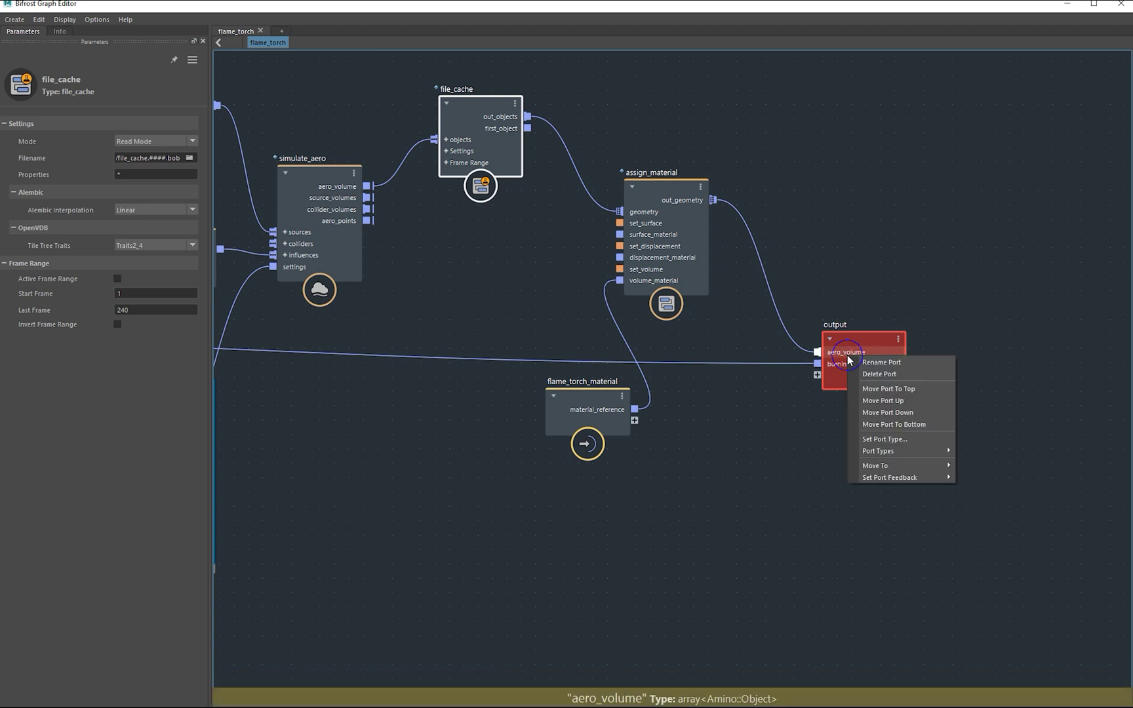
{"action": "left_click", "coordinate": [868, 373]}
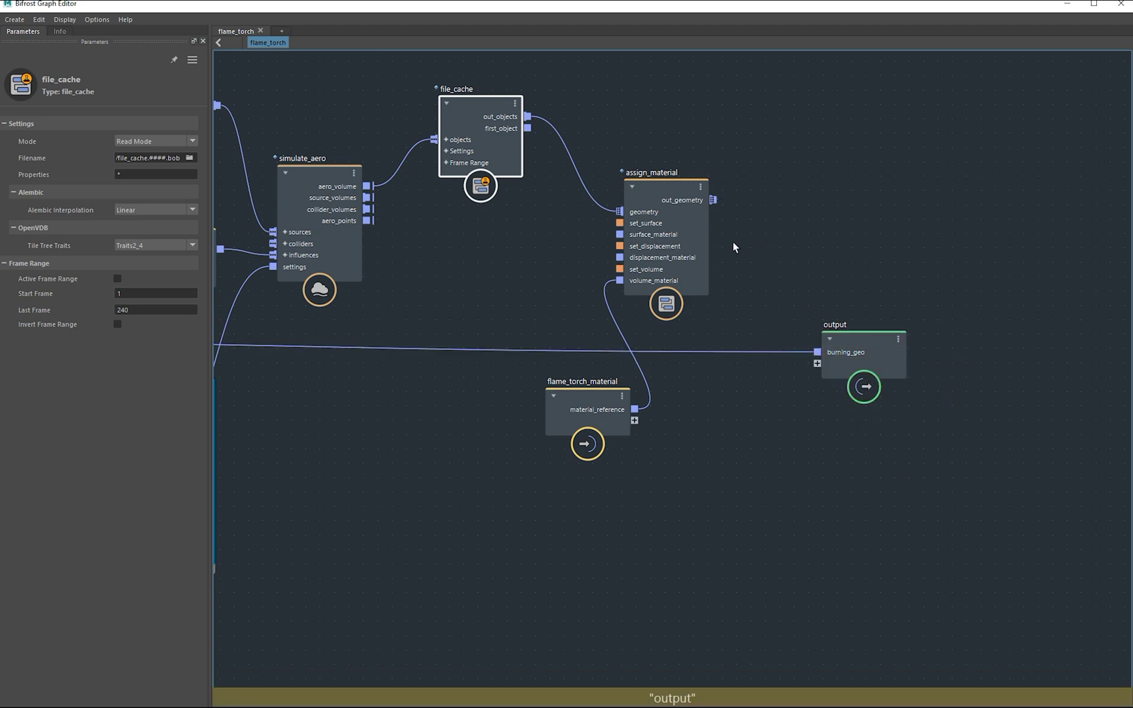
{"action": "left_click_drag", "start_coordinate": [712, 199], "coordinate": [823, 364]}
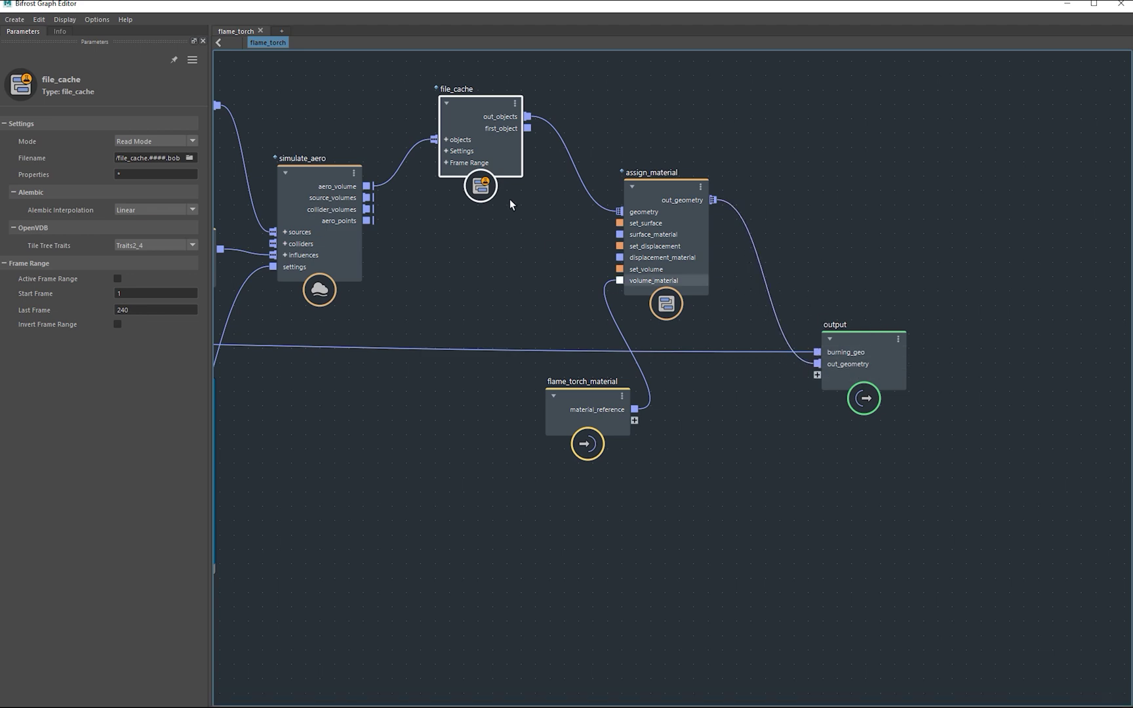
Step: Paste the blue_flame_tut_####.bob path into file_cache's Filename and set its Mode to Write Mode
{"action": "middle_click_drag", "start_coordinate": [448, 261], "coordinate": [674, 328]}
{"action": "scroll", "coordinate": [674, 328], "scroll_direction": "down", "scroll_amount": 2}
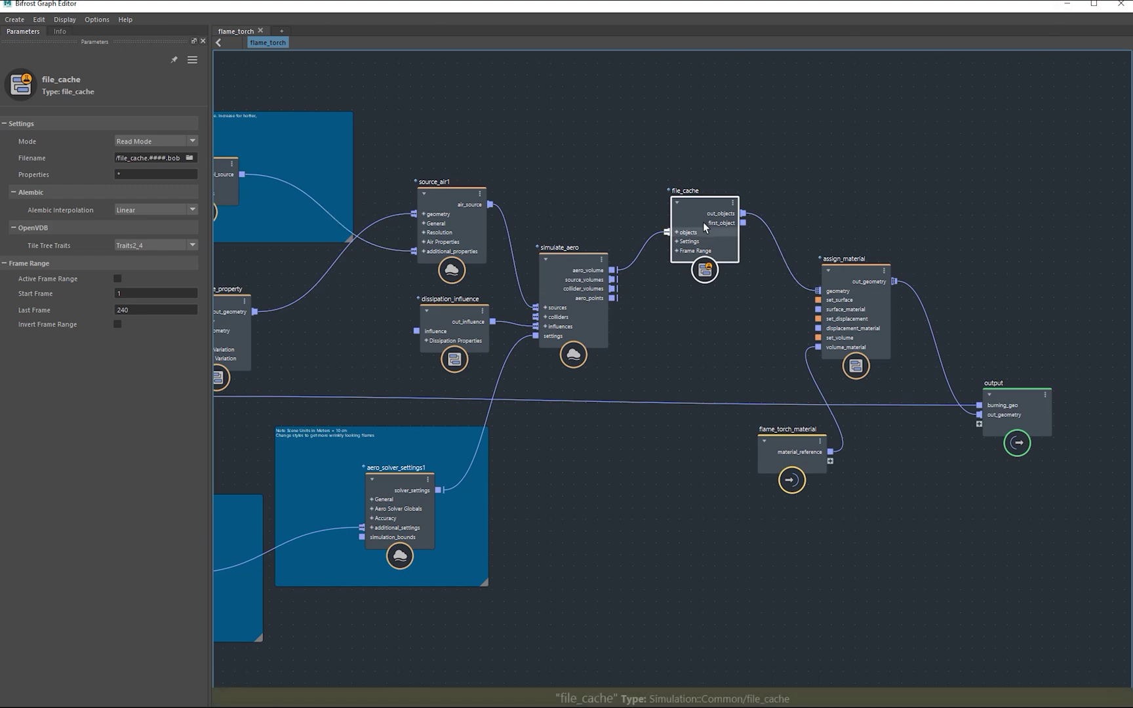
{"action": "left_click_drag", "start_coordinate": [183, 160], "coordinate": [118, 160]}
{"action": "key", "text": "ctrl+v"}
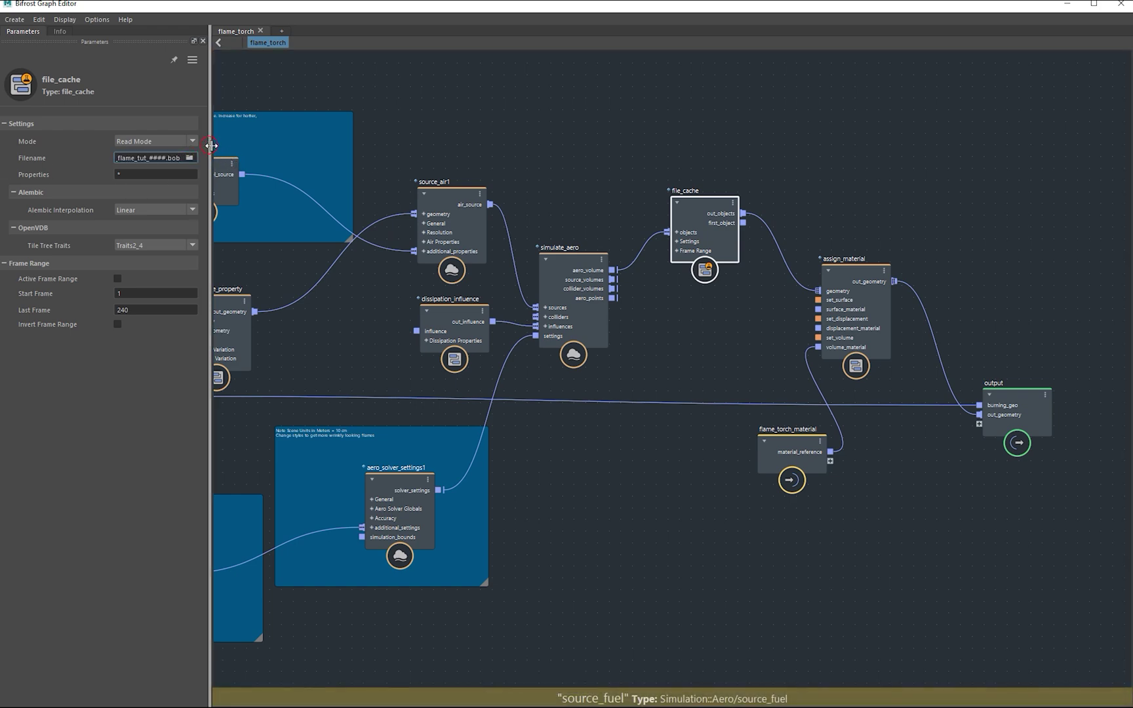
{"action": "left_click_drag", "start_coordinate": [210, 143], "coordinate": [551, 143]}
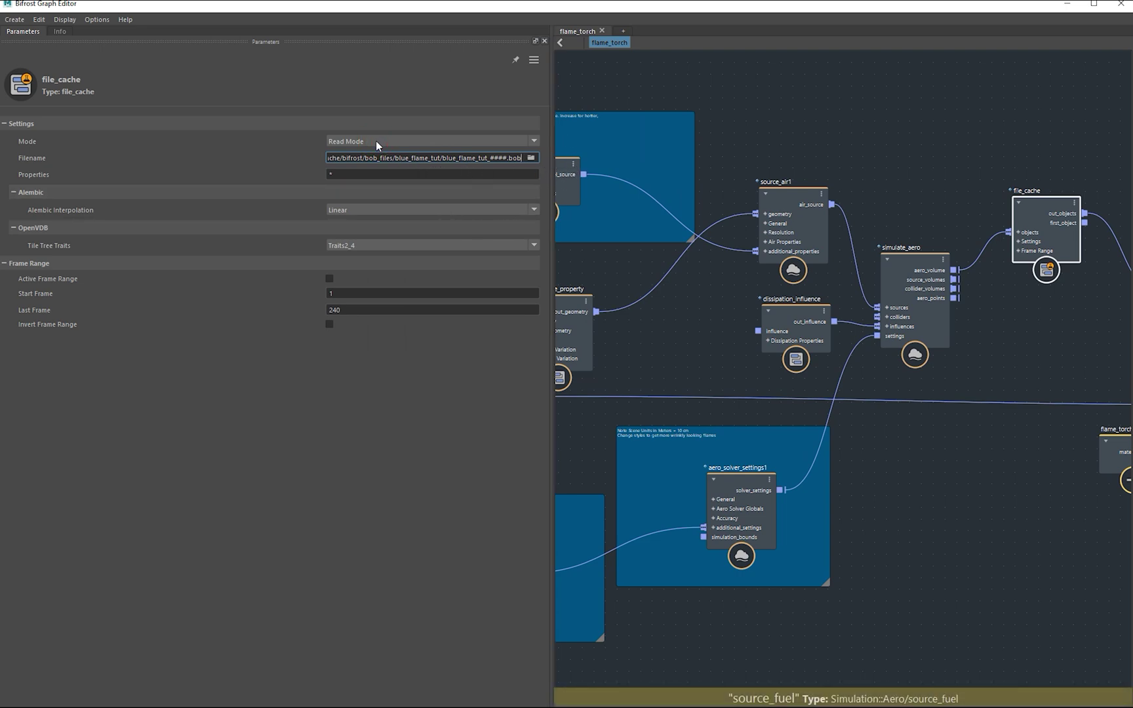
{"action": "left_click", "coordinate": [339, 140]}
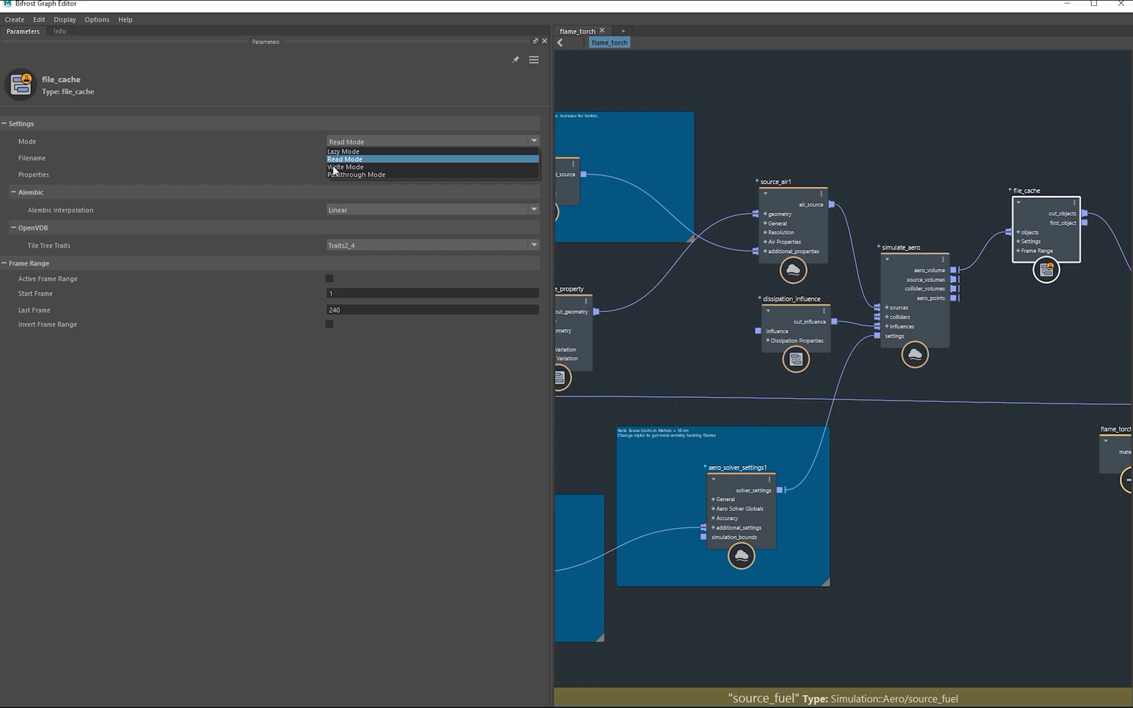
{"action": "left_click", "coordinate": [332, 167]}
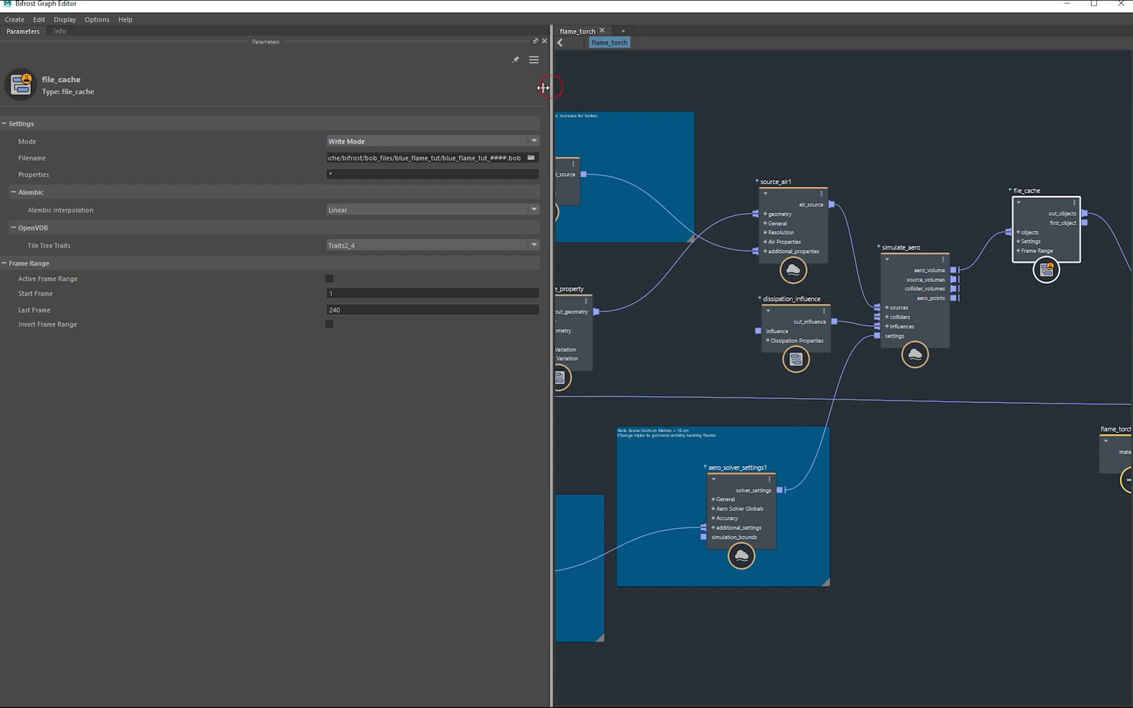
{"action": "left_click_drag", "start_coordinate": [551, 91], "coordinate": [127, 93]}
{"action": "key", "text": "a"}
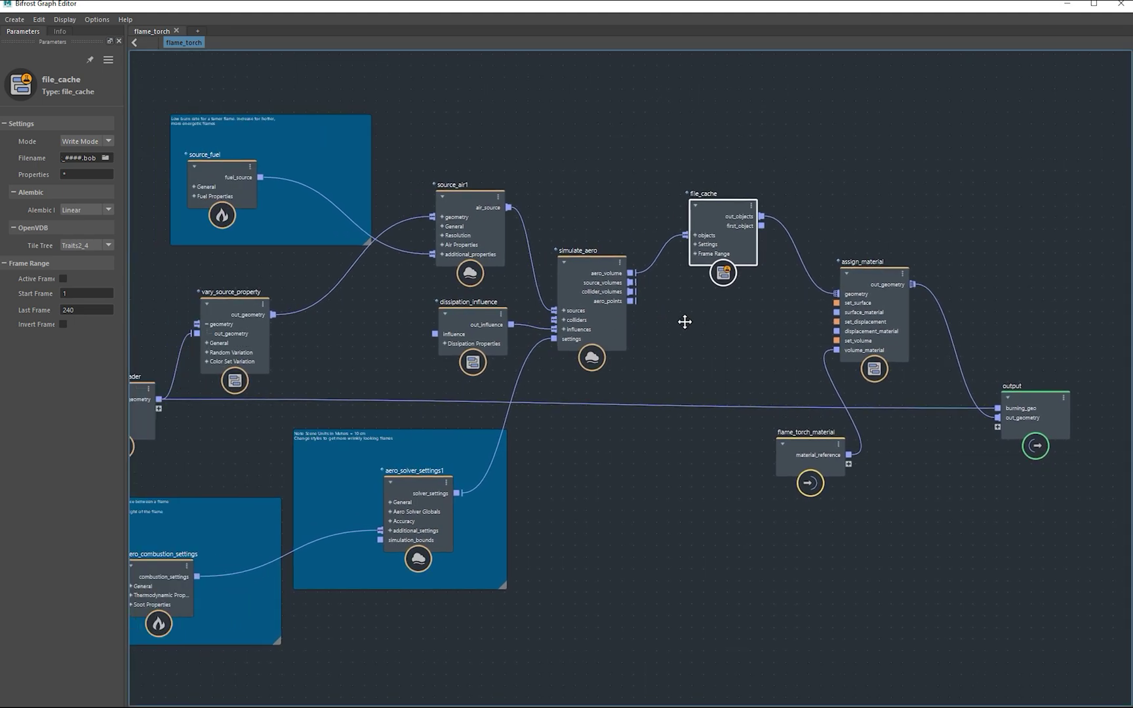
{"action": "middle_click_drag", "start_coordinate": [652, 153], "coordinate": [771, 150]}
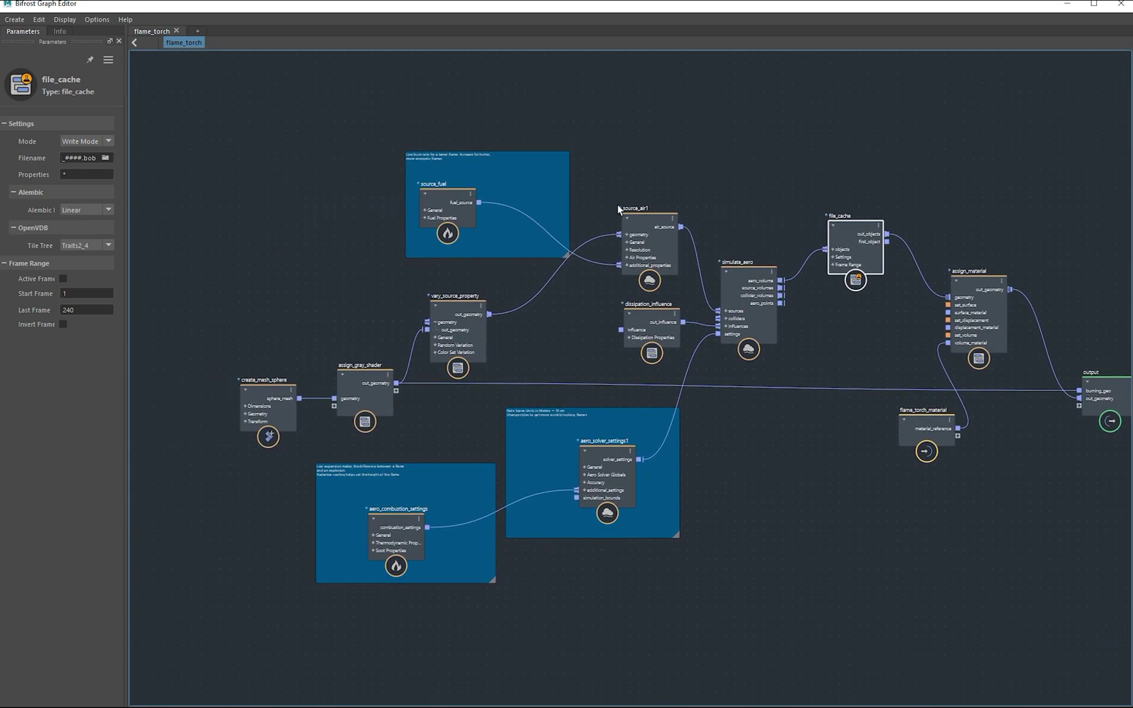
Step: Close the Bifrost Browser, frame the Bifrost cube, and play the timeline until a flame appears
{"action": "left_click", "coordinate": [1068, 4]}
{"action": "left_click", "coordinate": [742, 108]}
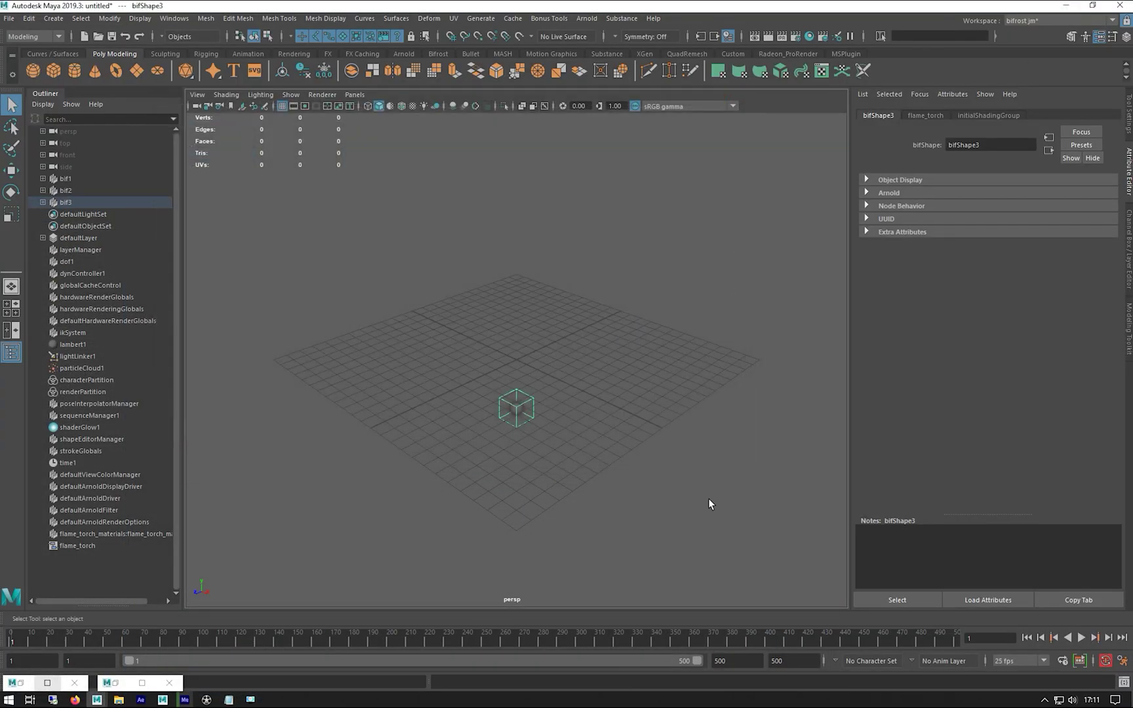
{"action": "middle_click_drag", "start_coordinate": [495, 430], "coordinate": [506, 425], "text": "alt"}
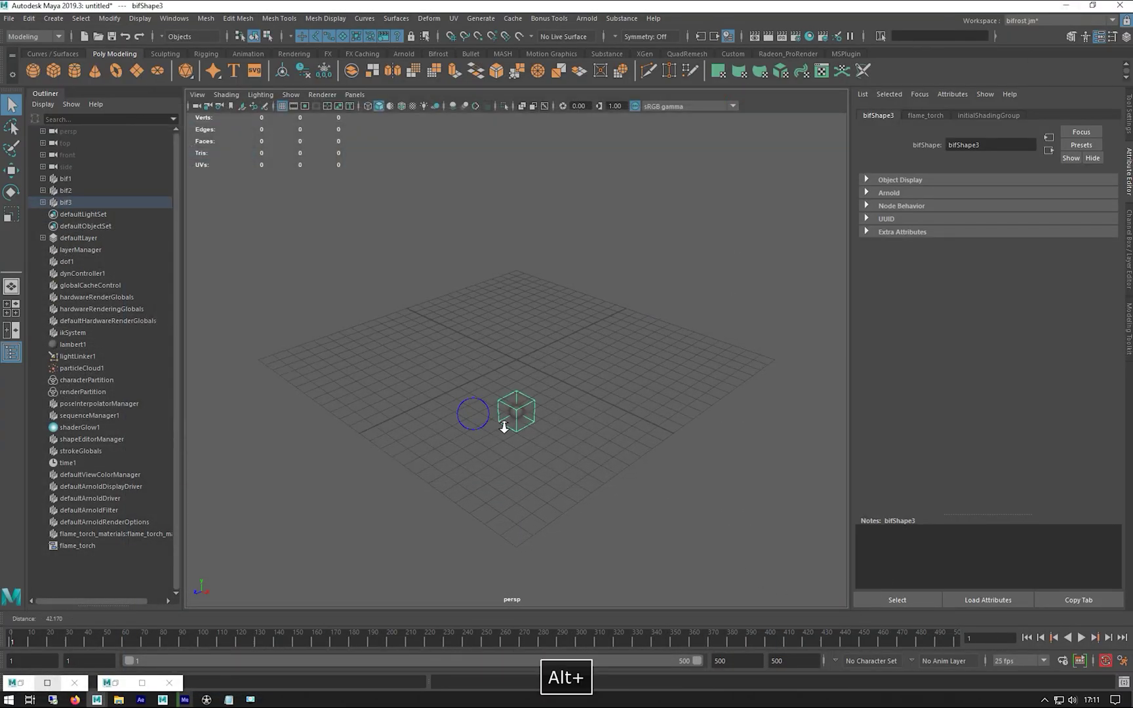
{"action": "right_click_drag", "start_coordinate": [506, 425], "coordinate": [480, 405], "text": "alt"}
{"action": "left_click_drag", "start_coordinate": [481, 405], "coordinate": [590, 458], "text": "alt"}
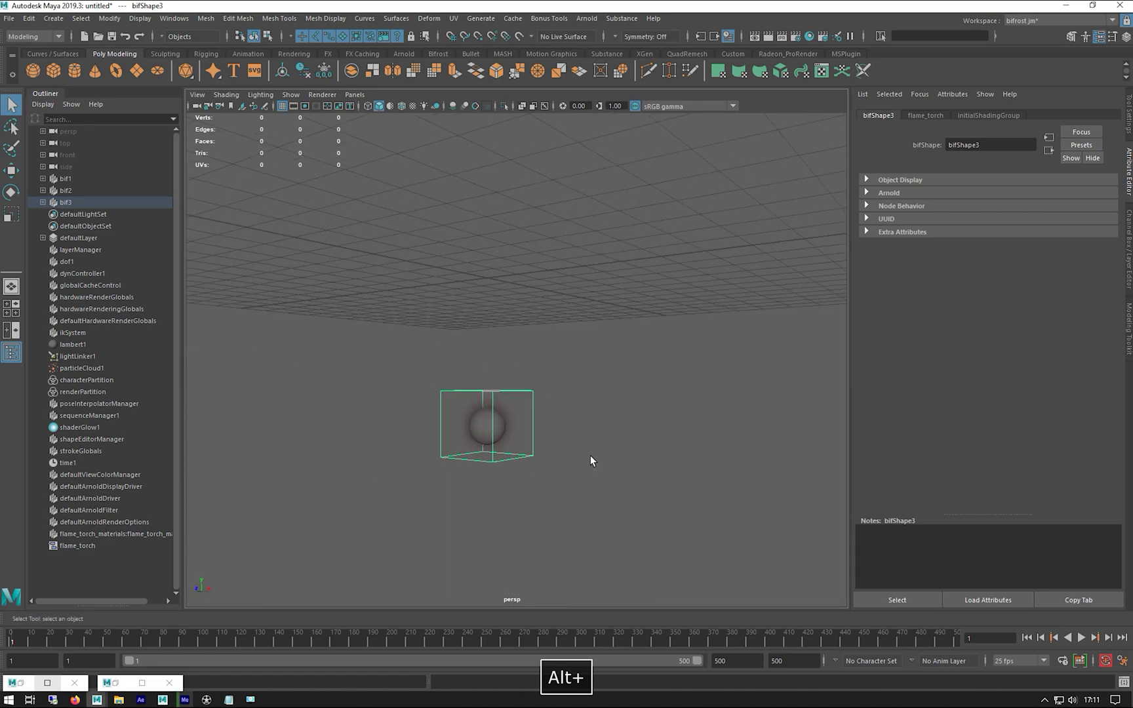
{"action": "left_click", "coordinate": [1082, 639]}
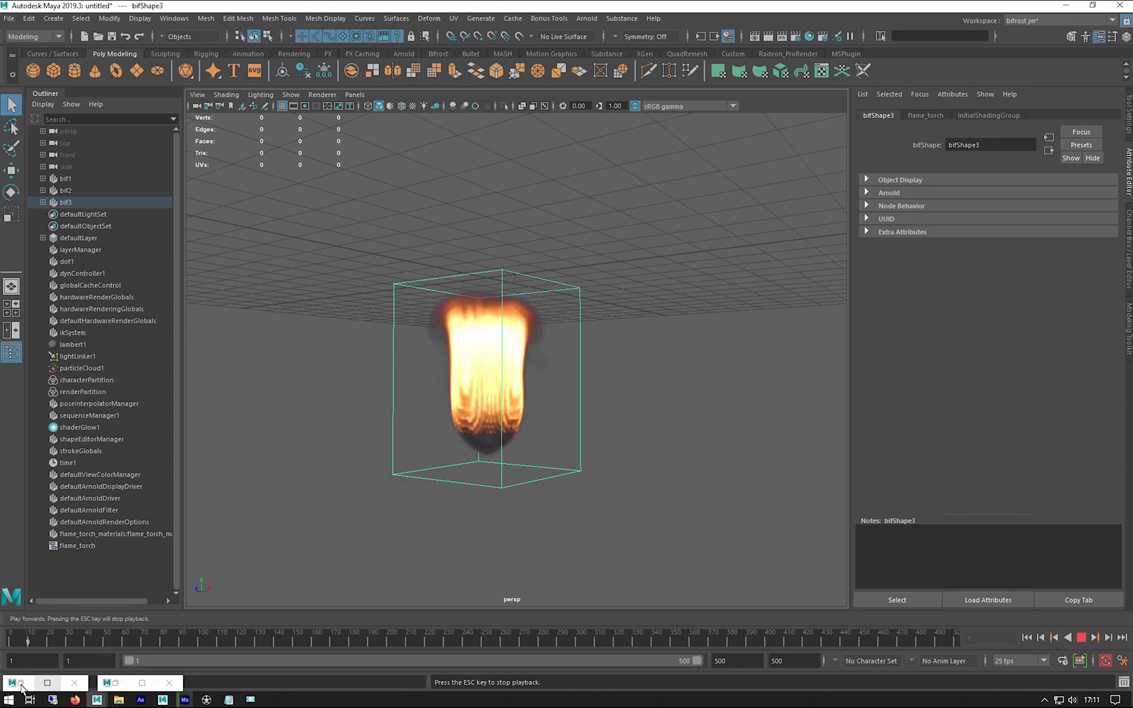
{"action": "left_click", "coordinate": [21, 687]}
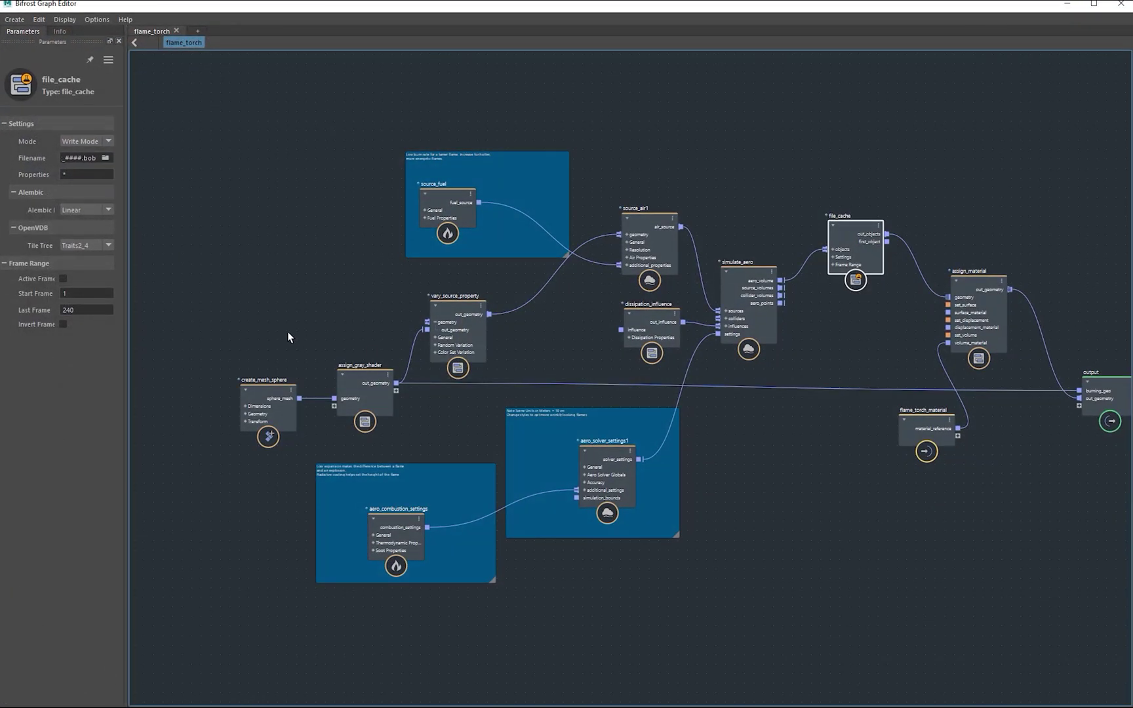
Step: Inspect the aero_combustion_settings parameters in a widened Parameters panel
{"action": "middle_click_drag", "start_coordinate": [380, 288], "coordinate": [233, 203]}
{"action": "middle_click_drag", "start_coordinate": [818, 455], "coordinate": [725, 454]}
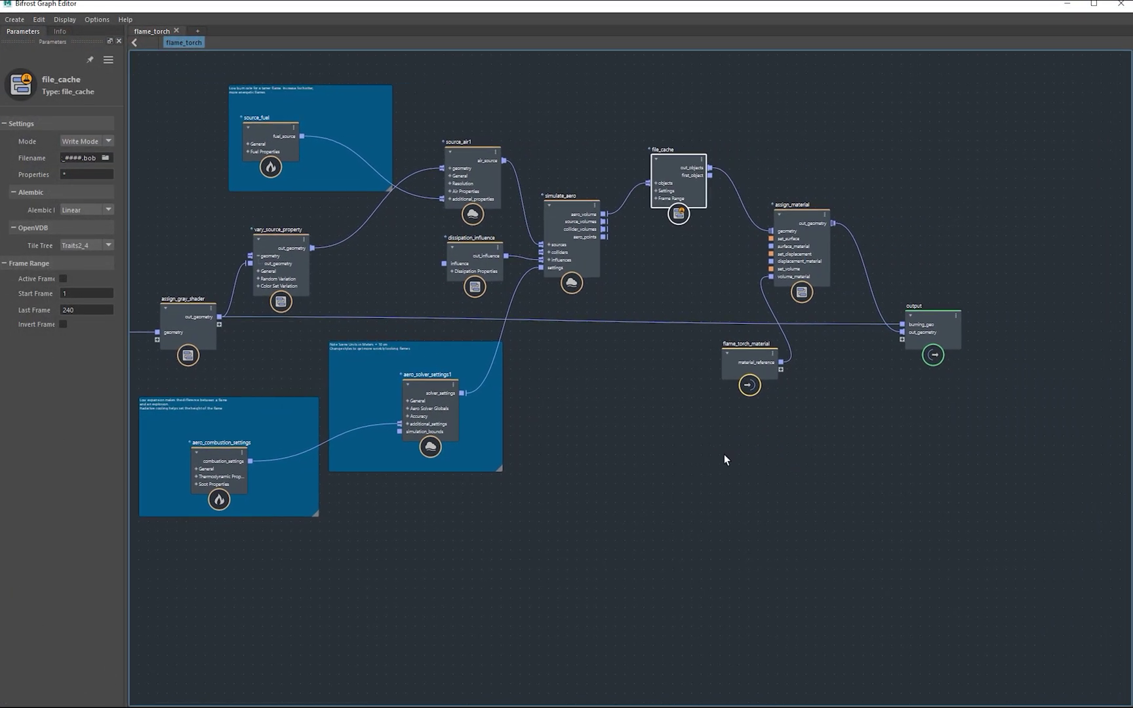
{"action": "middle_click_drag", "start_coordinate": [633, 458], "coordinate": [874, 436]}
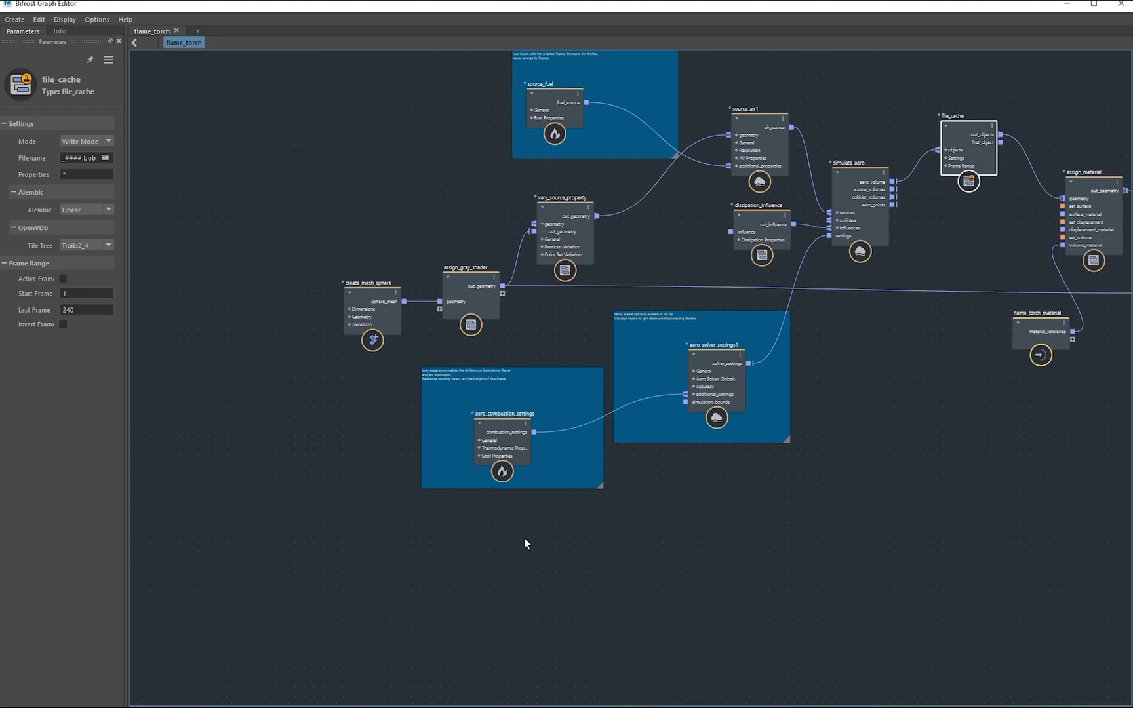
{"action": "scroll", "coordinate": [494, 479], "scroll_direction": "up", "scroll_amount": 5}
{"action": "left_click", "coordinate": [497, 358]}
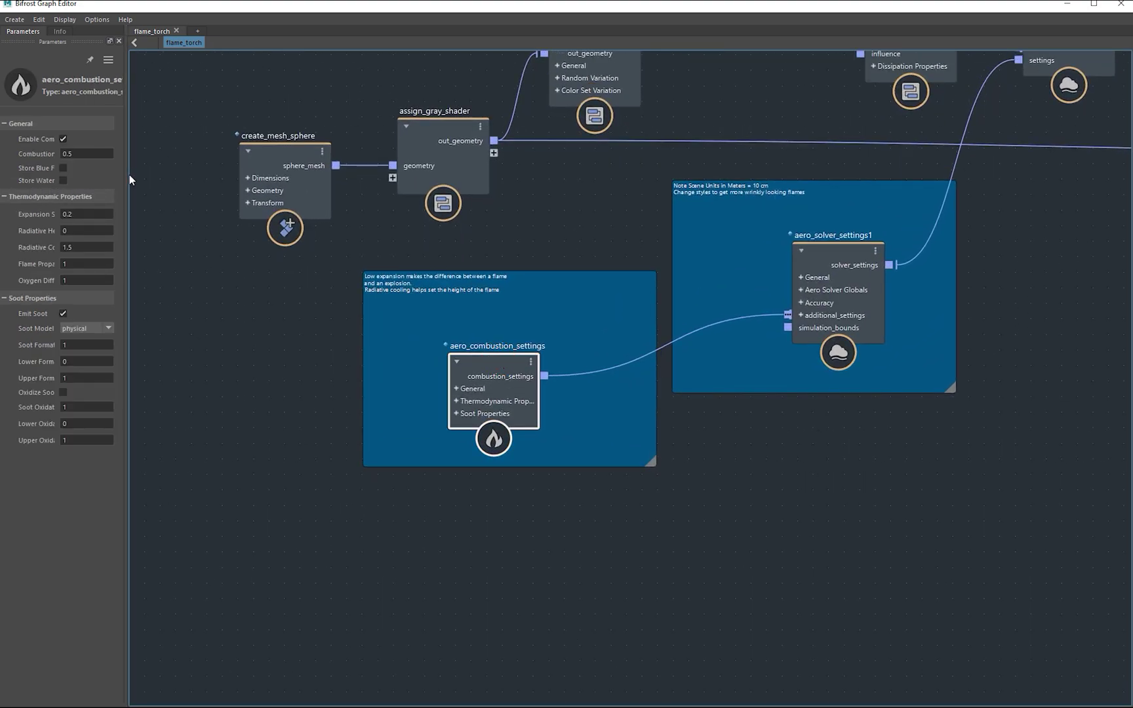
{"action": "left_click_drag", "start_coordinate": [128, 176], "coordinate": [240, 178]}
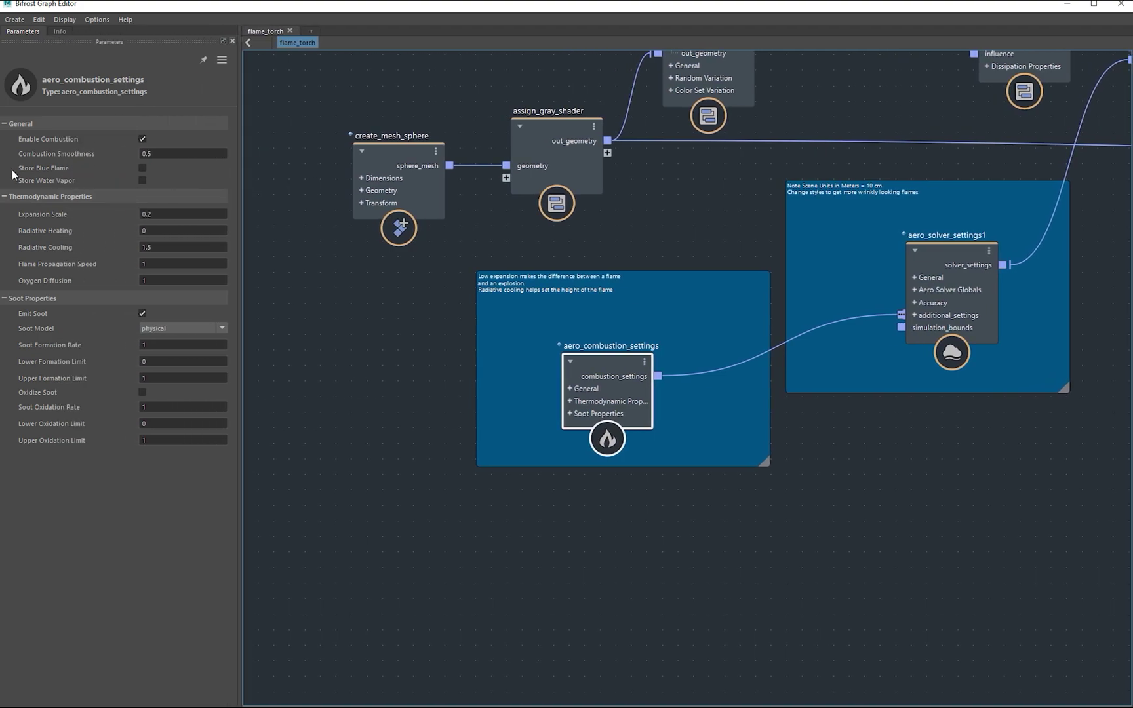
Step: Bring simulate_aero and file_cache into view and bring up the aero_volume→objects wire's options
{"action": "middle_click_drag", "start_coordinate": [906, 473], "coordinate": [267, 656]}
{"action": "middle_click_drag", "start_coordinate": [547, 483], "coordinate": [809, 473]}
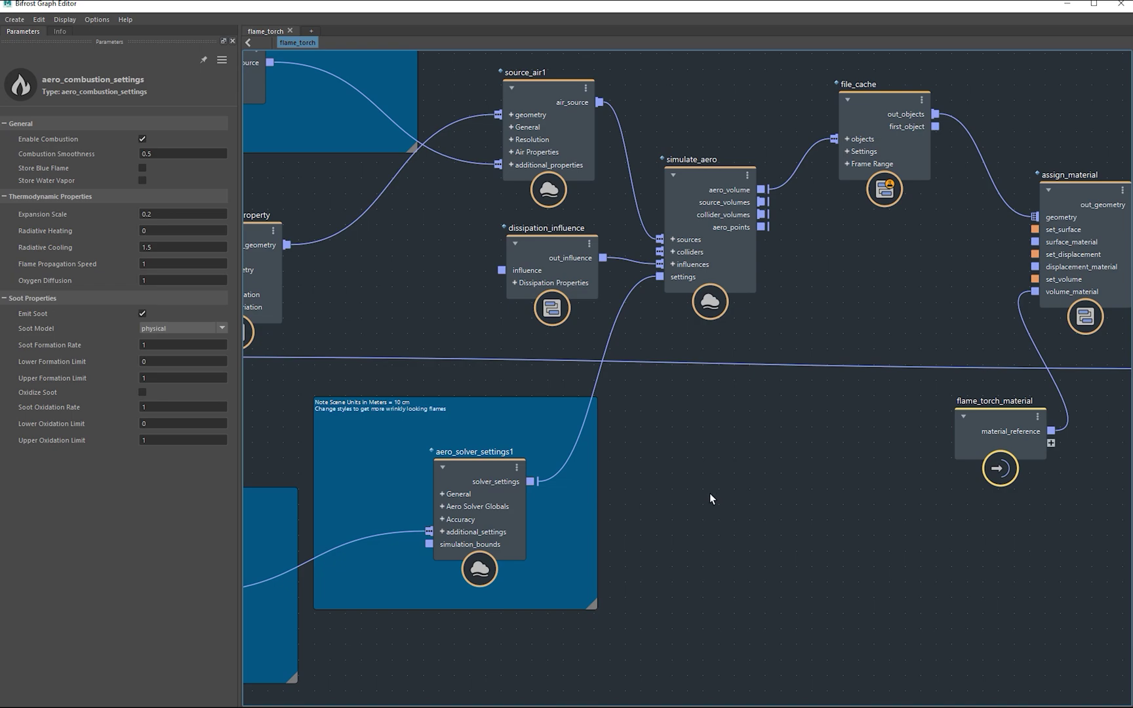
{"action": "left_click_drag", "start_coordinate": [707, 183], "coordinate": [633, 192]}
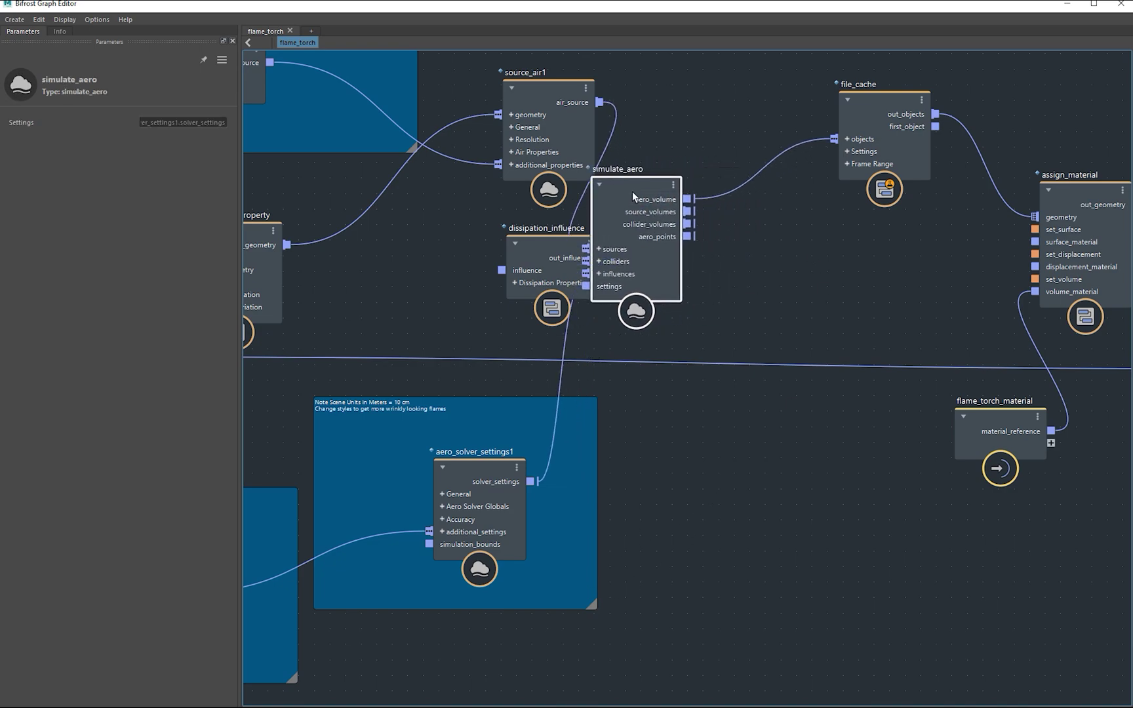
{"action": "right_click", "coordinate": [744, 182]}
Step: Add a watchpoint on the aero_volume wire and enable Store Blue Flame in aero_combustion_settings
{"action": "left_click", "coordinate": [770, 198]}
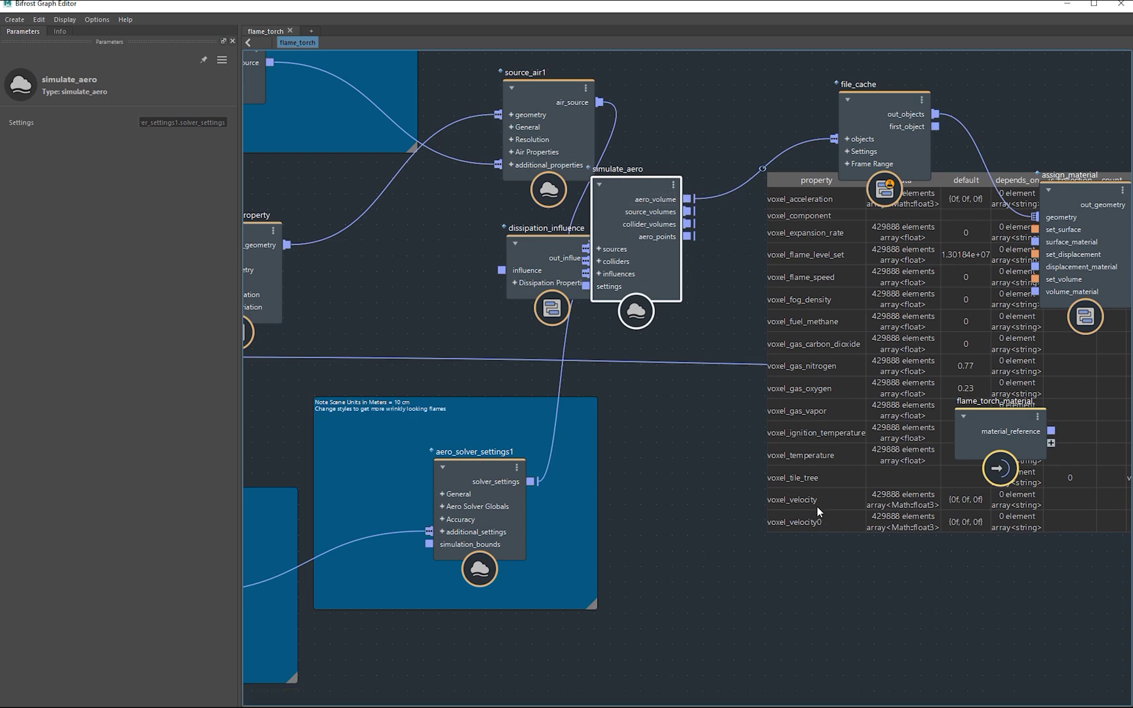
{"action": "middle_click_drag", "start_coordinate": [355, 319], "coordinate": [366, 455]}
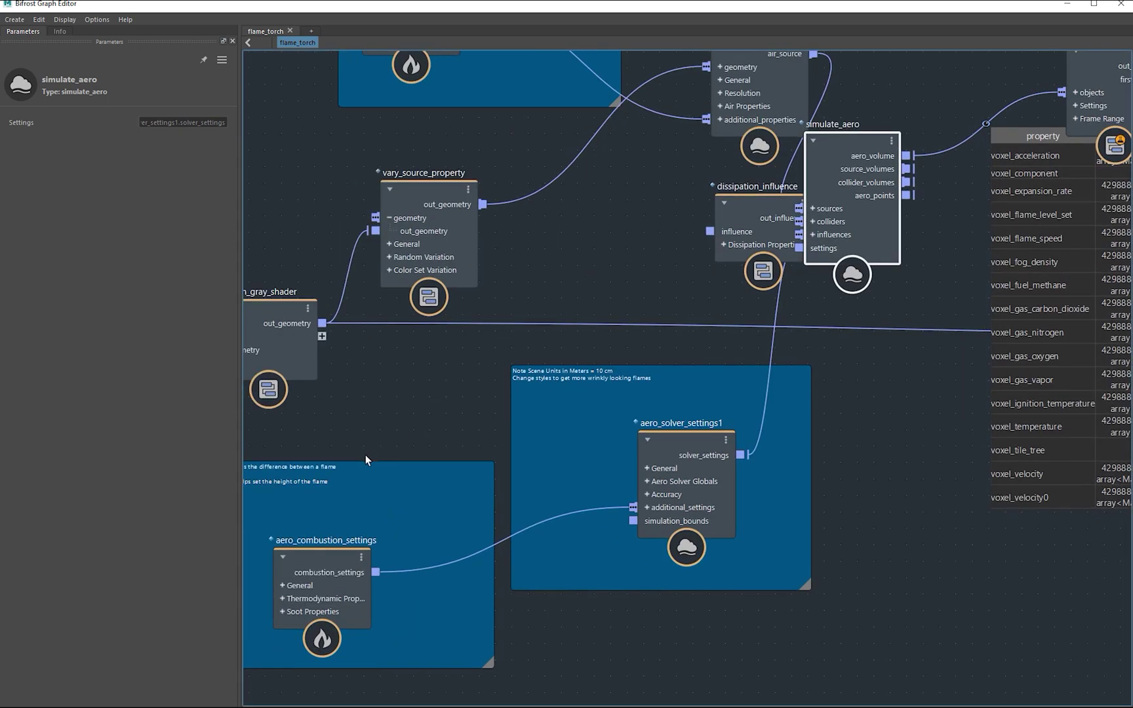
{"action": "scroll", "coordinate": [366, 454], "scroll_direction": "down", "scroll_amount": 1}
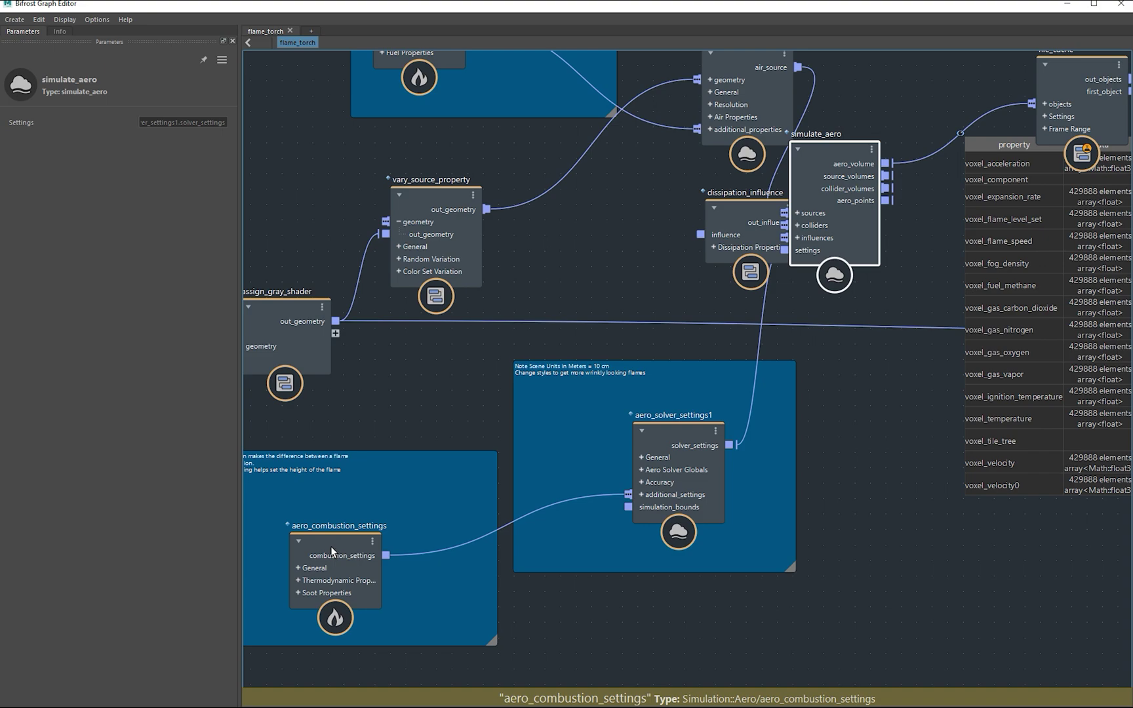
{"action": "left_click", "coordinate": [331, 546]}
{"action": "middle_click_drag", "start_coordinate": [589, 283], "coordinate": [233, 339]}
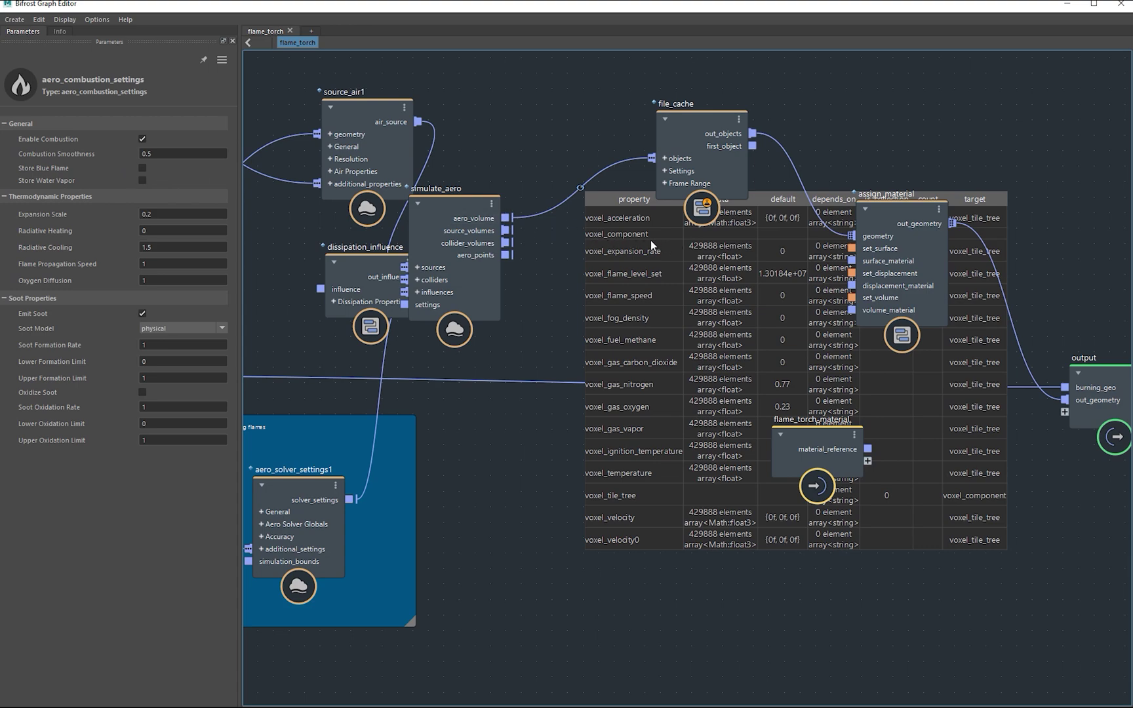
{"action": "left_click", "coordinate": [142, 169]}
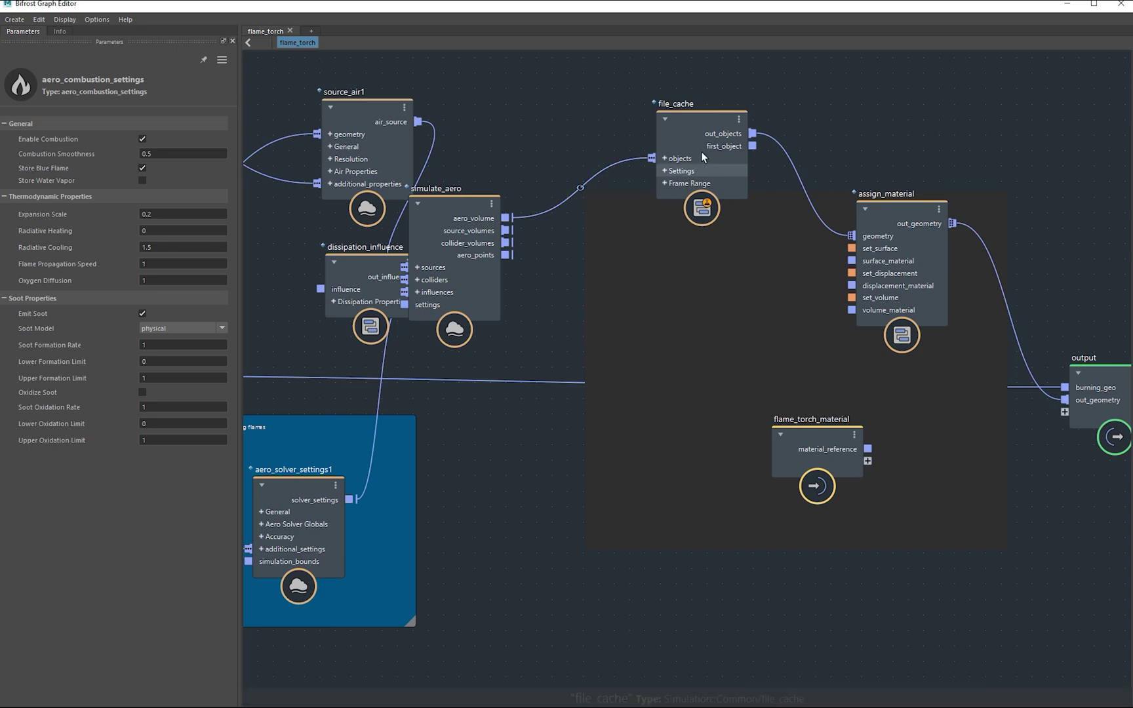
{"action": "left_click_drag", "start_coordinate": [703, 142], "coordinate": [710, 128]}
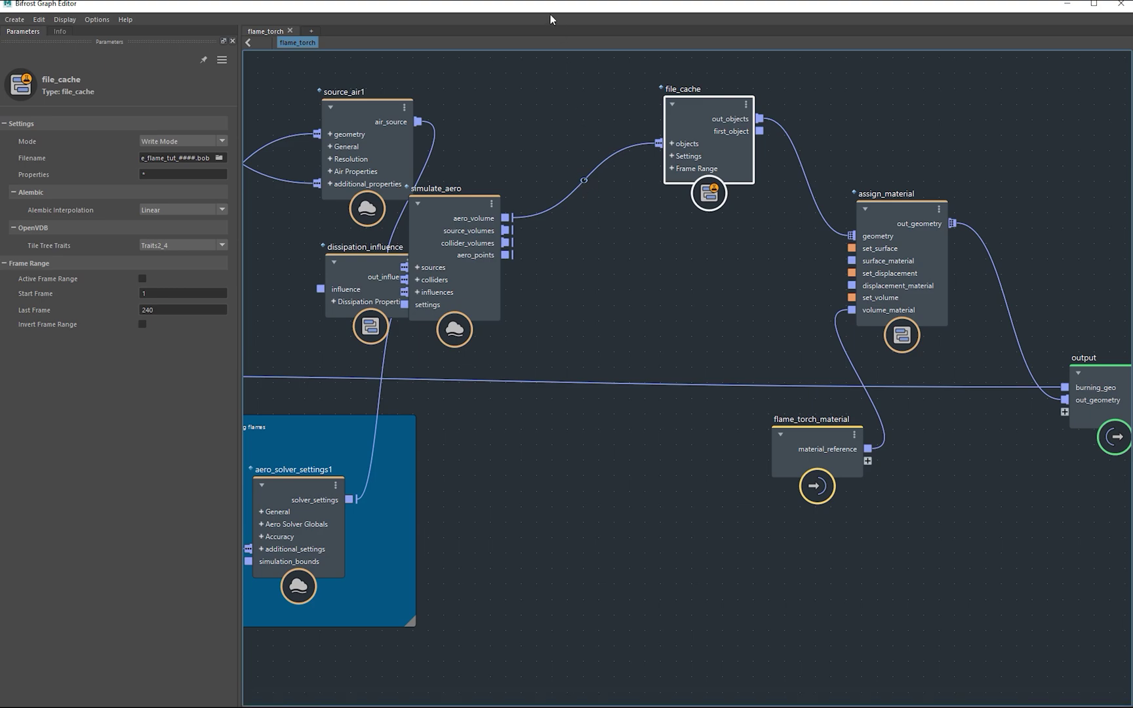
Step: Move the Graph Editor aside, rewind the timeline to frame 1, and reopen the Bifrost graph
{"action": "left_click_drag", "start_coordinate": [550, 5], "coordinate": [969, 79]}
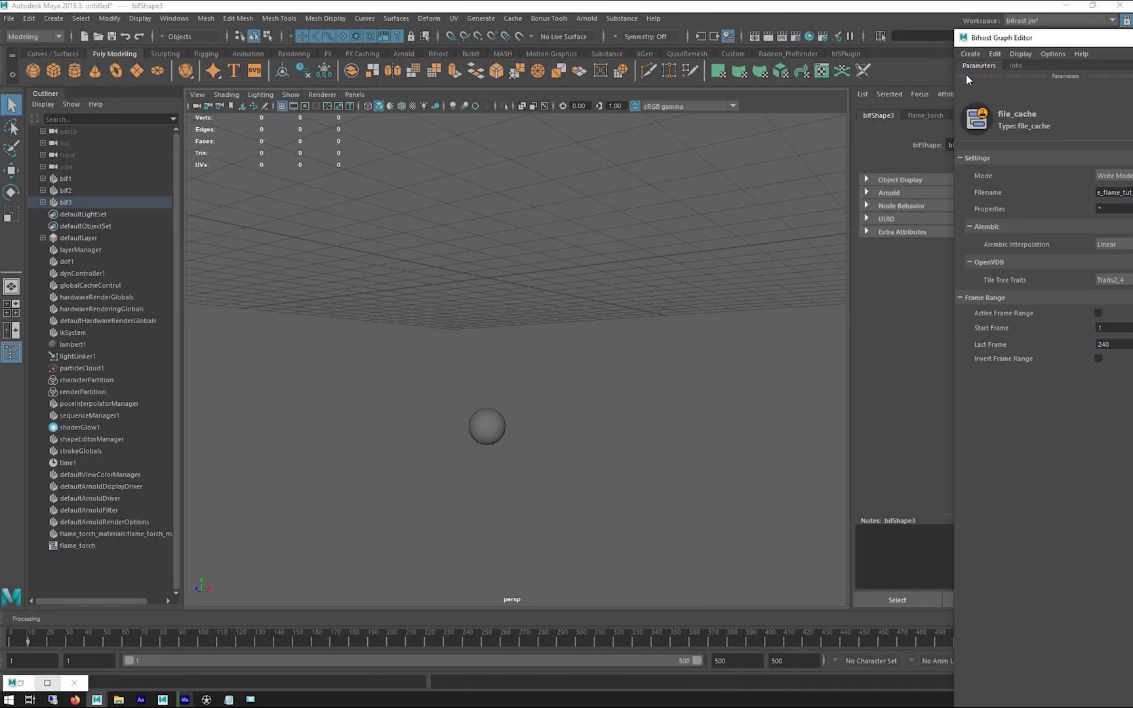
{"action": "left_click_drag", "start_coordinate": [1072, 37], "coordinate": [1132, 39]}
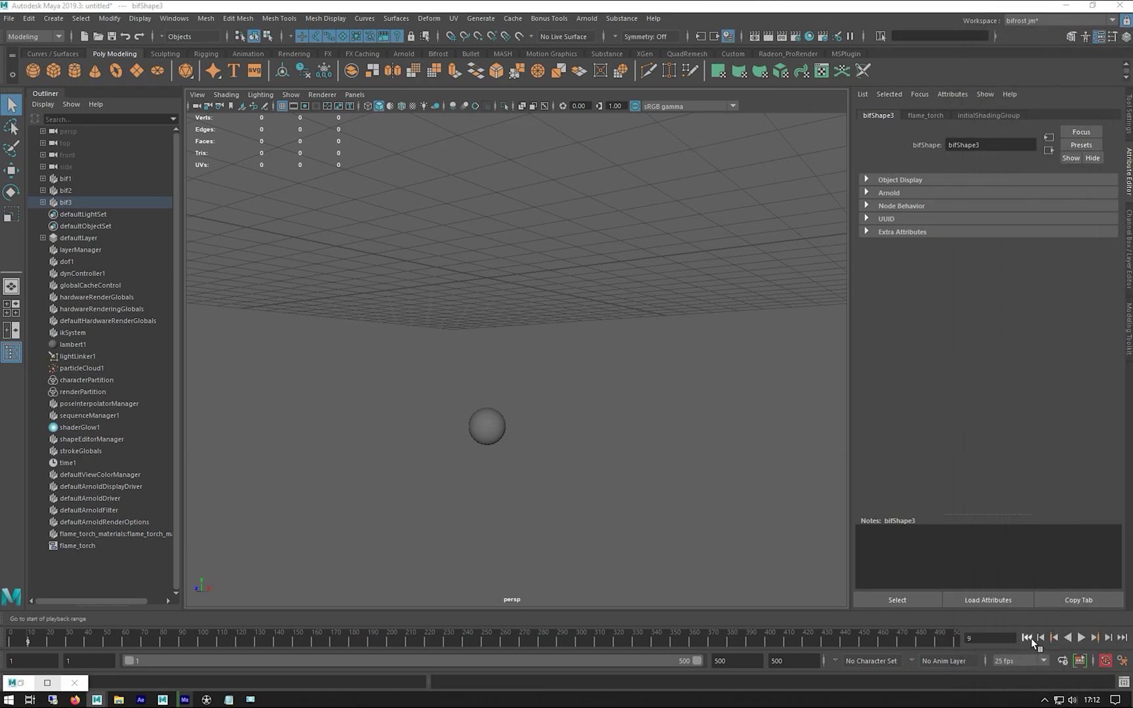
{"action": "left_click", "coordinate": [1027, 638]}
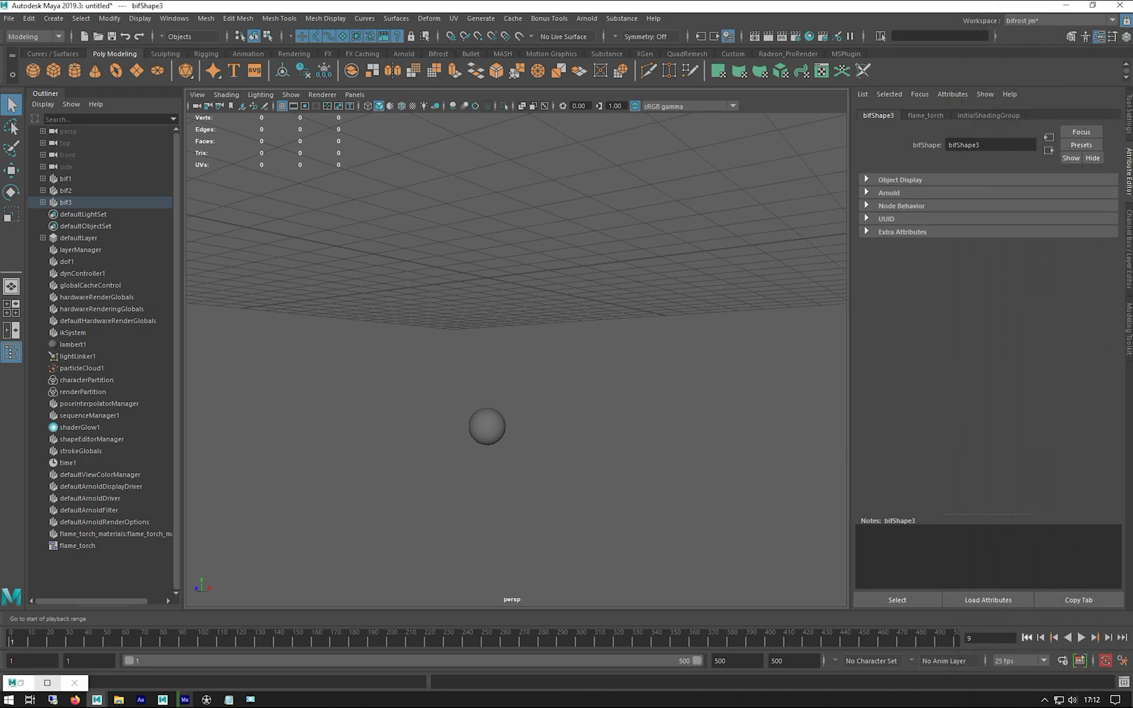
{"action": "left_click", "coordinate": [760, 70]}
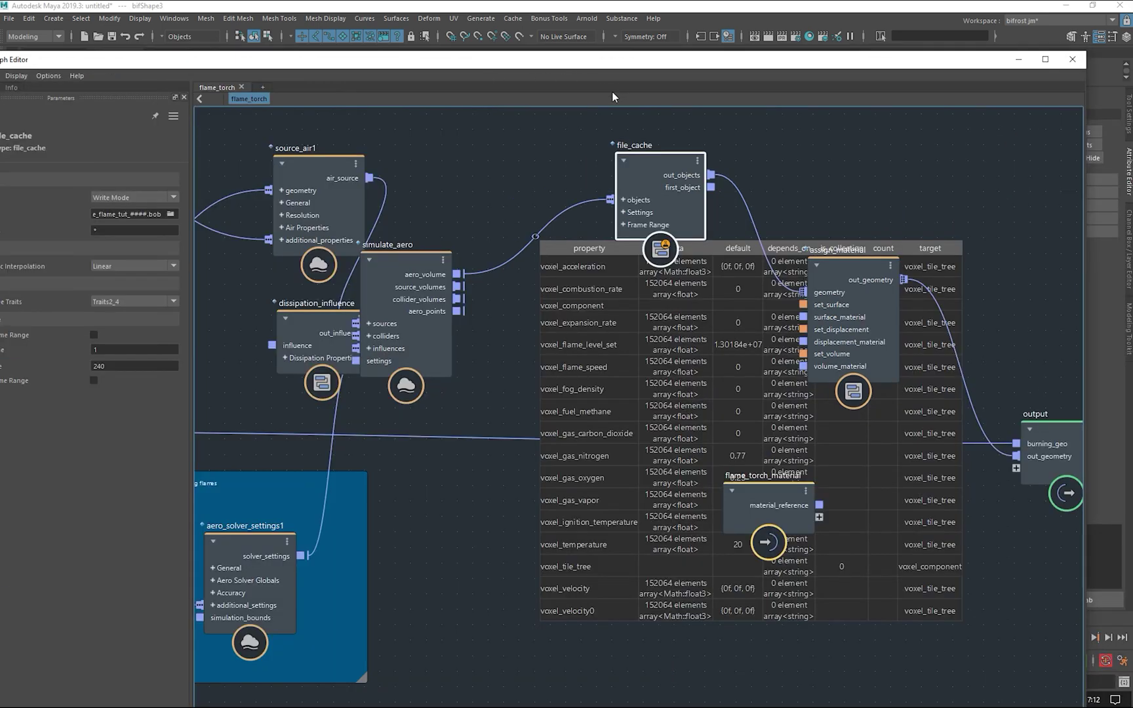
Step: Toggle Store Blue Flame in aero_combustion_settings and select voxel_combustion_rate in the watchpoint table
{"action": "left_click_drag", "start_coordinate": [399, 64], "coordinate": [451, 43]}
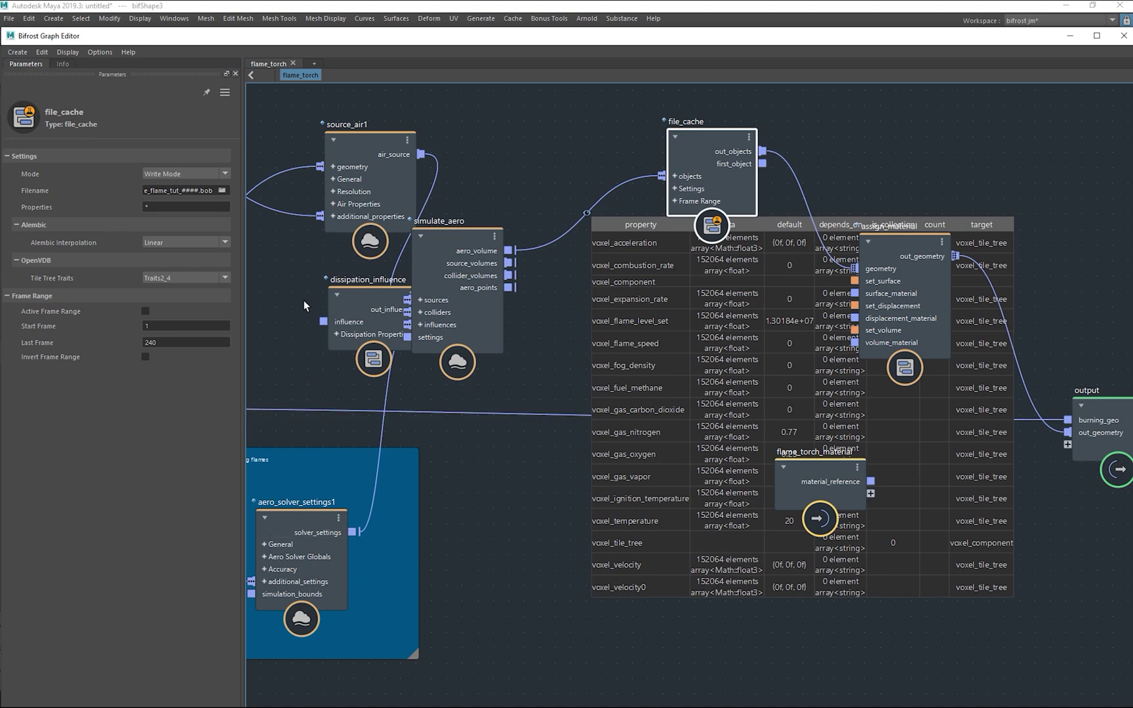
{"action": "middle_click_drag", "start_coordinate": [301, 387], "coordinate": [493, 358]}
{"action": "left_click", "coordinate": [304, 550]}
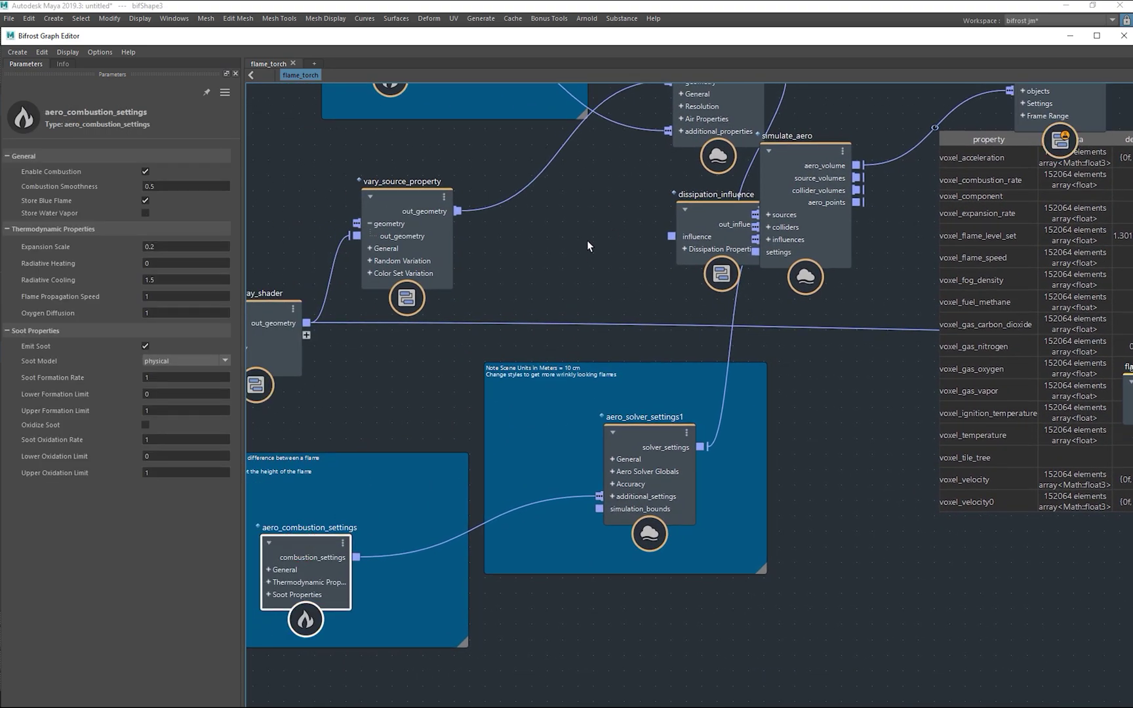
{"action": "middle_click_drag", "start_coordinate": [437, 287], "coordinate": [293, 301]}
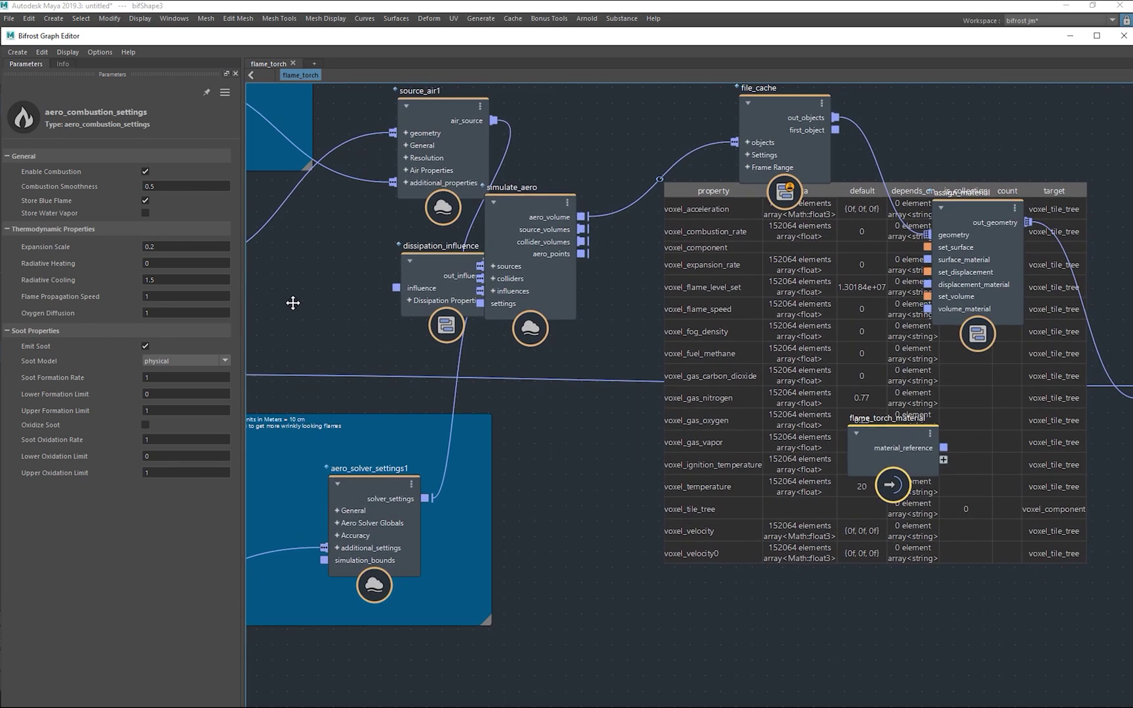
{"action": "left_click", "coordinate": [145, 201]}
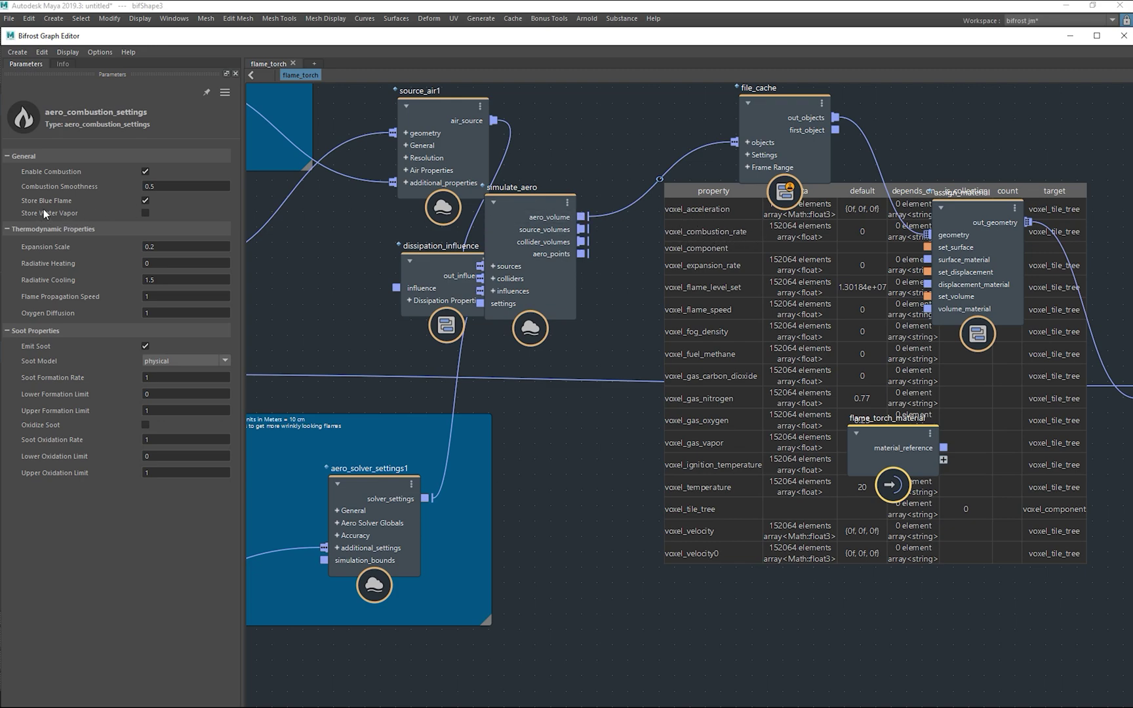
{"action": "left_click", "coordinate": [721, 230]}
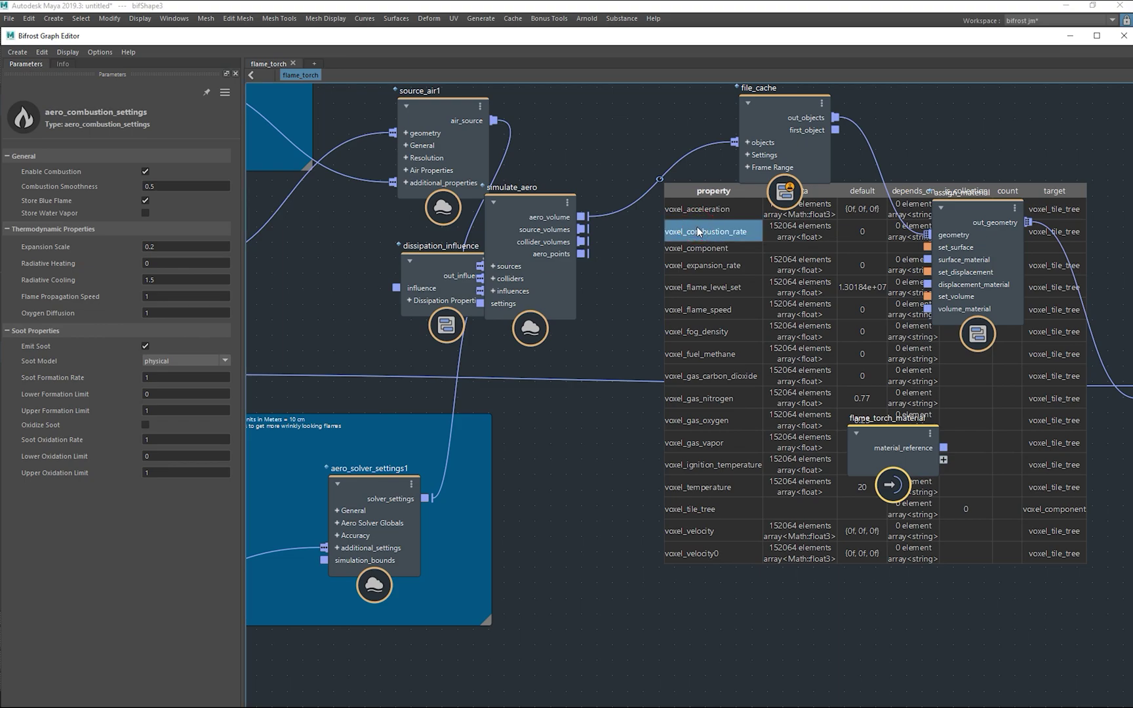
{"action": "left_click_drag", "start_coordinate": [884, 46], "coordinate": [519, 434]}
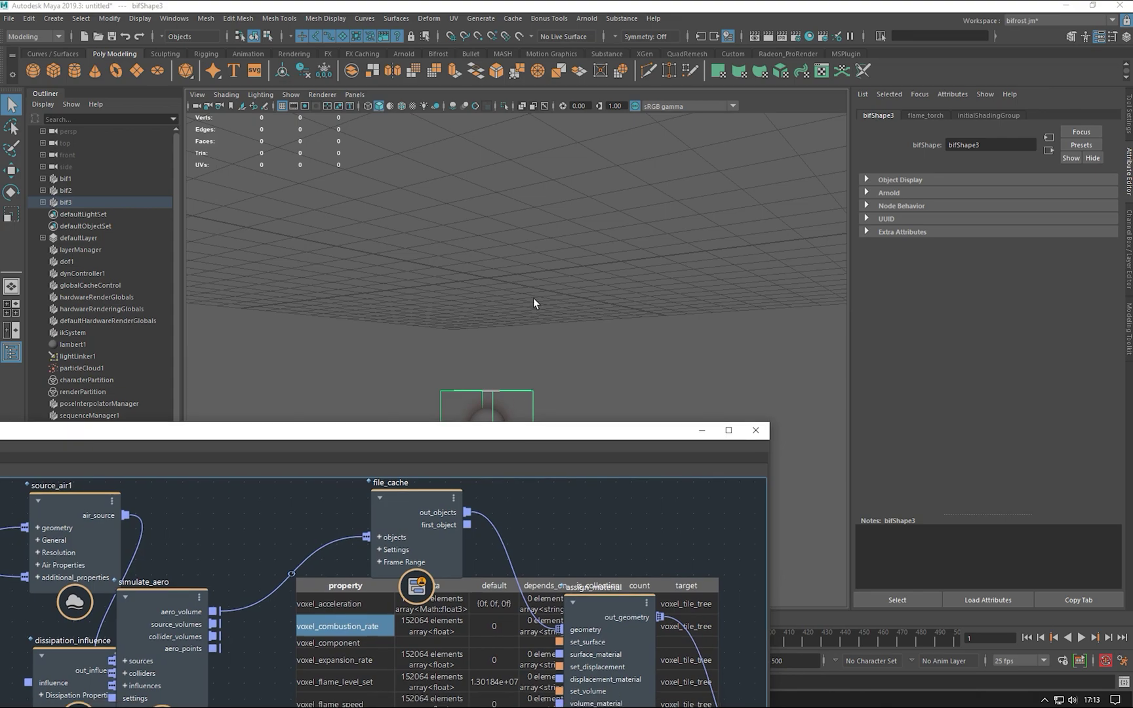
Step: Frame the sphere in the viewport and delete the simulate_aero→file_cache watchpoint
{"action": "left_click_drag", "start_coordinate": [485, 228], "coordinate": [446, 262], "text": "alt"}
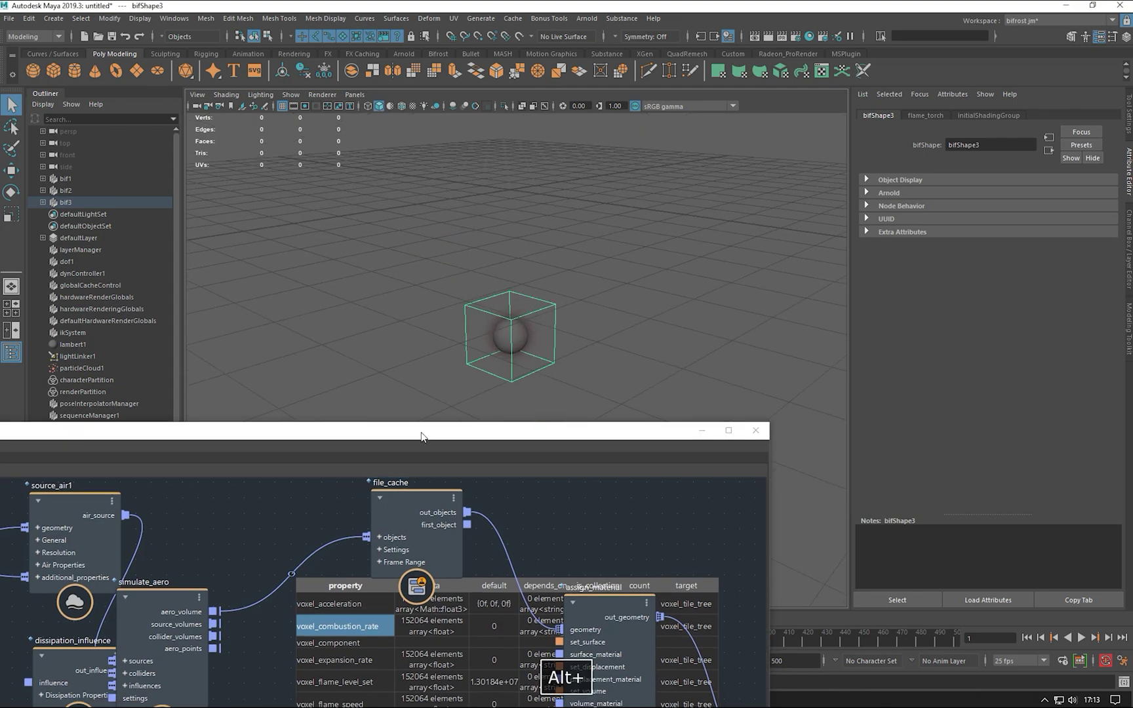
{"action": "left_click_drag", "start_coordinate": [423, 433], "coordinate": [454, 81]}
{"action": "right_click", "coordinate": [322, 231]}
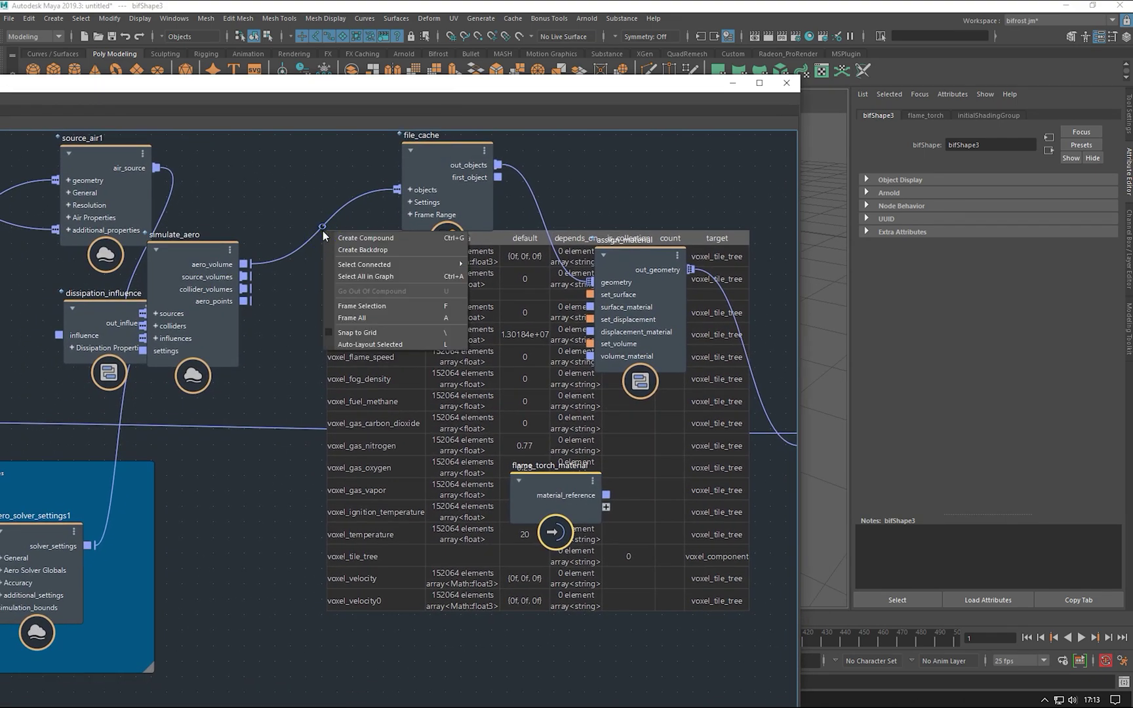
{"action": "right_click", "coordinate": [324, 224]}
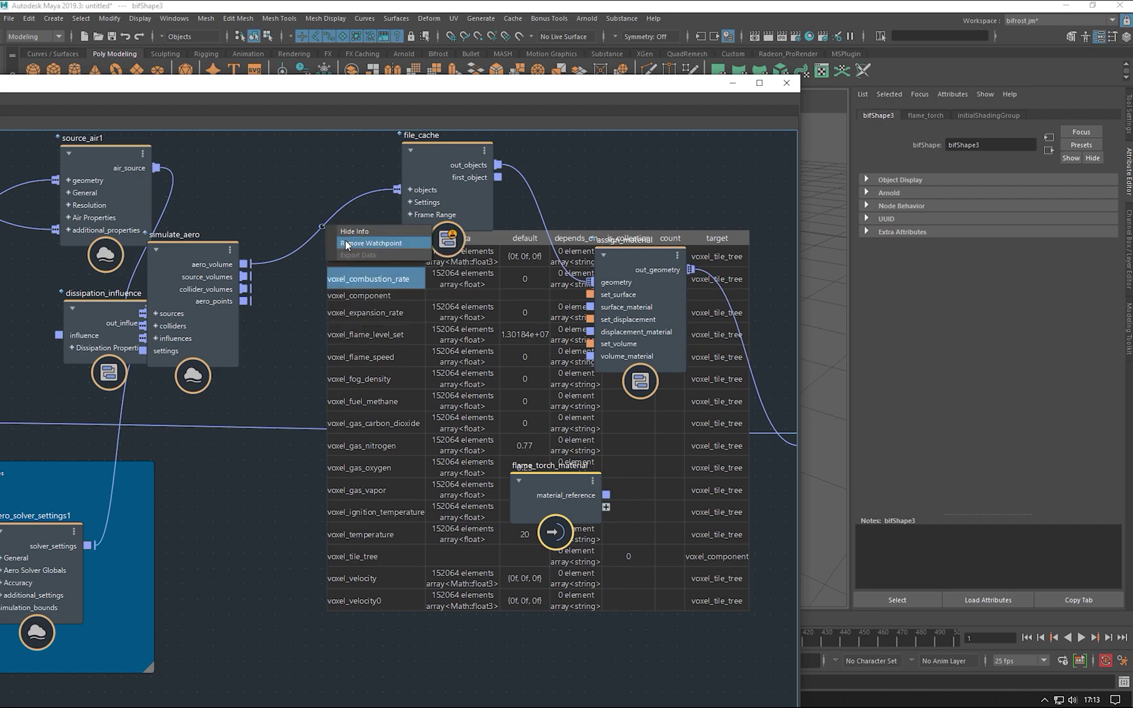
{"action": "left_click", "coordinate": [345, 242]}
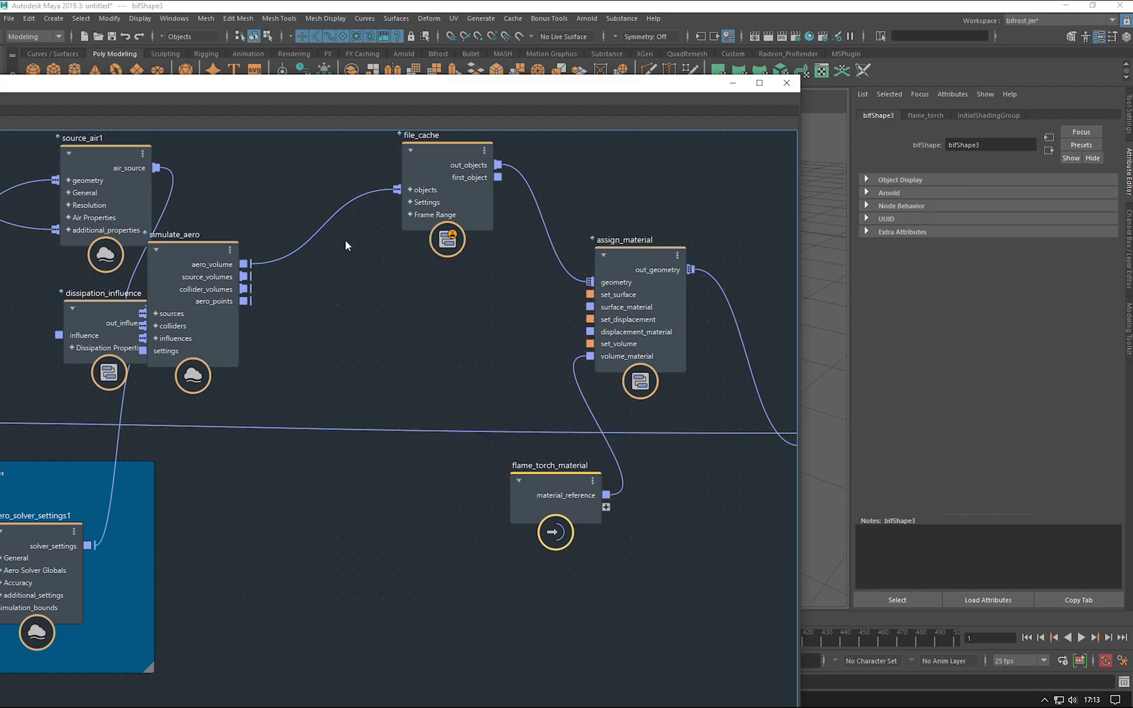
Step: Add a second assign_material node, assign_material1, below the first one
{"action": "middle_click_drag", "start_coordinate": [349, 293], "coordinate": [323, 196]}
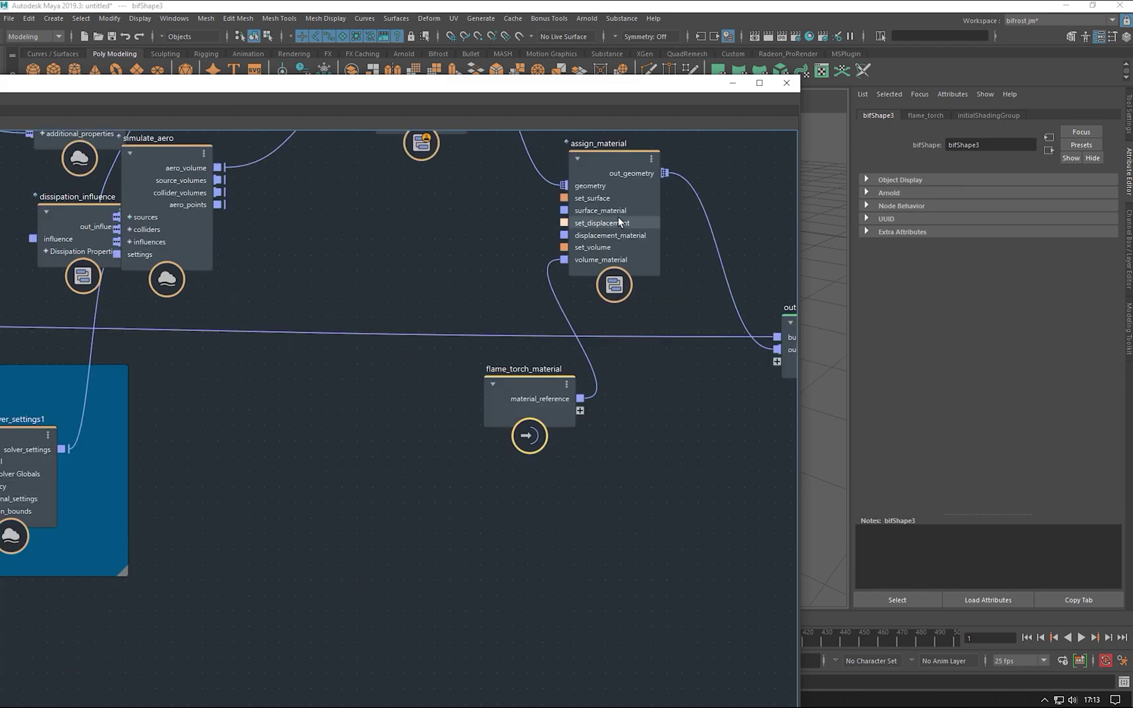
{"action": "left_click", "coordinate": [612, 178]}
{"action": "left_click", "coordinate": [638, 478]}
{"action": "key", "text": "Tab"}
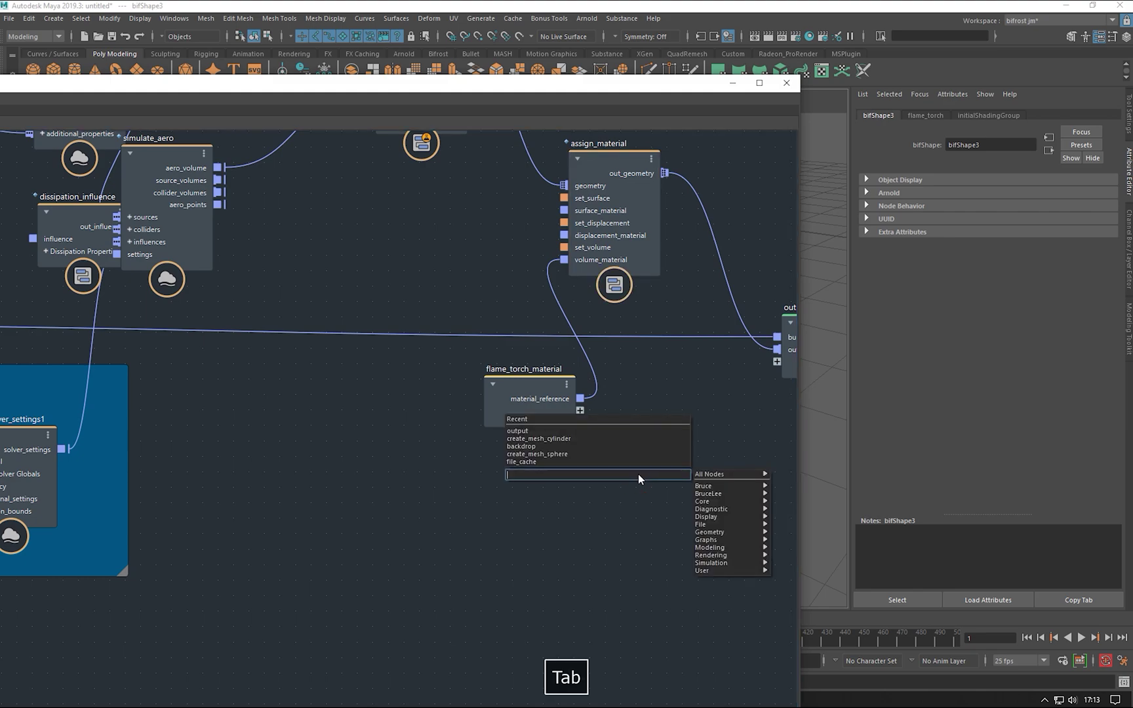
{"action": "type", "text": "ass"}
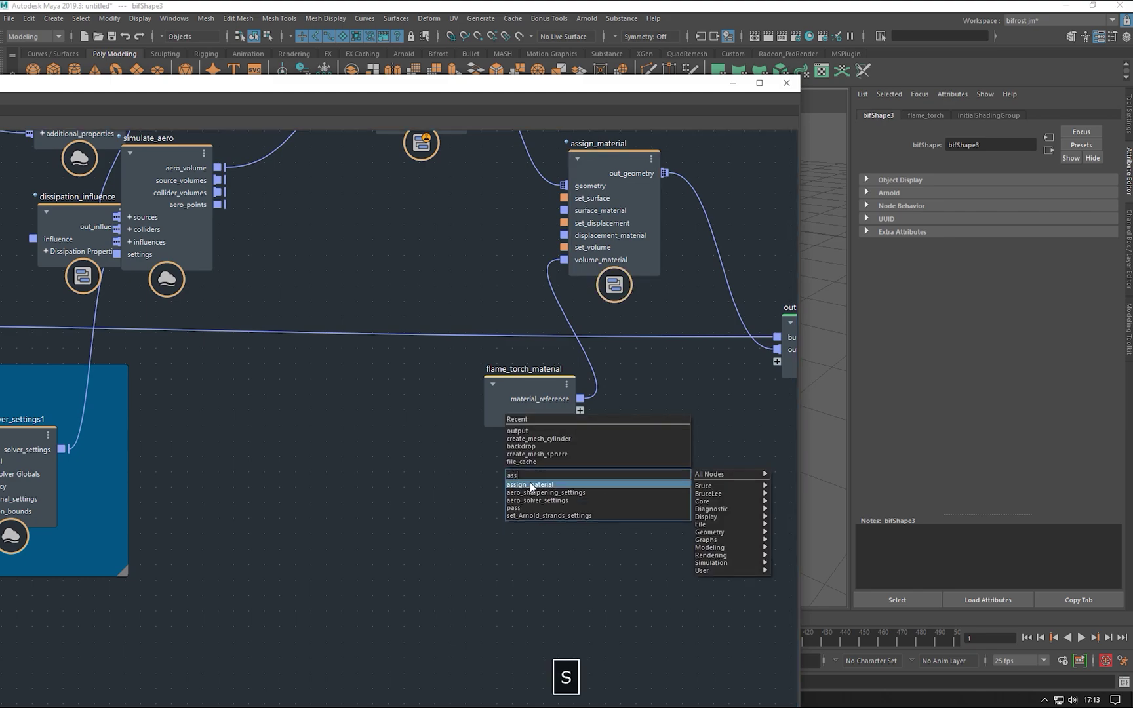
{"action": "key", "text": "Return"}
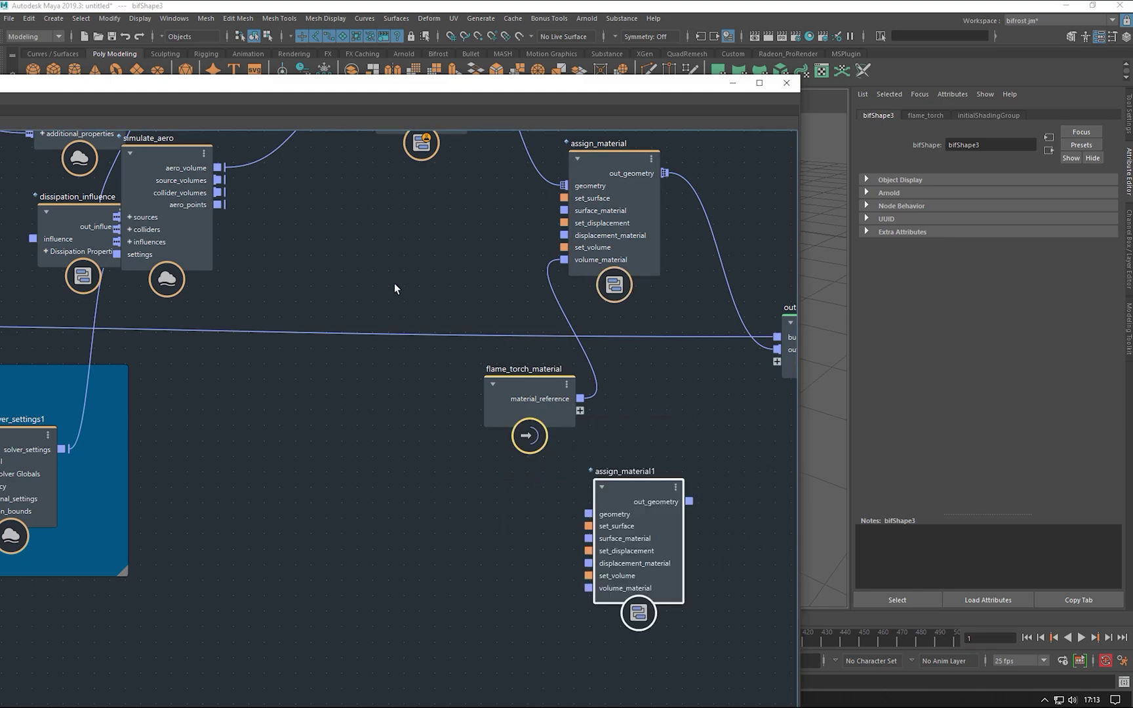
{"action": "left_click_drag", "start_coordinate": [630, 487], "coordinate": [630, 399]}
Step: Connect file_cache's out_objects to assign_material1's geometry input
{"action": "middle_click_drag", "start_coordinate": [406, 265], "coordinate": [410, 423]}
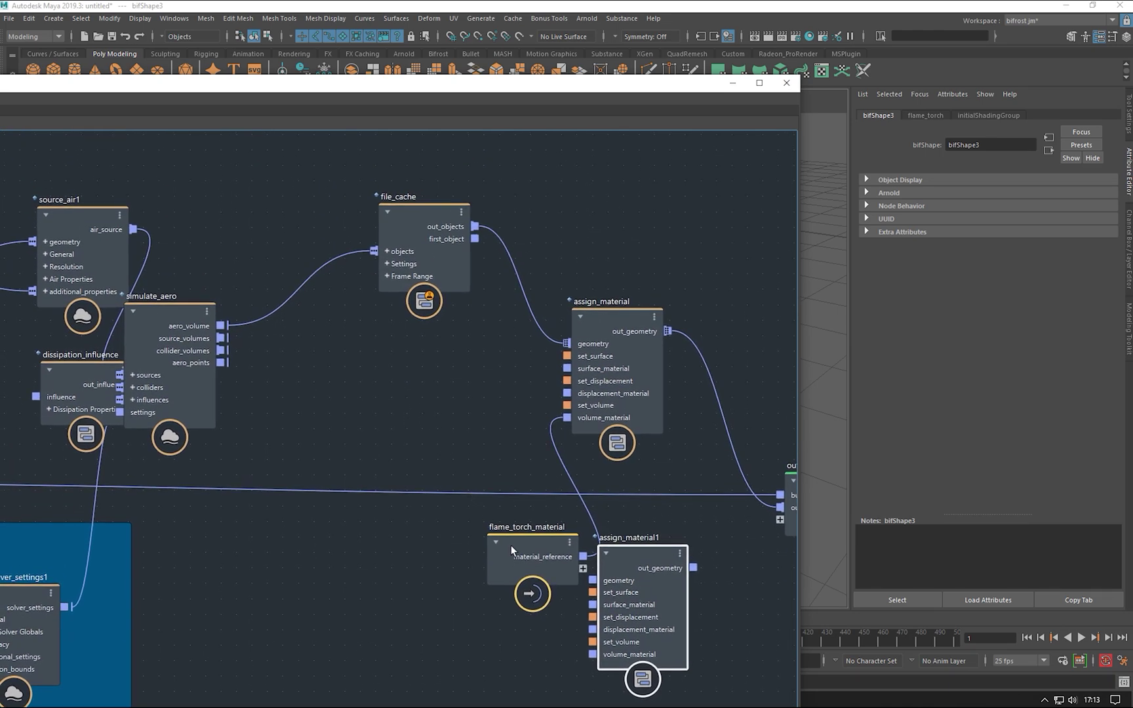
{"action": "left_click_drag", "start_coordinate": [510, 545], "coordinate": [332, 538]}
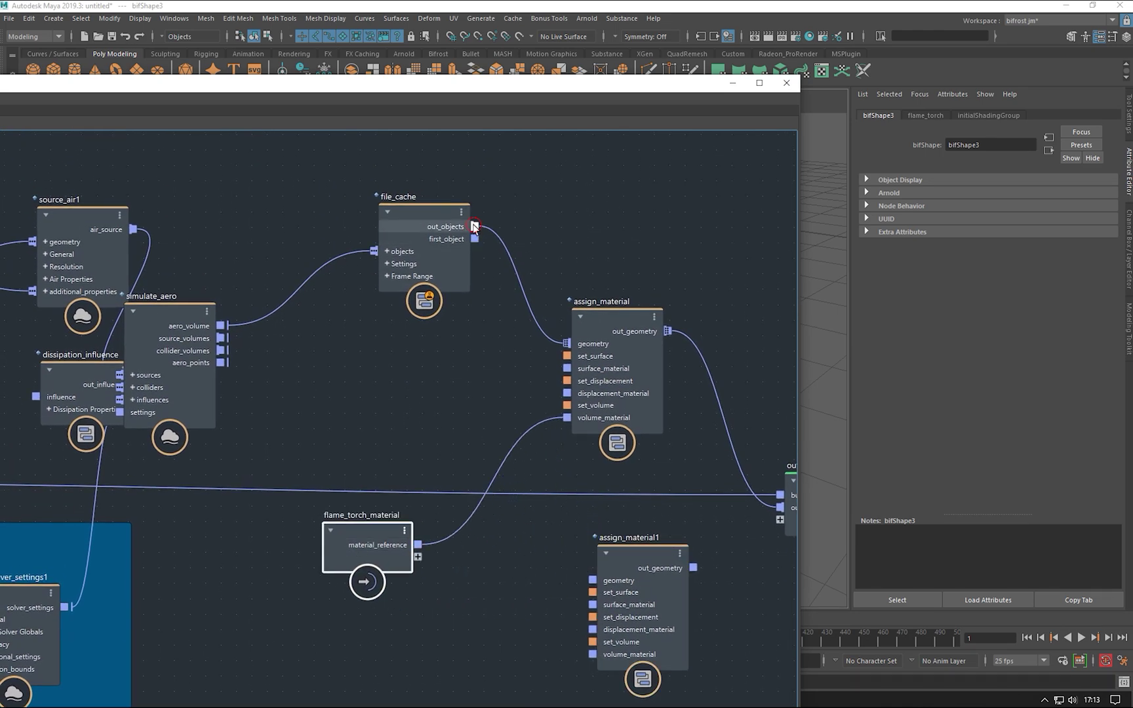
{"action": "left_click_drag", "start_coordinate": [475, 227], "coordinate": [643, 545]}
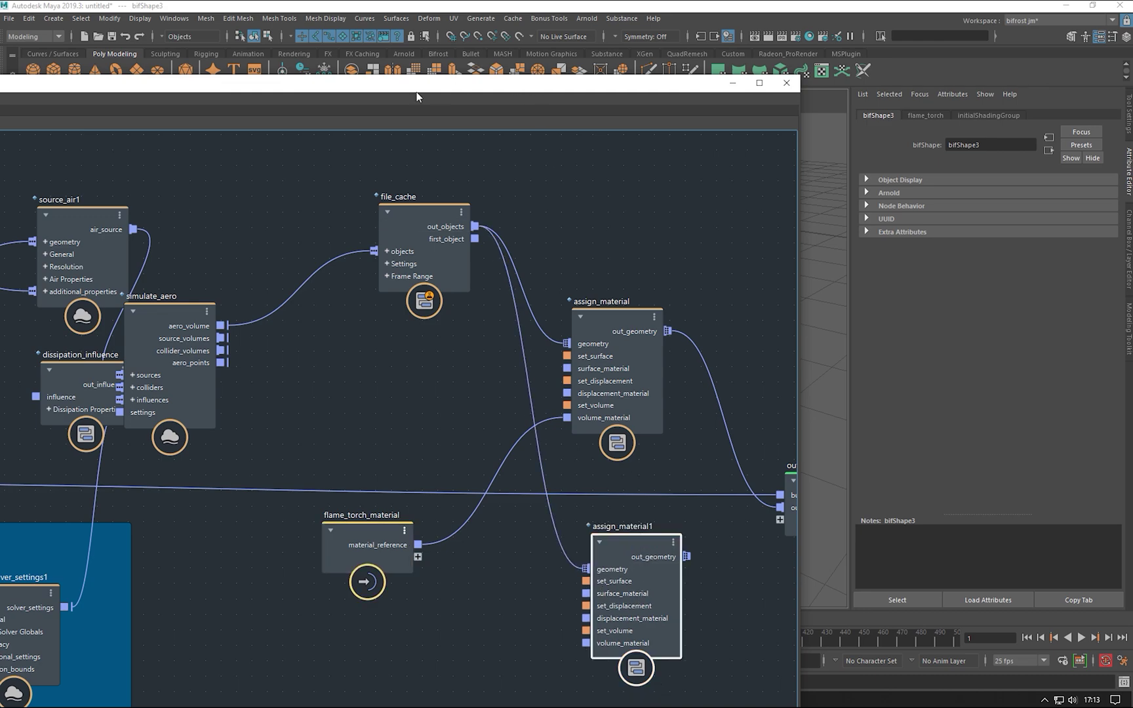
{"action": "left_click_drag", "start_coordinate": [369, 94], "coordinate": [673, 102]}
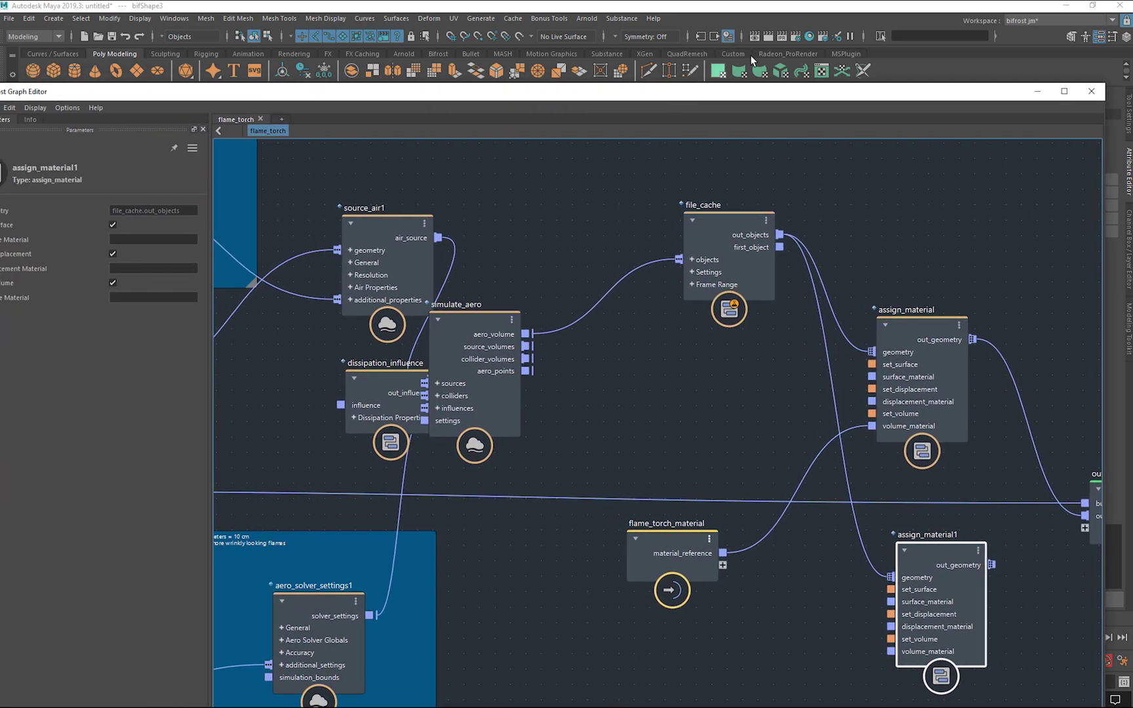
Step: Create an Arnold aiStandardVolume shader in the Hypershade
{"action": "left_click", "coordinate": [809, 36]}
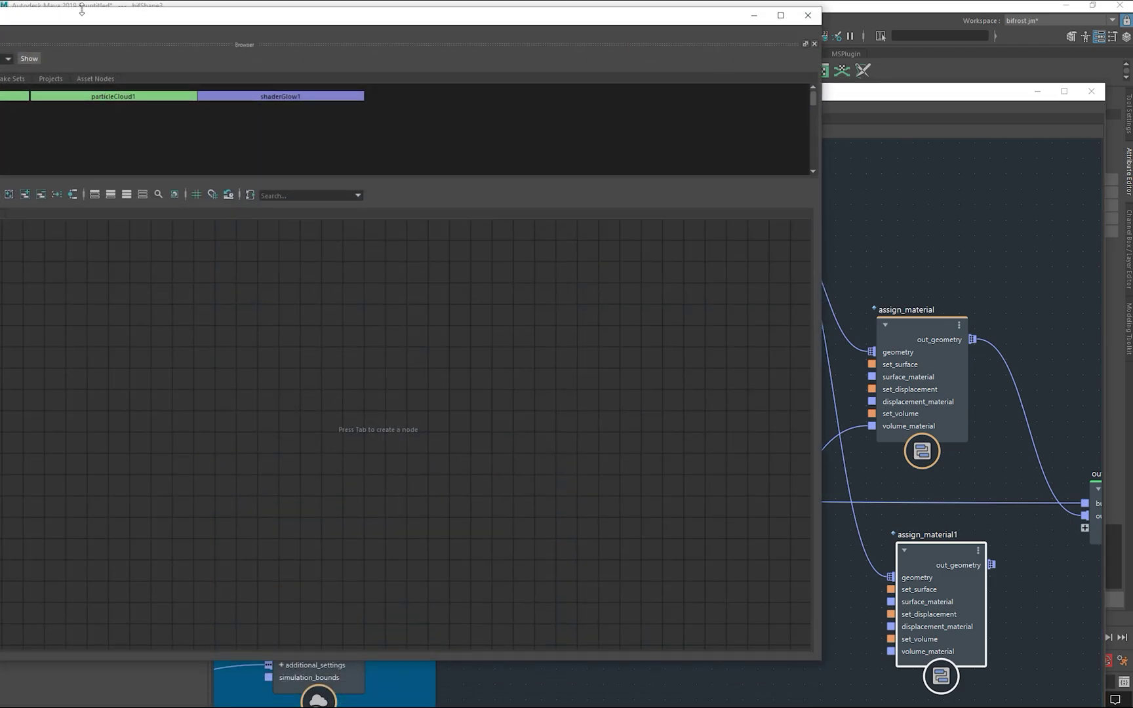
{"action": "left_click_drag", "start_coordinate": [87, 19], "coordinate": [341, 49]}
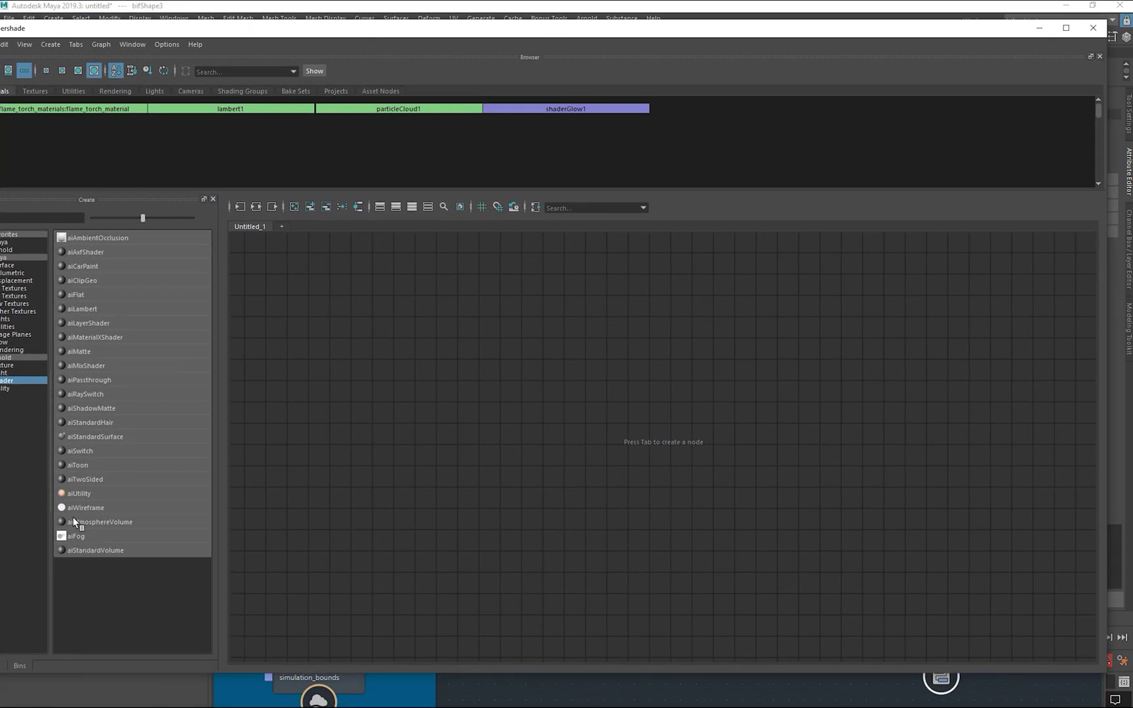
{"action": "left_click_drag", "start_coordinate": [92, 30], "coordinate": [343, 40]}
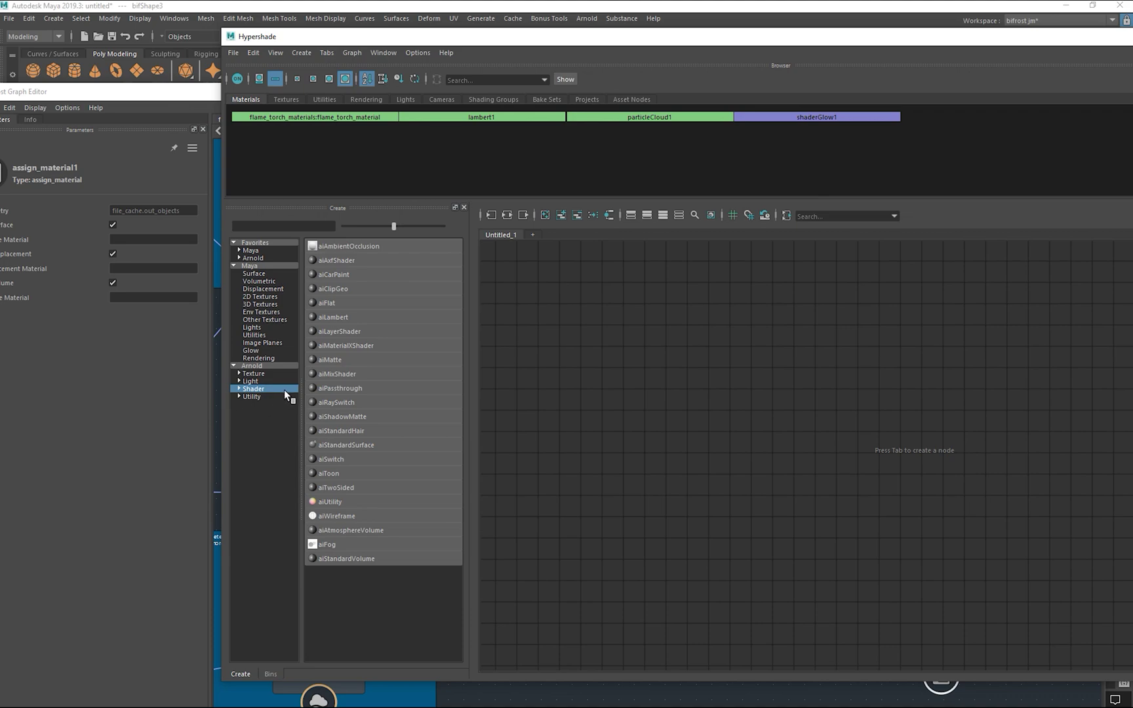
{"action": "left_click", "coordinate": [264, 374]}
{"action": "left_click", "coordinate": [254, 389]}
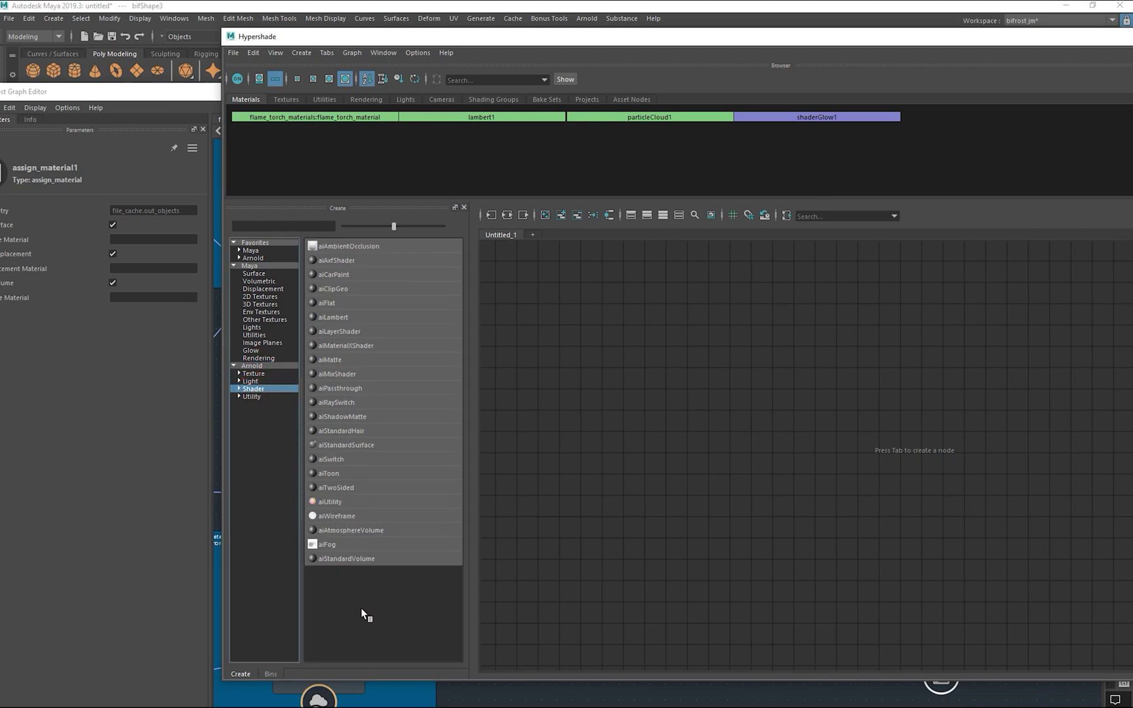
{"action": "left_click", "coordinate": [358, 559]}
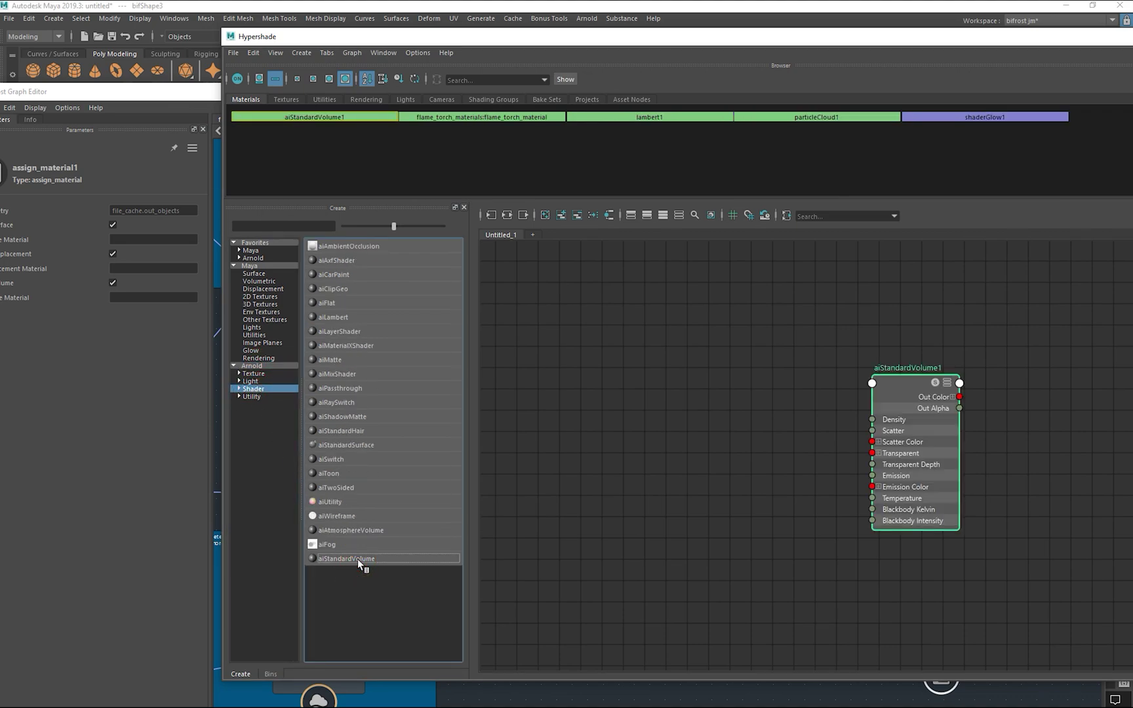
Step: Rename the new volume shader to aiStandardVolume_blue
{"action": "double_click", "coordinate": [916, 366]}
{"action": "left_click", "coordinate": [937, 364]}
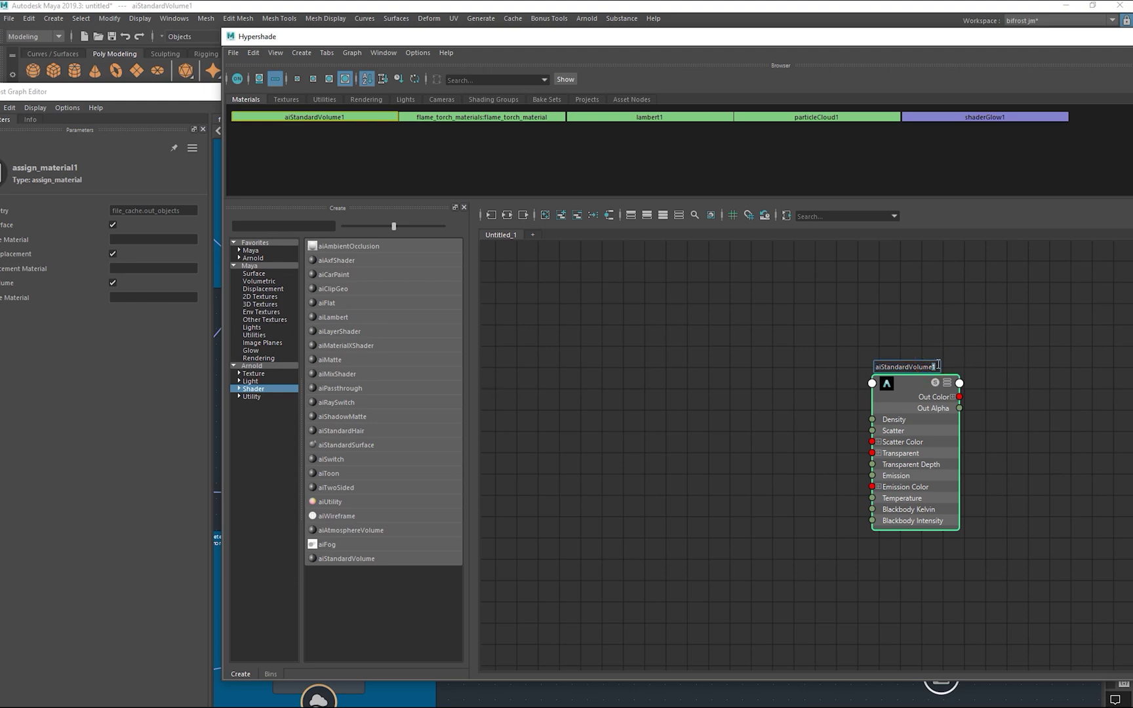
{"action": "key", "text": "BackSpace"}
{"action": "type", "text": "_blue"}
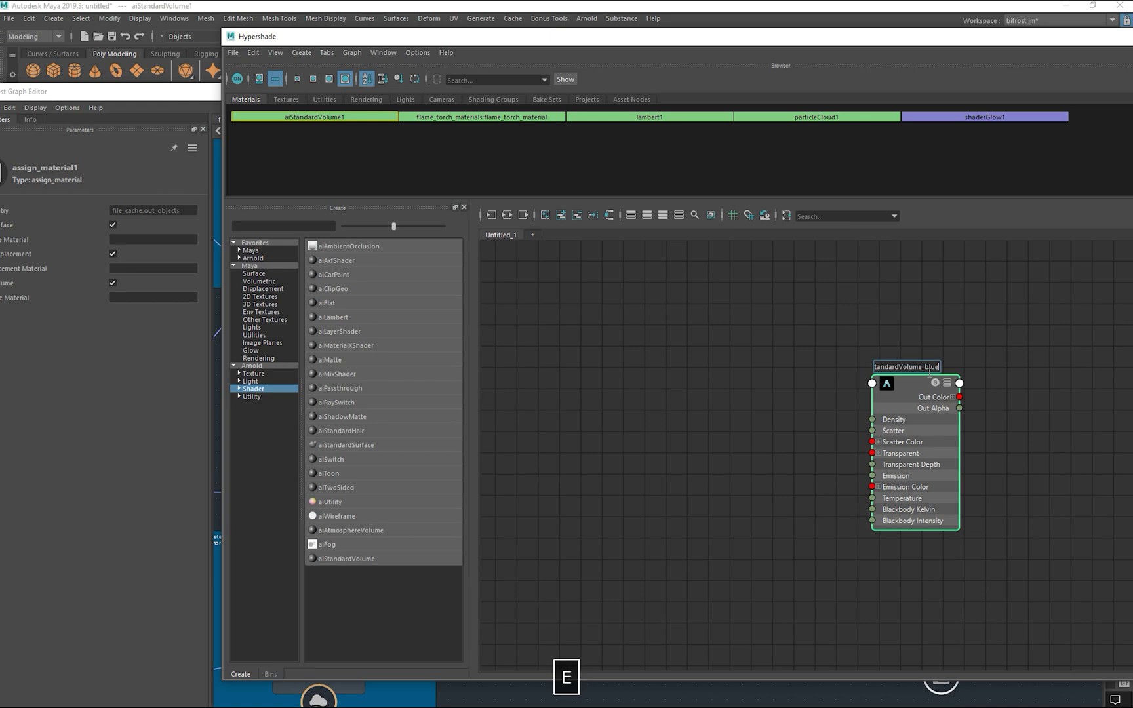
{"action": "key", "text": "Return"}
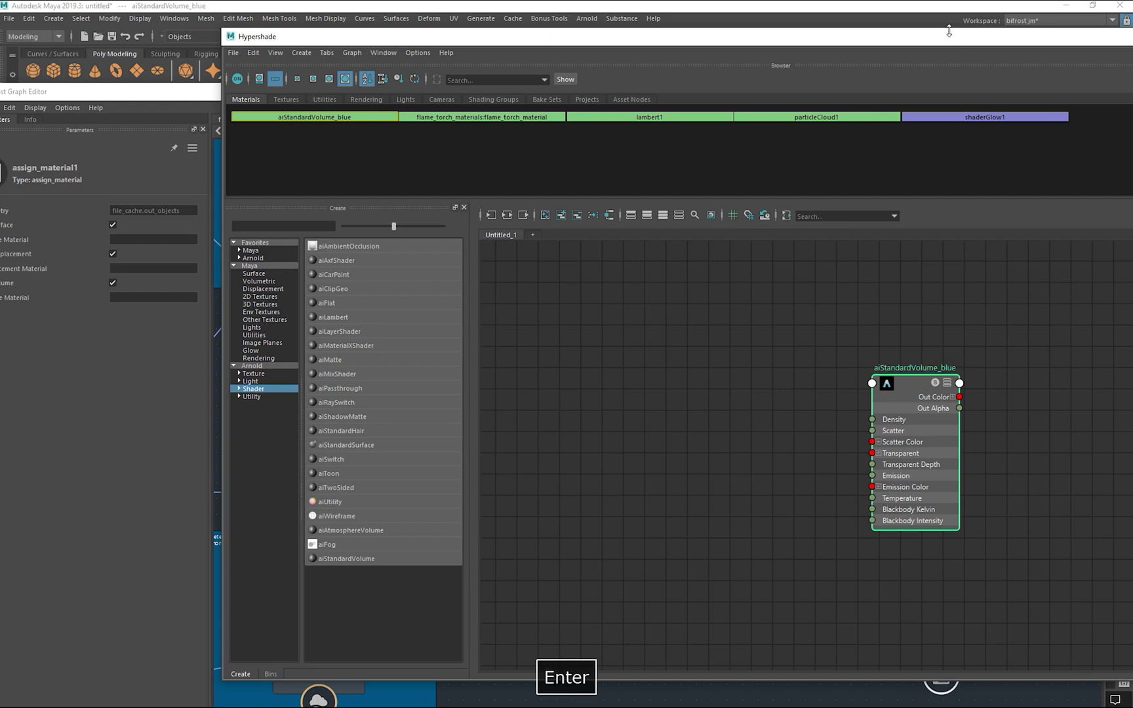
{"action": "left_click_drag", "start_coordinate": [943, 37], "coordinate": [222, 46]}
{"action": "middle_click_drag", "start_coordinate": [169, 394], "coordinate": [796, 442]}
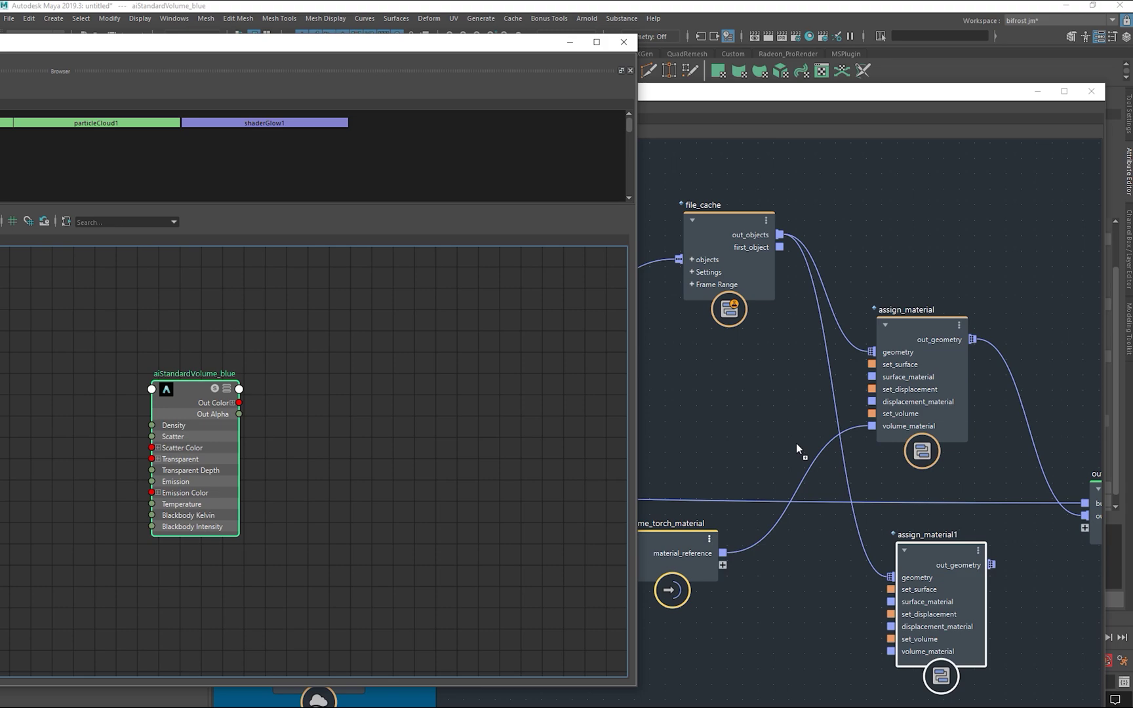
Step: Connect aiStandardVolume_blue to assign_material1's volume_material input
{"action": "middle_click_drag", "start_coordinate": [793, 444], "coordinate": [792, 445]}
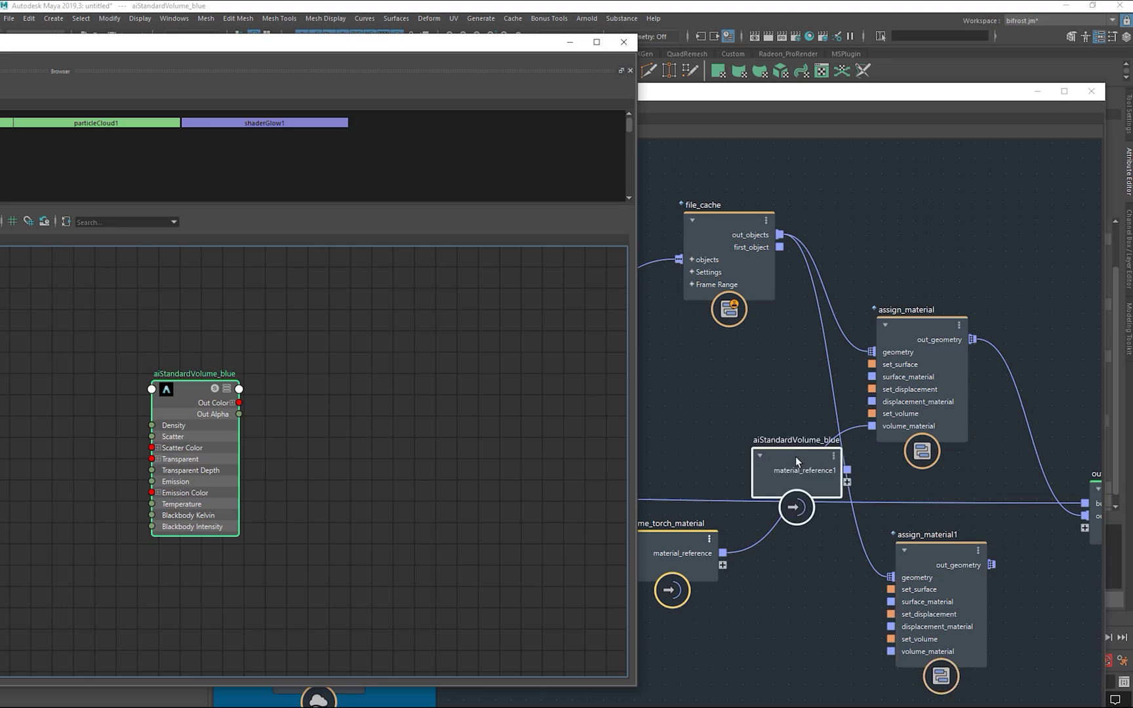
{"action": "left_click", "coordinate": [749, 458]}
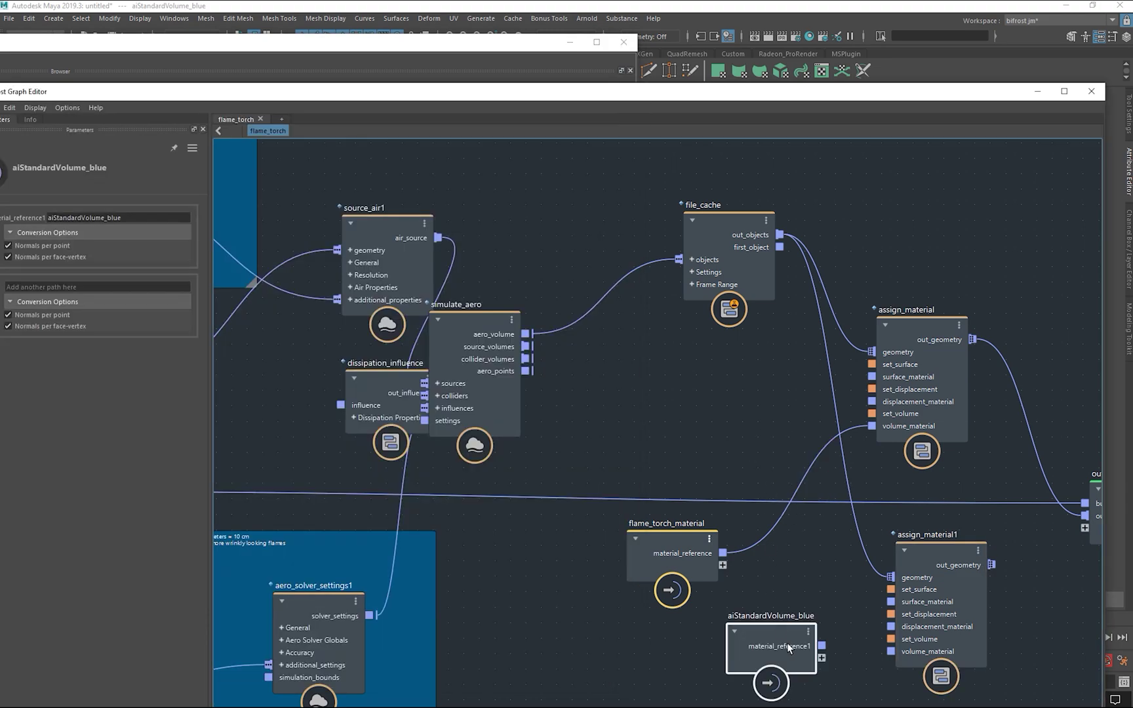
{"action": "left_click_drag", "start_coordinate": [822, 646], "coordinate": [891, 652]}
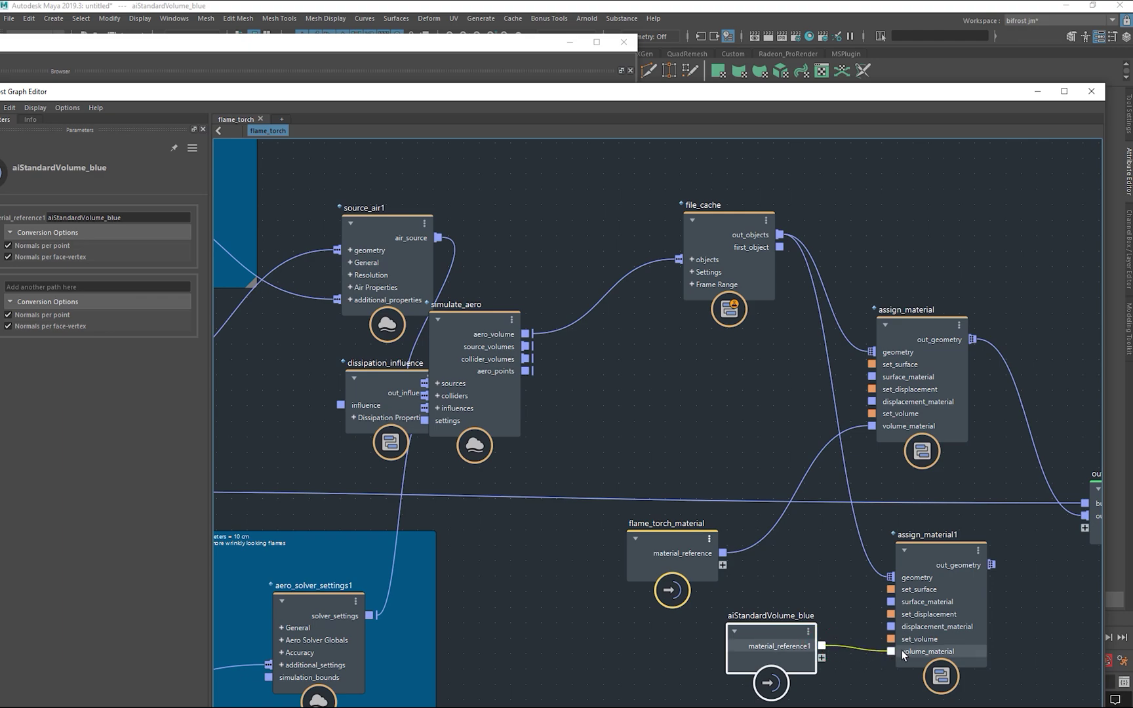
Step: Wire assign_material1's out_geometry into the output node as out_geometry1
{"action": "scroll", "coordinate": [817, 564], "scroll_direction": "up", "scroll_amount": 2}
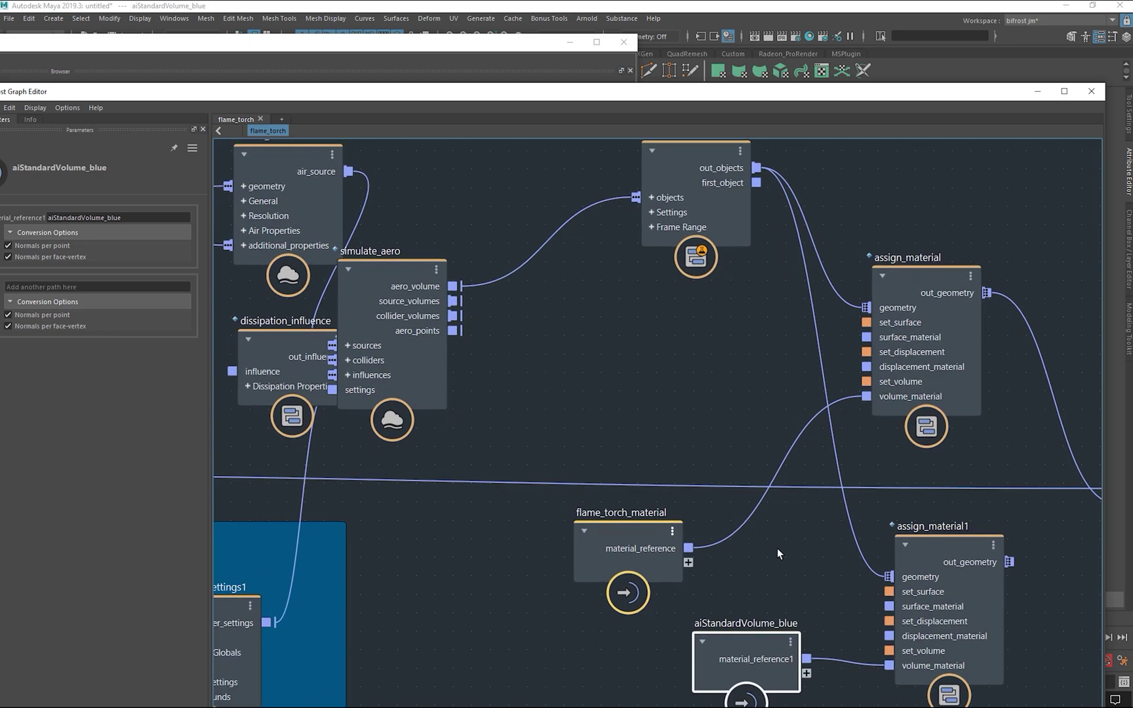
{"action": "middle_click_drag", "start_coordinate": [777, 549], "coordinate": [506, 318]}
{"action": "scroll", "coordinate": [471, 456], "scroll_direction": "up", "scroll_amount": 2}
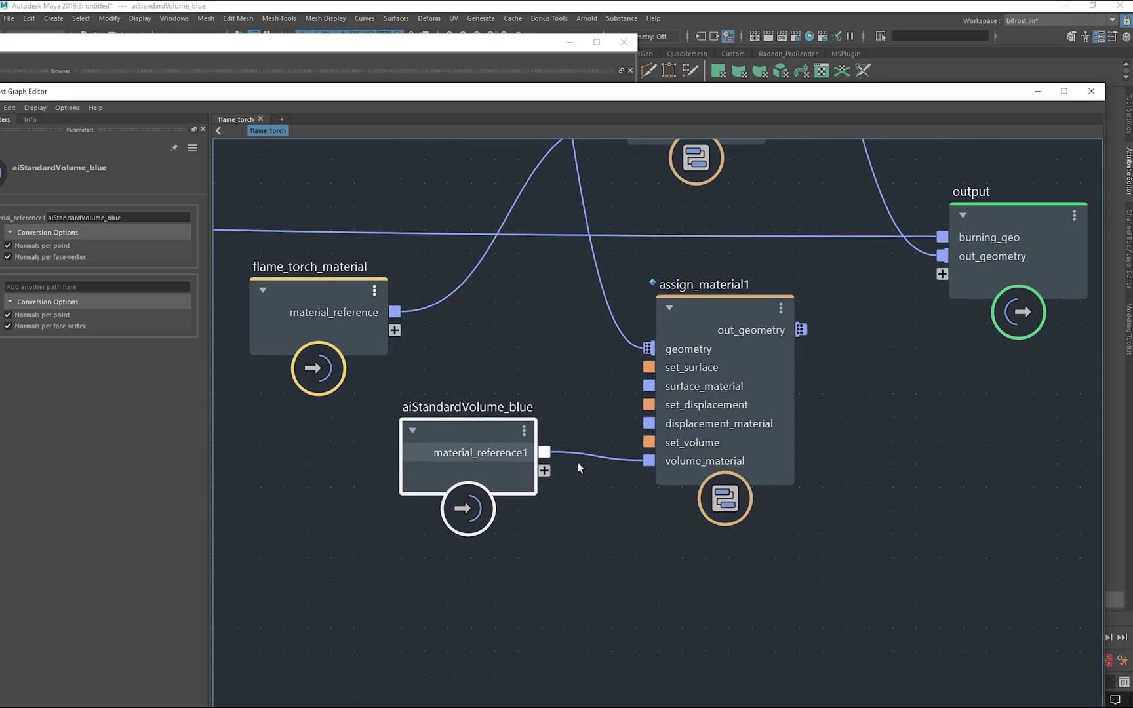
{"action": "middle_click_drag", "start_coordinate": [870, 392], "coordinate": [854, 442]}
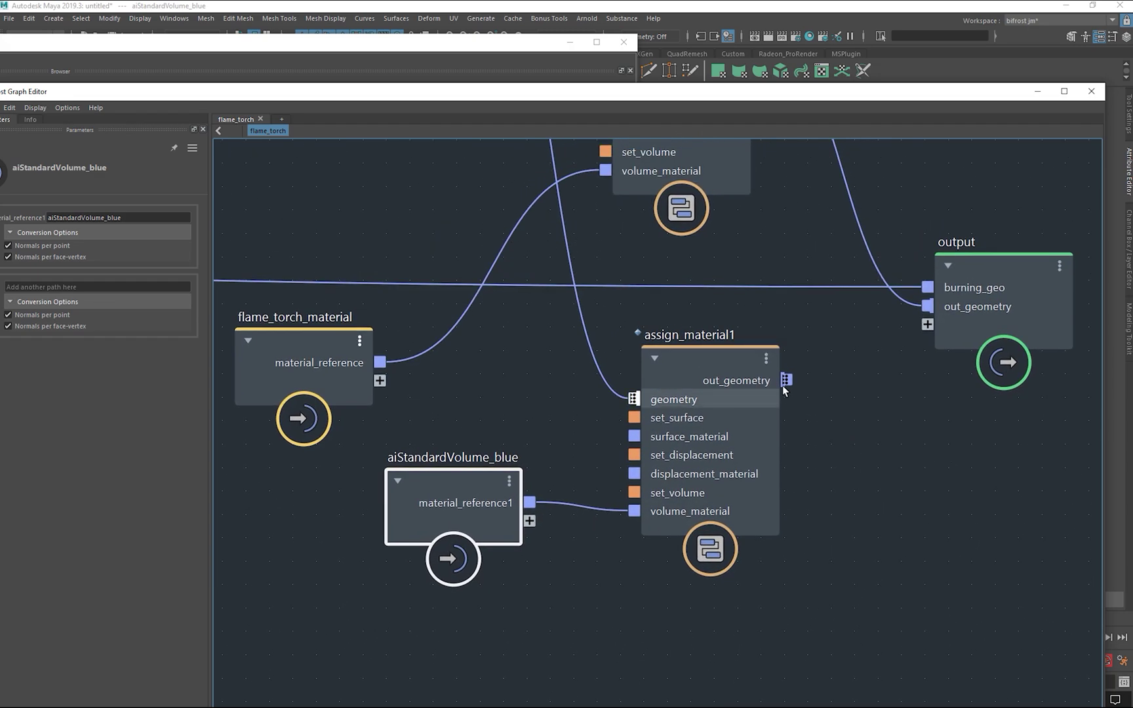
{"action": "left_click_drag", "start_coordinate": [786, 380], "coordinate": [940, 325]}
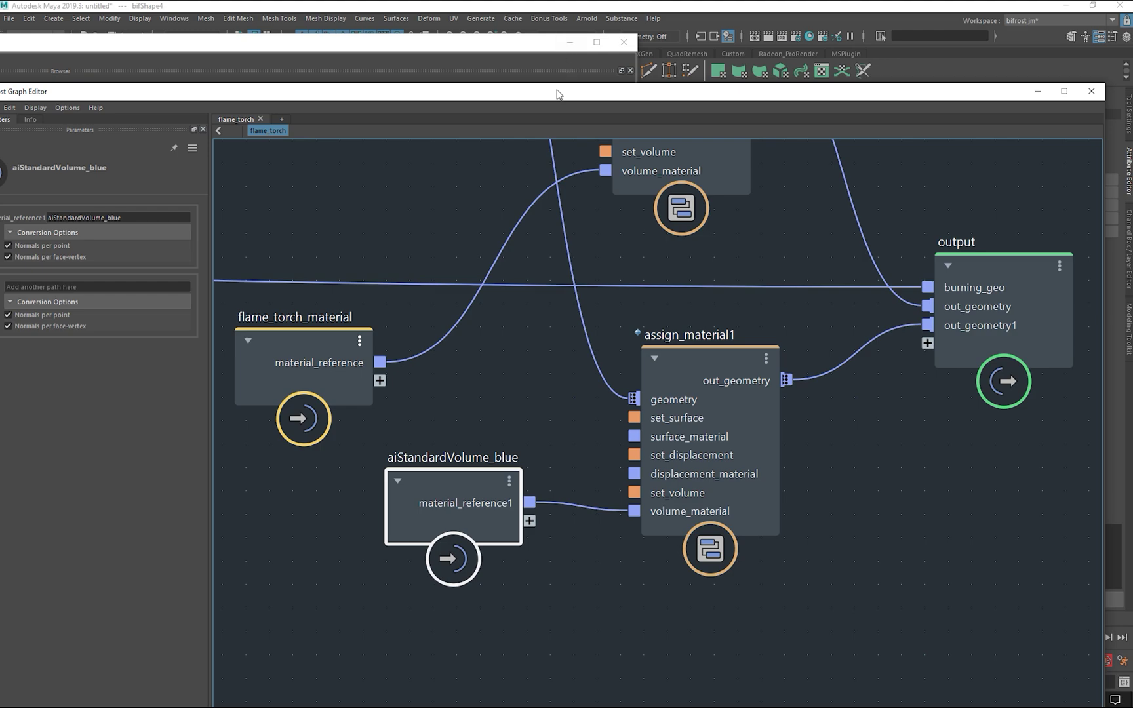
{"action": "left_click_drag", "start_coordinate": [558, 94], "coordinate": [554, 190]}
Step: Rename bif4 to bif4_blue in the Outliner and delete bif1
{"action": "left_click", "coordinate": [617, 68]}
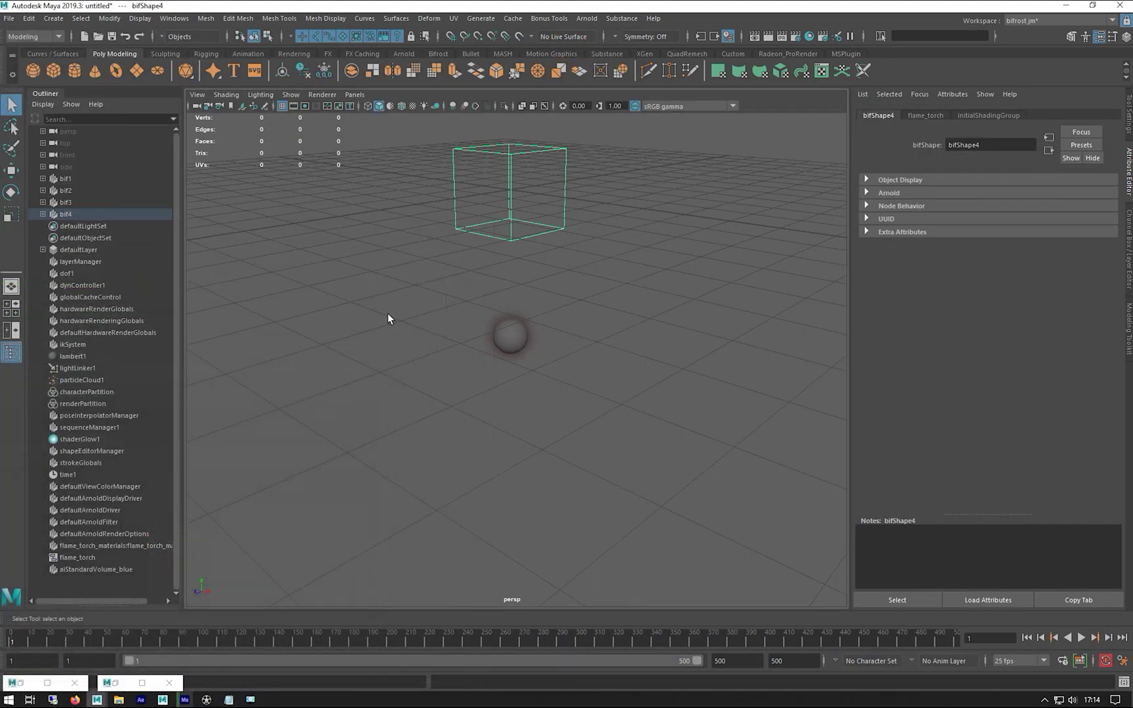
{"action": "left_click", "coordinate": [570, 41]}
{"action": "left_click", "coordinate": [55, 202]}
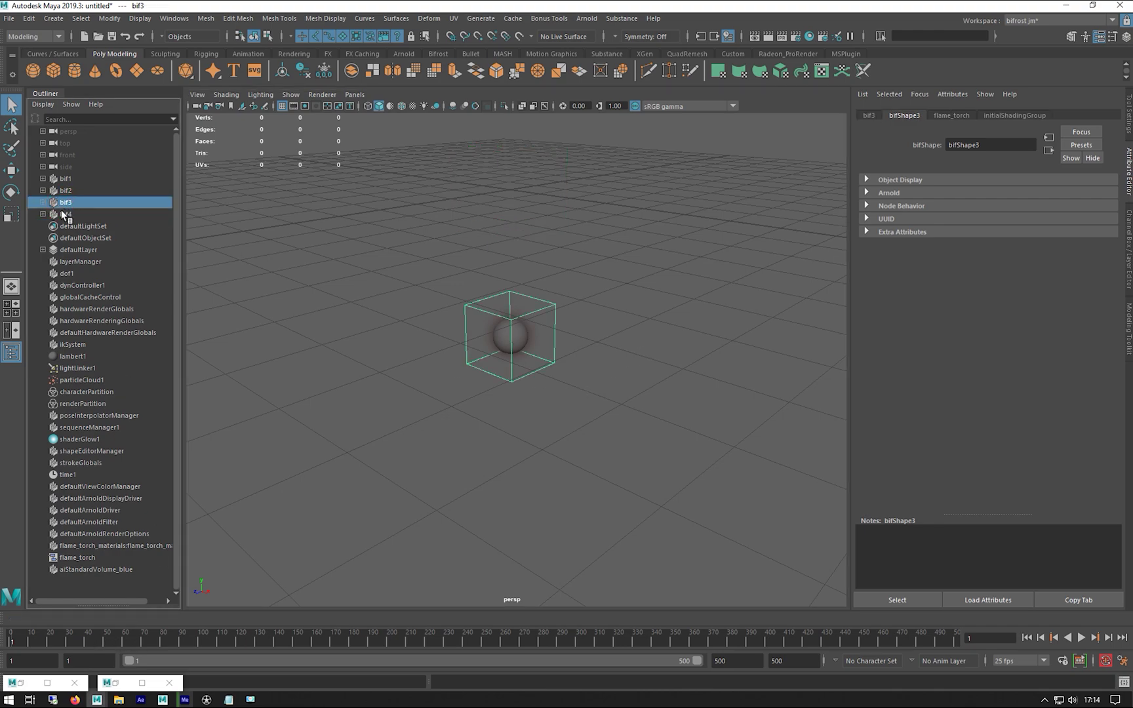
{"action": "left_click", "coordinate": [63, 215]}
{"action": "double_click", "coordinate": [76, 214]}
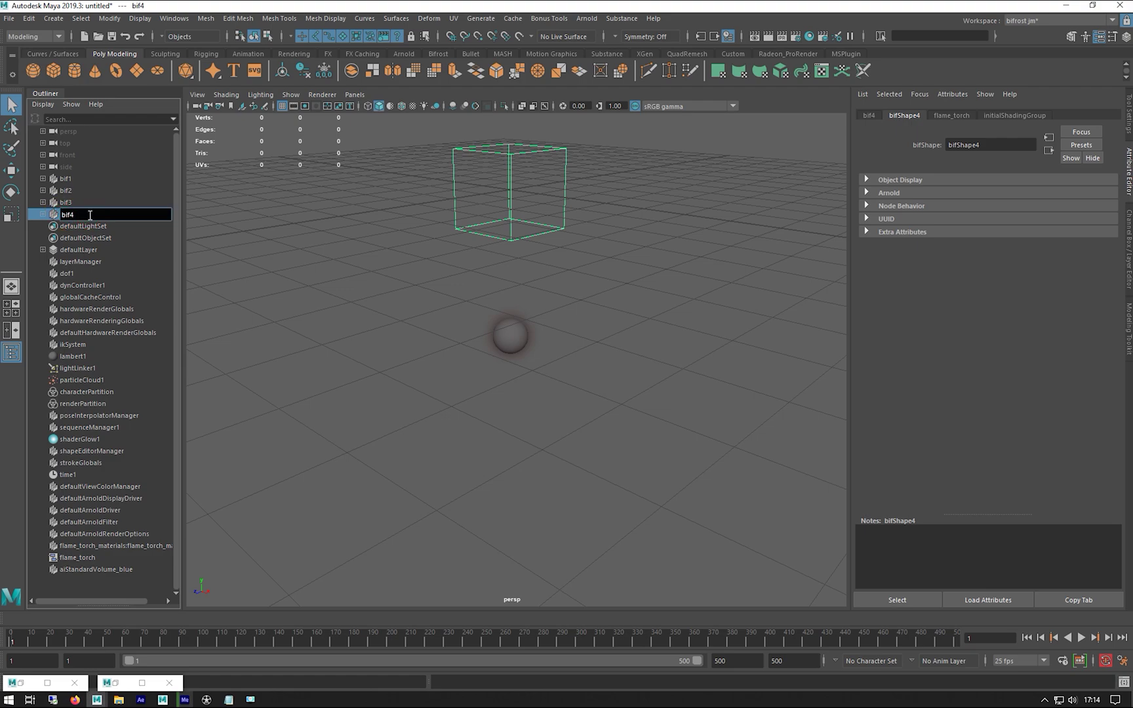
{"action": "type", "text": "_blue"}
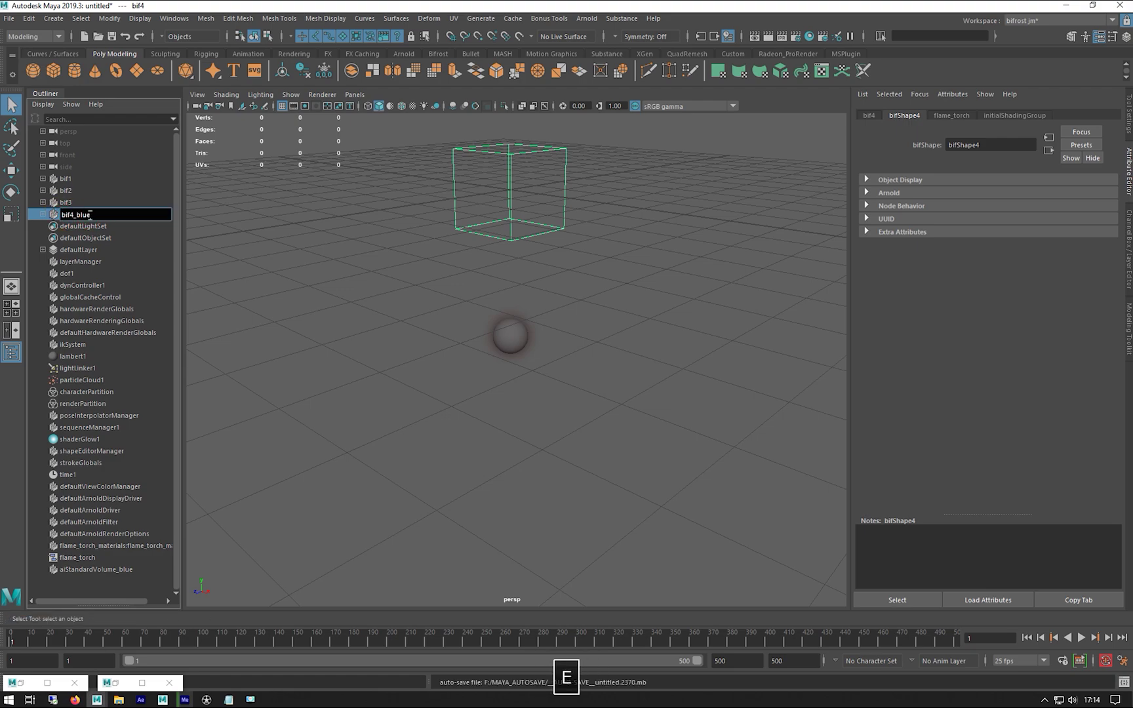
{"action": "key", "text": "Return"}
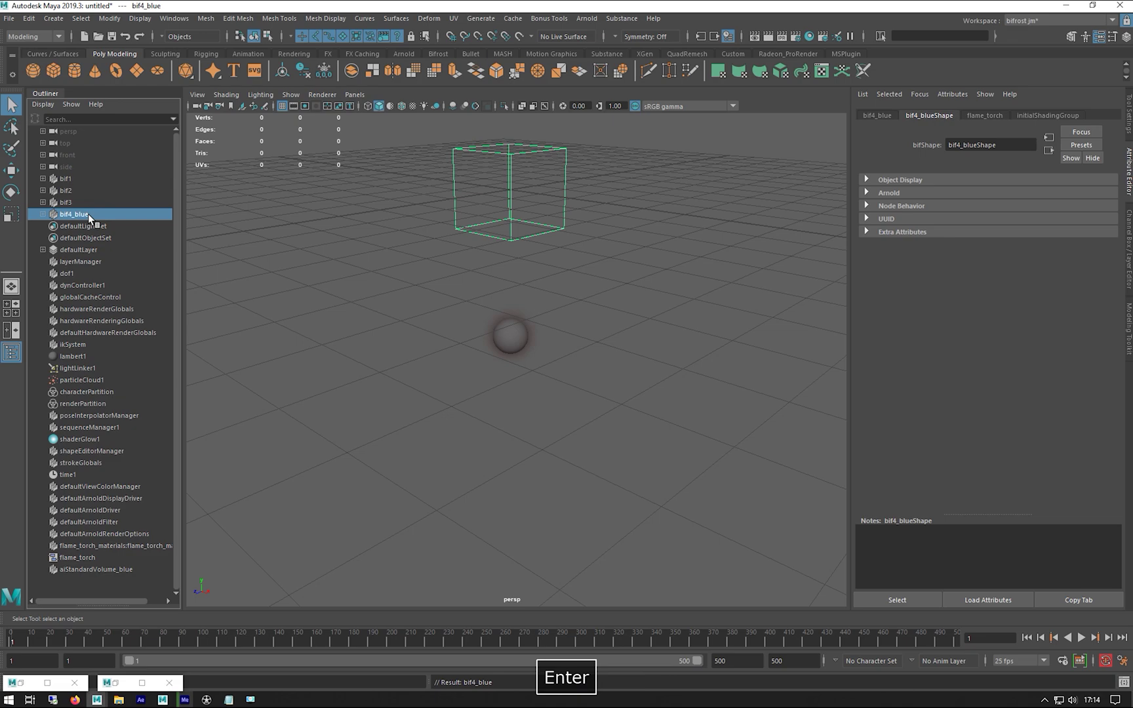
{"action": "left_click", "coordinate": [62, 181]}
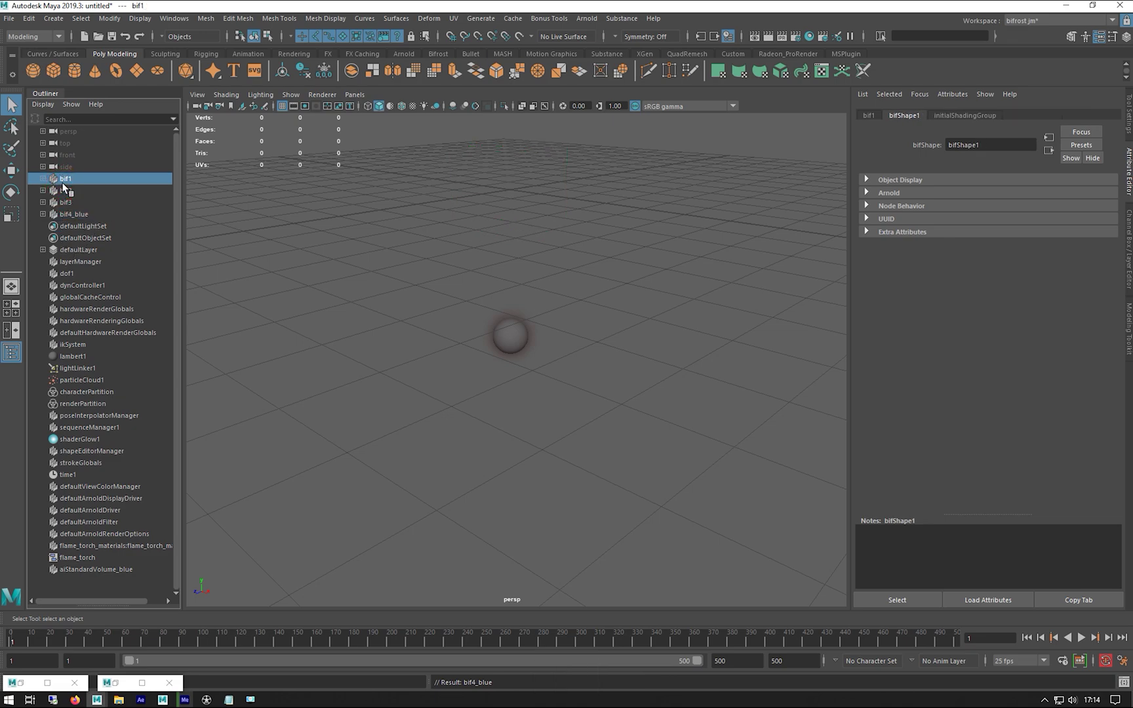
{"action": "key", "text": "Delete"}
Step: Rename bif2 to bif2_sphere and bif3 to bif3_flame
{"action": "left_click", "coordinate": [63, 178]}
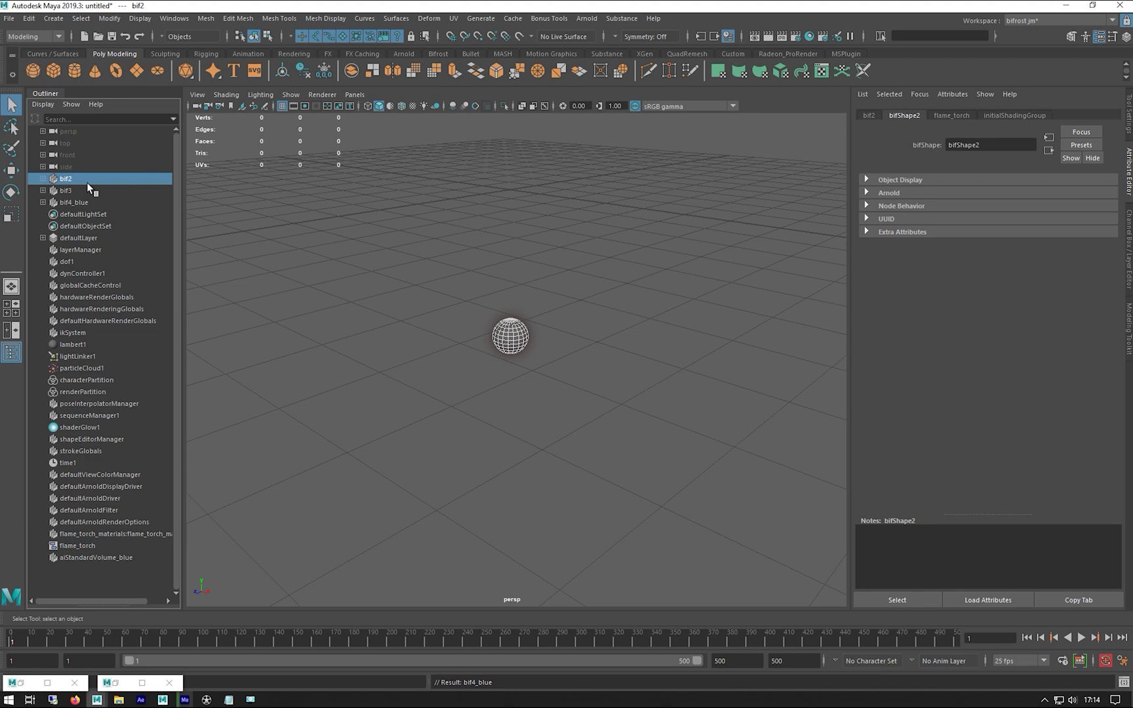
{"action": "double_click", "coordinate": [77, 183]}
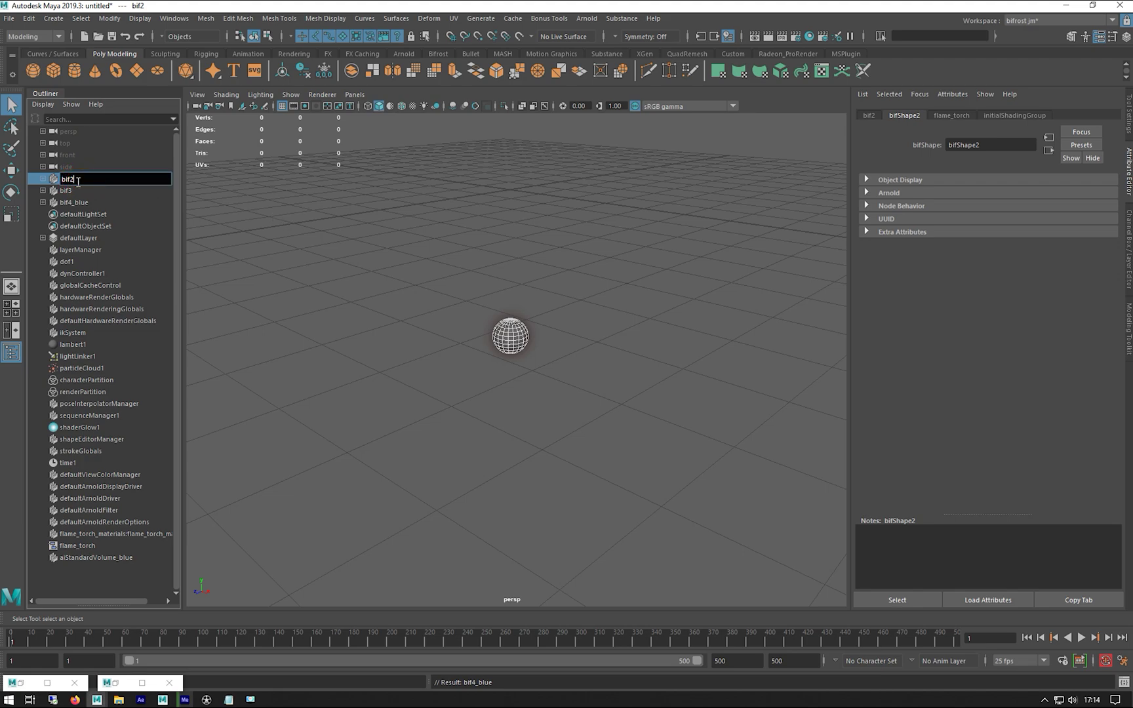
{"action": "type", "text": "_sphere"}
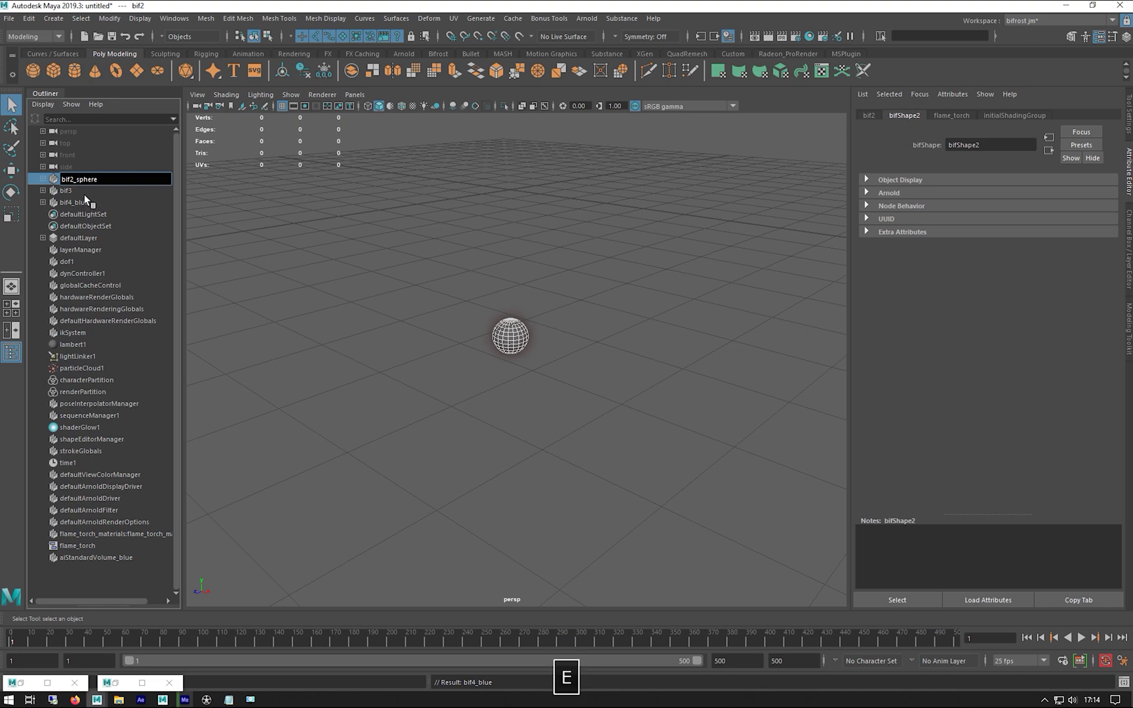
{"action": "key", "text": "Return"}
{"action": "double_click", "coordinate": [76, 190]}
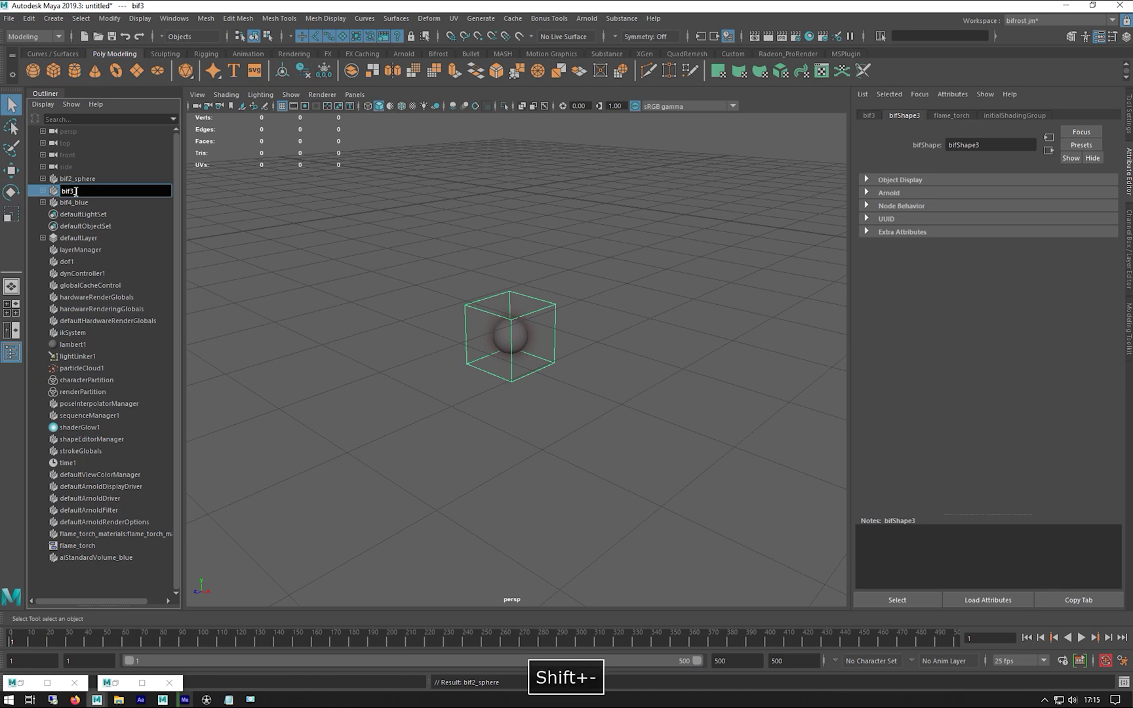
{"action": "type", "text": "flame"}
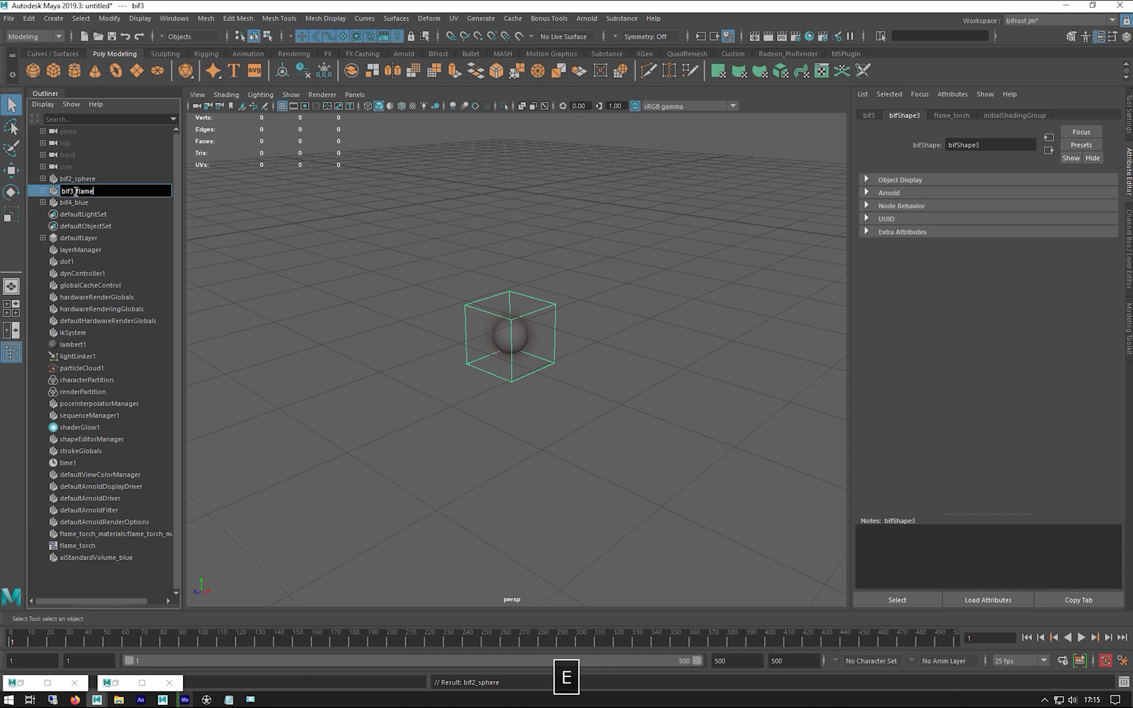
{"action": "key", "text": "Return"}
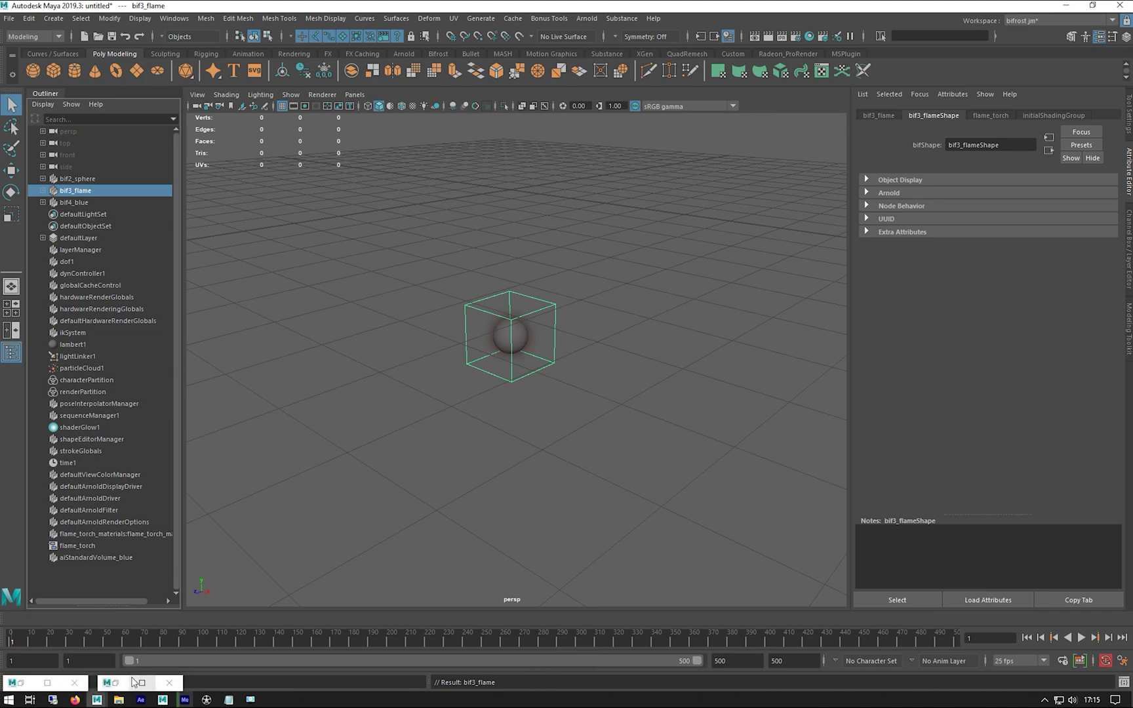
Step: Turn off DAG Objects Only in the Outliner, widen it, and select aiStandardVolume_blue
{"action": "left_click", "coordinate": [42, 106]}
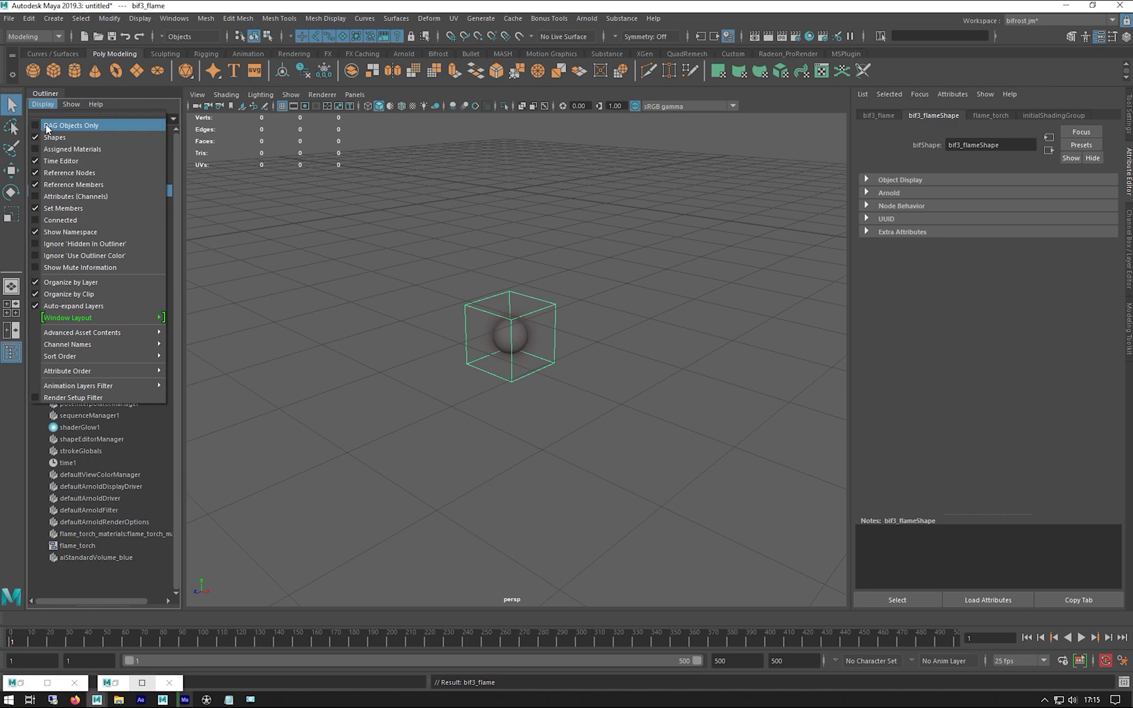
{"action": "left_click", "coordinate": [50, 127]}
{"action": "left_click", "coordinate": [41, 106]}
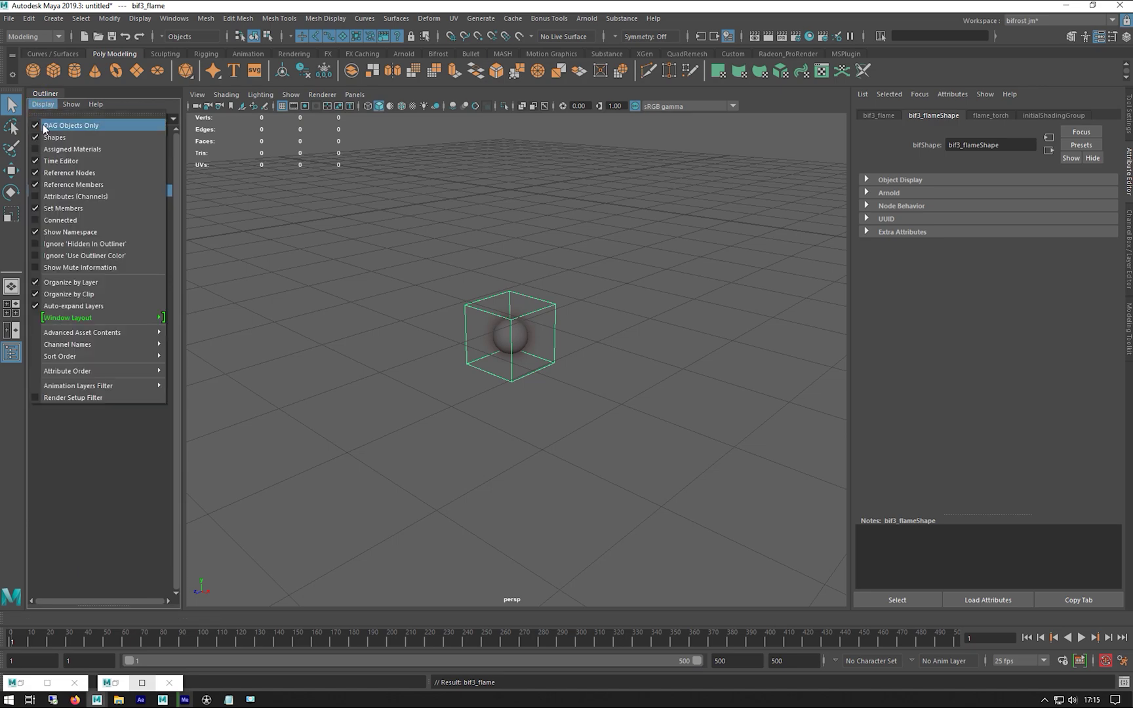
{"action": "left_click", "coordinate": [45, 126]}
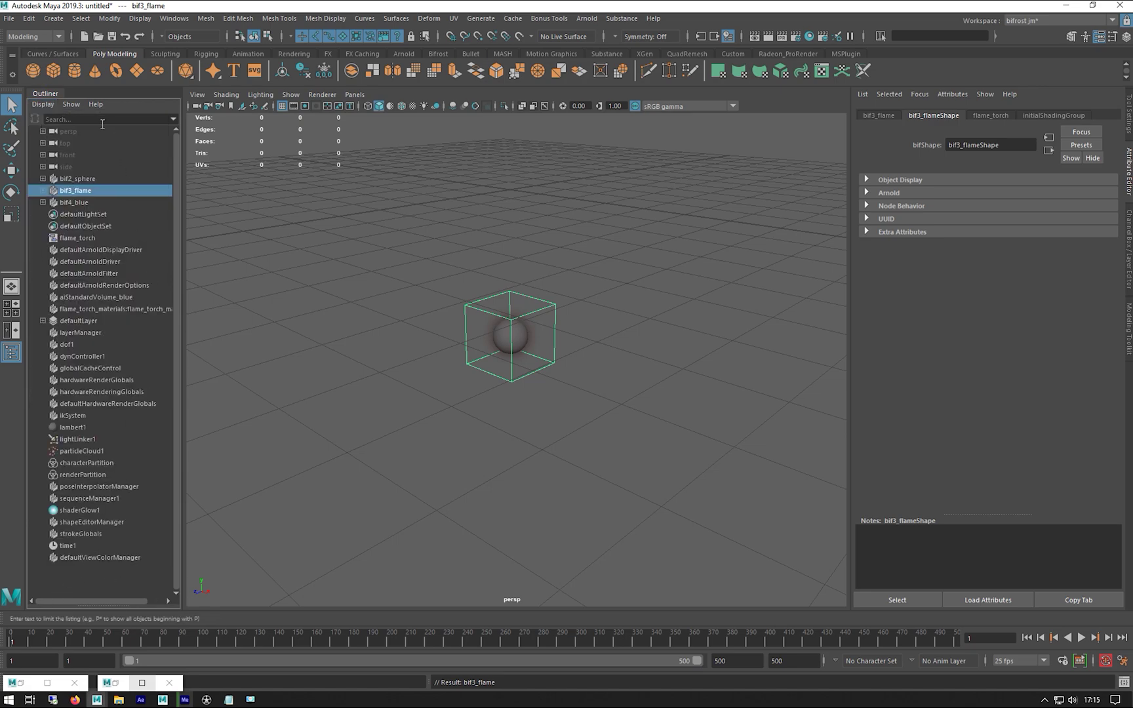
{"action": "left_click_drag", "start_coordinate": [186, 252], "coordinate": [234, 244]}
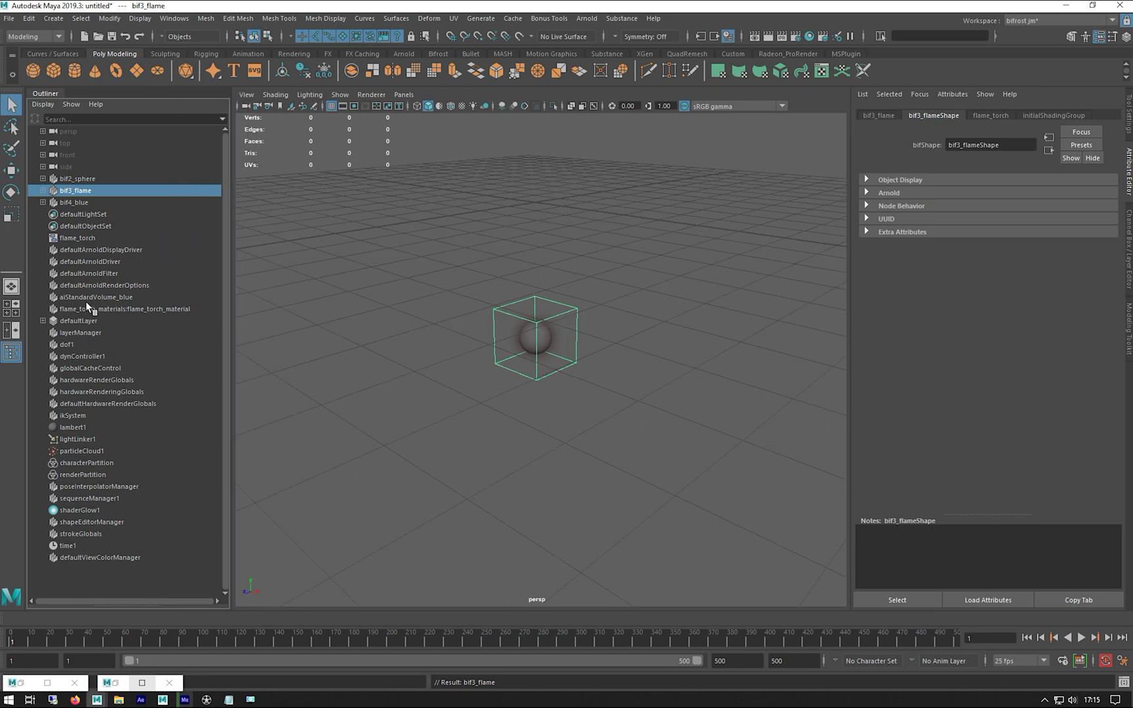
{"action": "left_click", "coordinate": [85, 302]}
{"action": "scroll", "coordinate": [977, 379], "scroll_direction": "up", "scroll_amount": 2}
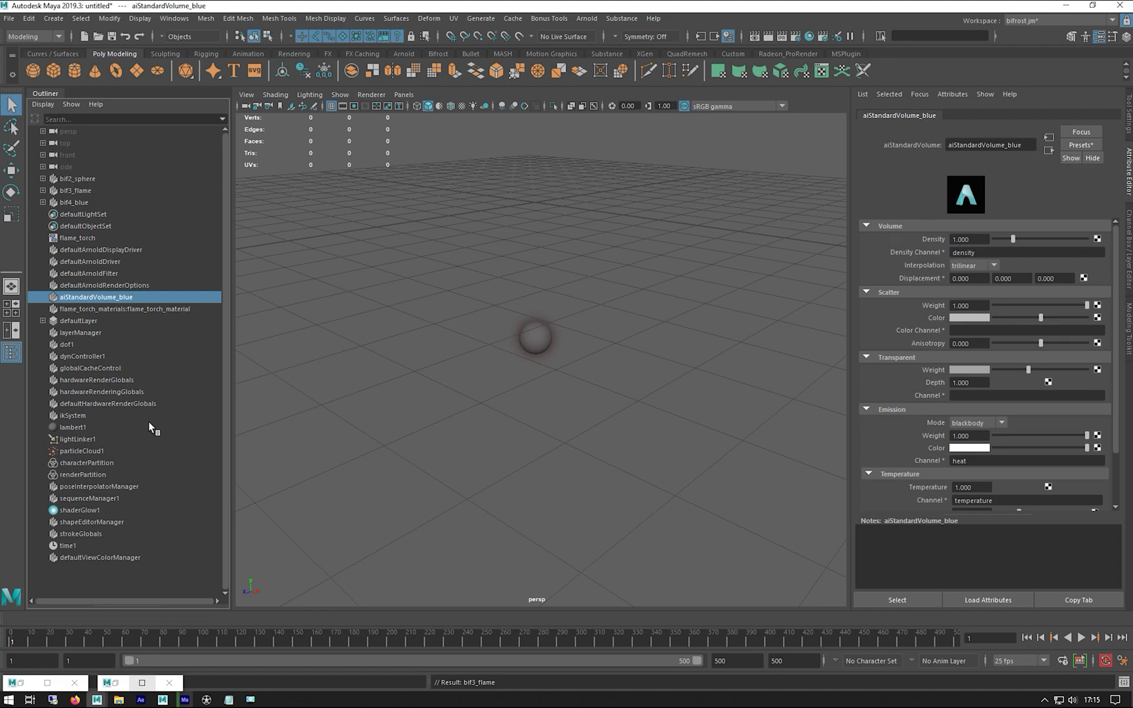
Step: Clear the density, temperature and heat channel names on aiStandardVolume_blue
{"action": "double_click", "coordinate": [997, 253]}
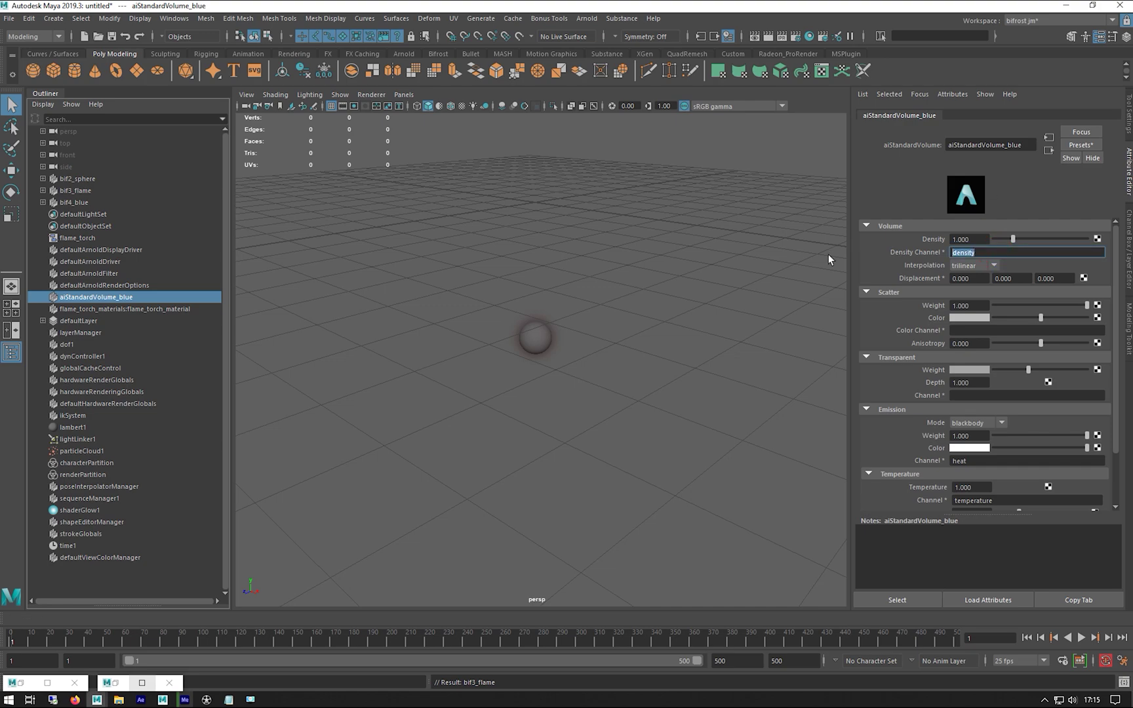
{"action": "key", "text": "BackSpace"}
{"action": "scroll", "coordinate": [985, 423], "scroll_direction": "down", "scroll_amount": 2}
{"action": "double_click", "coordinate": [1008, 440]}
{"action": "key", "text": "BackSpace"}
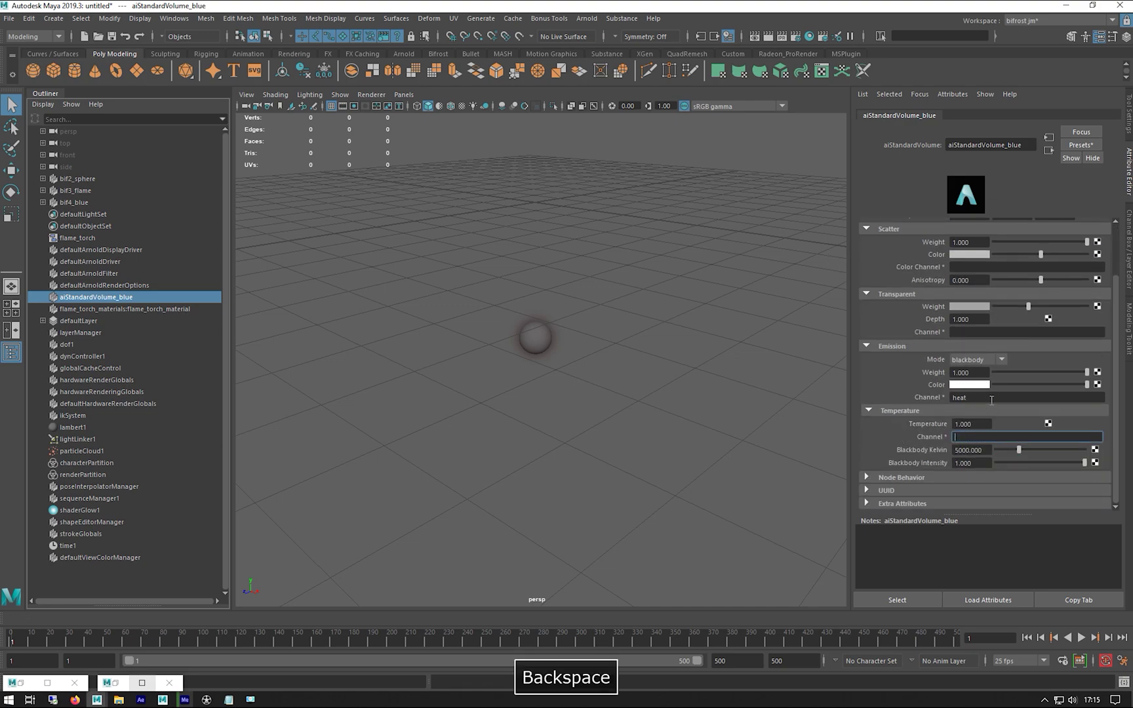
{"action": "double_click", "coordinate": [984, 397]}
{"action": "key", "text": "BackSpace"}
{"action": "scroll", "coordinate": [899, 390], "scroll_direction": "up", "scroll_amount": 2}
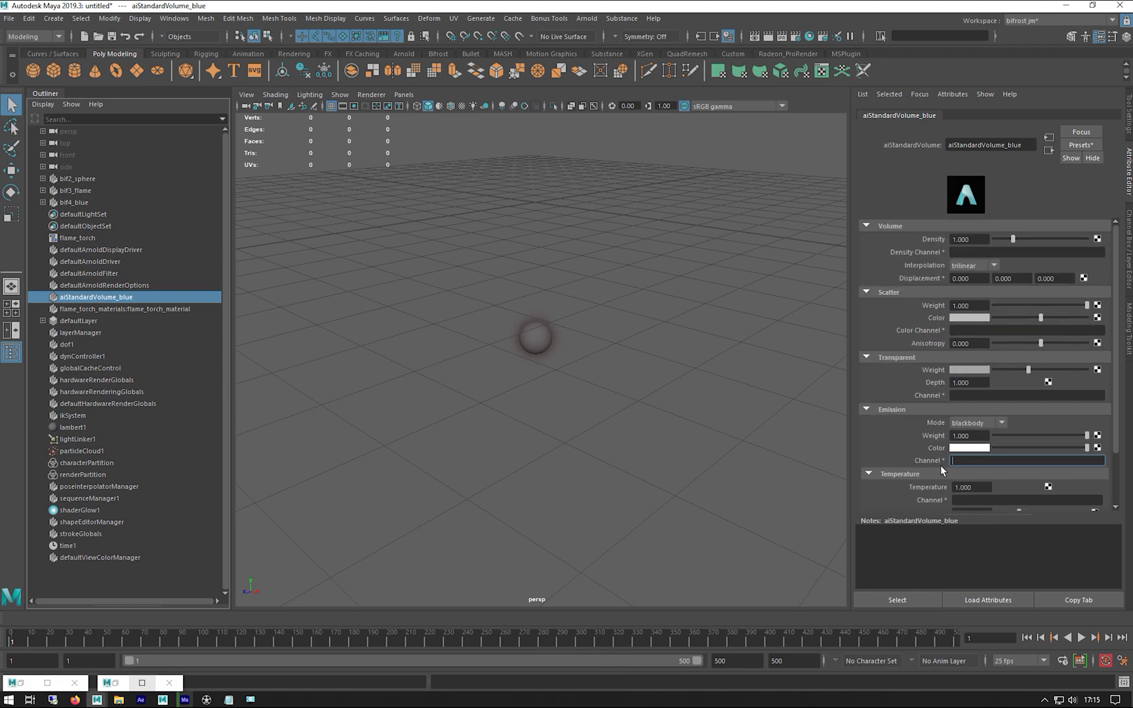
{"action": "scroll", "coordinate": [919, 406], "scroll_direction": "down", "scroll_amount": 2}
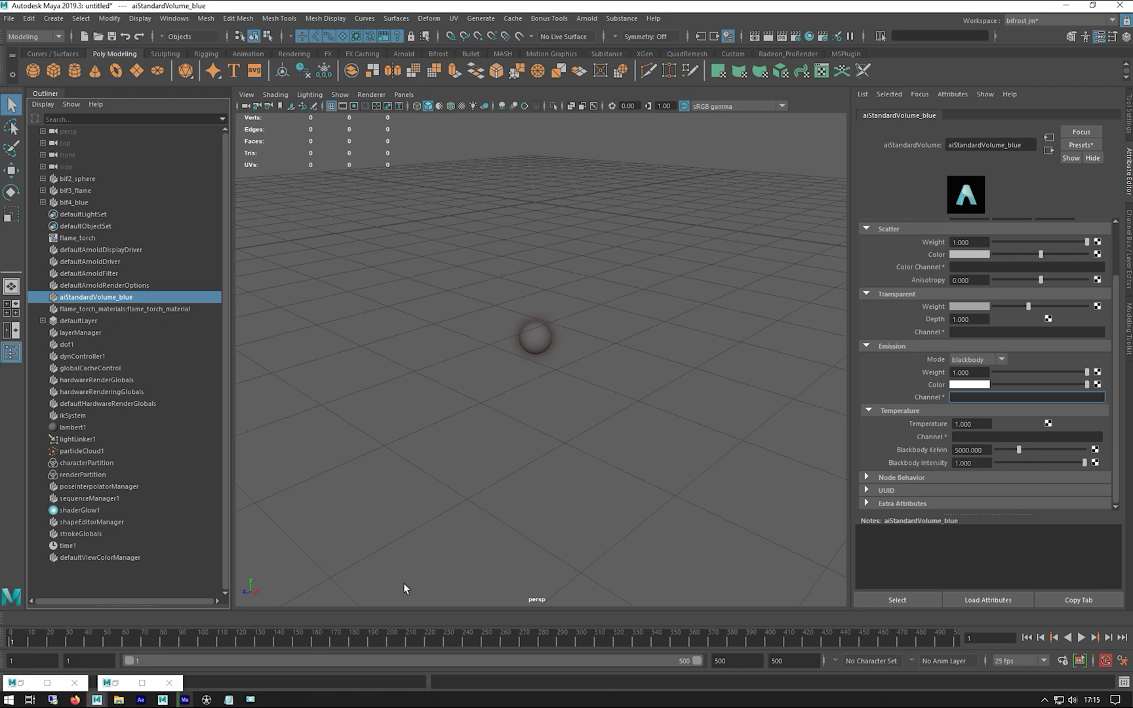
Step: Set the Temperature Channel to voxel_combustion_rate
{"action": "double_click", "coordinate": [120, 684]}
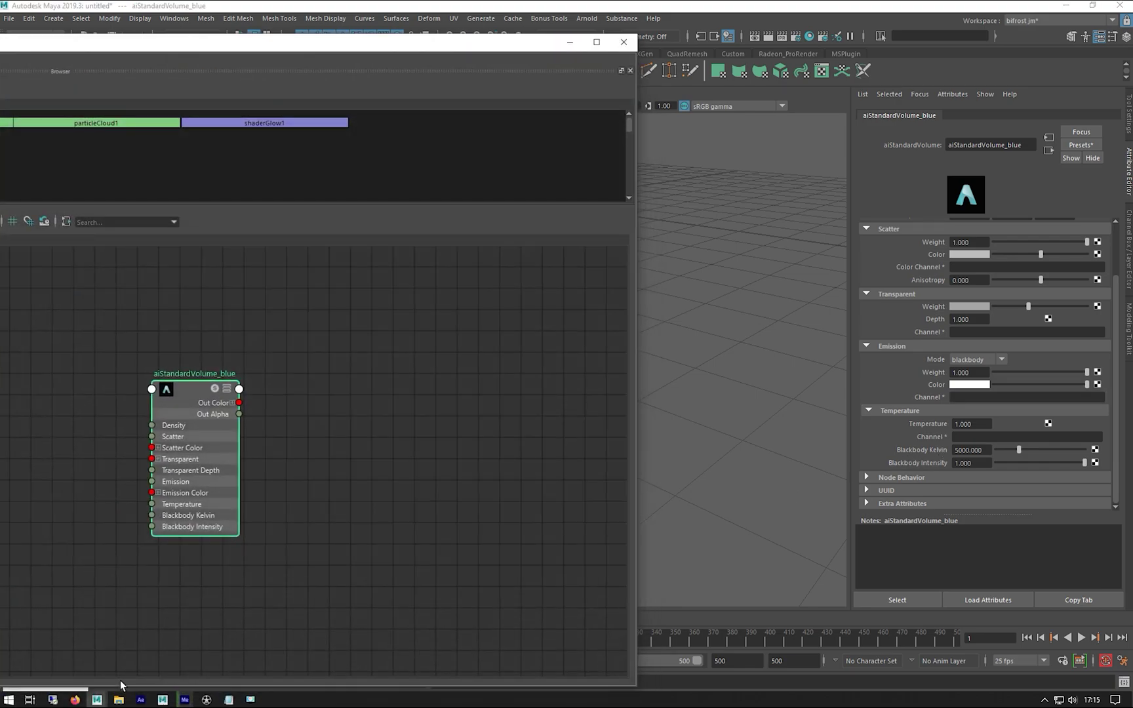
{"action": "left_click", "coordinate": [624, 42]}
{"action": "double_click", "coordinate": [18, 686]}
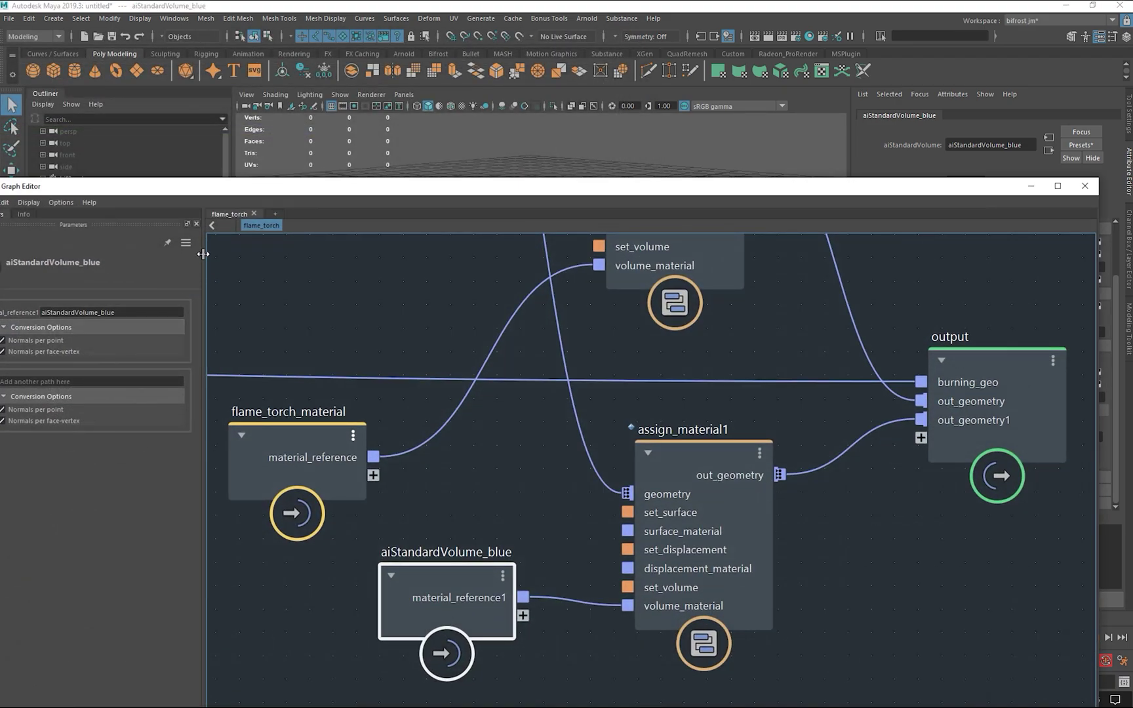
{"action": "left_click_drag", "start_coordinate": [399, 190], "coordinate": [73, 206]}
{"action": "left_click", "coordinate": [990, 434]}
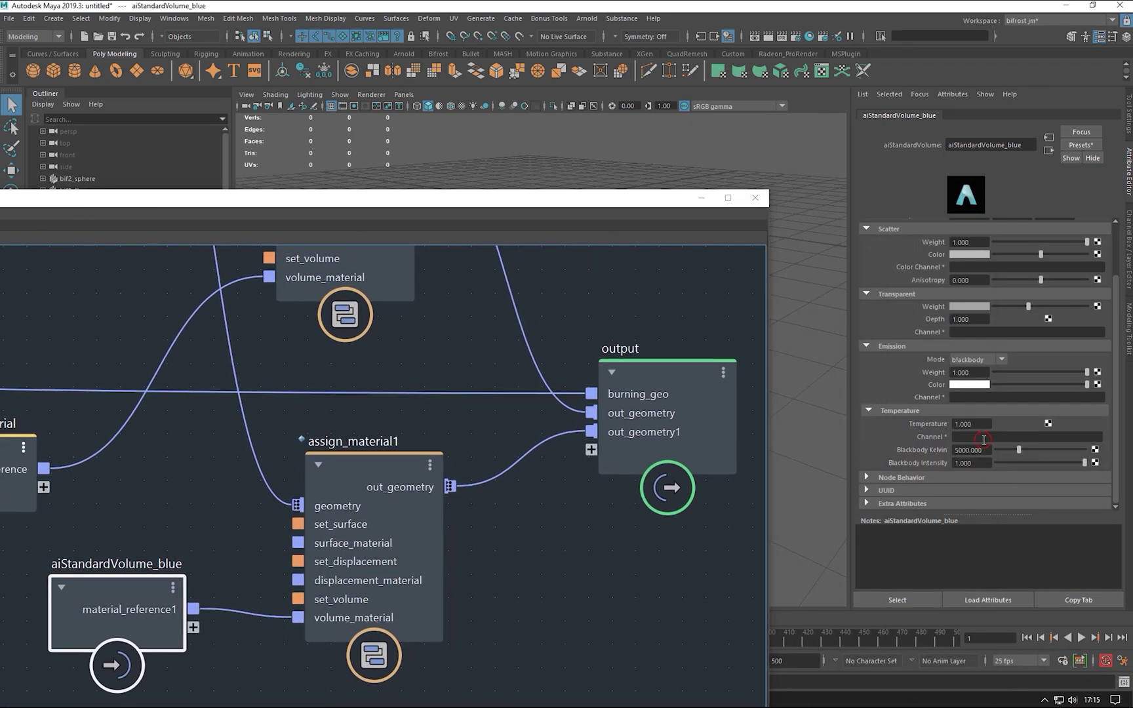
{"action": "type", "text": "voxel"}
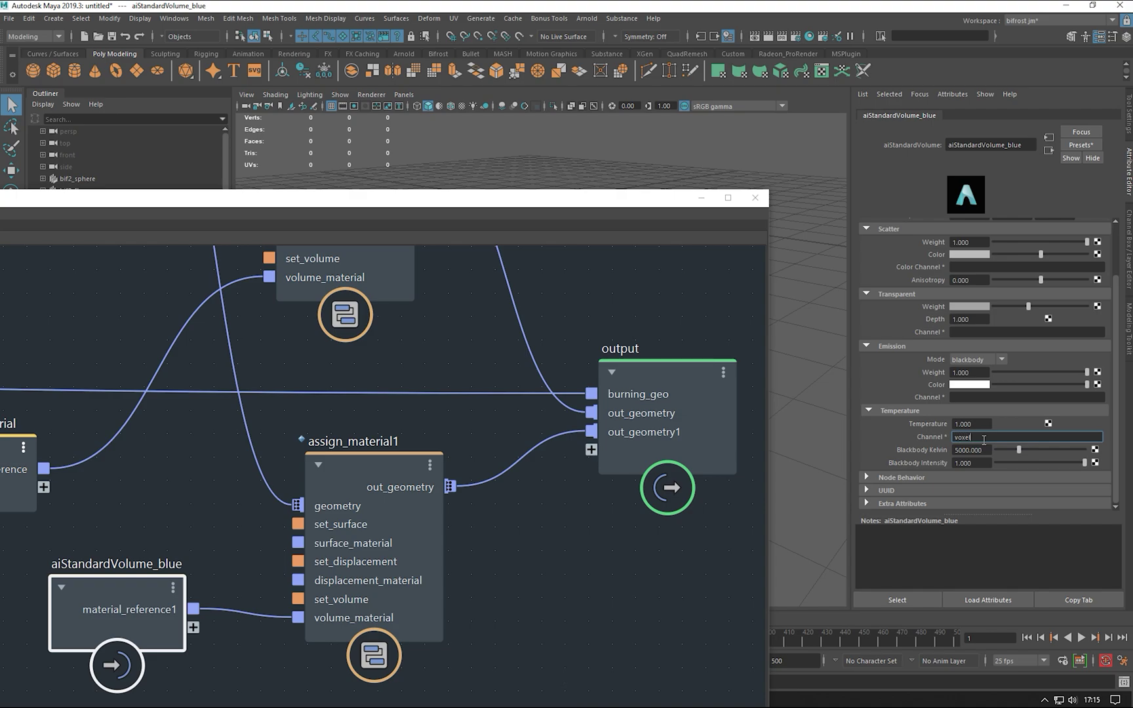
{"action": "type", "text": "_com"}
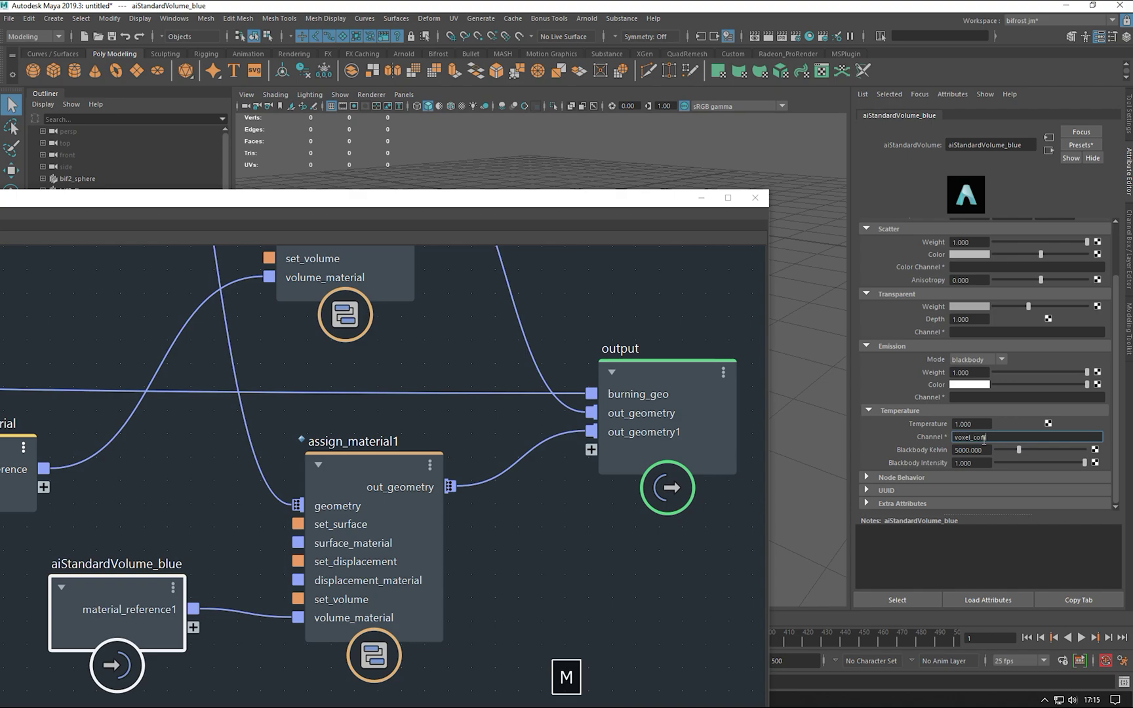
{"action": "type", "text": "bustion_rate"}
{"action": "key", "text": "Return"}
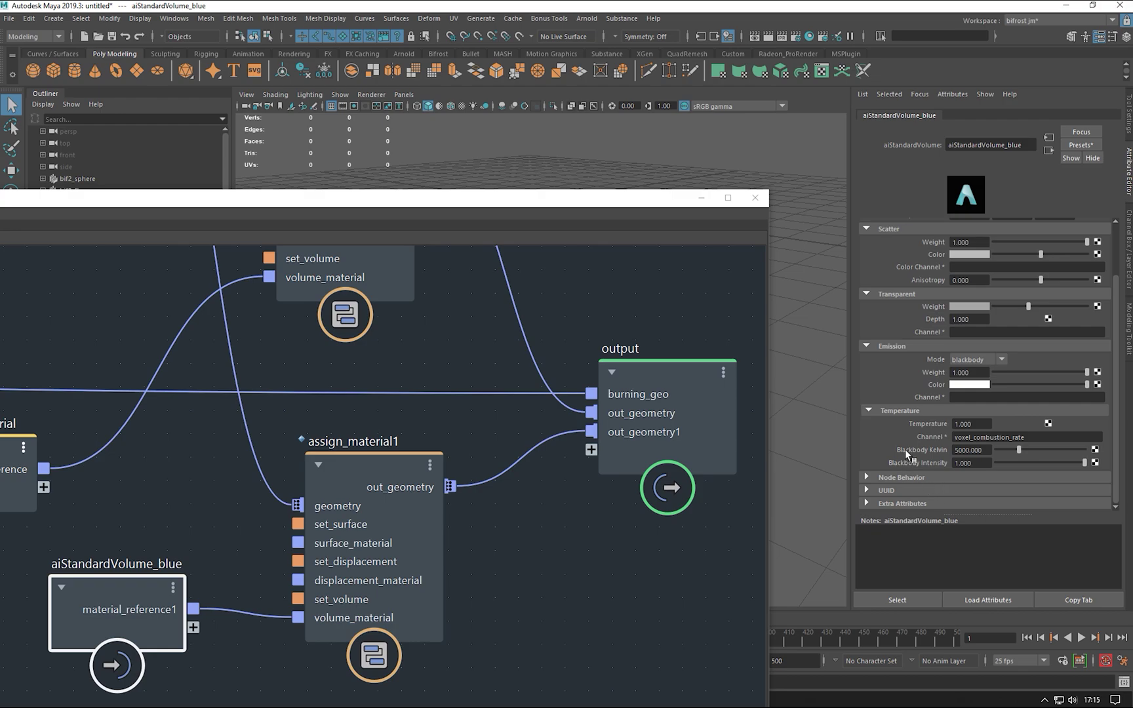
Step: Set Blackbody Kelvin to 1
{"action": "double_click", "coordinate": [977, 450]}
{"action": "type", "text": "1"}
{"action": "key", "text": "Return"}
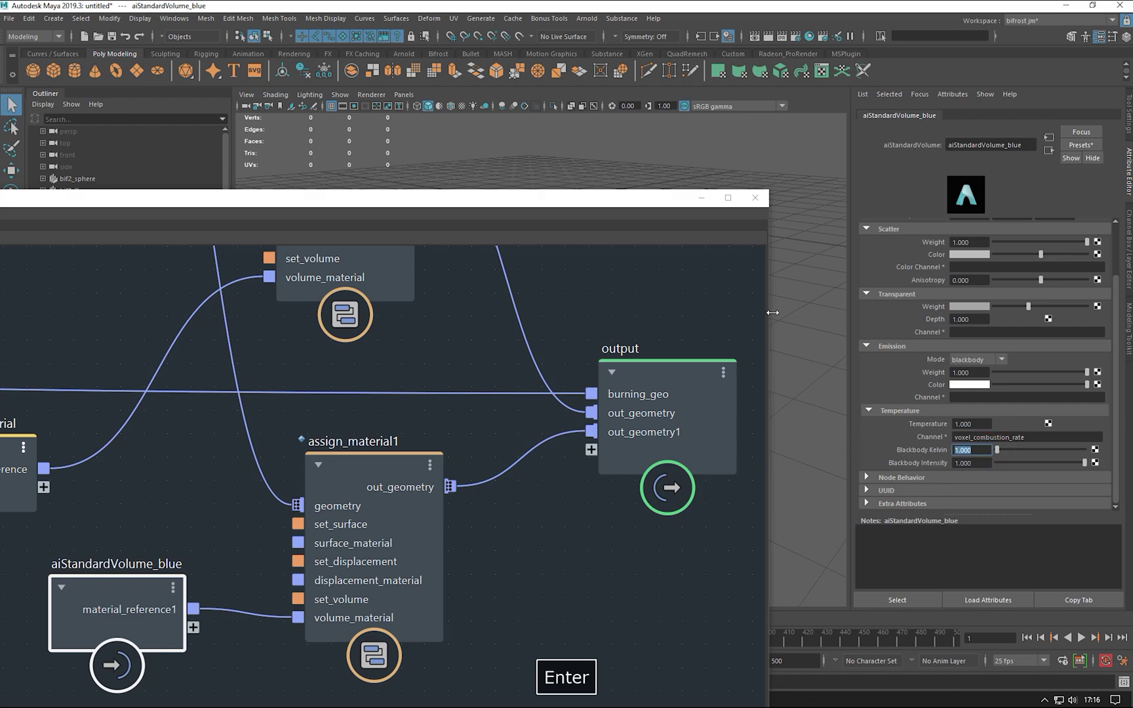
{"action": "left_click_drag", "start_coordinate": [457, 207], "coordinate": [484, 529]}
{"action": "scroll", "coordinate": [934, 358], "scroll_direction": "up", "scroll_amount": 2}
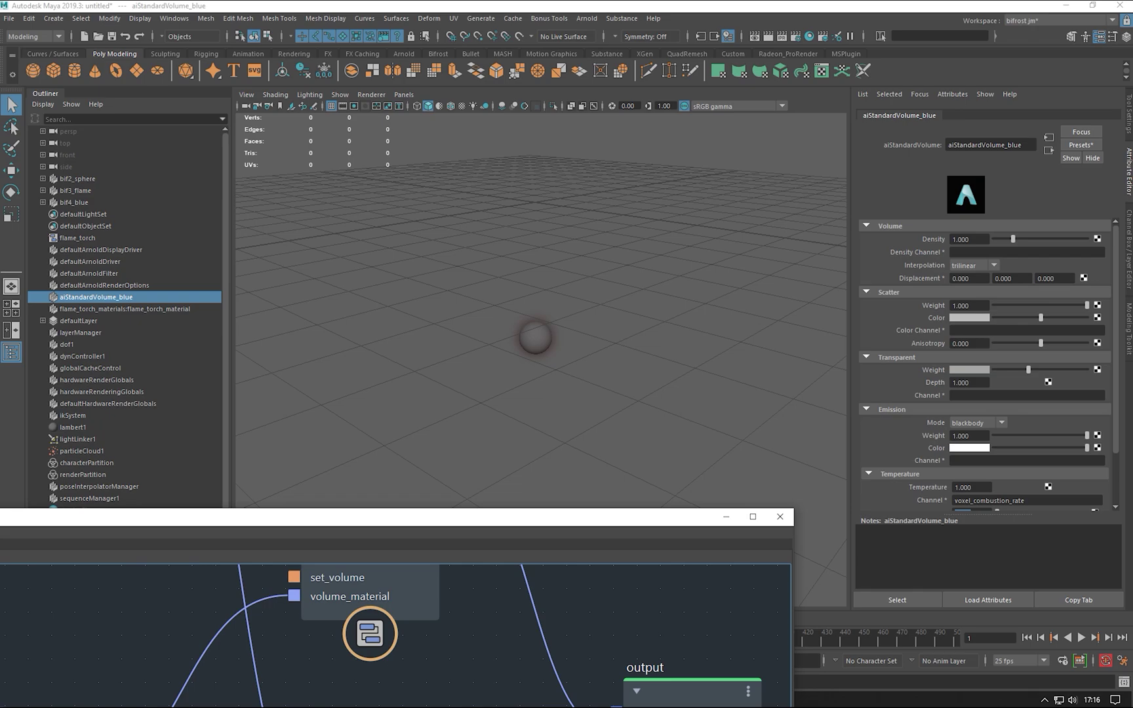
Step: Copy voxel_combustion_rate from the Temperature Channel into the Density Channel
{"action": "left_click", "coordinate": [964, 254]}
{"action": "double_click", "coordinate": [1064, 502]}
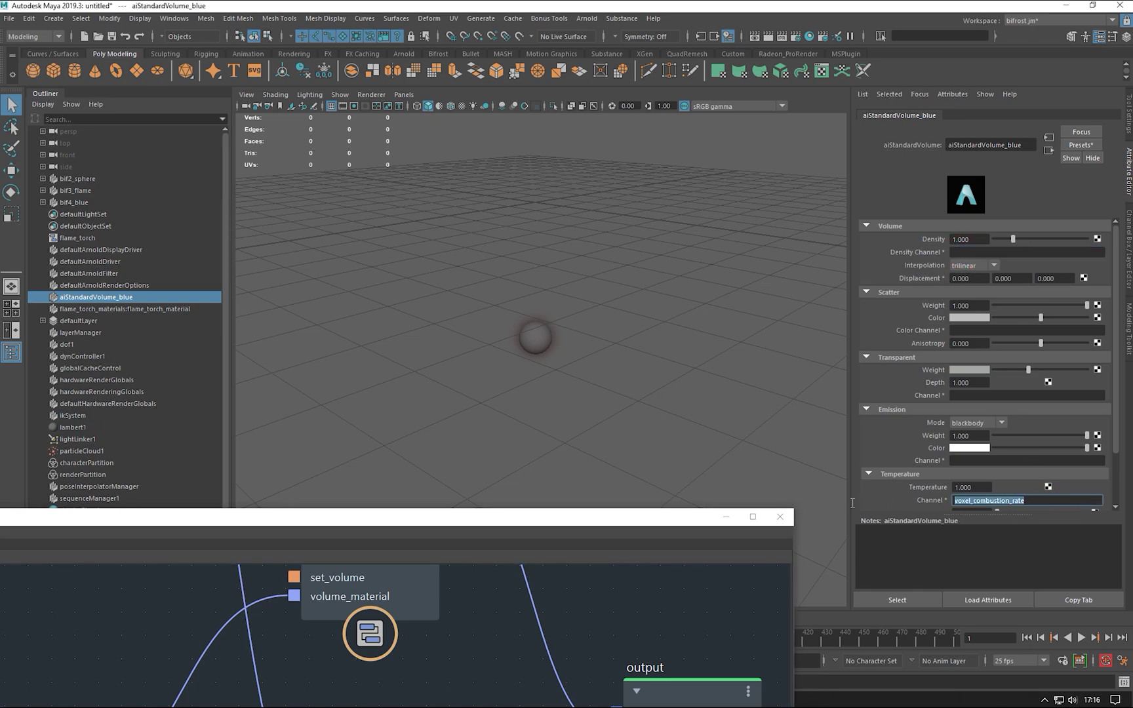
{"action": "key", "text": "ctrl+c"}
{"action": "left_click", "coordinate": [954, 255]}
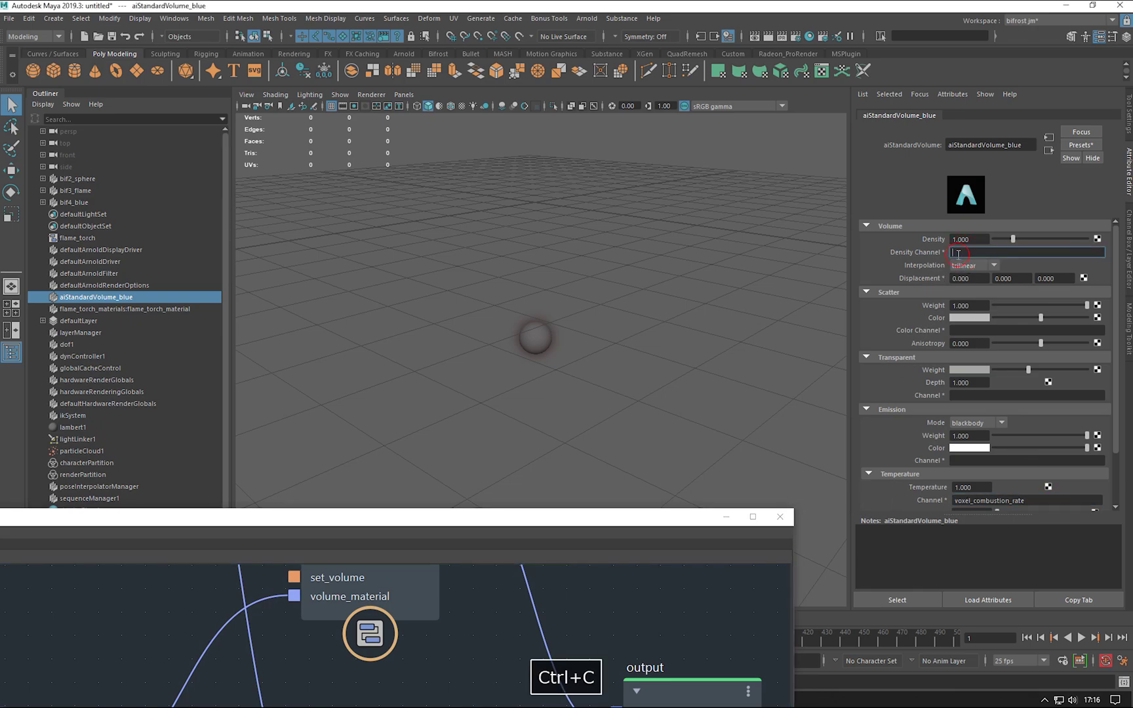
{"action": "key", "text": "ctrl+v"}
{"action": "key", "text": "Return"}
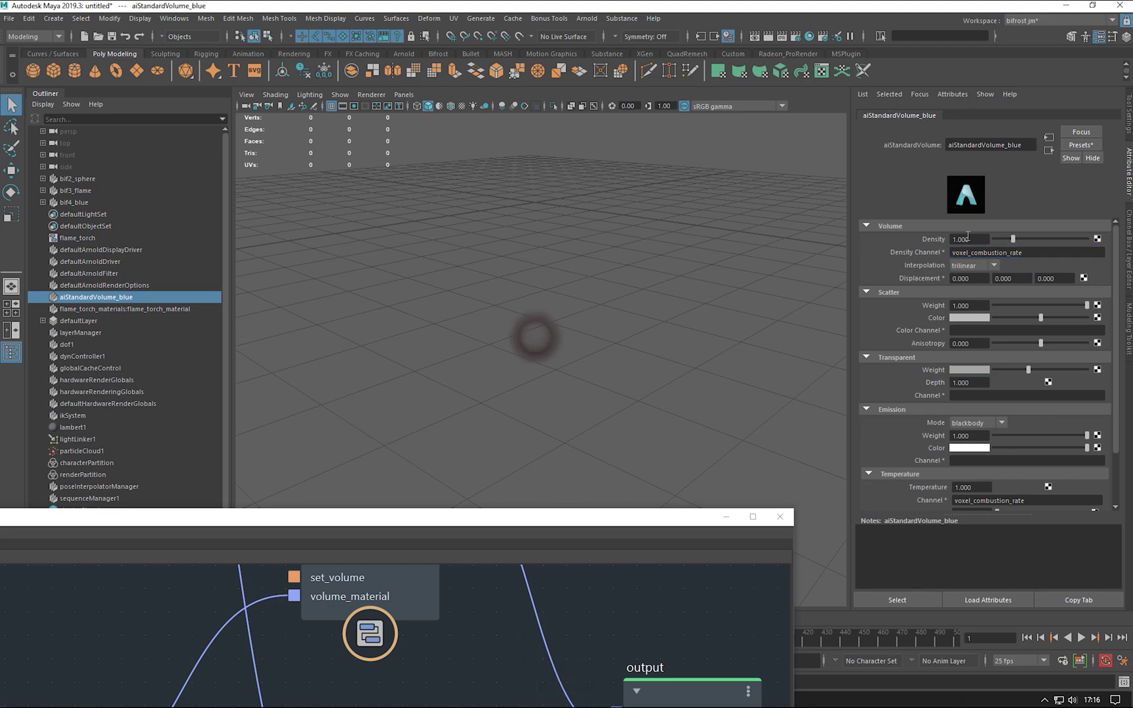
Step: Enter a Density value of 0.1
{"action": "left_click_drag", "start_coordinate": [977, 239], "coordinate": [920, 239]}
{"action": "type", "text": ".1"}
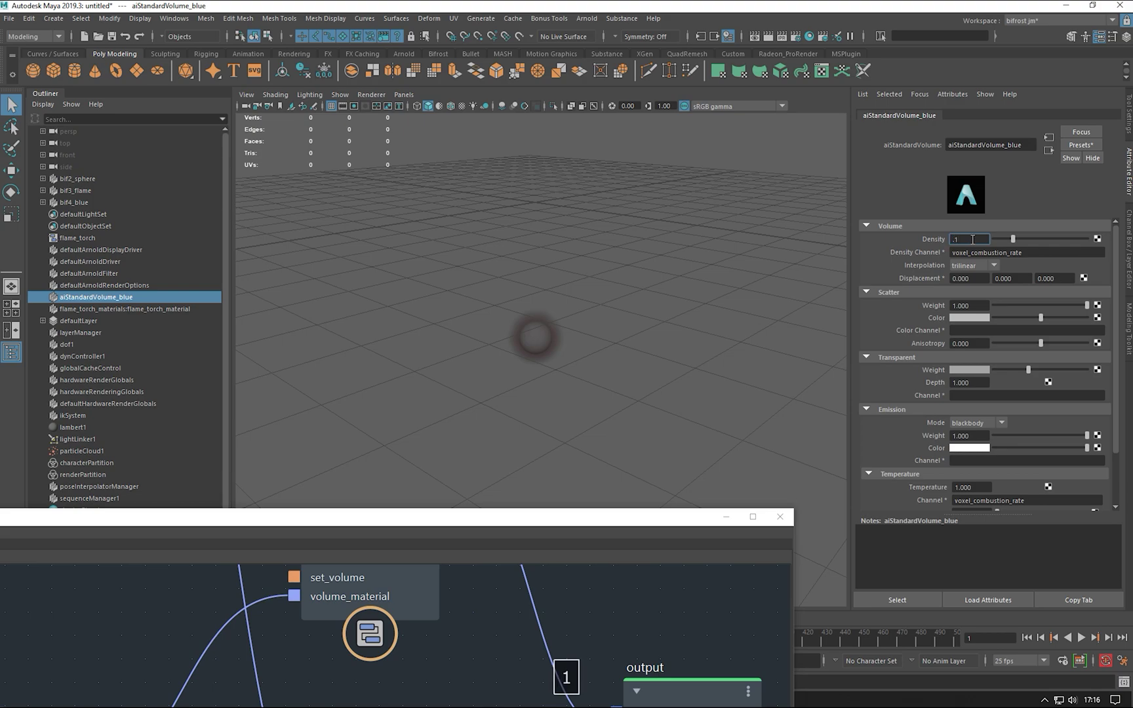
{"action": "key", "text": "Return"}
{"action": "scroll", "coordinate": [890, 368], "scroll_direction": "down", "scroll_amount": 3}
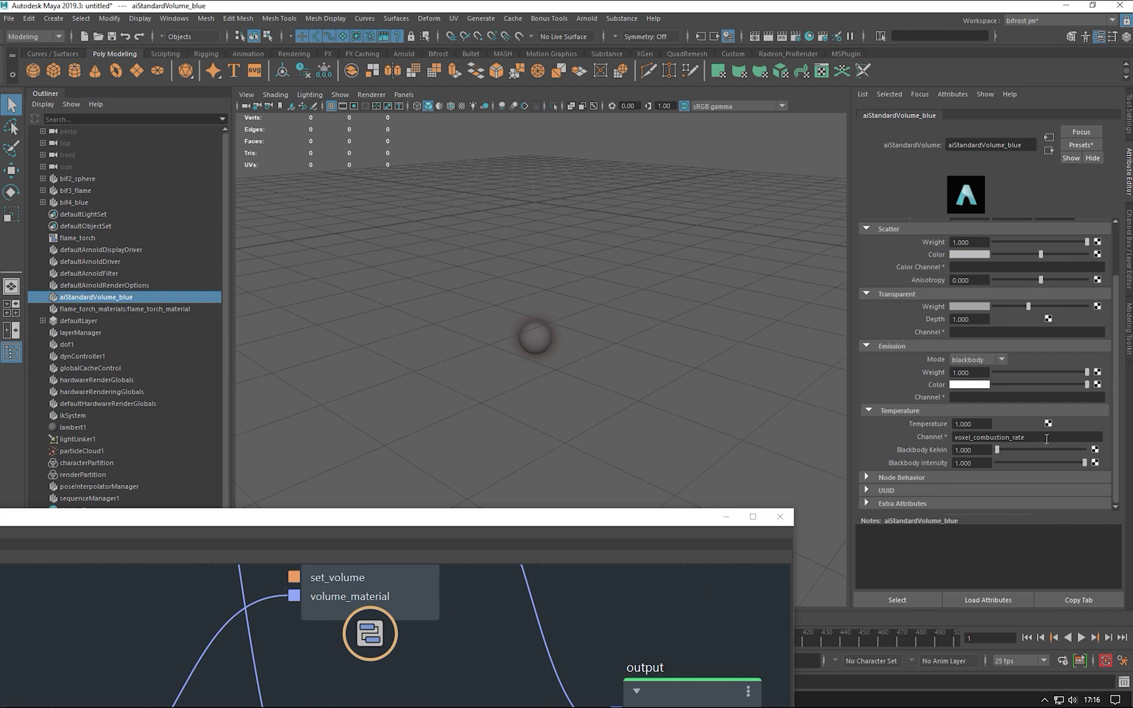
{"action": "left_click_drag", "start_coordinate": [1048, 436], "coordinate": [884, 444]}
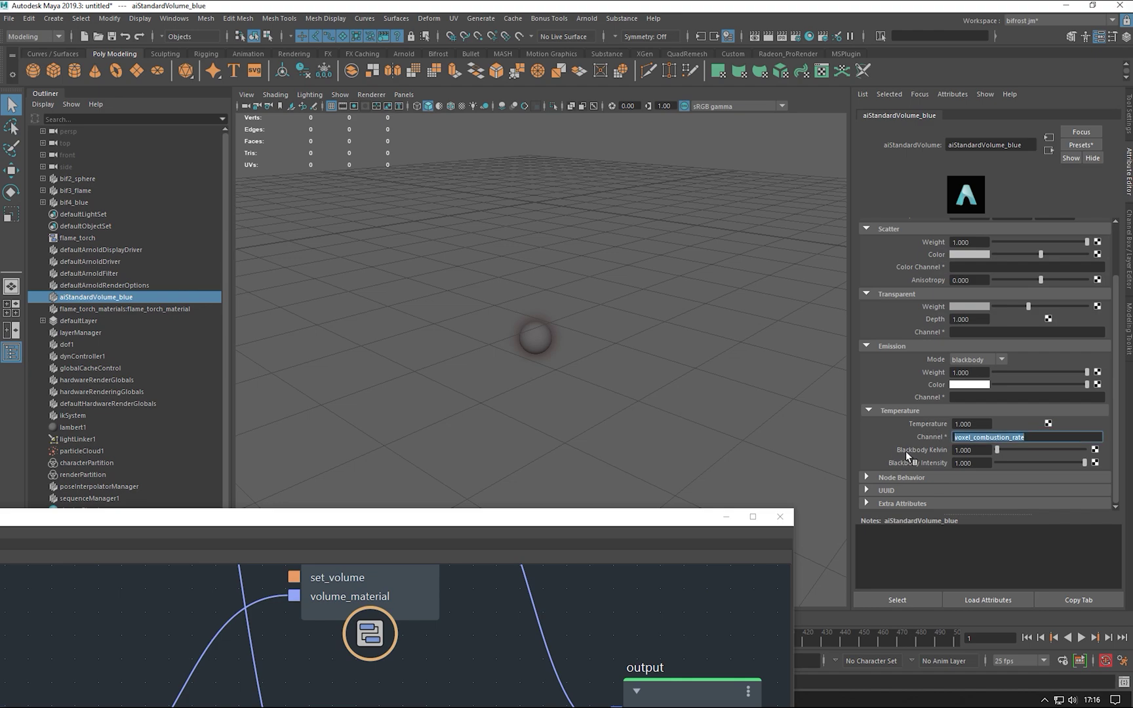
Step: Move voxel_combustion_rate to the Emission Channel, with a blue emission colour and channel mode
{"action": "key", "text": "ctrl+x"}
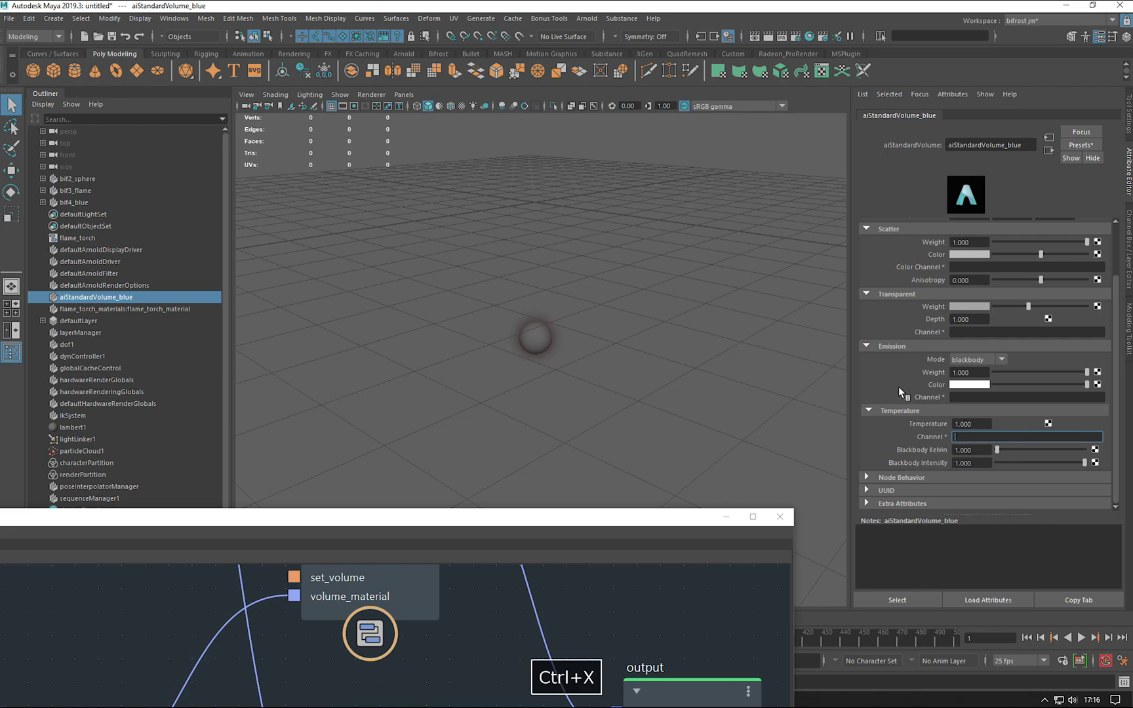
{"action": "left_click", "coordinate": [976, 396]}
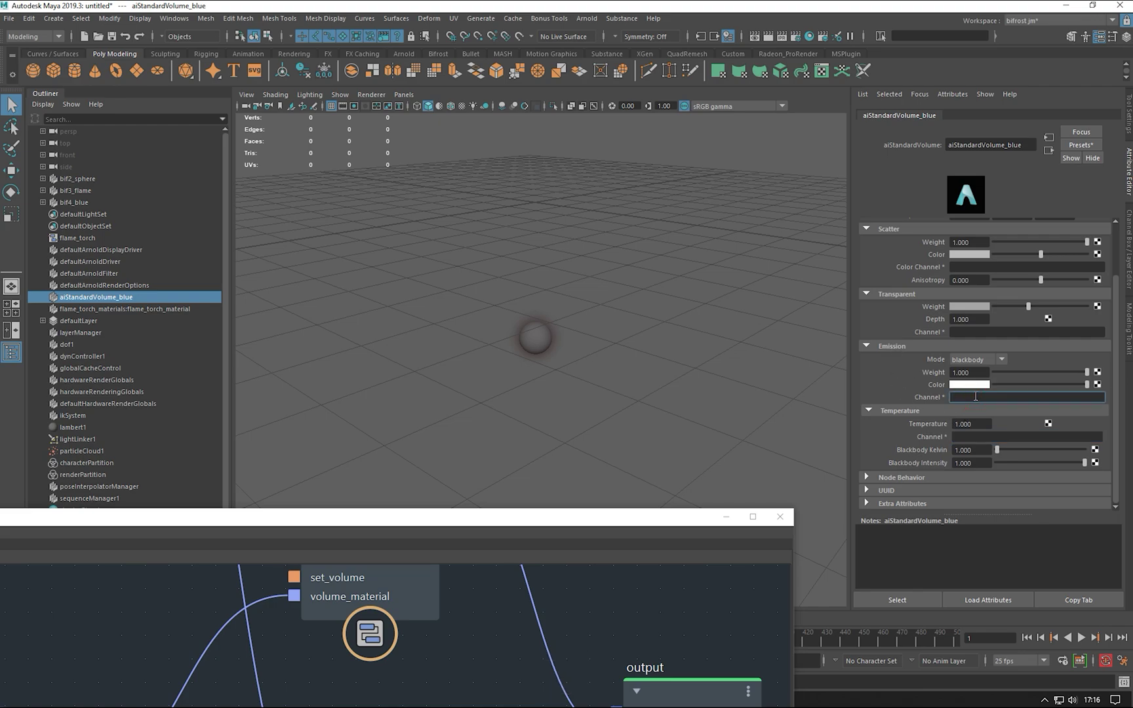
{"action": "key", "text": "ctrl+v"}
{"action": "key", "text": "Return"}
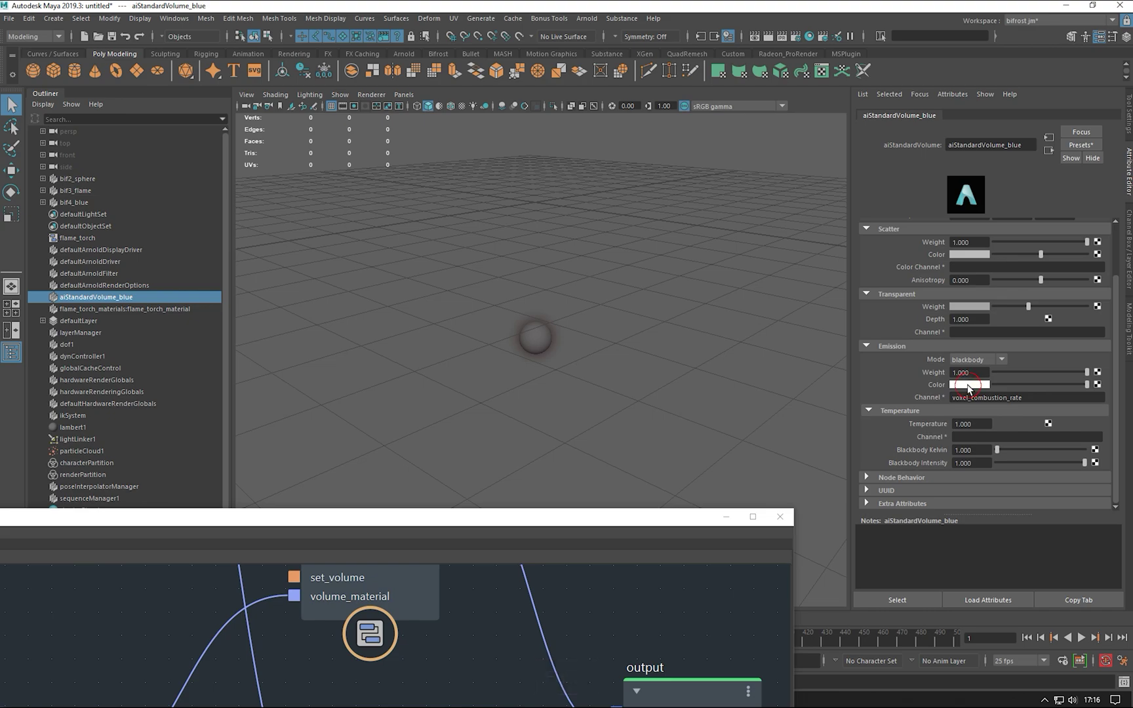
{"action": "left_click", "coordinate": [968, 385]}
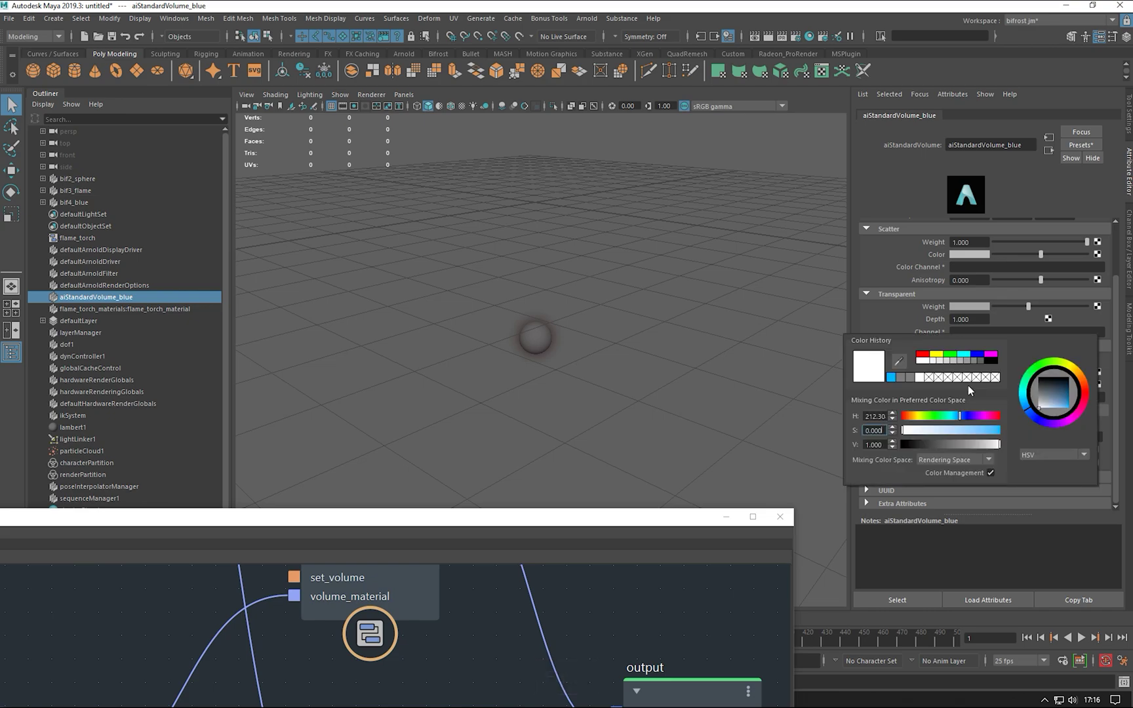
{"action": "left_click", "coordinate": [891, 377]}
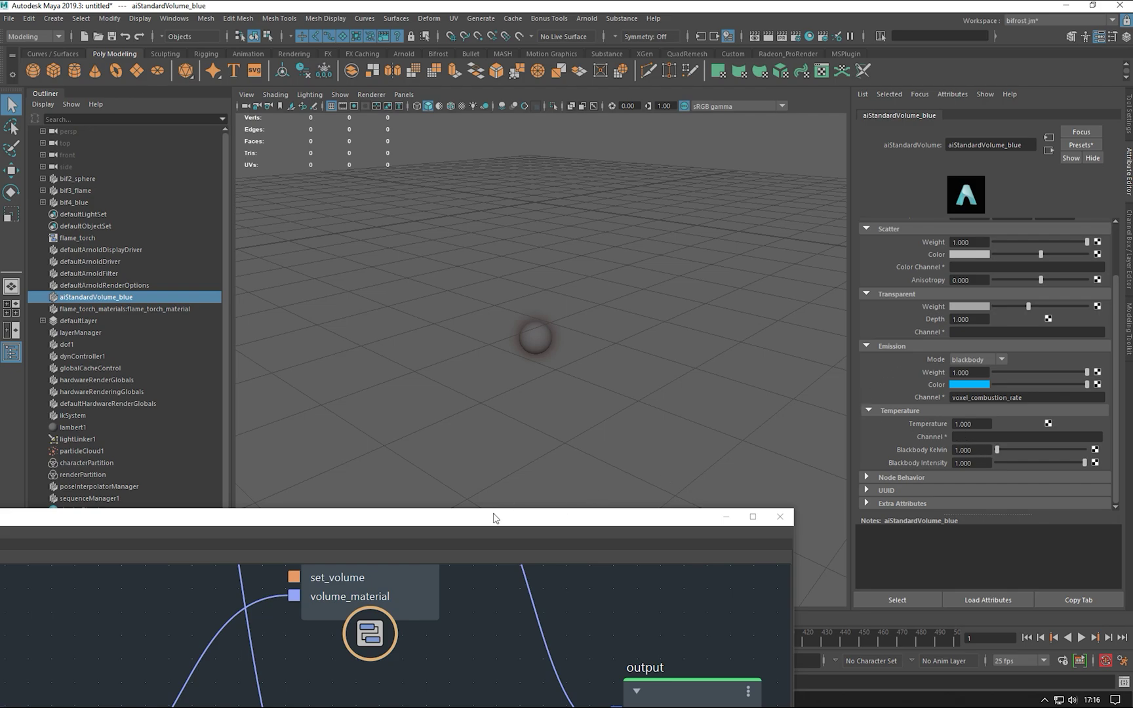
{"action": "left_click_drag", "start_coordinate": [495, 518], "coordinate": [431, 382]}
{"action": "left_click", "coordinate": [970, 359]}
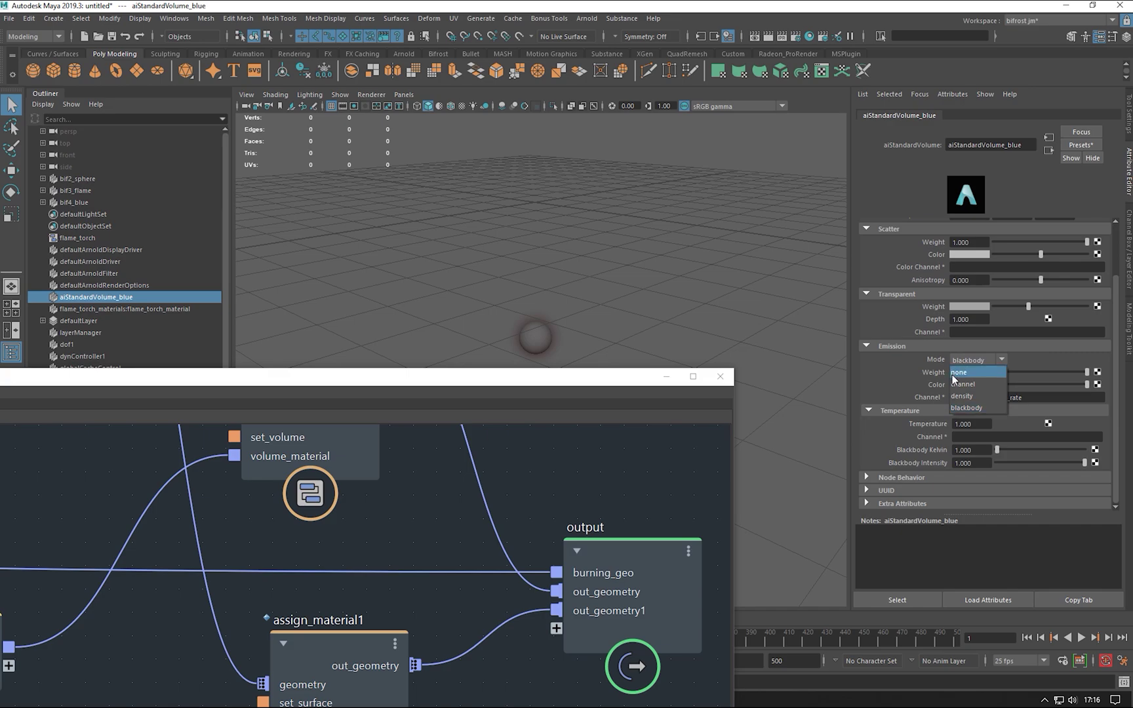
{"action": "left_click", "coordinate": [954, 384]}
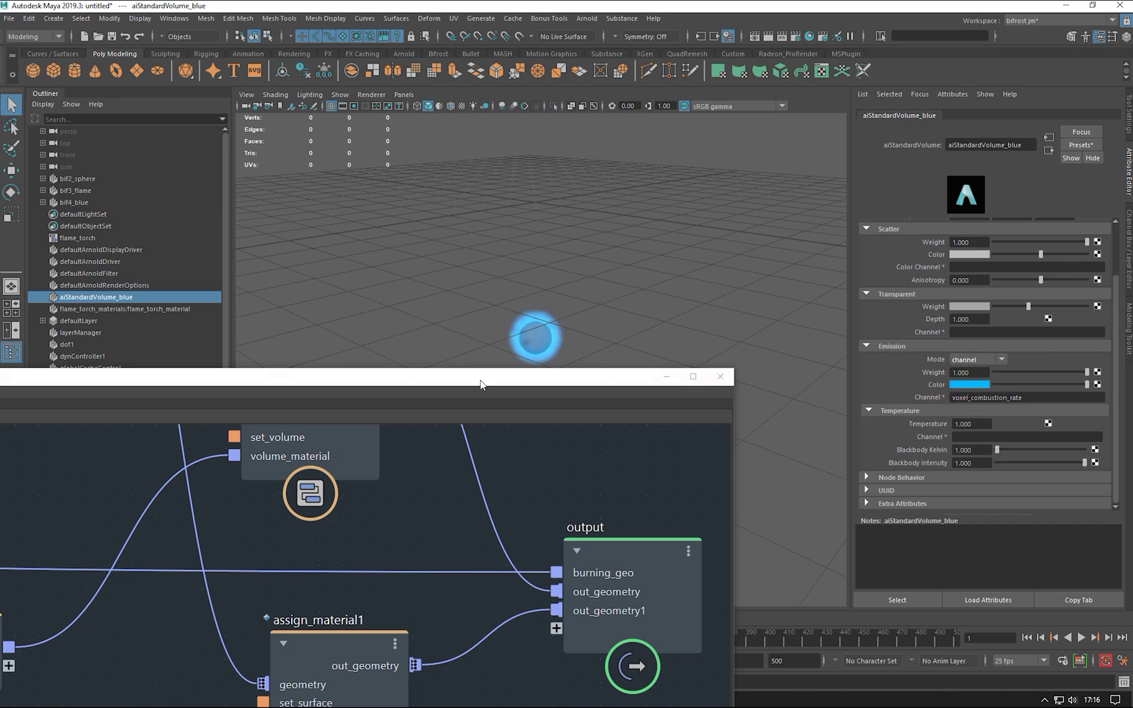
Step: Set Density back to 0.1
{"action": "left_click_drag", "start_coordinate": [481, 384], "coordinate": [418, 406]}
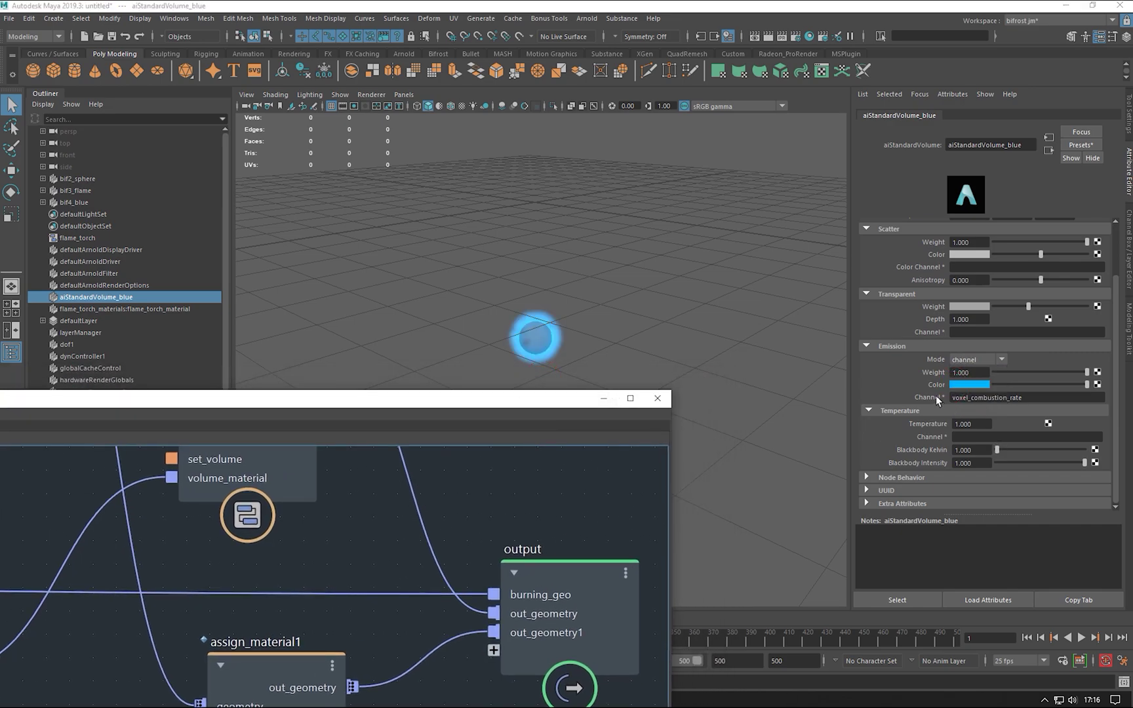
{"action": "scroll", "coordinate": [938, 401], "scroll_direction": "up", "scroll_amount": 2}
{"action": "double_click", "coordinate": [1028, 253]}
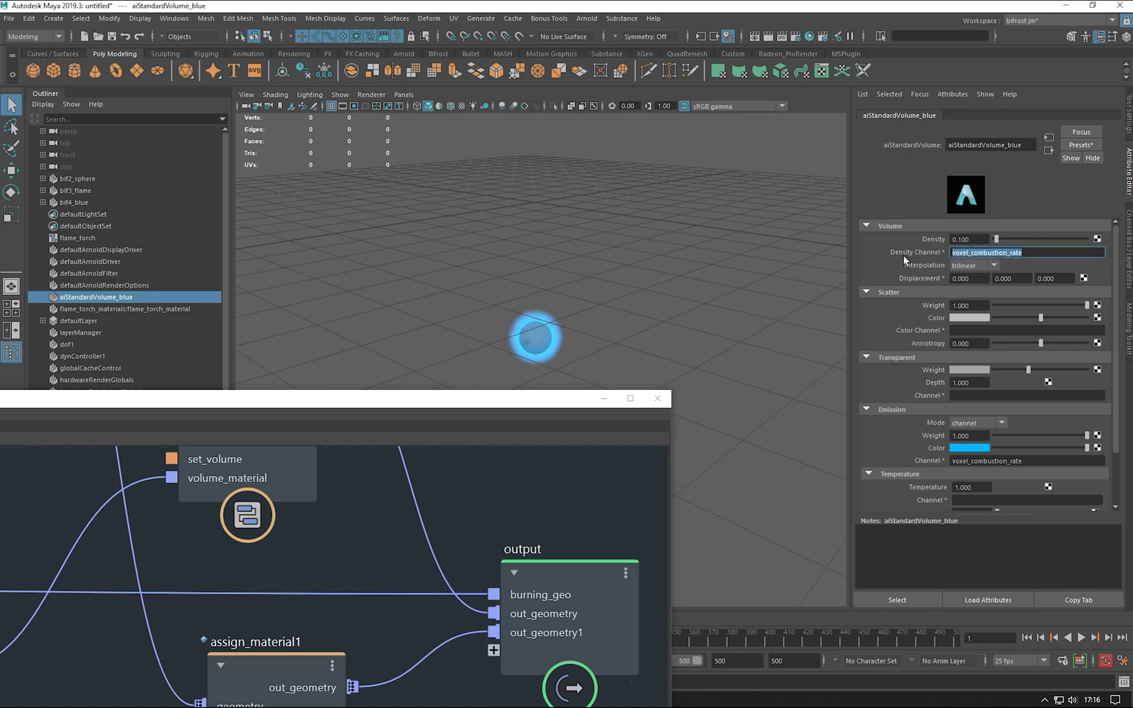
{"action": "left_click_drag", "start_coordinate": [996, 239], "coordinate": [973, 246]}
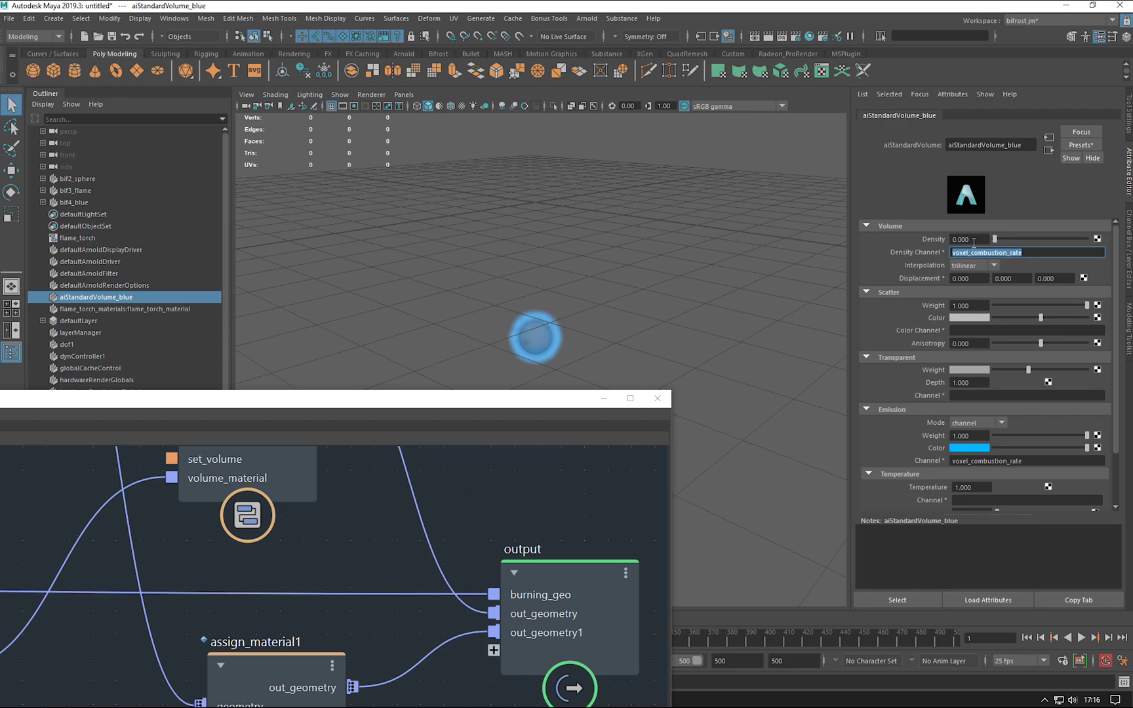
{"action": "double_click", "coordinate": [965, 240]}
{"action": "type", "text": "0.1"}
{"action": "key", "text": "Return"}
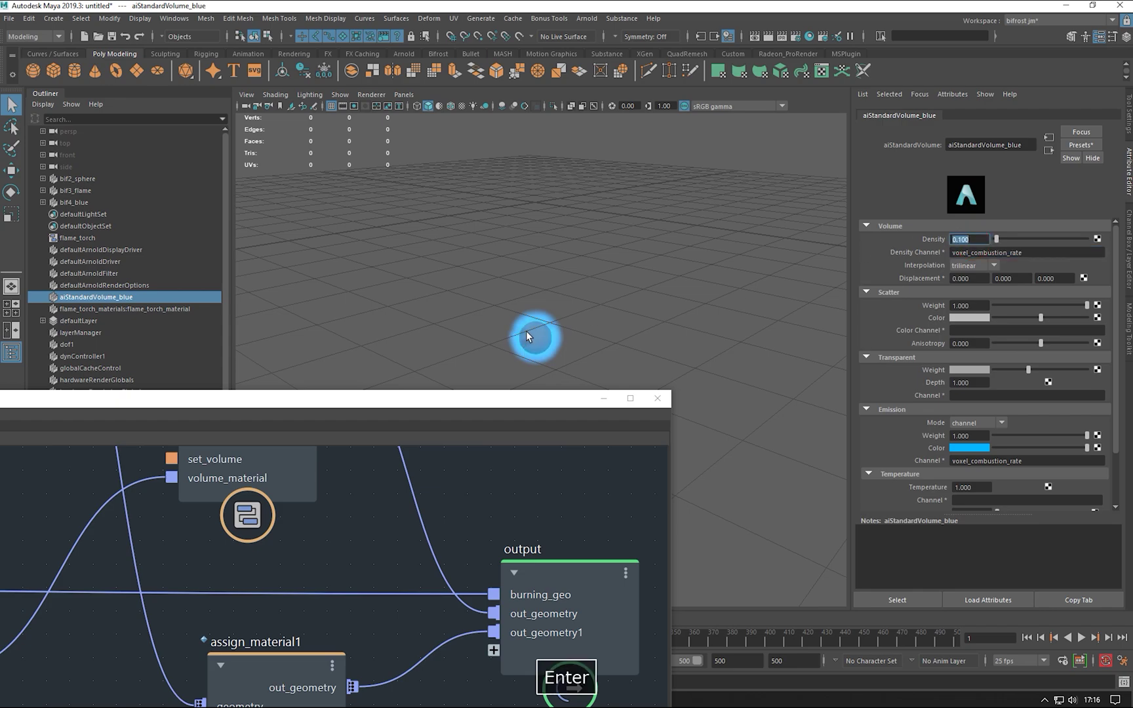
Step: Keep emission mode on channel and emission Weight at 1
{"action": "scroll", "coordinate": [925, 405], "scroll_direction": "down", "scroll_amount": 2}
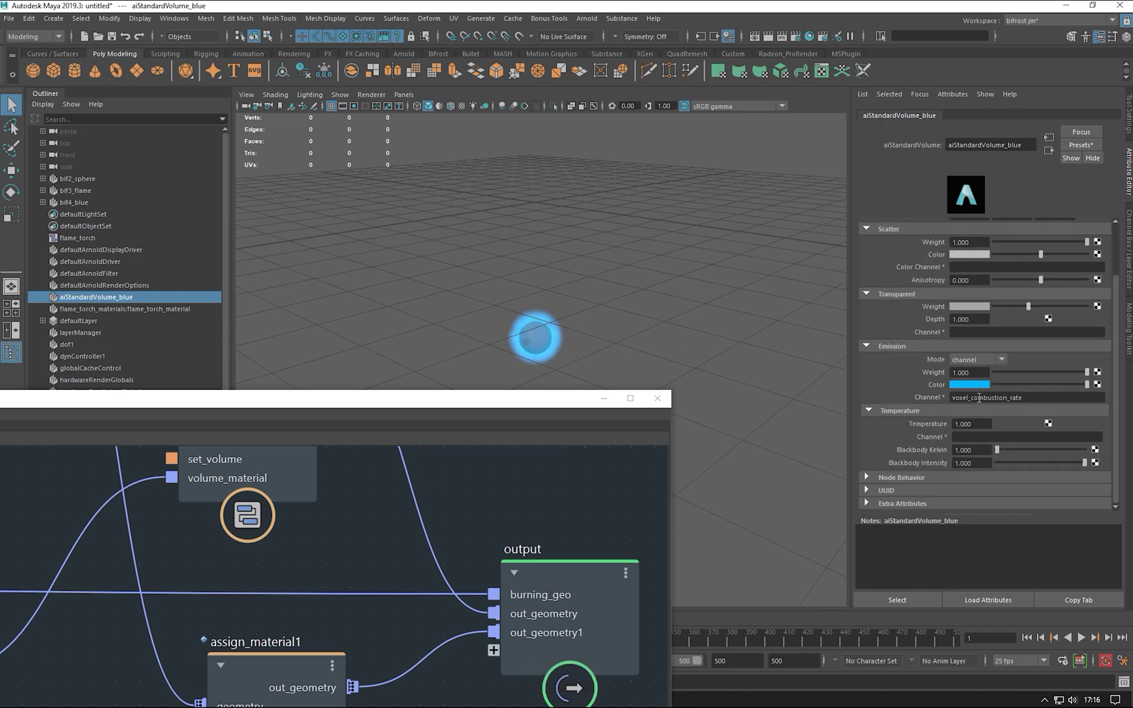
{"action": "double_click", "coordinate": [1025, 398]}
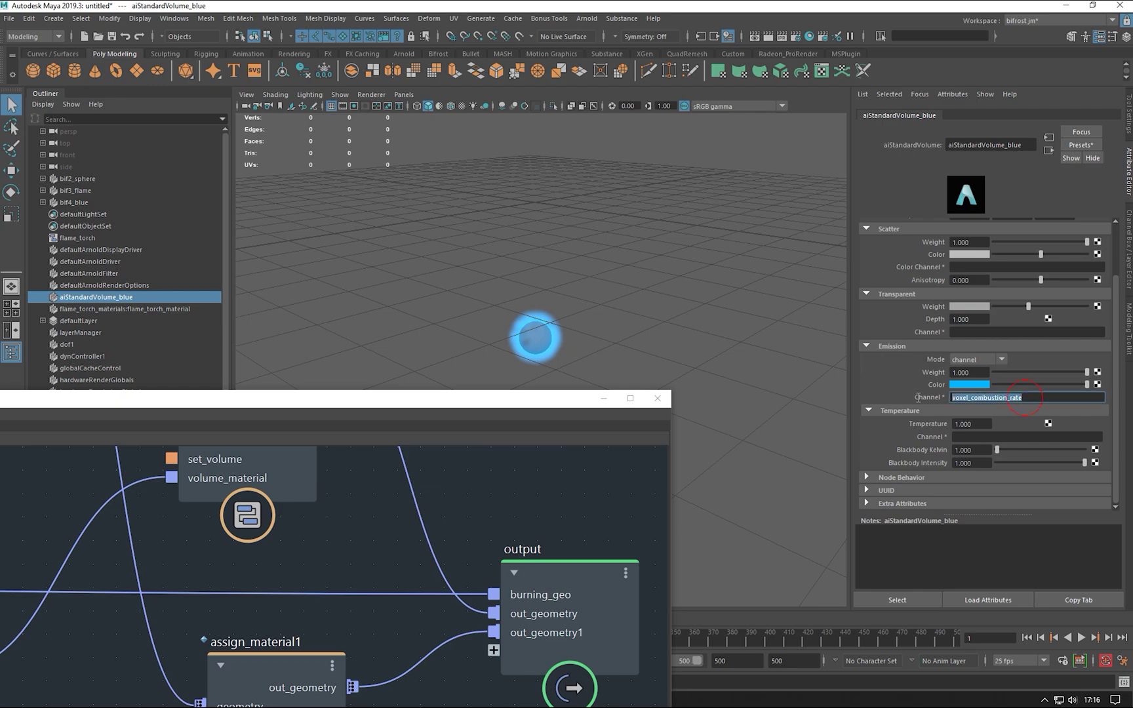
{"action": "left_click", "coordinate": [964, 360]}
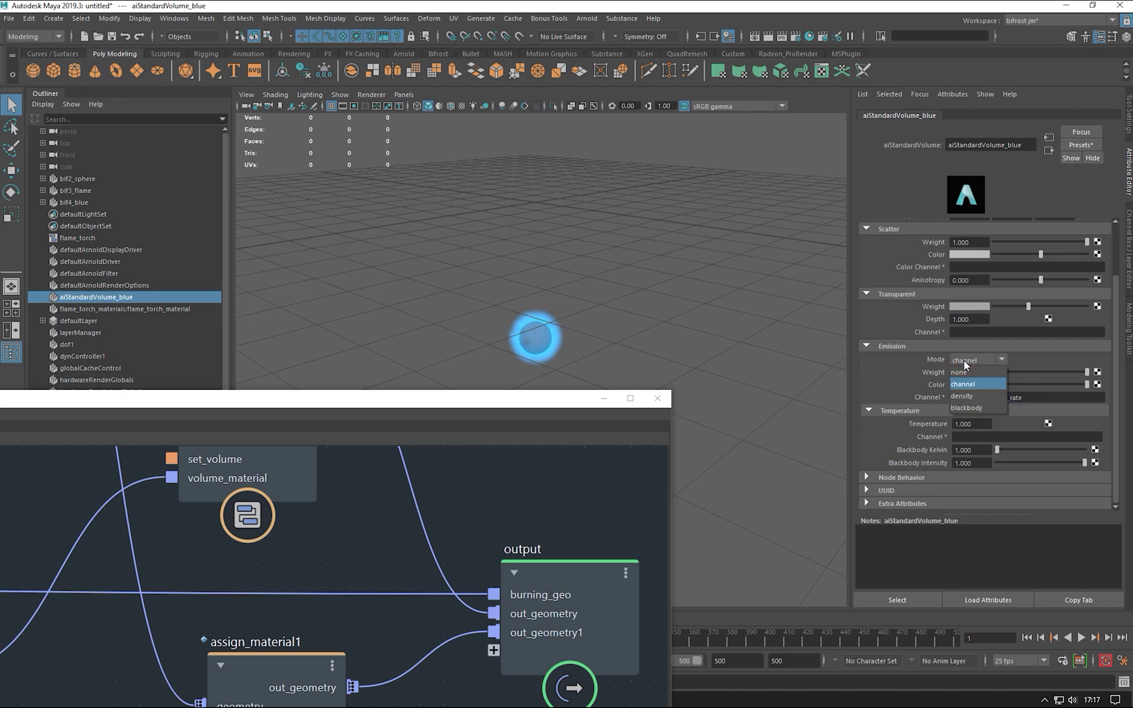
{"action": "left_click", "coordinate": [964, 361]}
{"action": "double_click", "coordinate": [967, 372]}
{"action": "key", "text": "Return"}
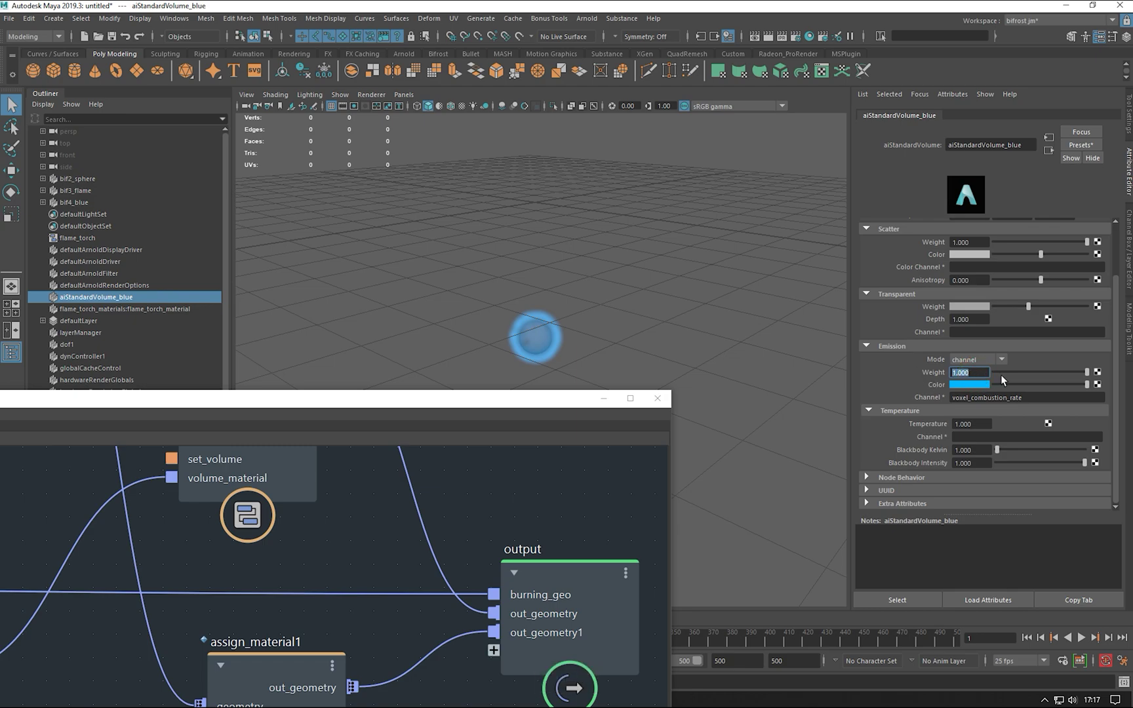
{"action": "left_click_drag", "start_coordinate": [1086, 372], "coordinate": [995, 373]}
{"action": "key", "text": "ctrl+z"}
{"action": "mouse_move", "coordinate": [530, 399]}
{"action": "left_mouse_down"}
{"action": "mouse_move", "coordinate": [525, 214]}
{"action": "mouse_move", "coordinate": [536, 387]}
{"action": "left_mouse_up"}
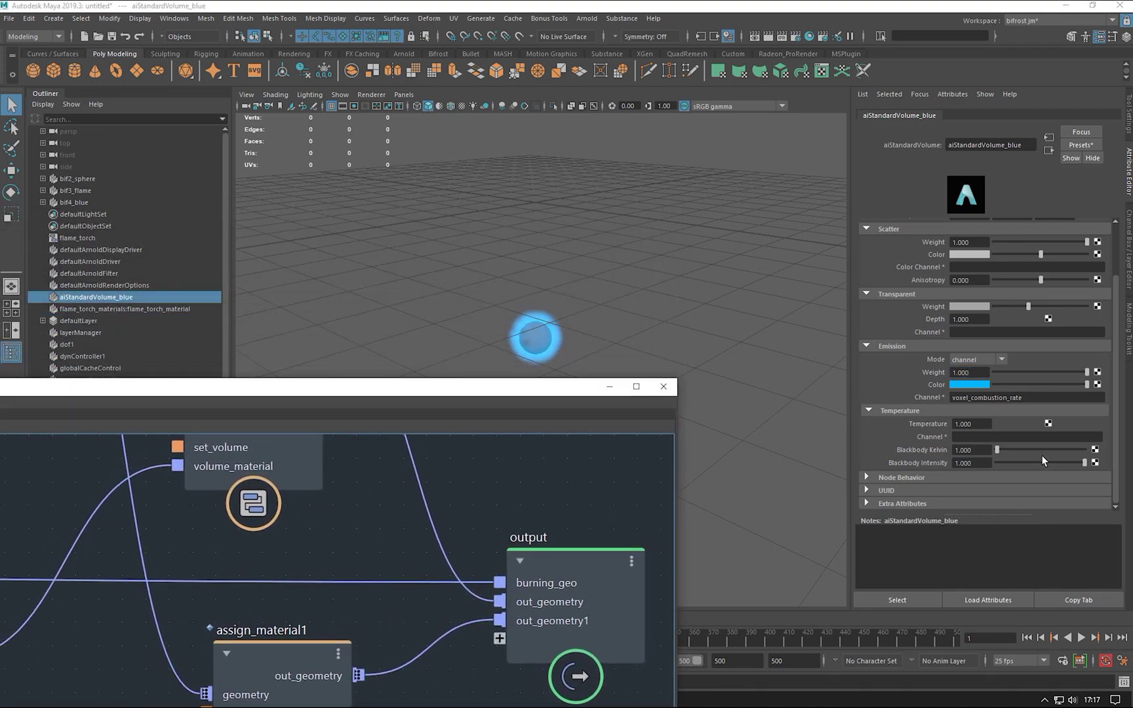
Step: Copy voxel_combustion_rate from the Emission Channel into the Temperature Channel
{"action": "left_click", "coordinate": [1042, 397]}
{"action": "key", "text": "ctrl+c"}
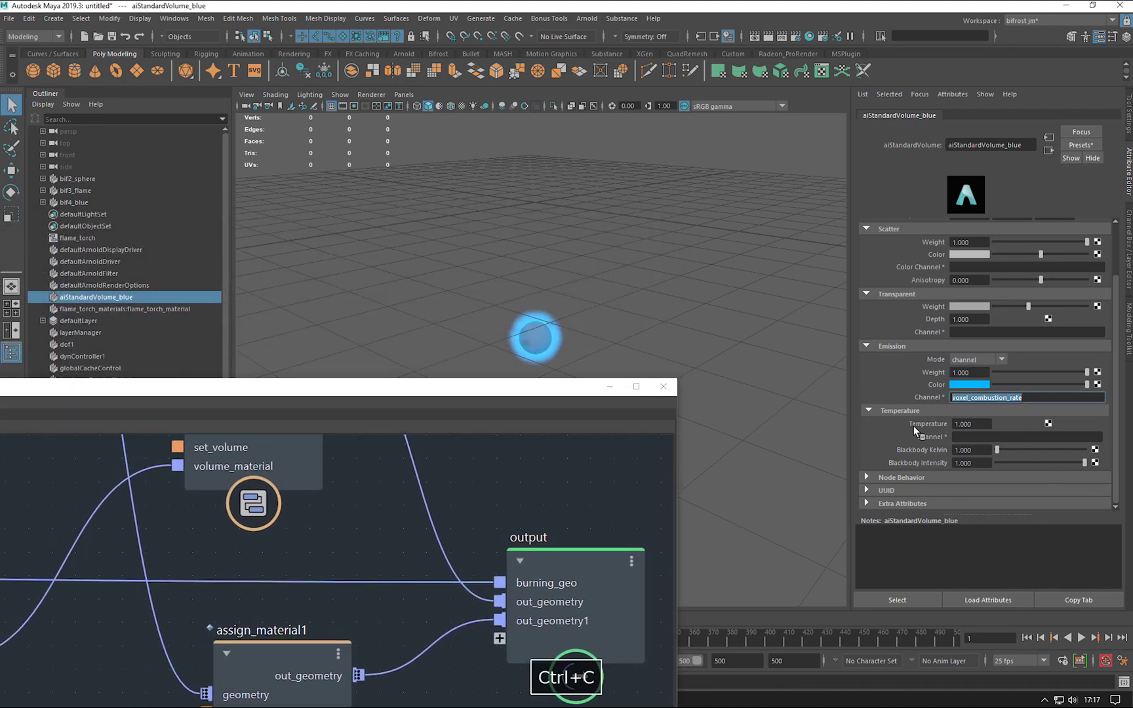
{"action": "left_click", "coordinate": [963, 438]}
{"action": "key", "text": "ctrl+v"}
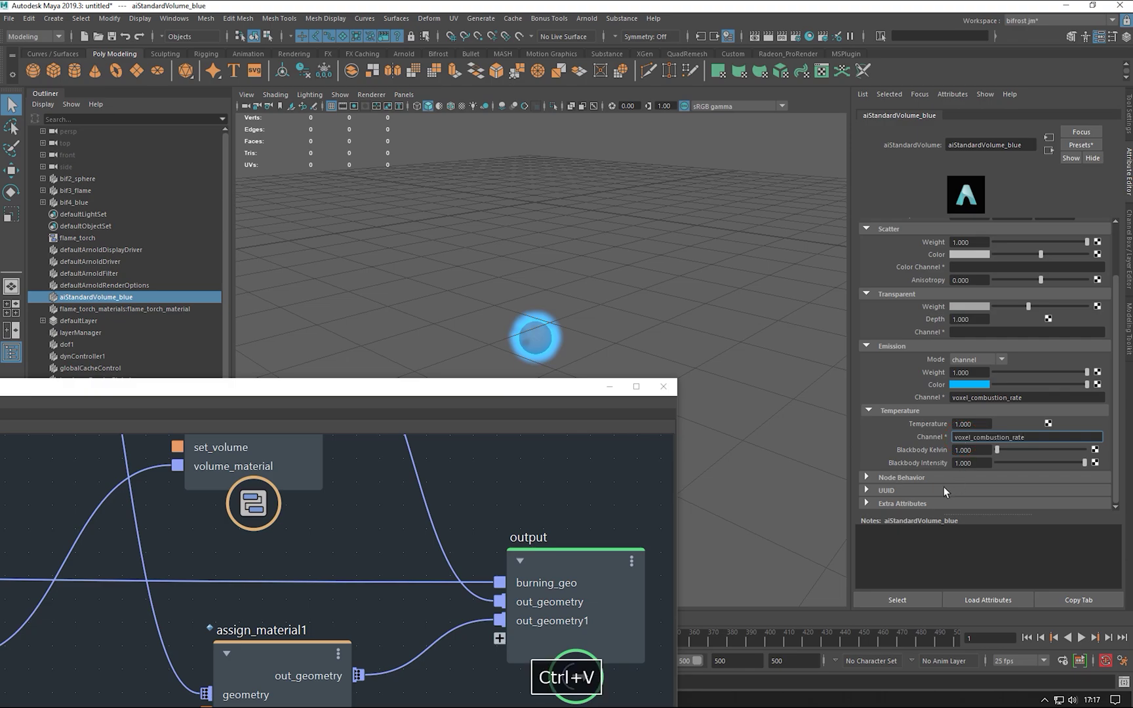
{"action": "key", "text": "Return"}
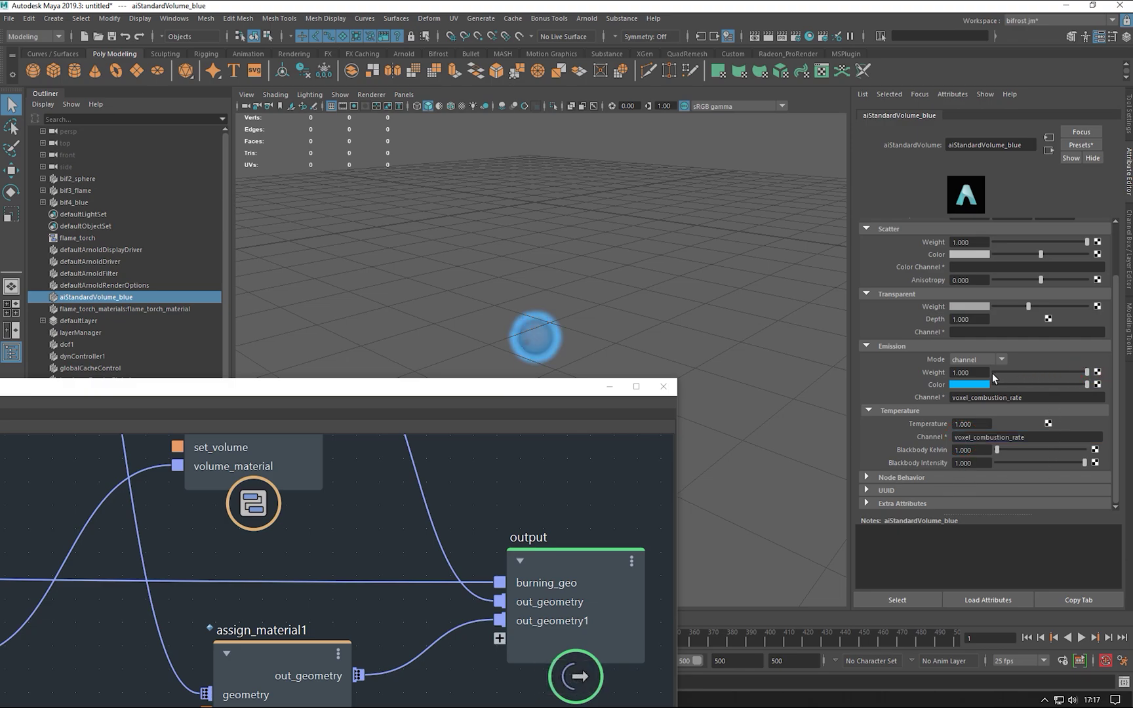
Step: Try emission Weight values up to about 0.34 and Blackbody Kelvin near 13835
{"action": "left_click_drag", "start_coordinate": [1087, 372], "coordinate": [935, 373]}
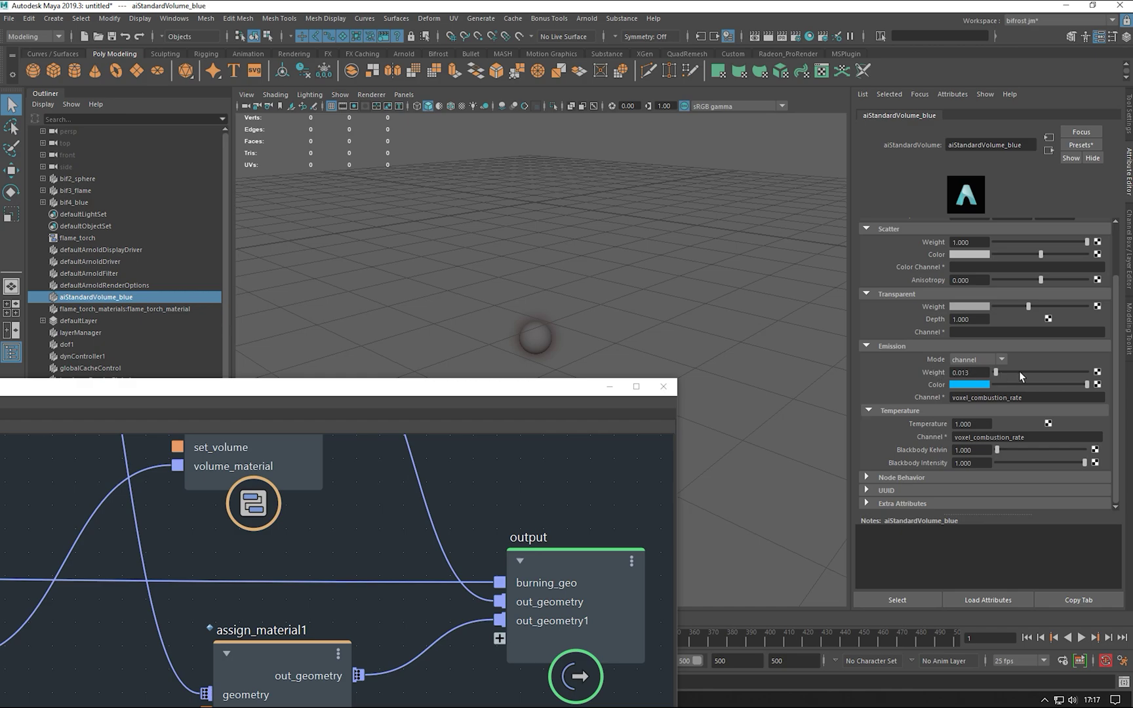
{"action": "mouse_move", "coordinate": [1020, 371]}
{"action": "left_mouse_down"}
{"action": "mouse_move", "coordinate": [1062, 373]}
{"action": "mouse_move", "coordinate": [1025, 372]}
{"action": "left_mouse_up"}
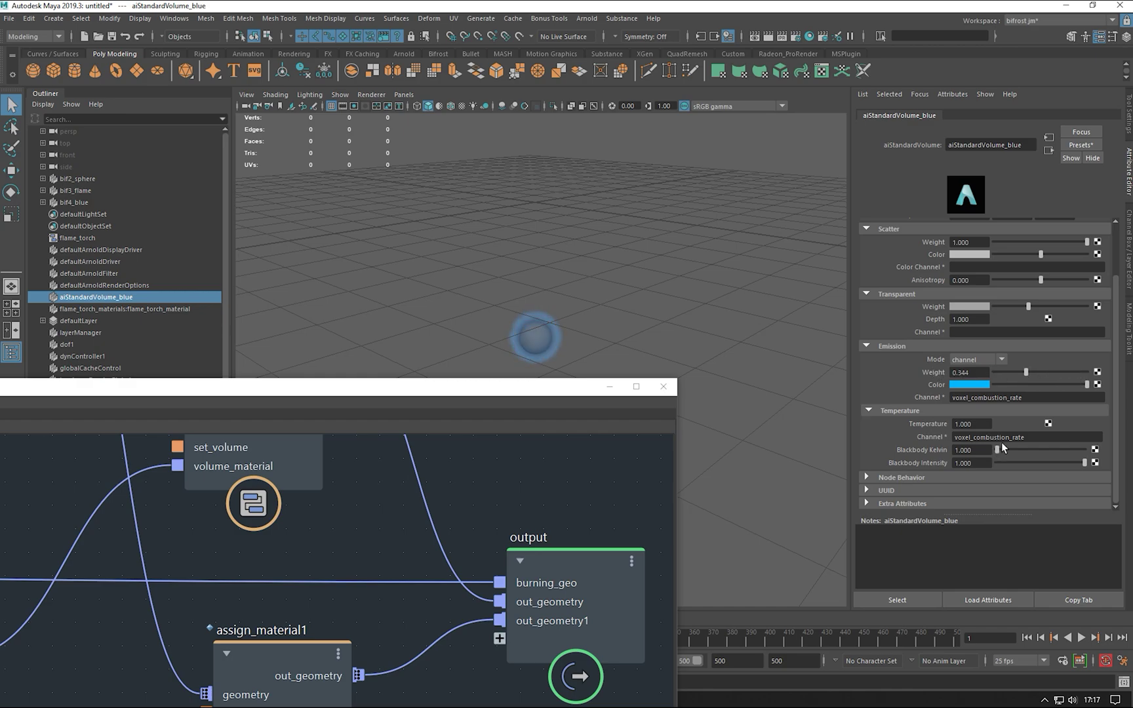
{"action": "left_click_drag", "start_coordinate": [1012, 451], "coordinate": [1057, 446]}
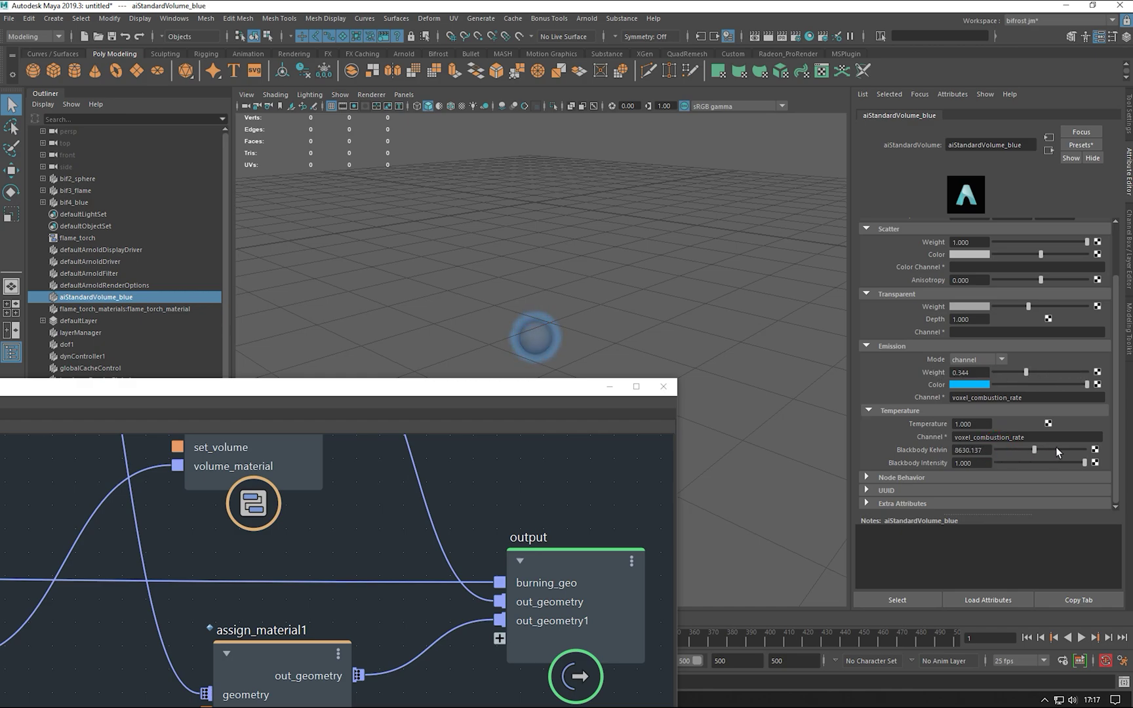
{"action": "left_click", "coordinate": [1026, 371]}
{"action": "left_click_drag", "start_coordinate": [989, 376], "coordinate": [950, 376]}
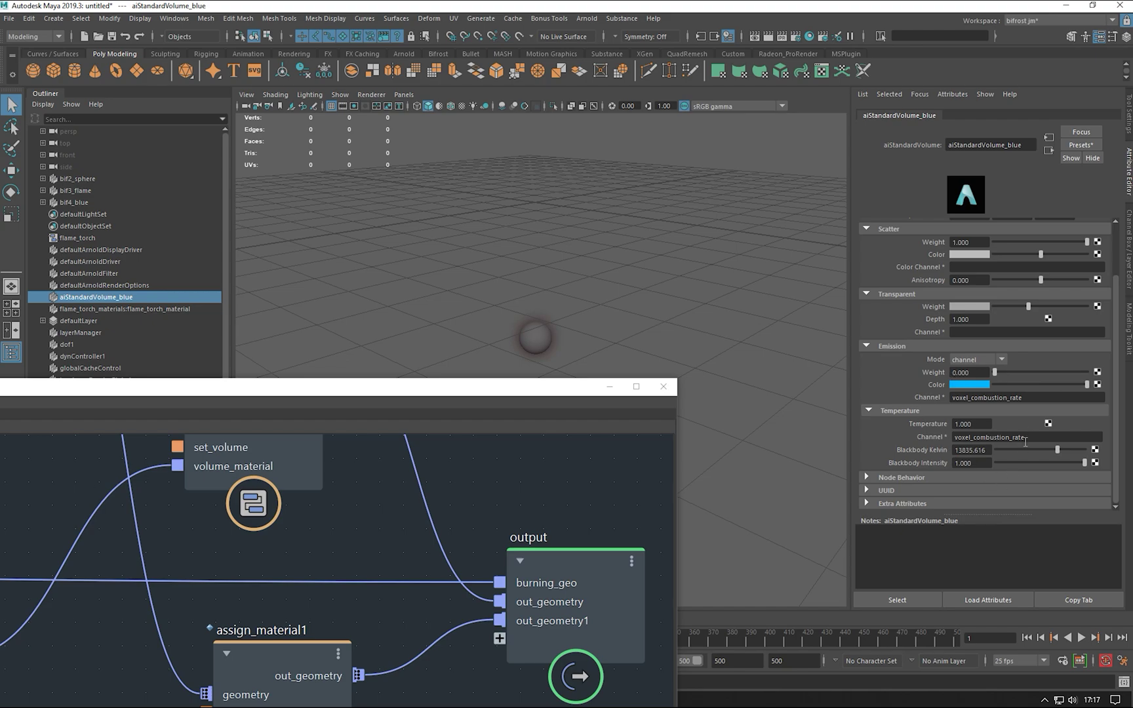
Step: Clear the Temperature Channel, then set Blackbody Kelvin to 1 and emission Weight to 1
{"action": "left_click_drag", "start_coordinate": [1026, 441], "coordinate": [868, 428]}
{"action": "key", "text": "BackSpace"}
{"action": "key", "text": "Return"}
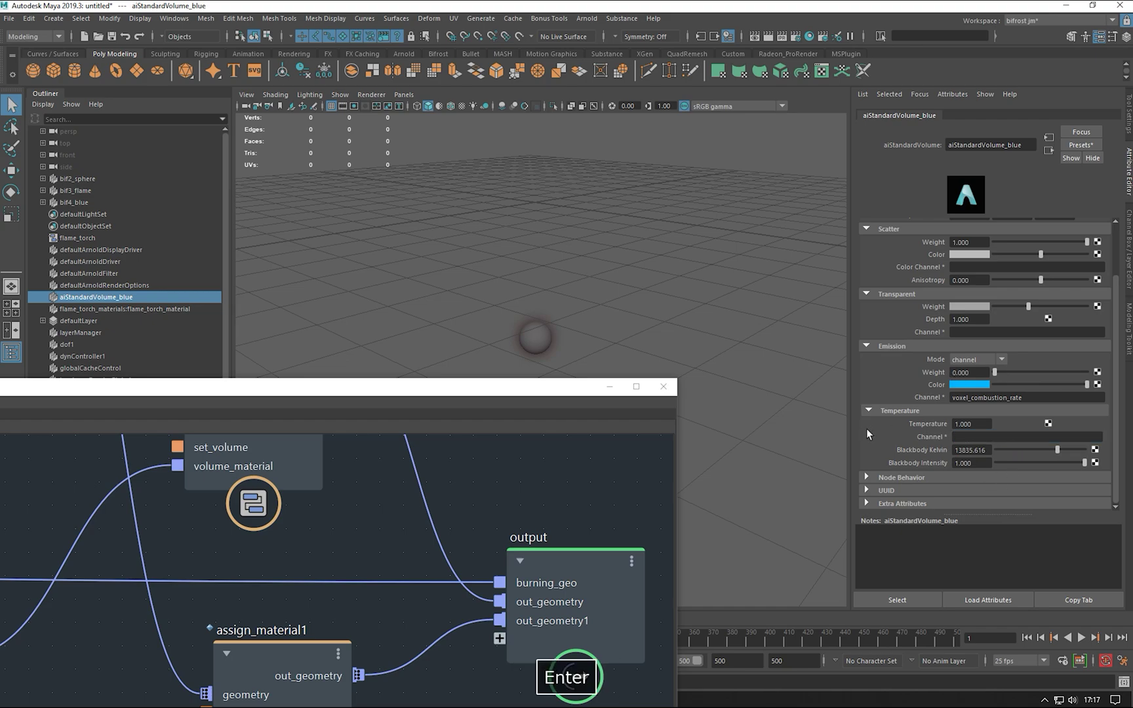
{"action": "double_click", "coordinate": [980, 449]}
{"action": "type", "text": "1"}
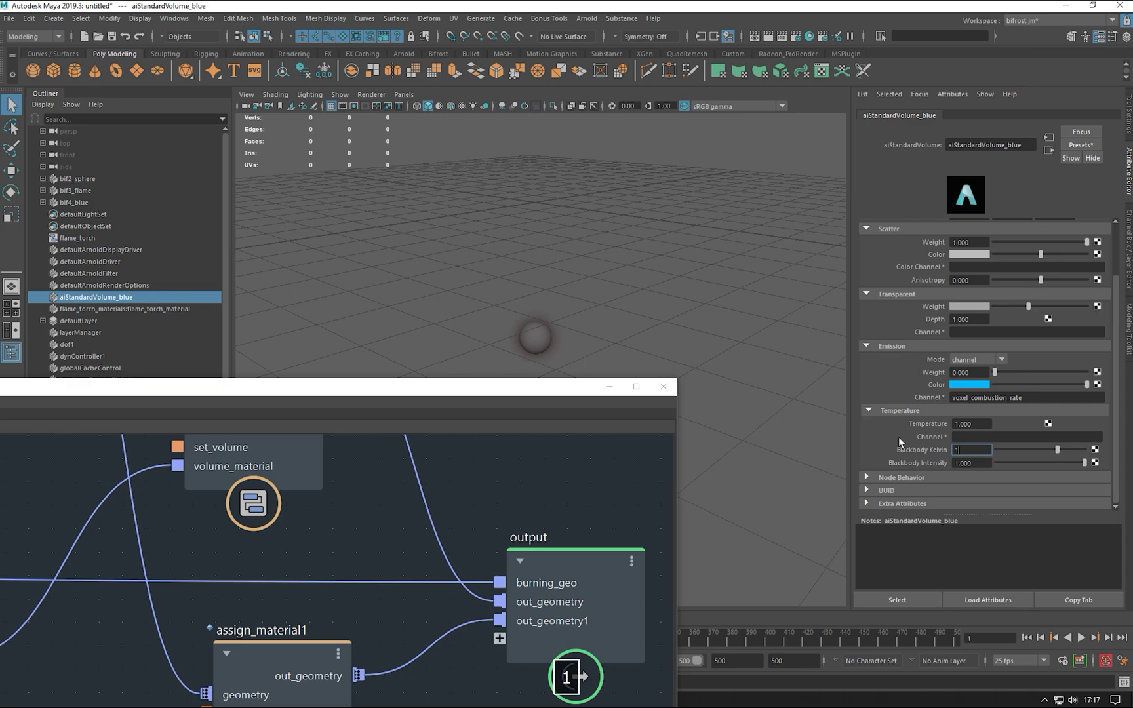
{"action": "key", "text": "Return"}
{"action": "double_click", "coordinate": [977, 373]}
{"action": "type", "text": "1"}
{"action": "key", "text": "Return"}
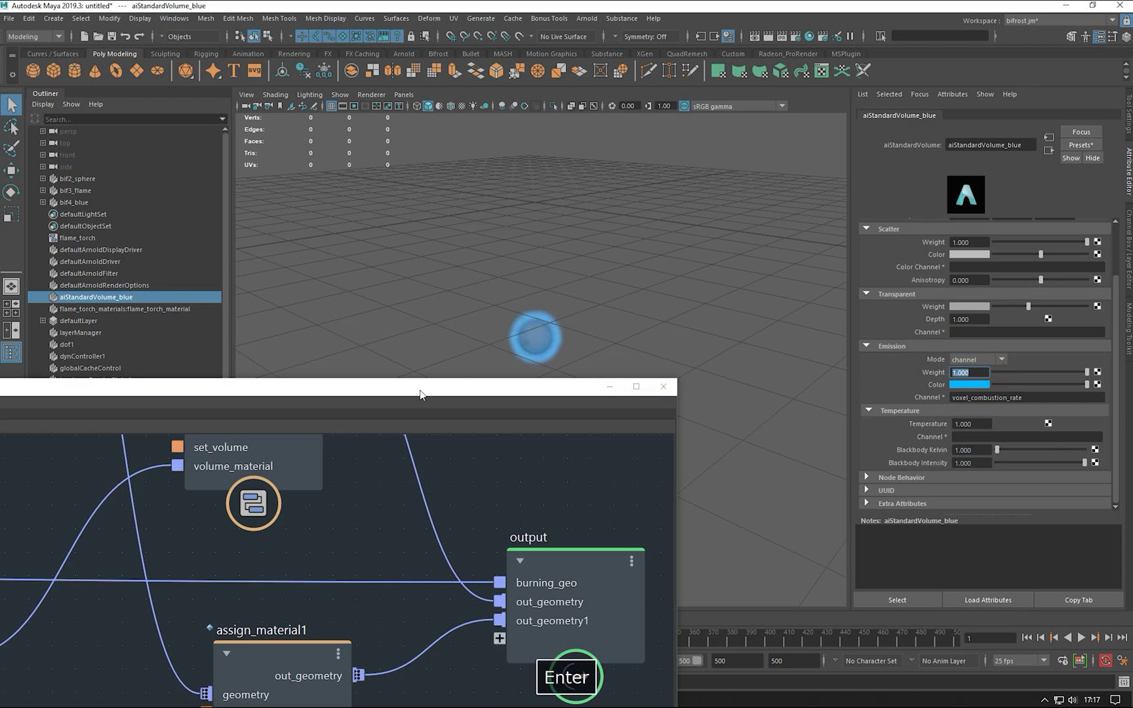
Step: Maximize the Bifrost Graph Editor and auto-layout the flame_torch graph with L
{"action": "left_click_drag", "start_coordinate": [446, 394], "coordinate": [580, 453]}
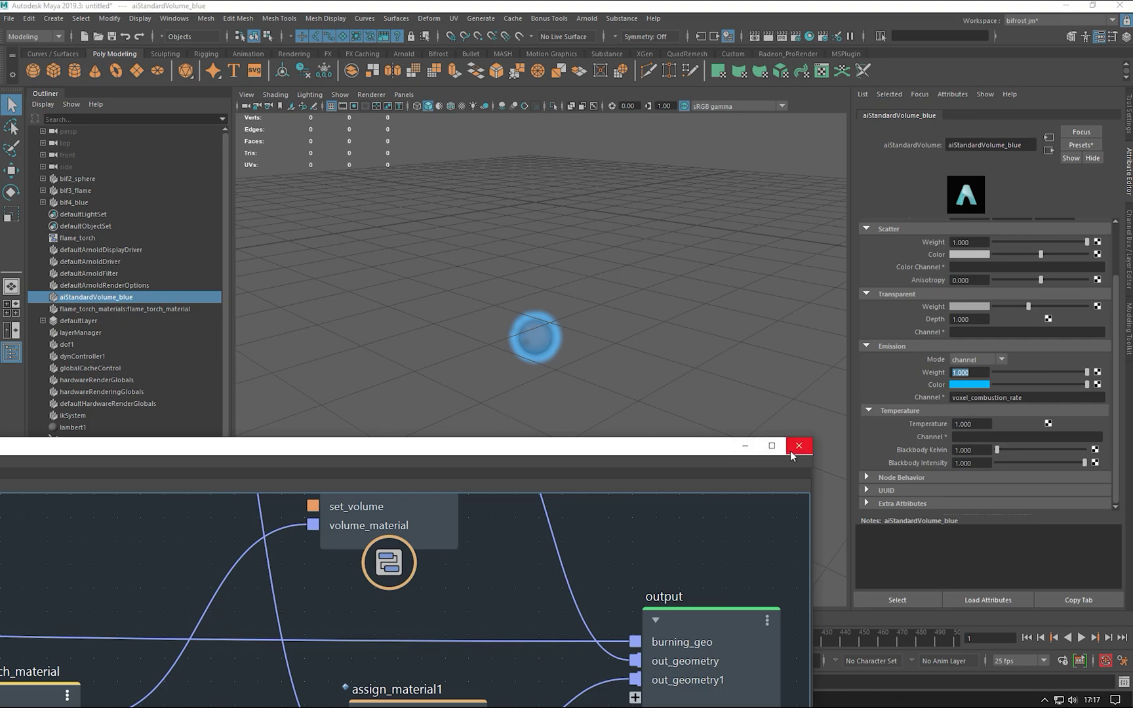
{"action": "left_click", "coordinate": [747, 446]}
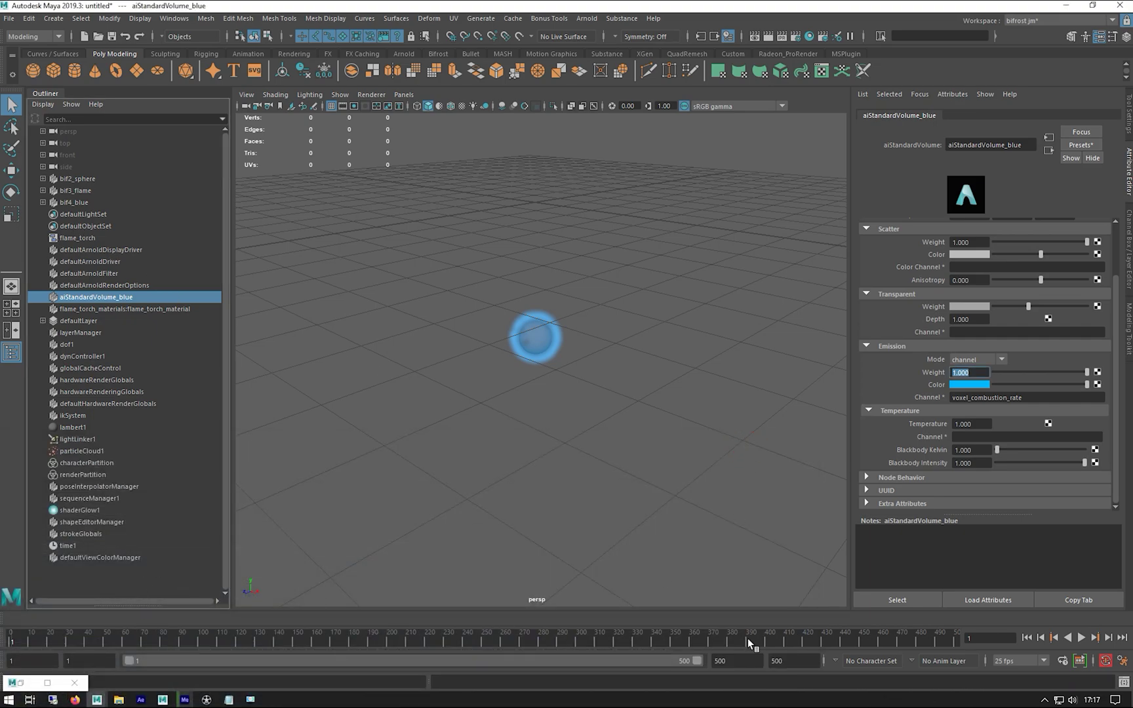
{"action": "double_click", "coordinate": [21, 686]}
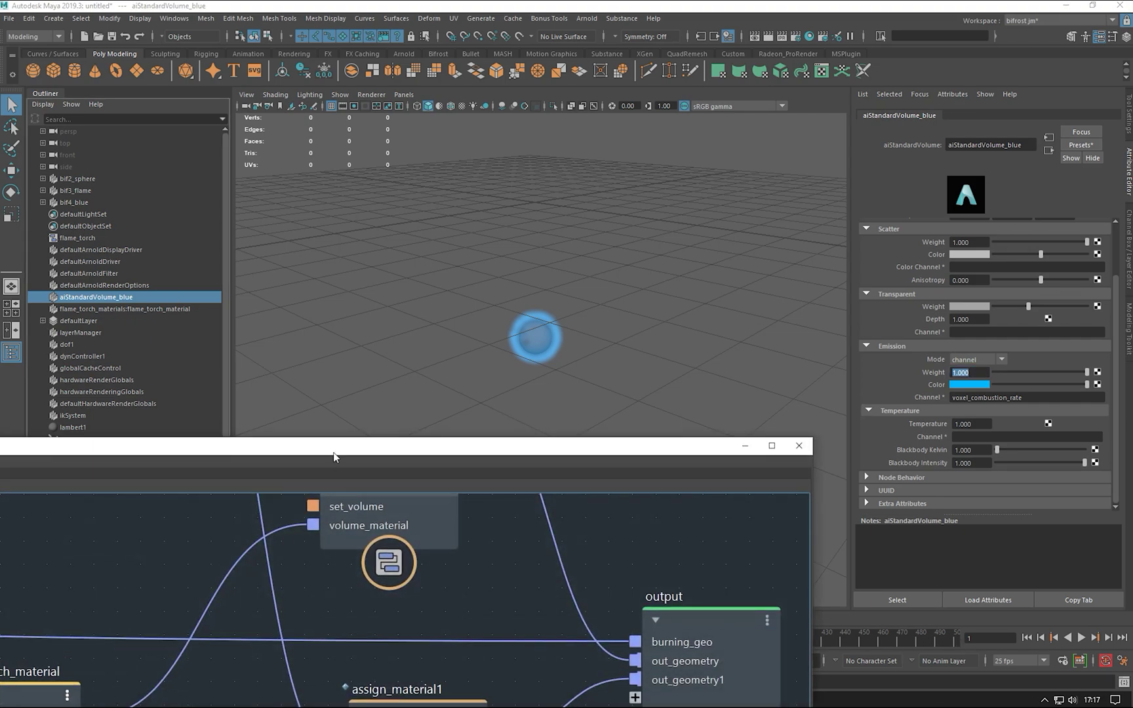
{"action": "left_click", "coordinate": [774, 444]}
{"action": "scroll", "coordinate": [516, 234], "scroll_direction": "down", "scroll_amount": 3}
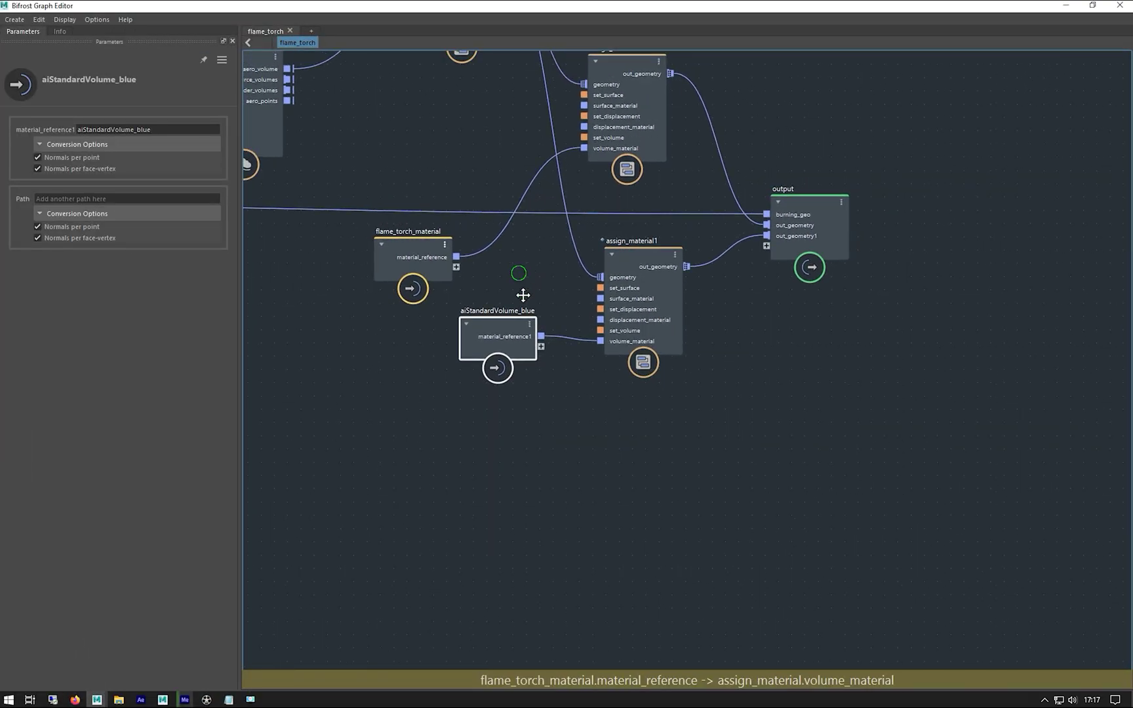
{"action": "middle_click_drag", "start_coordinate": [524, 296], "coordinate": [703, 309]}
{"action": "scroll", "coordinate": [704, 309], "scroll_direction": "down", "scroll_amount": 1}
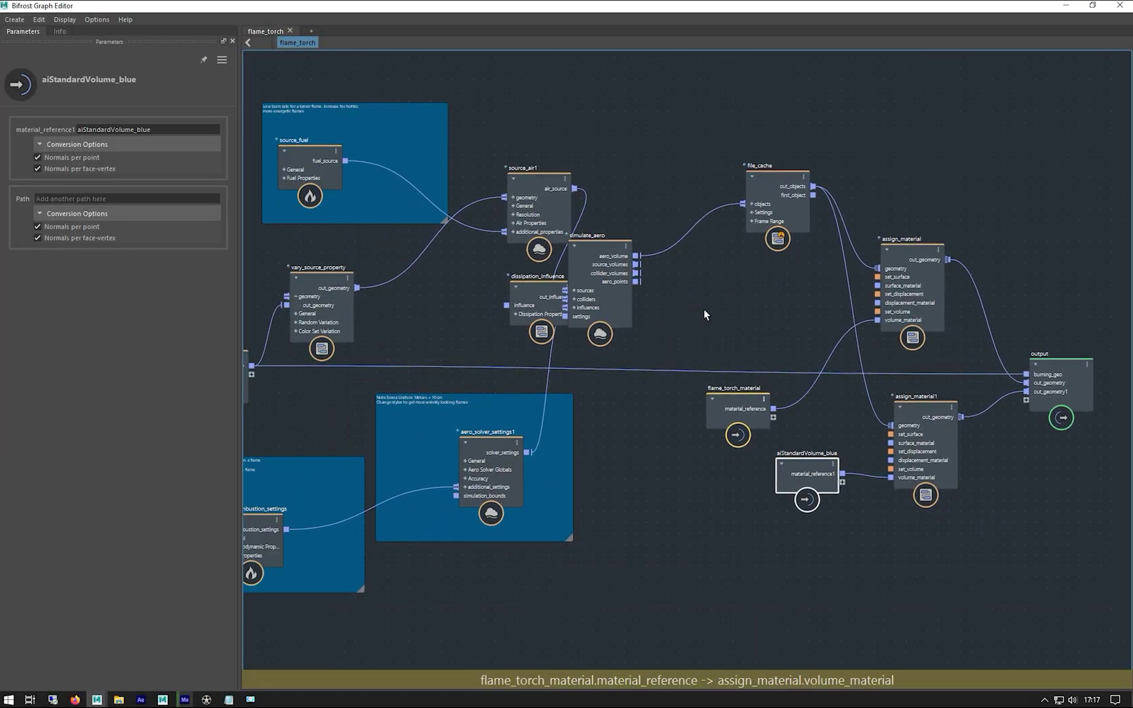
{"action": "key", "text": "l"}
{"action": "left_click", "coordinate": [707, 316]}
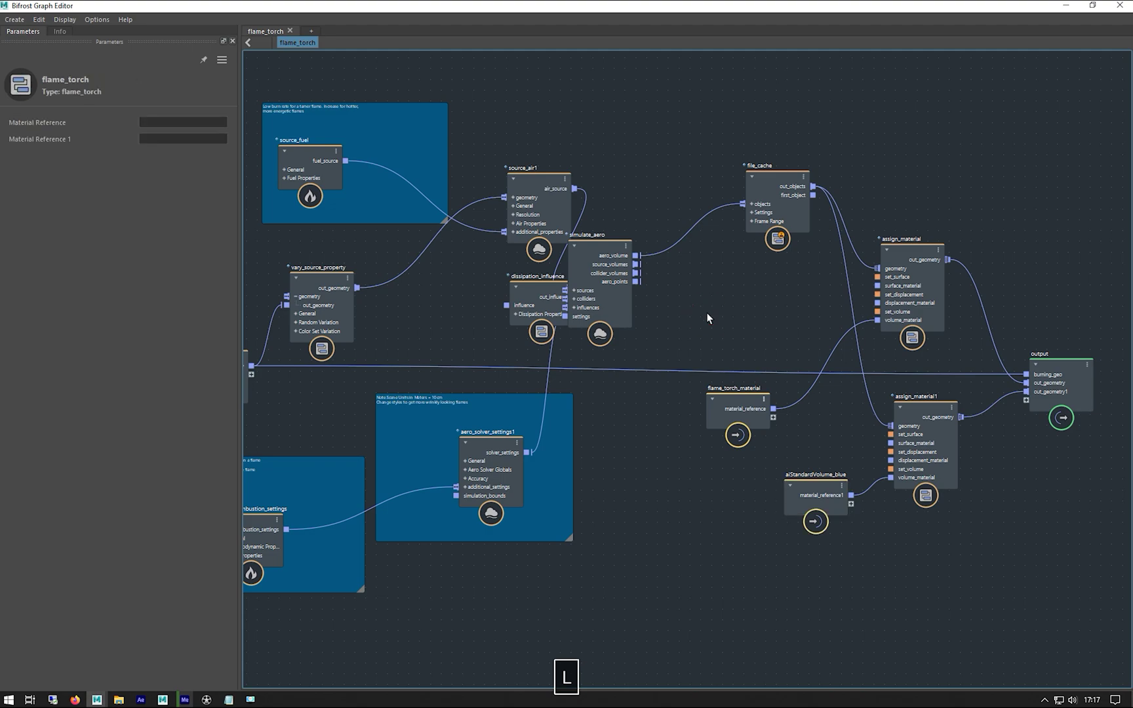
{"action": "key", "text": "l"}
Step: Delete the three blue backdrop boxes from the graph
{"action": "key", "text": "Delete"}
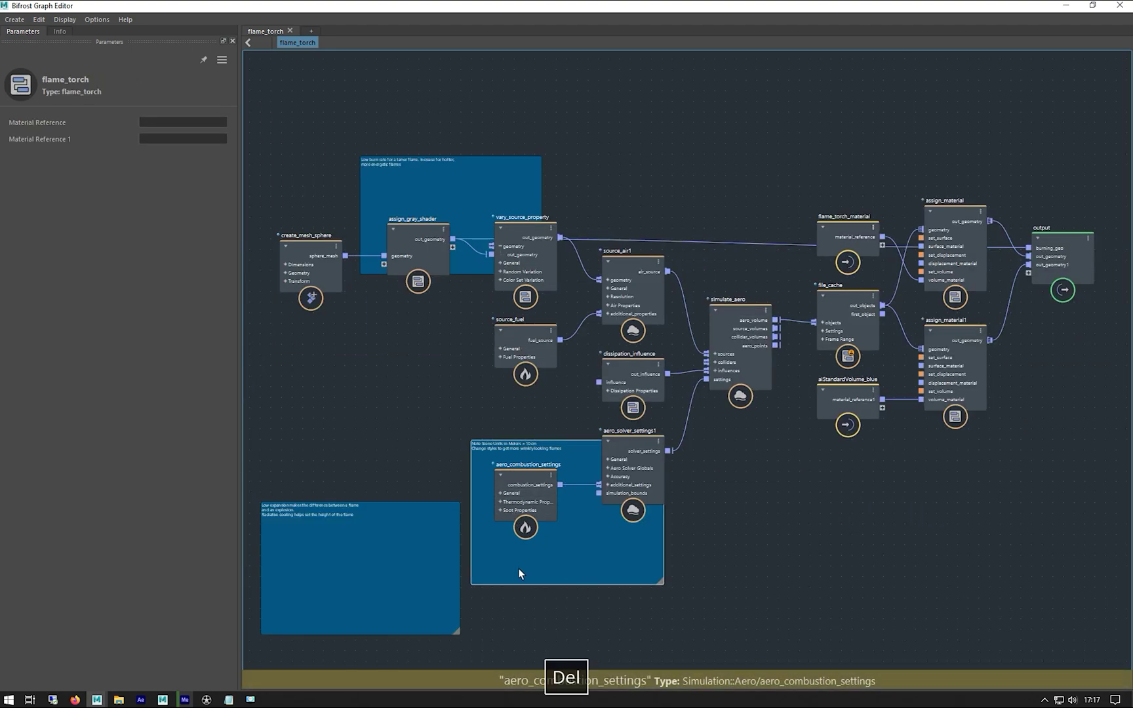
{"action": "left_click", "coordinate": [341, 561]}
{"action": "key", "text": "Delete"}
{"action": "left_click", "coordinate": [399, 183]}
{"action": "key", "text": "Delete"}
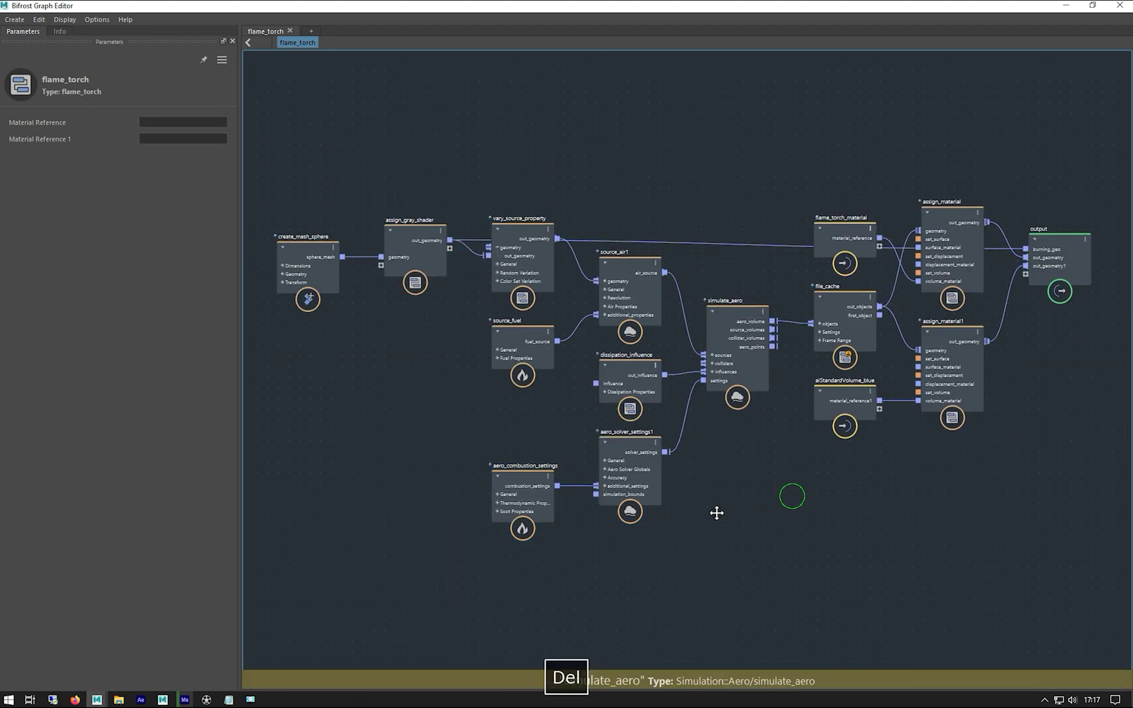
Step: Inspect aero_combustion_settings, file_cache and both assign_material nodes, then minimize the editor
{"action": "middle_click_drag", "start_coordinate": [716, 514], "coordinate": [644, 494]}
{"action": "scroll", "coordinate": [645, 493], "scroll_direction": "up", "scroll_amount": 3}
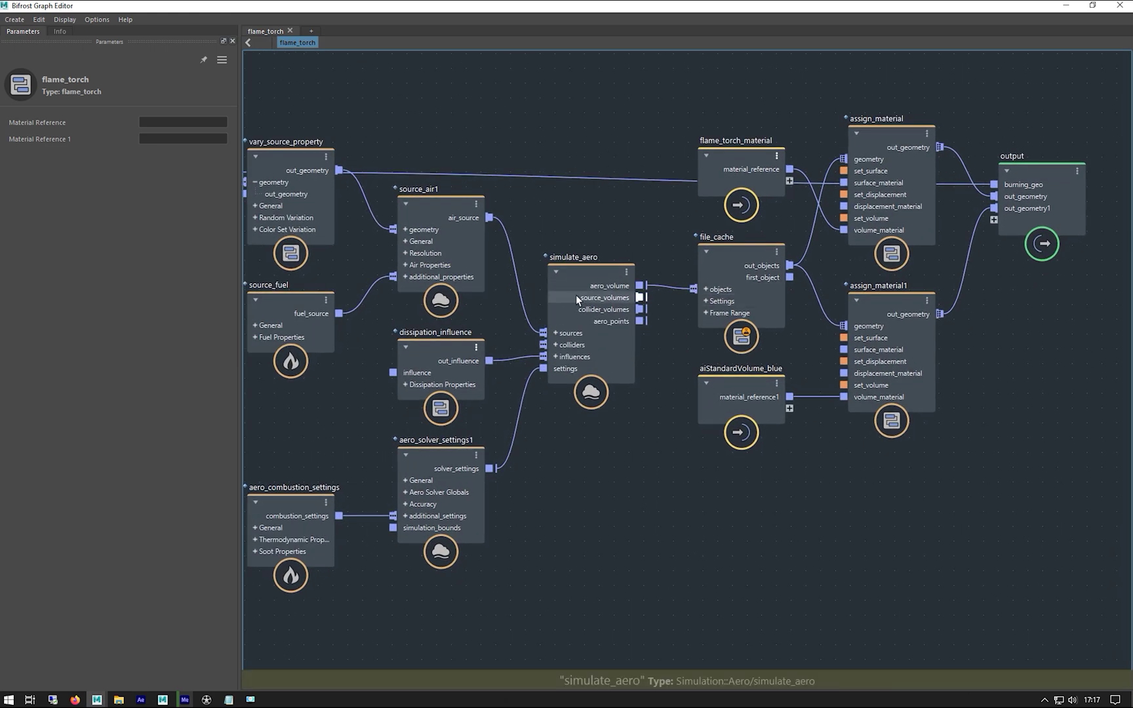
{"action": "middle_click_drag", "start_coordinate": [288, 419], "coordinate": [470, 356]}
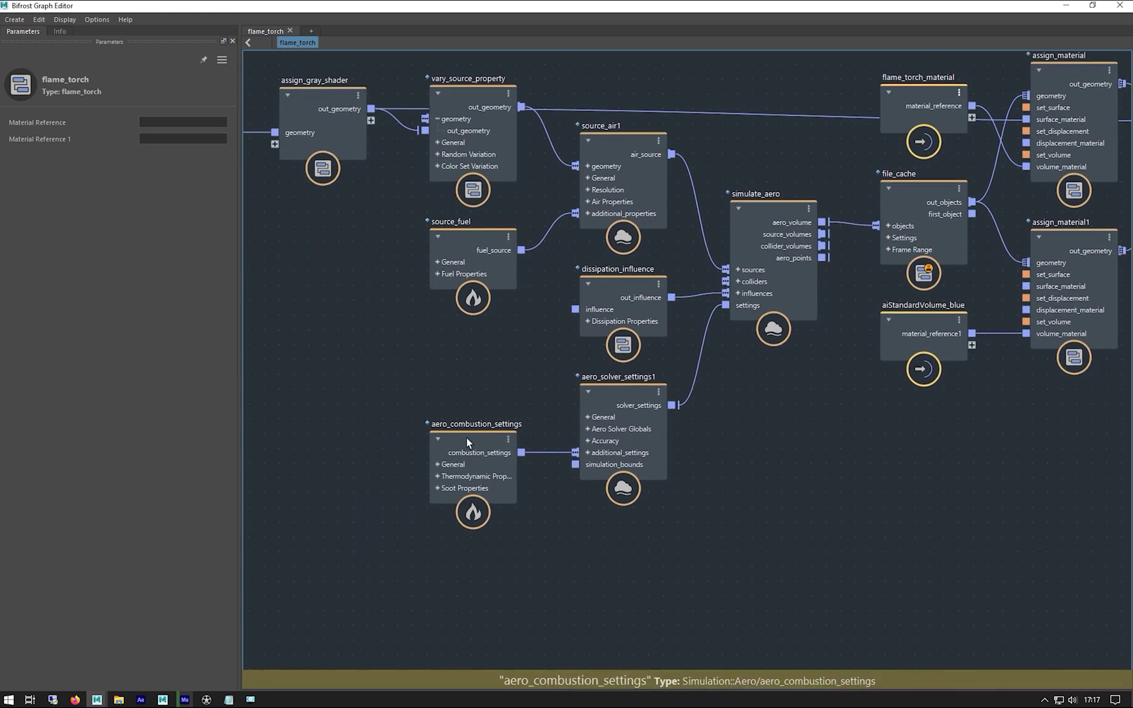
{"action": "left_click", "coordinate": [466, 438]}
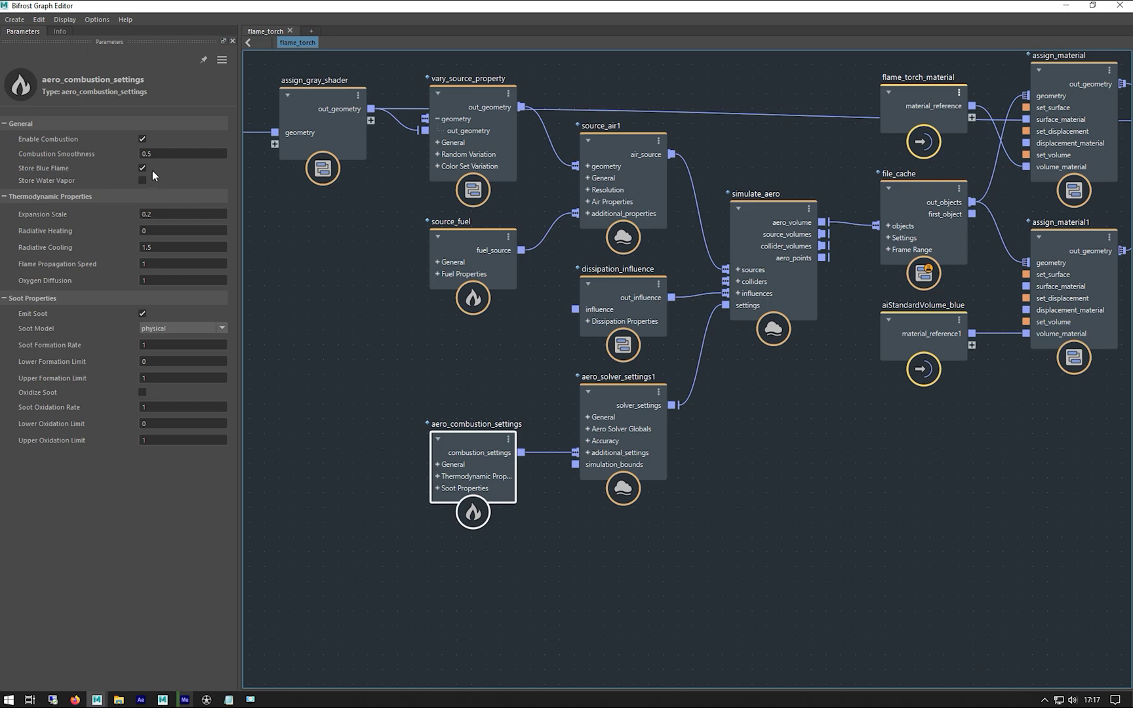
{"action": "middle_click_drag", "start_coordinate": [721, 409], "coordinate": [604, 442]}
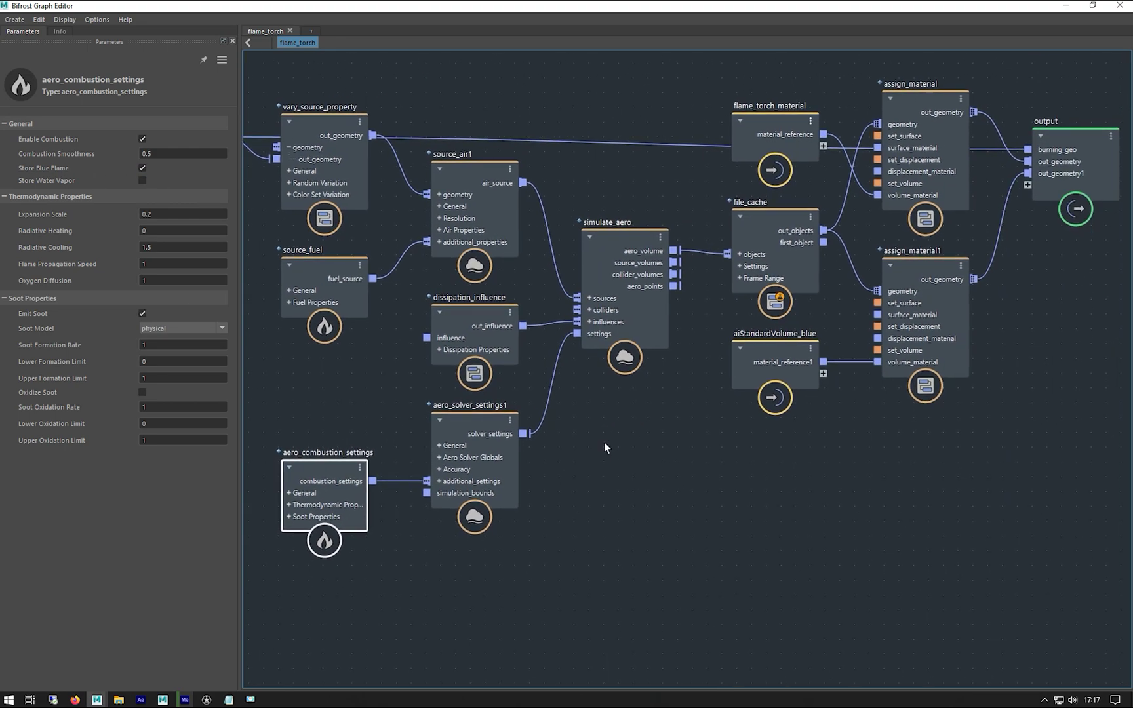
{"action": "left_click", "coordinate": [765, 231]}
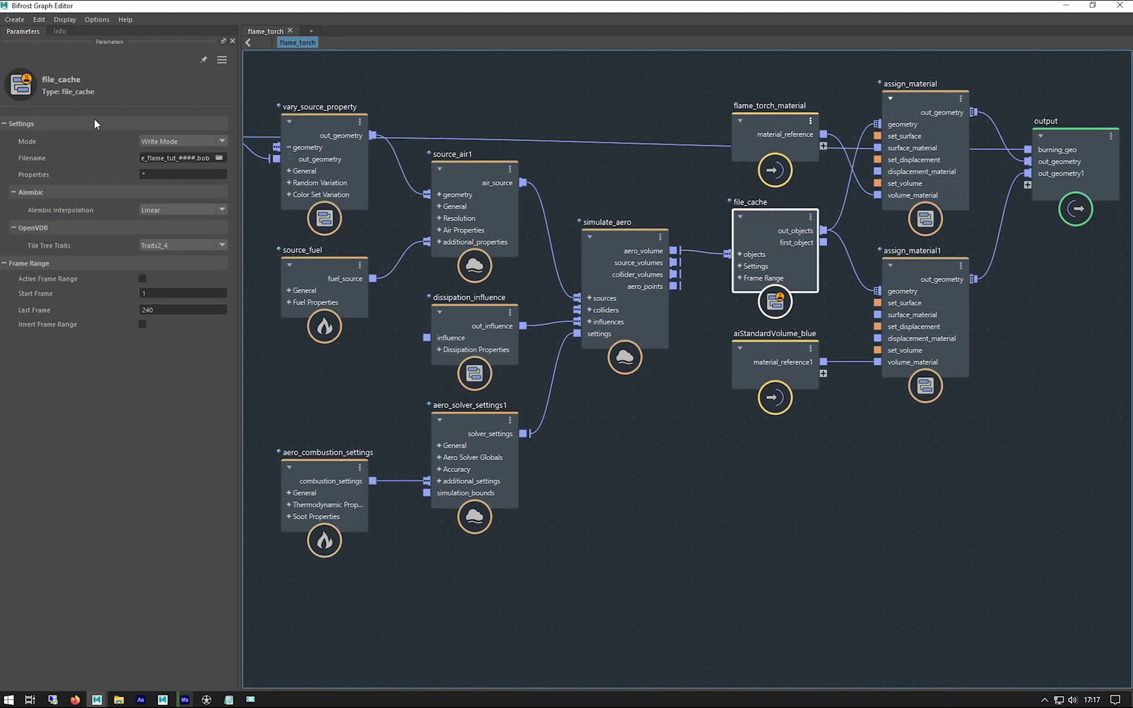
{"action": "left_click", "coordinate": [919, 105]}
{"action": "left_click", "coordinate": [909, 267]}
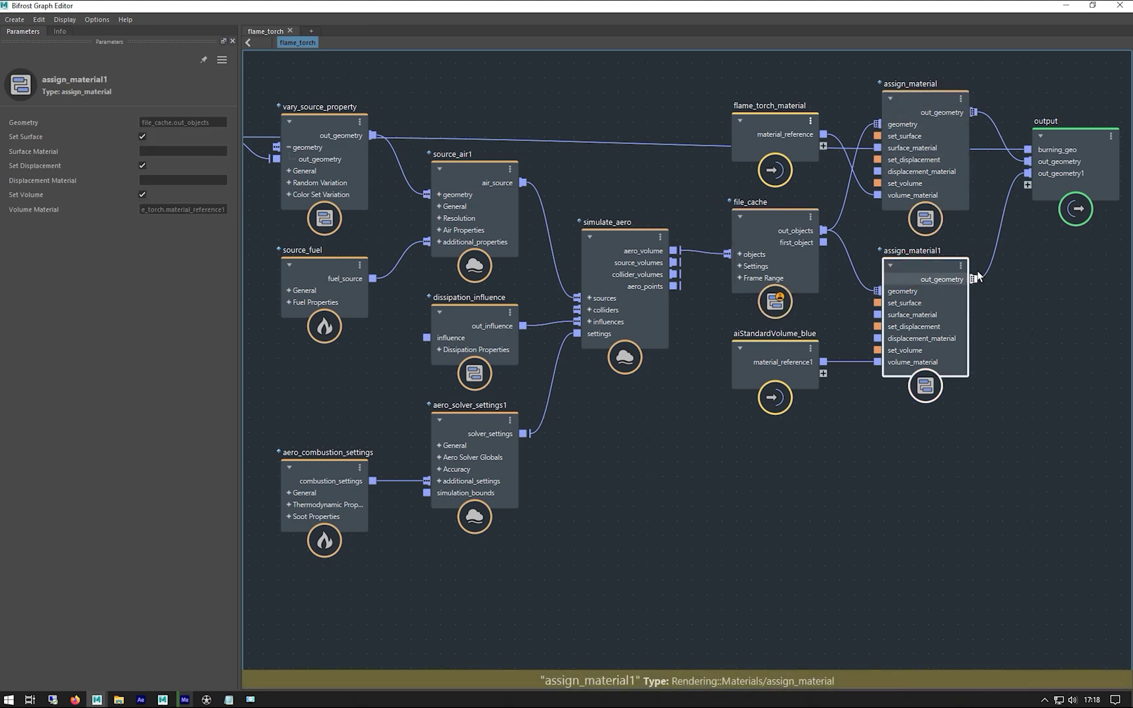
{"action": "left_click", "coordinate": [1065, 5]}
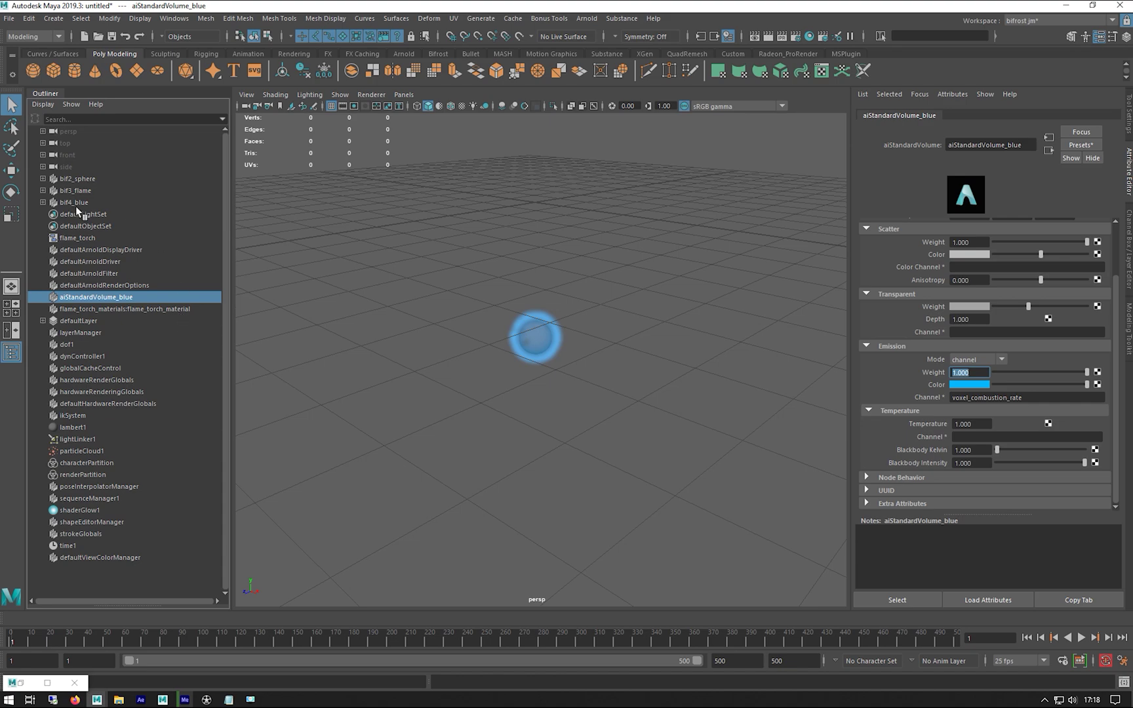
Step: Select bif4_blue and play the simulation forward to about frame 19
{"action": "left_click", "coordinate": [72, 191]}
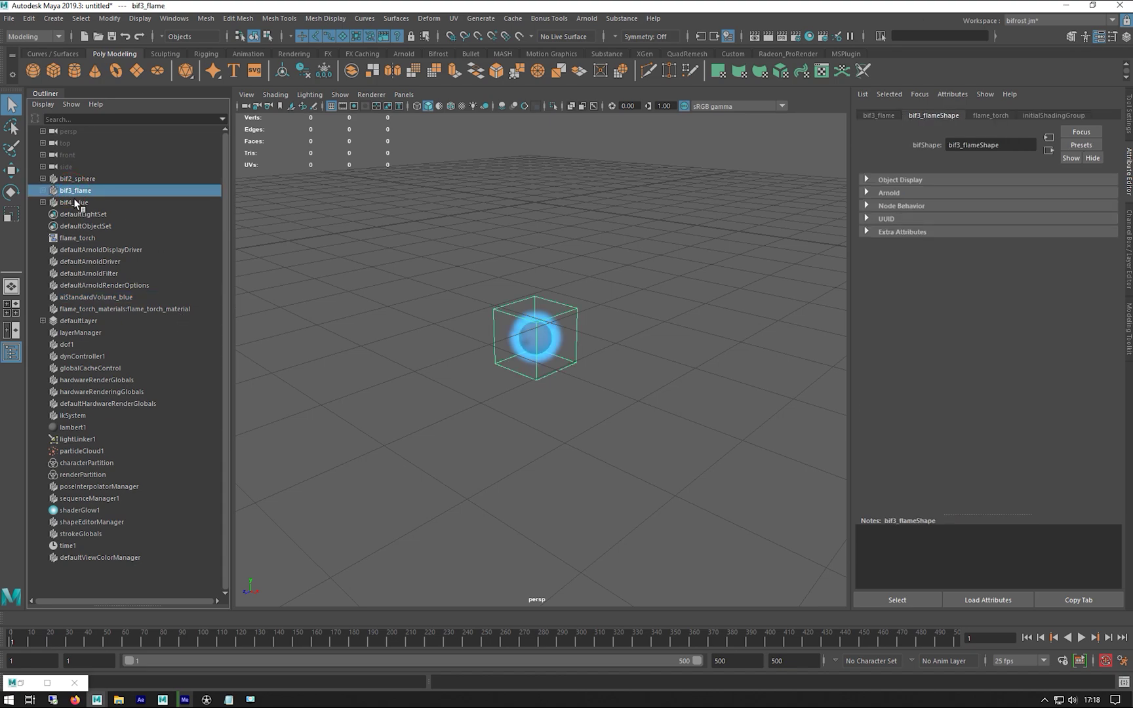
{"action": "left_click", "coordinate": [70, 204]}
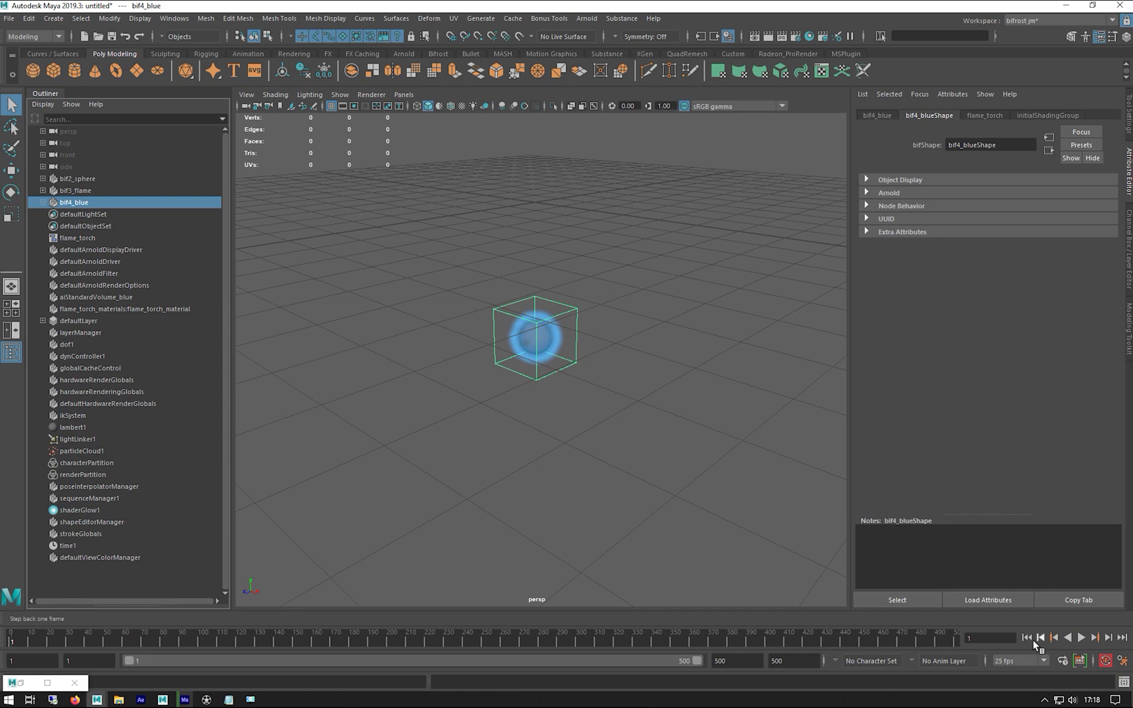
{"action": "left_click", "coordinate": [1081, 638]}
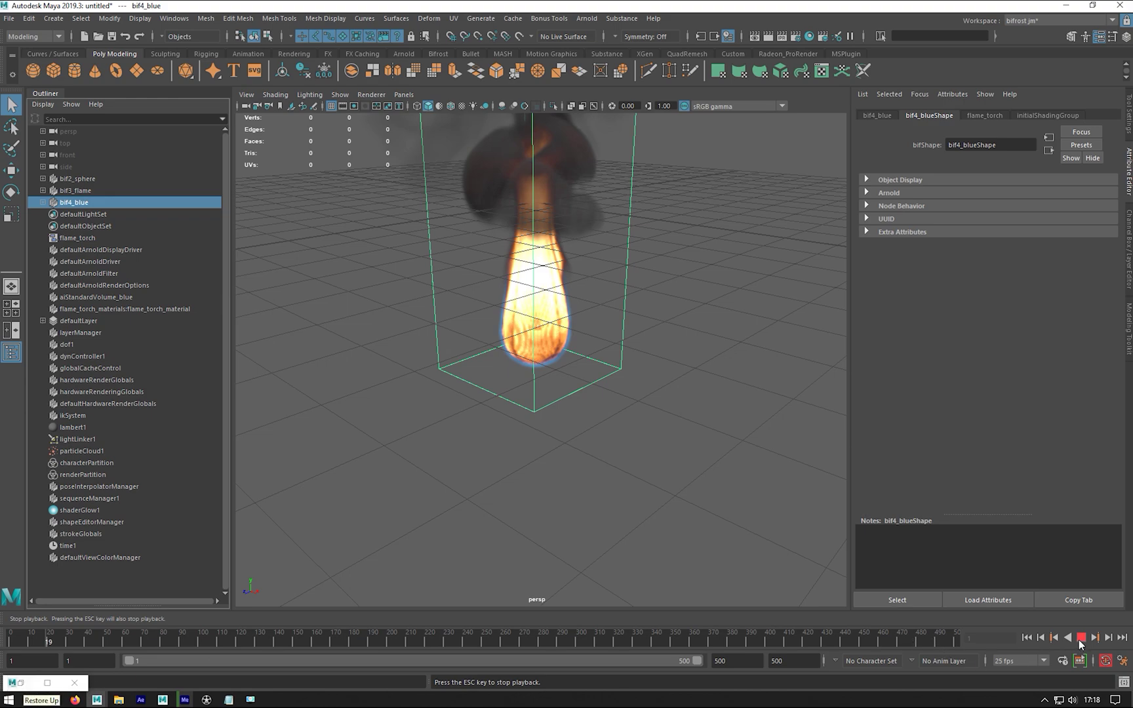
Step: Stop playback, set the file_cache node's Mode to Read Mode, and minimize the graph editor
{"action": "key", "text": "Escape"}
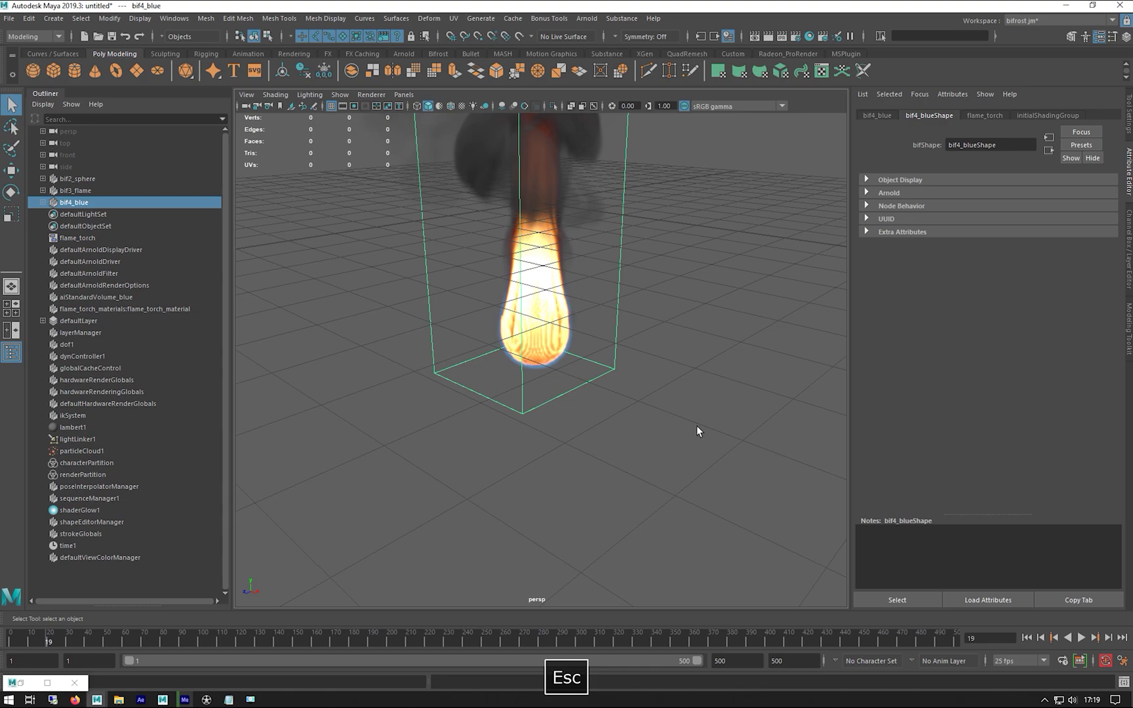
{"action": "left_click", "coordinate": [18, 683]}
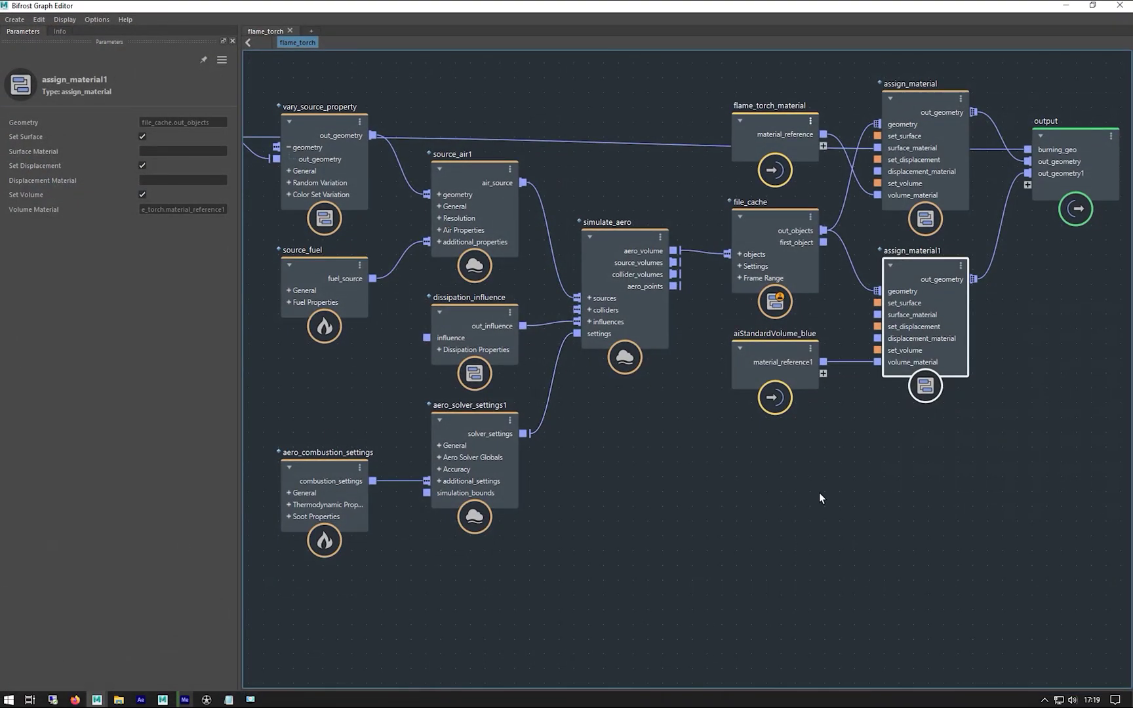
{"action": "left_click", "coordinate": [759, 230]}
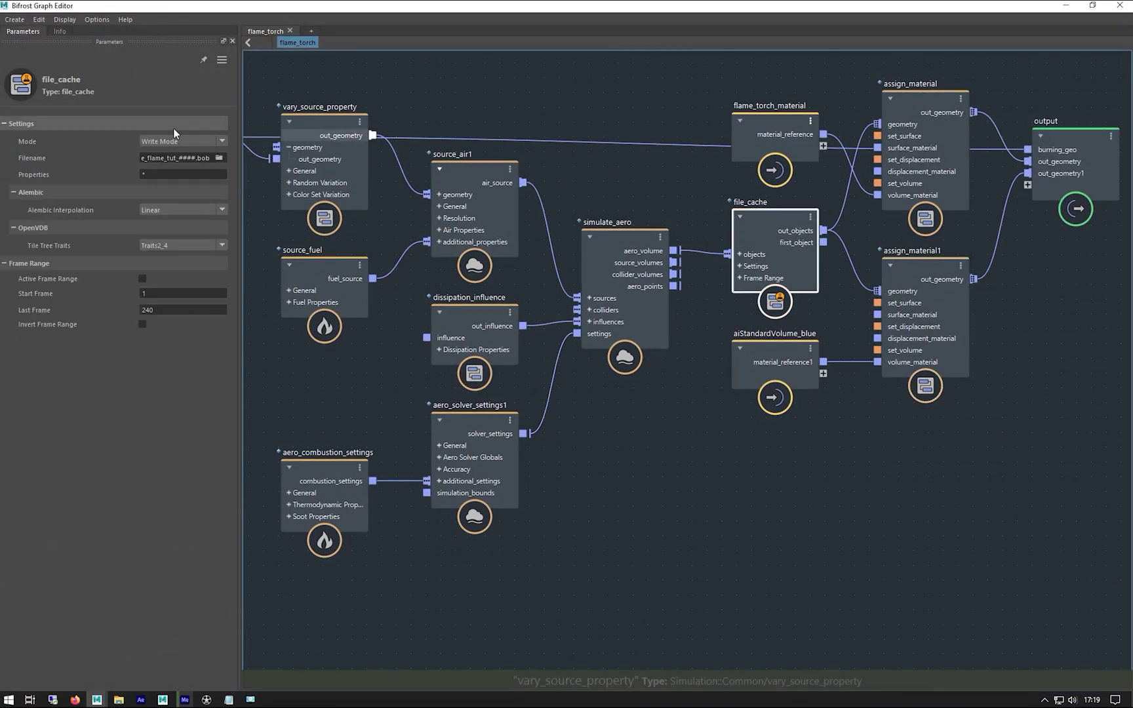
{"action": "left_click", "coordinate": [169, 141]}
{"action": "left_click", "coordinate": [161, 158]}
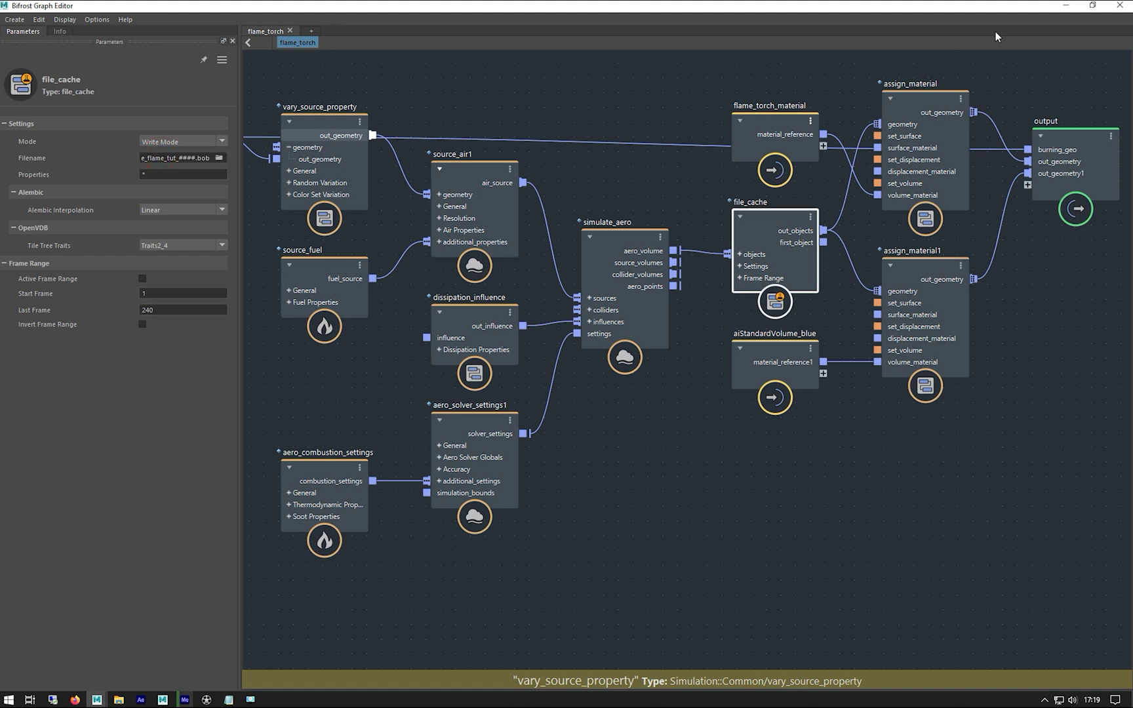
{"action": "left_click", "coordinate": [1066, 5]}
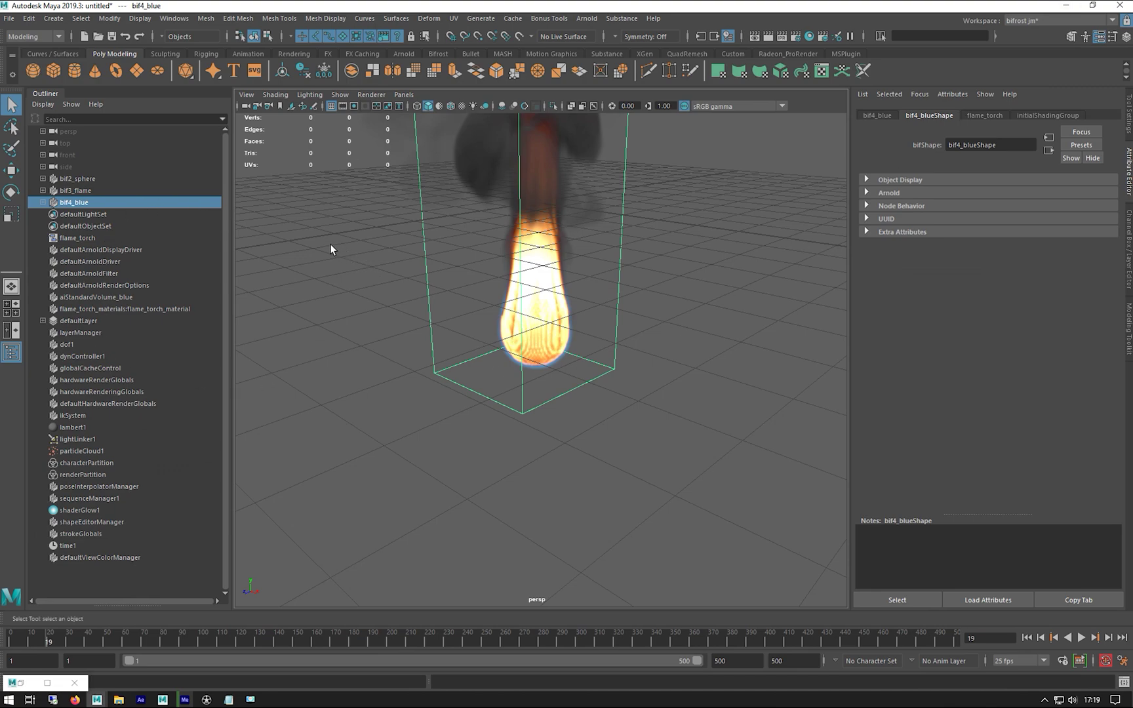
{"action": "left_click_drag", "start_coordinate": [330, 244], "coordinate": [331, 349], "text": "alt"}
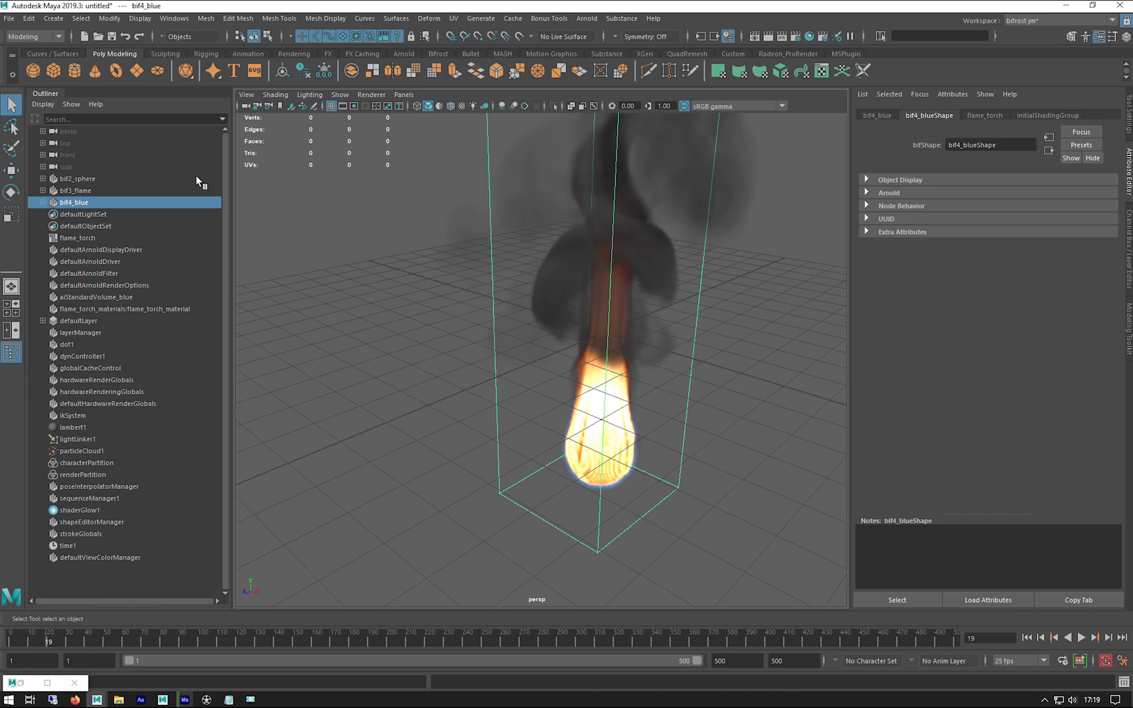
{"action": "left_click", "coordinate": [552, 106]}
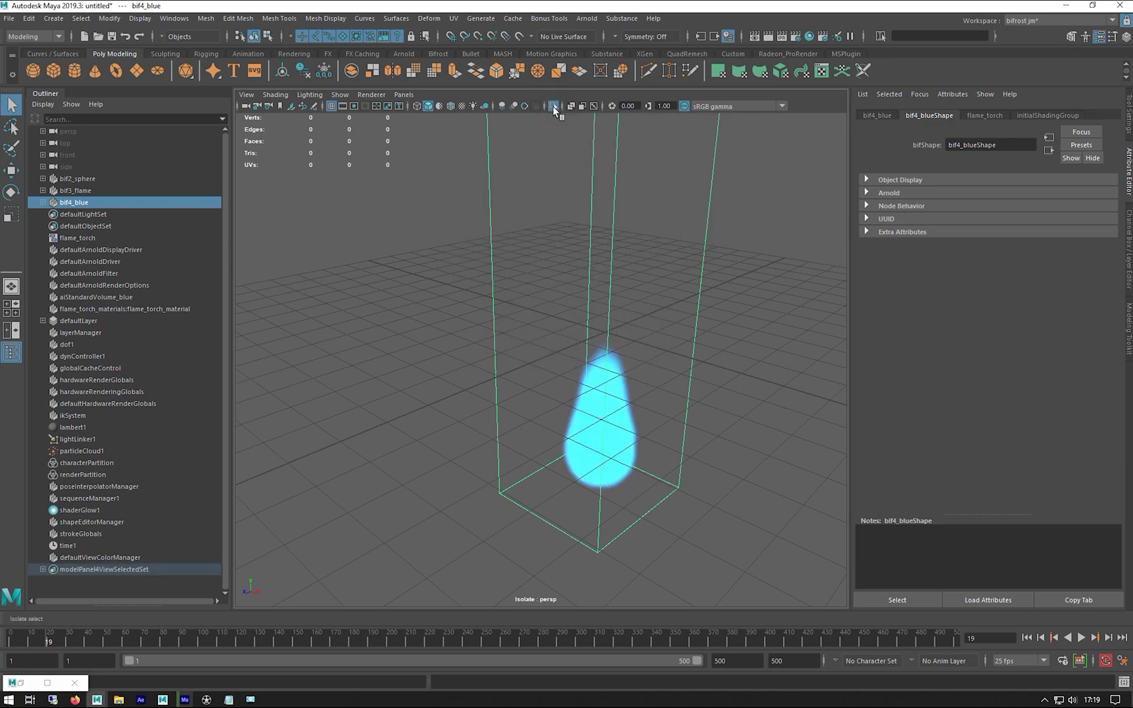
{"action": "left_click", "coordinate": [553, 107]}
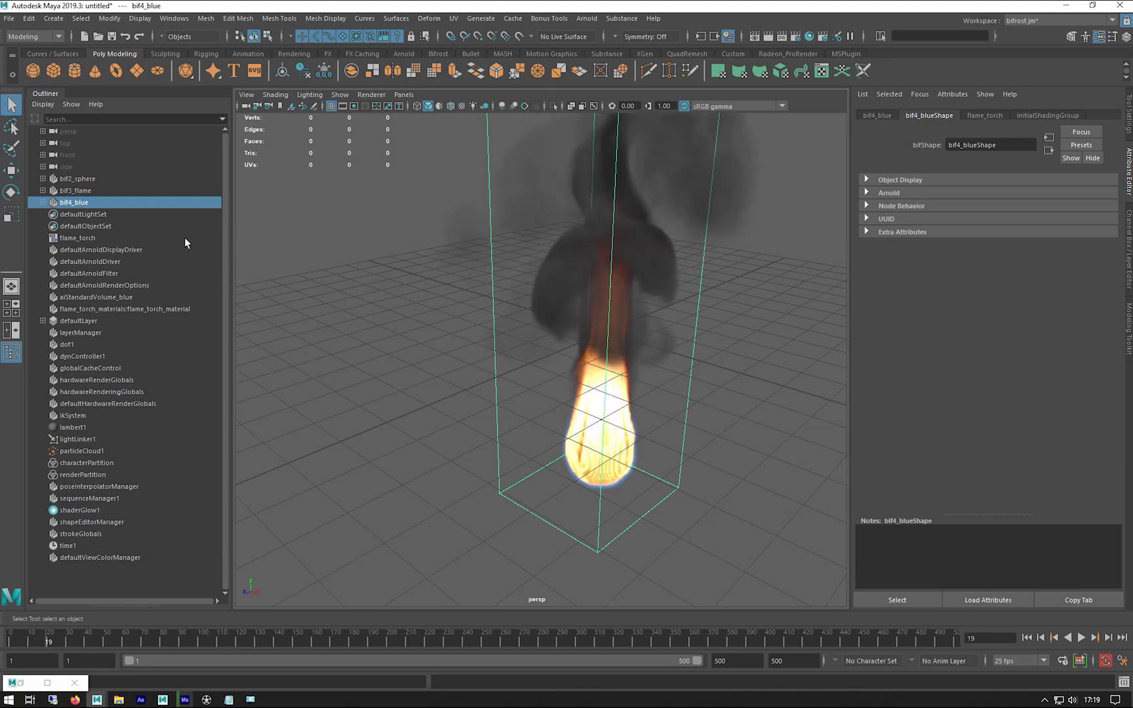
{"action": "left_click", "coordinate": [73, 191]}
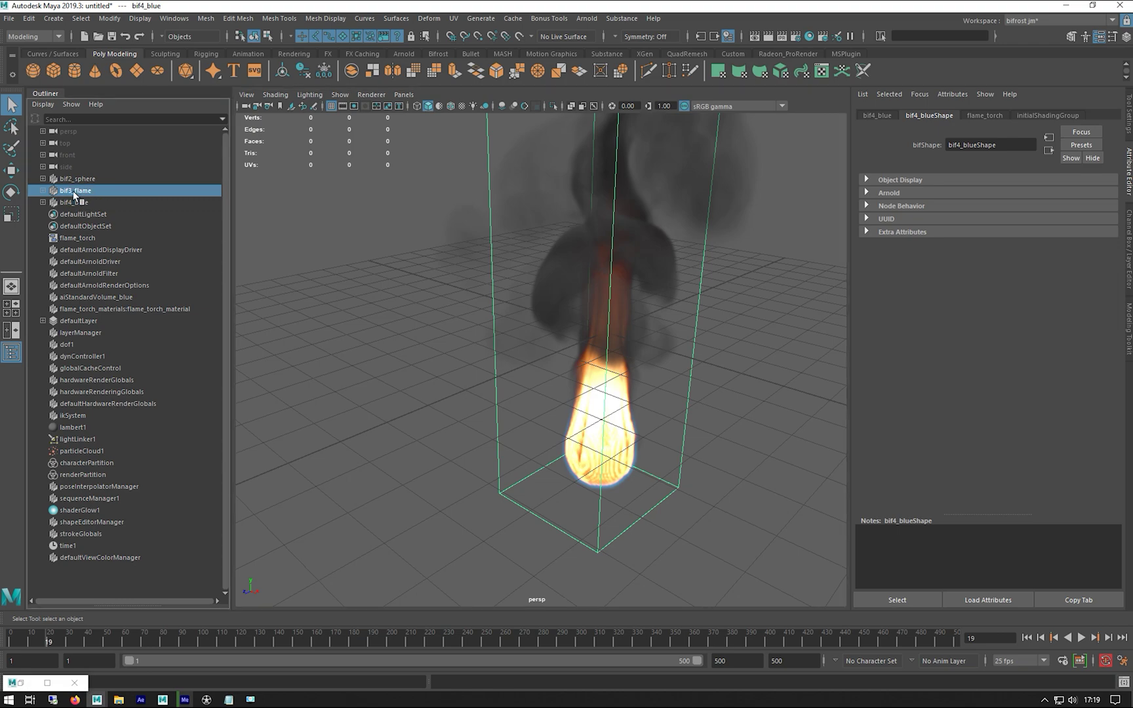
{"action": "left_click", "coordinate": [556, 107]}
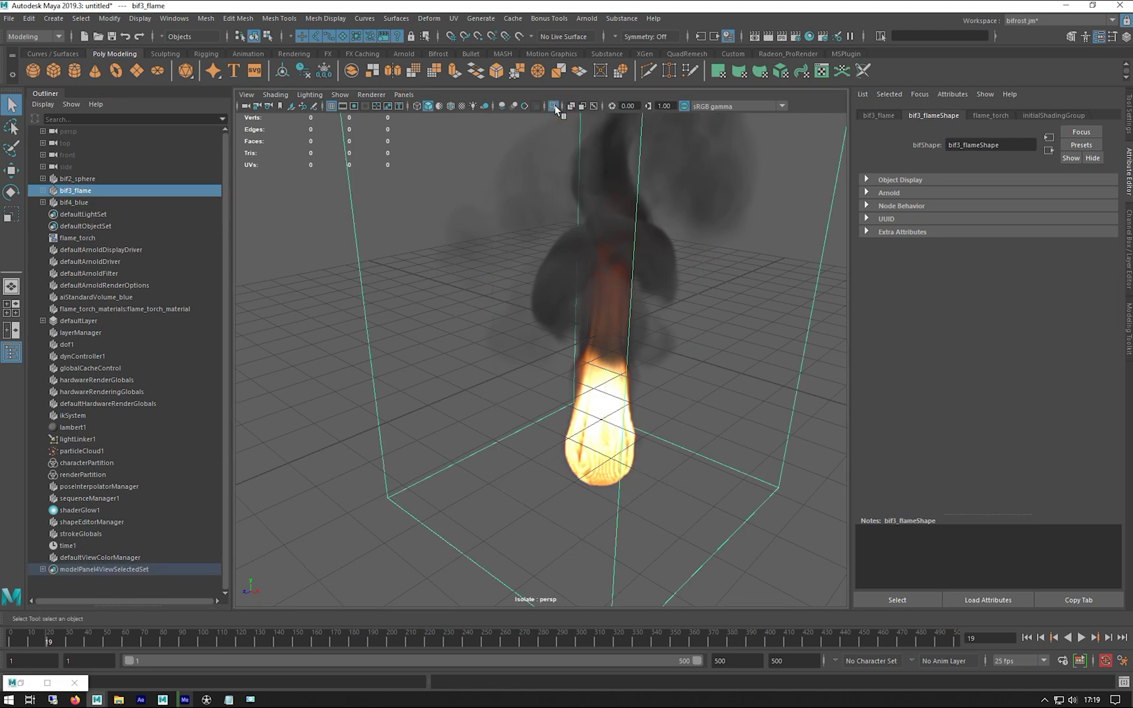
{"action": "left_click", "coordinate": [554, 107]}
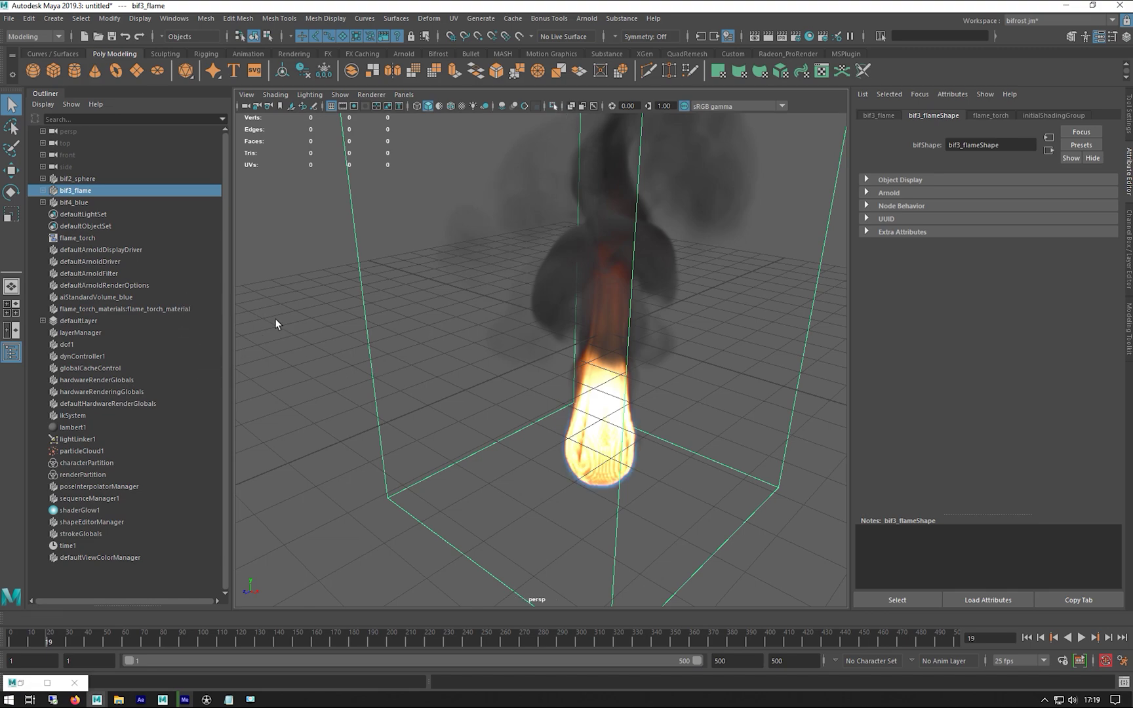
{"action": "key", "text": "w"}
{"action": "left_click", "coordinate": [92, 191]}
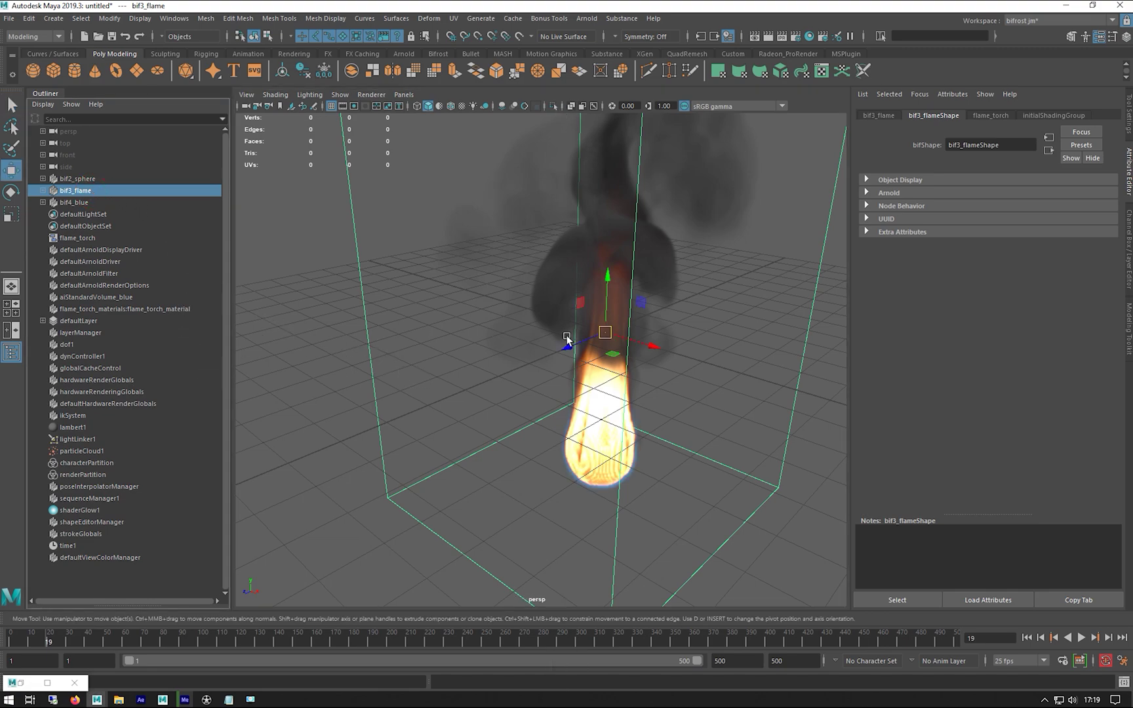
{"action": "left_click_drag", "start_coordinate": [649, 345], "coordinate": [521, 311]}
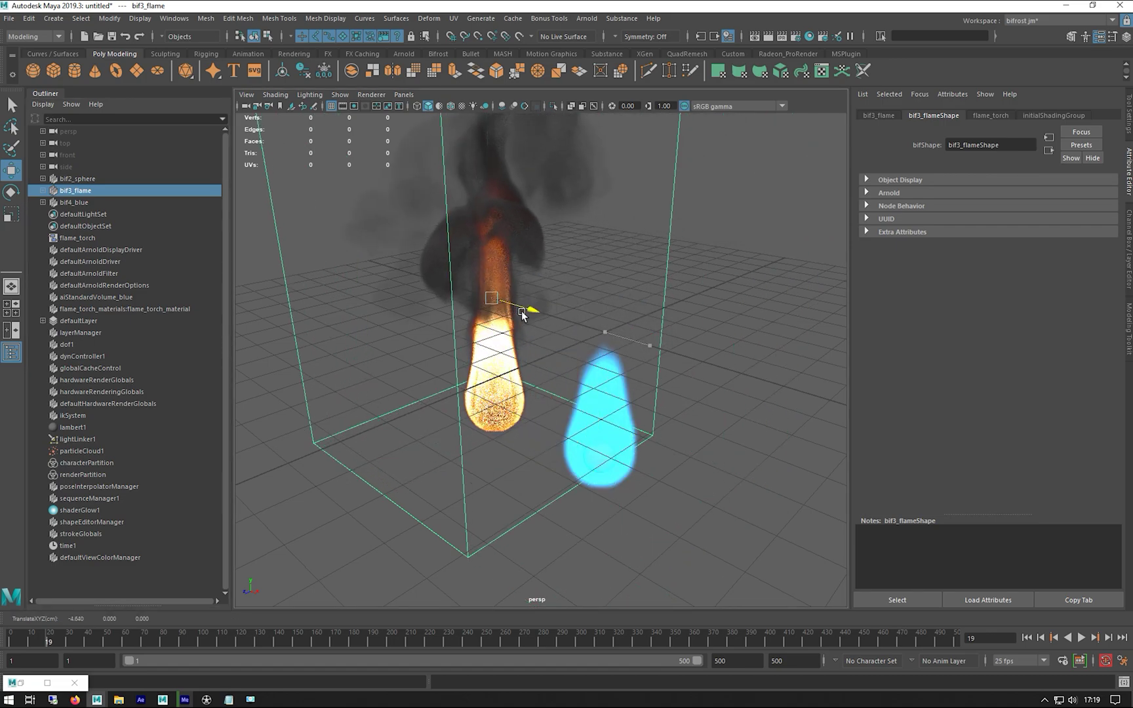
{"action": "key", "text": "ctrl+z"}
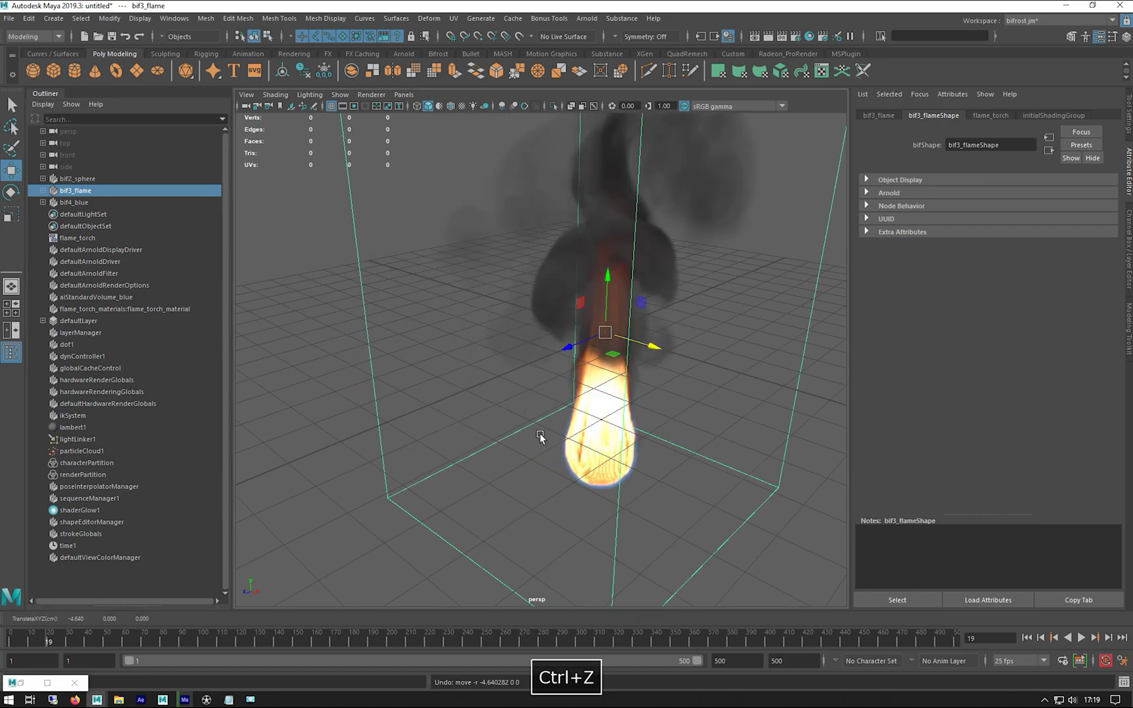
Step: Set flame_torch_material's Blackbody Intensity to 0.001 and Temperature to 0.900
{"action": "left_click", "coordinate": [1001, 116]}
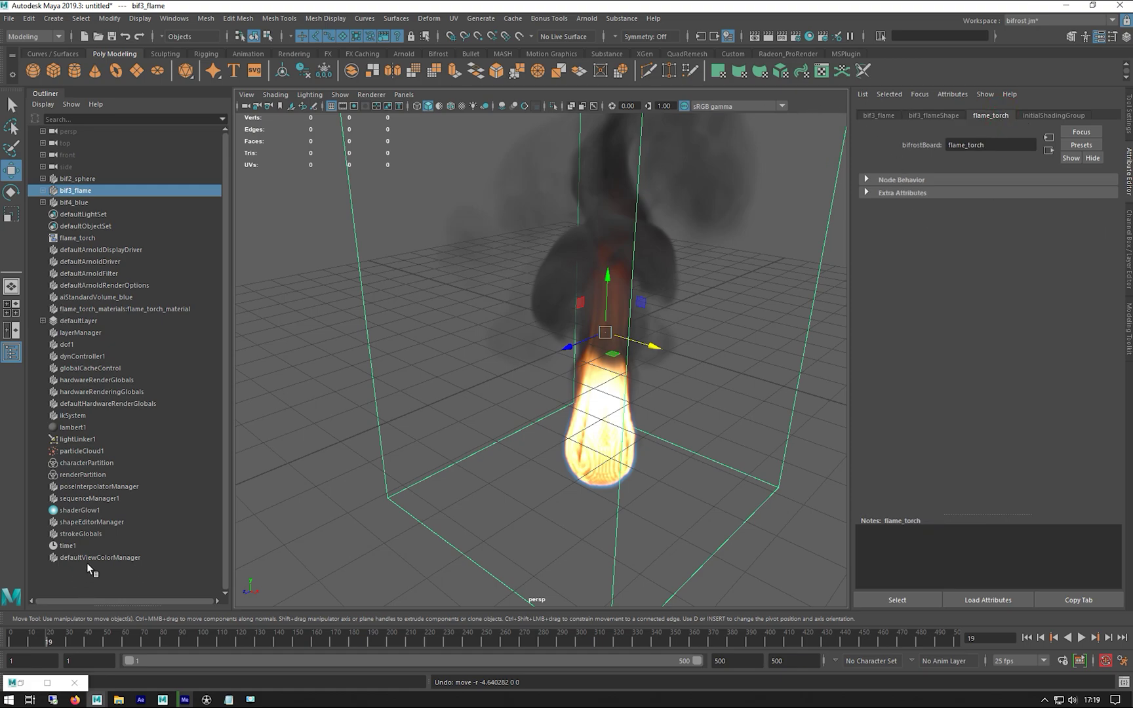
{"action": "left_click", "coordinate": [94, 309]}
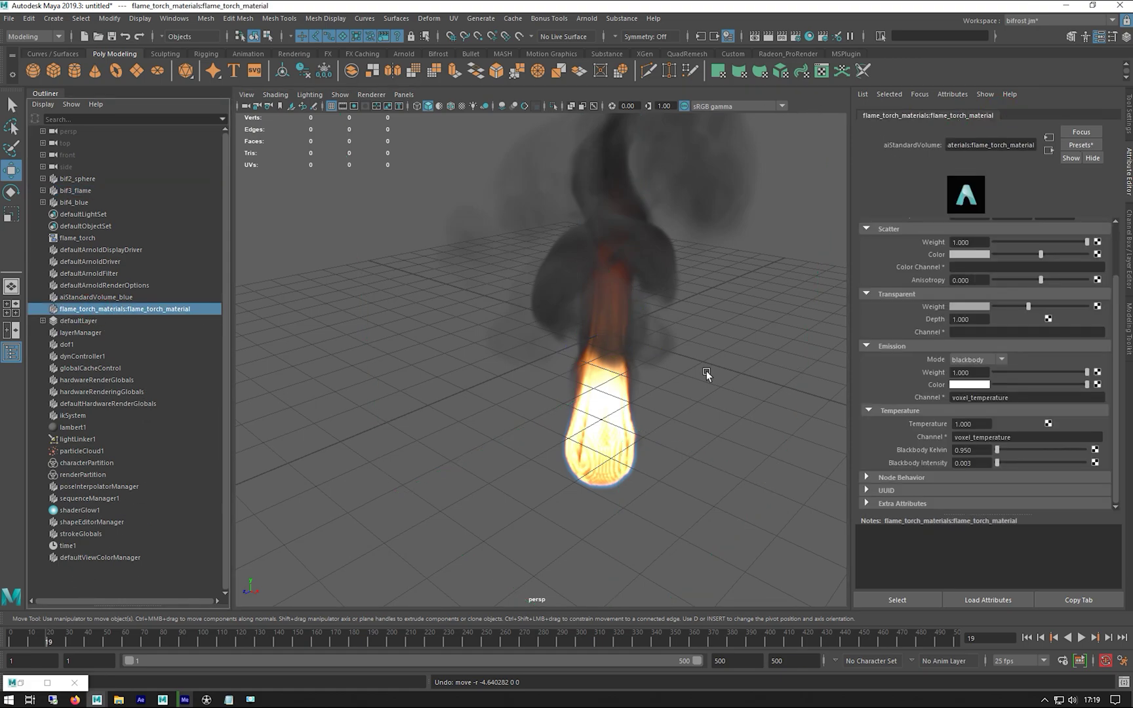
{"action": "left_click", "coordinate": [974, 464]}
{"action": "key", "text": "BackSpace"}
{"action": "type", "text": "1"}
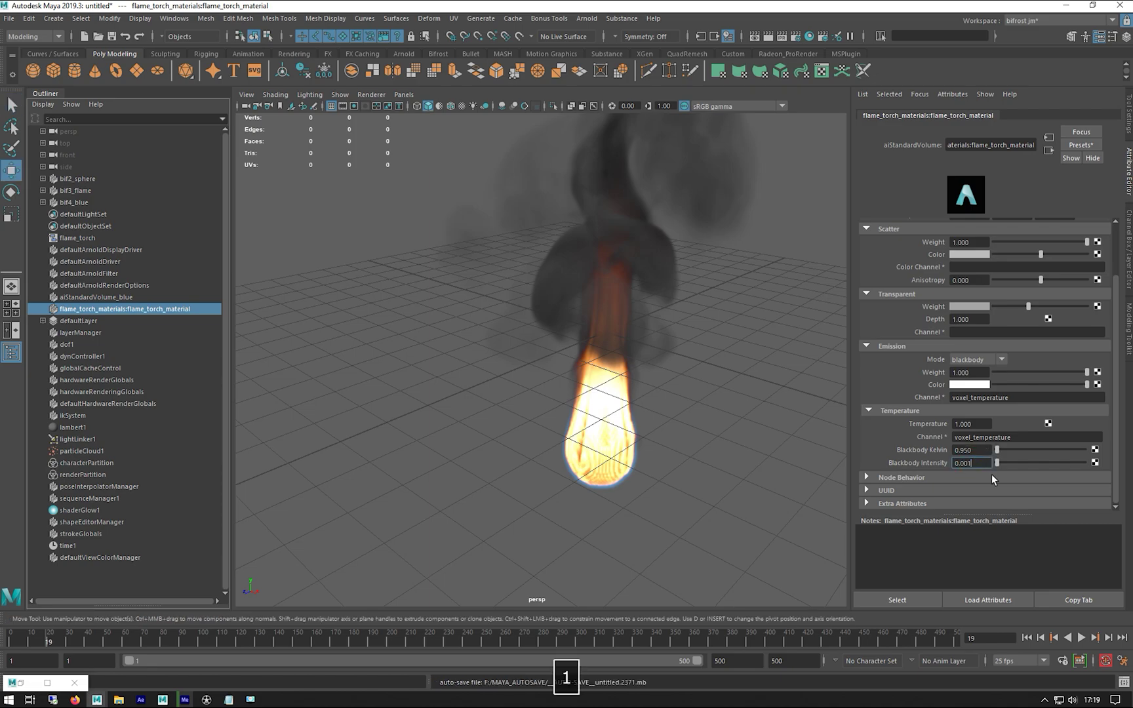
{"action": "key", "text": "Return"}
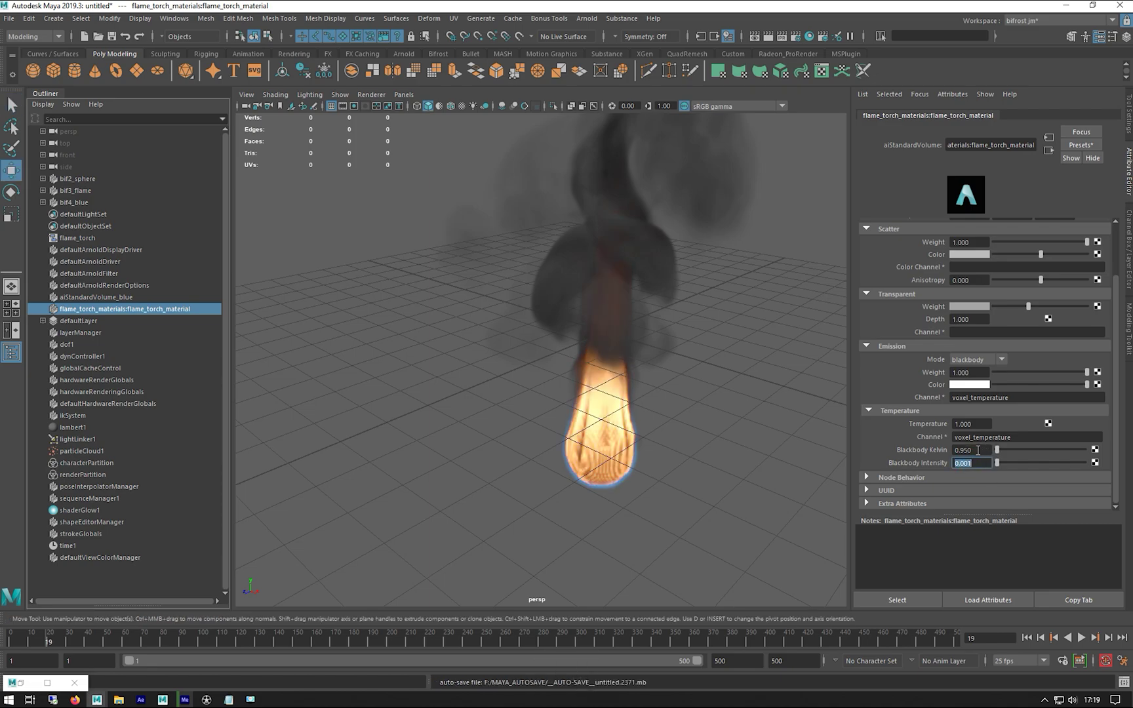
{"action": "double_click", "coordinate": [969, 424]}
{"action": "type", "text": "0.5"}
{"action": "key", "text": "Return"}
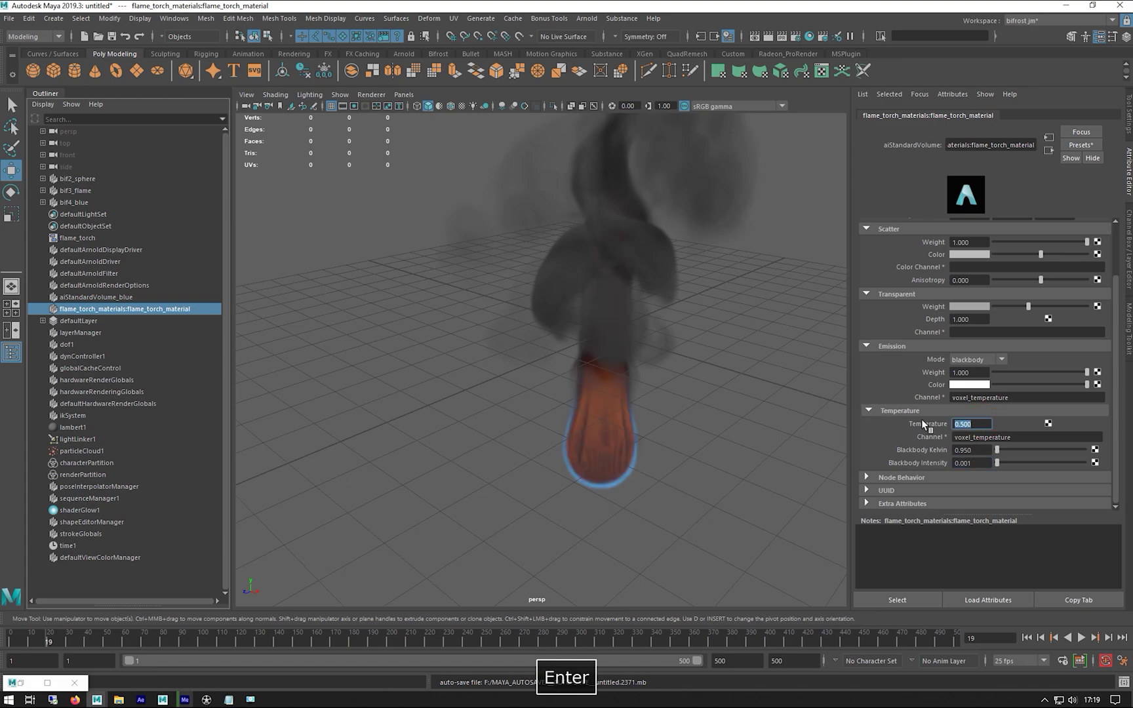
{"action": "type", "text": ".9"}
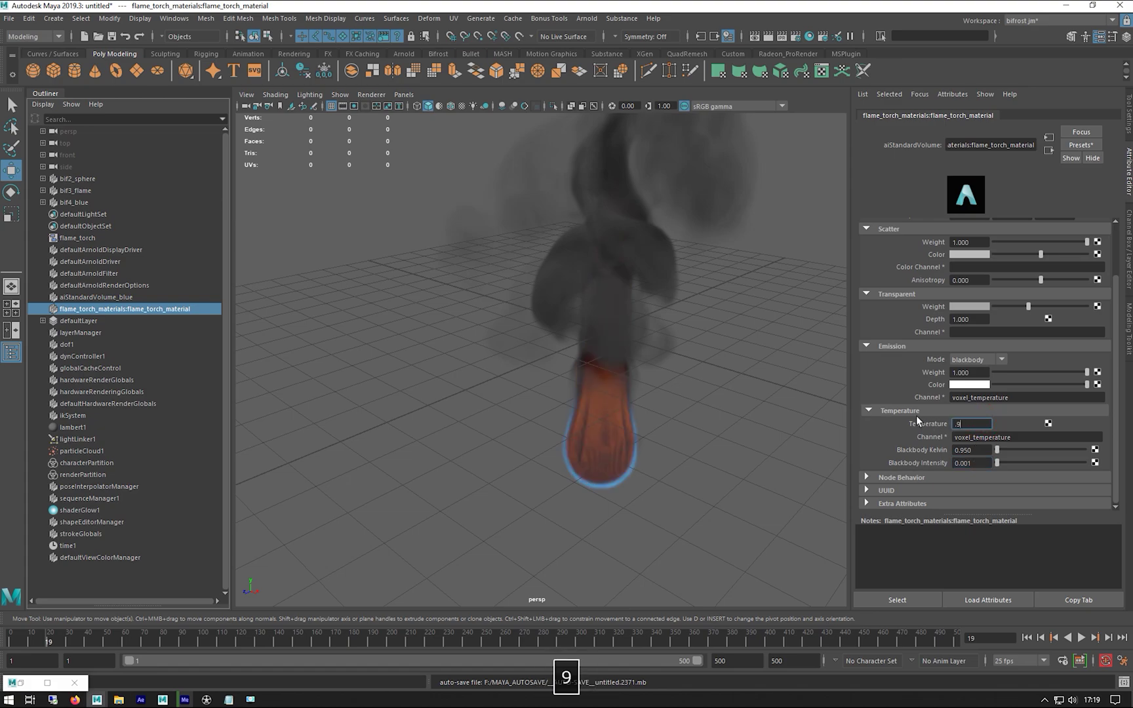
{"action": "key", "text": "Return"}
{"action": "left_click_drag", "start_coordinate": [384, 455], "coordinate": [529, 309], "text": "alt"}
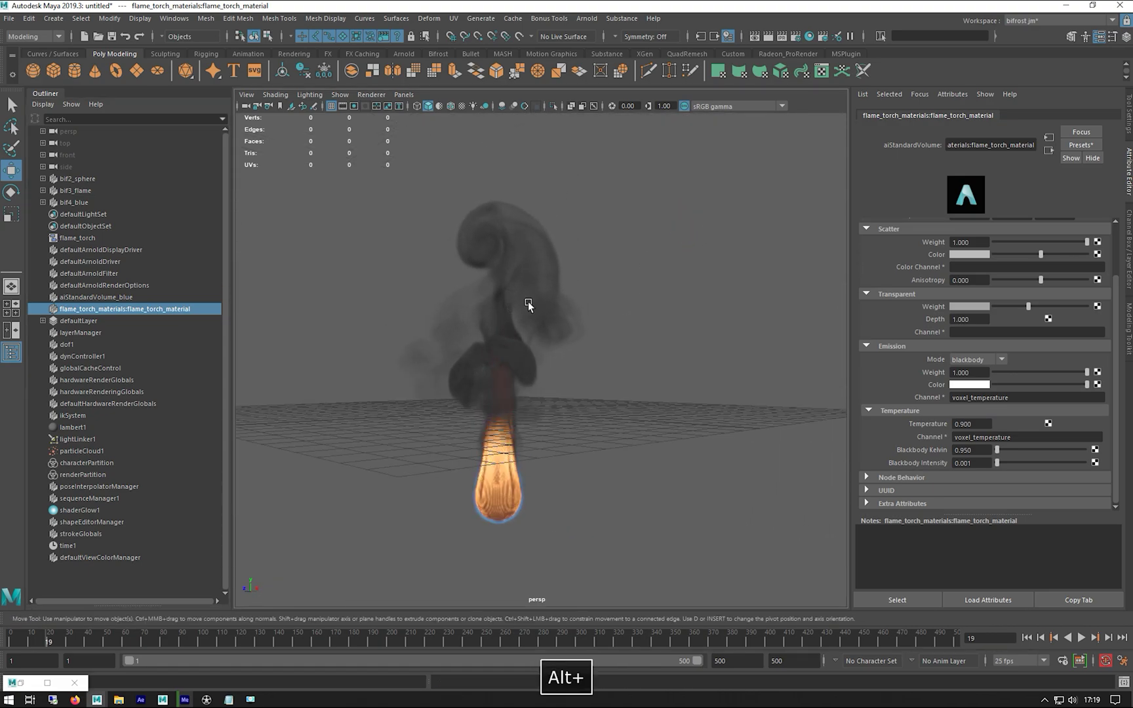
Step: Add an Arnold Physical Sky (aiPhysicalSky1 with aiSkyDomeLight1) from the Arnold Lights menu
{"action": "left_click", "coordinate": [587, 20]}
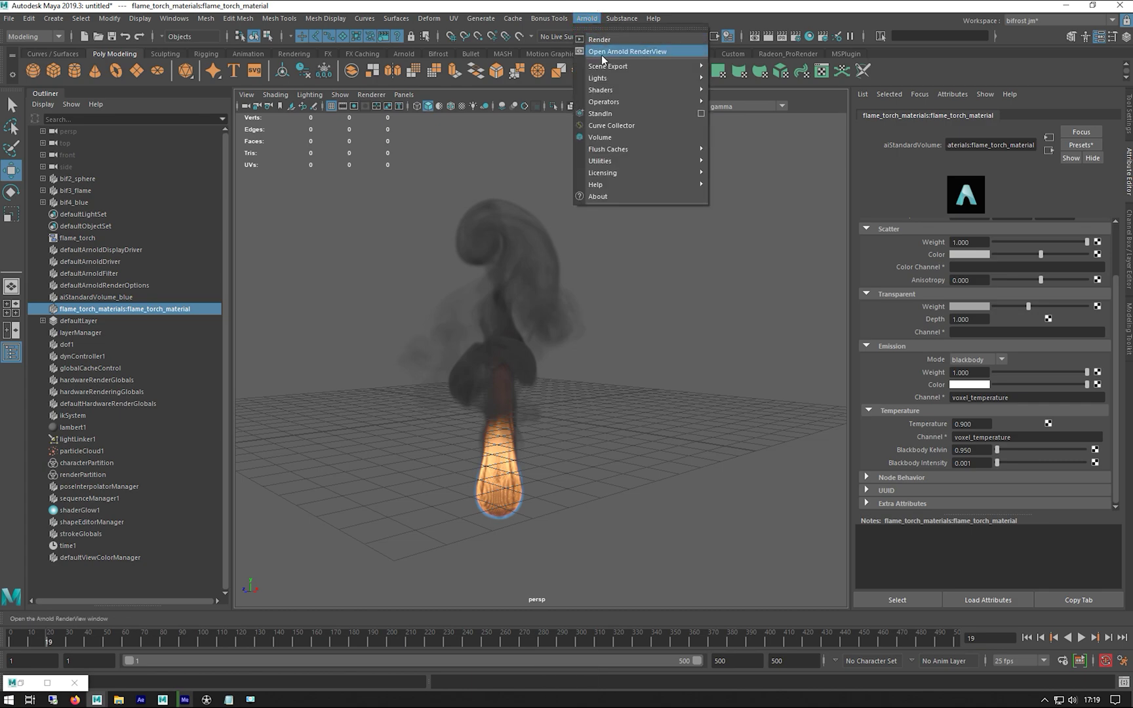
{"action": "mouse_move", "coordinate": [607, 78]}
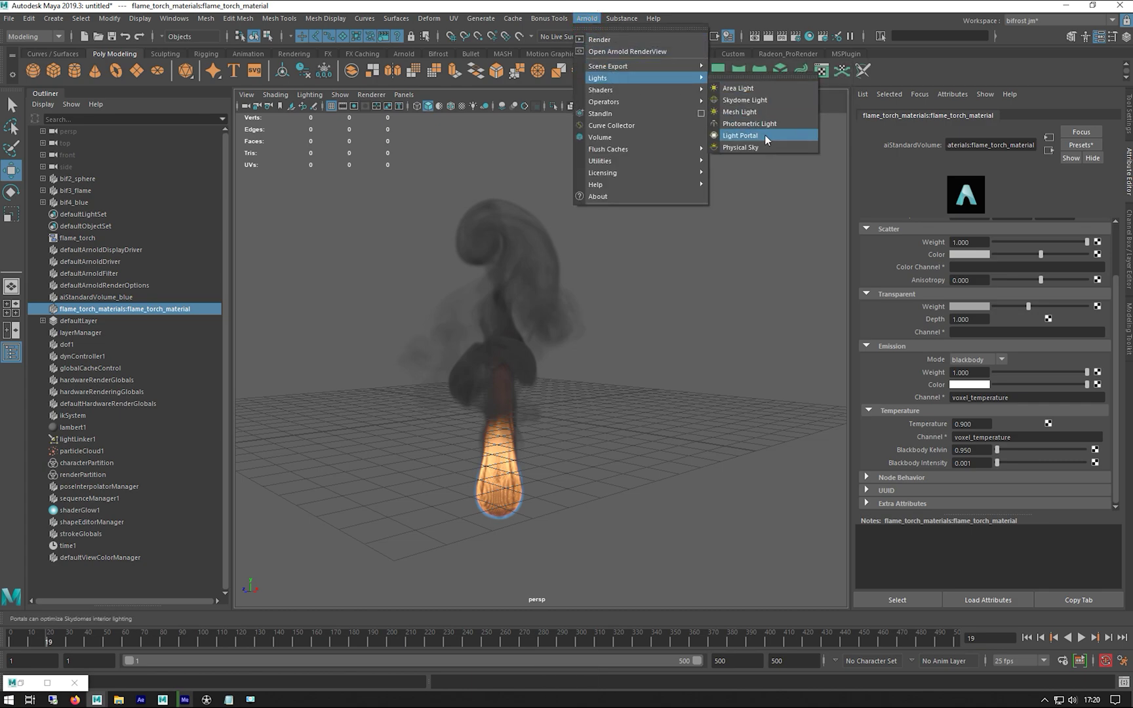
{"action": "left_click", "coordinate": [746, 148]}
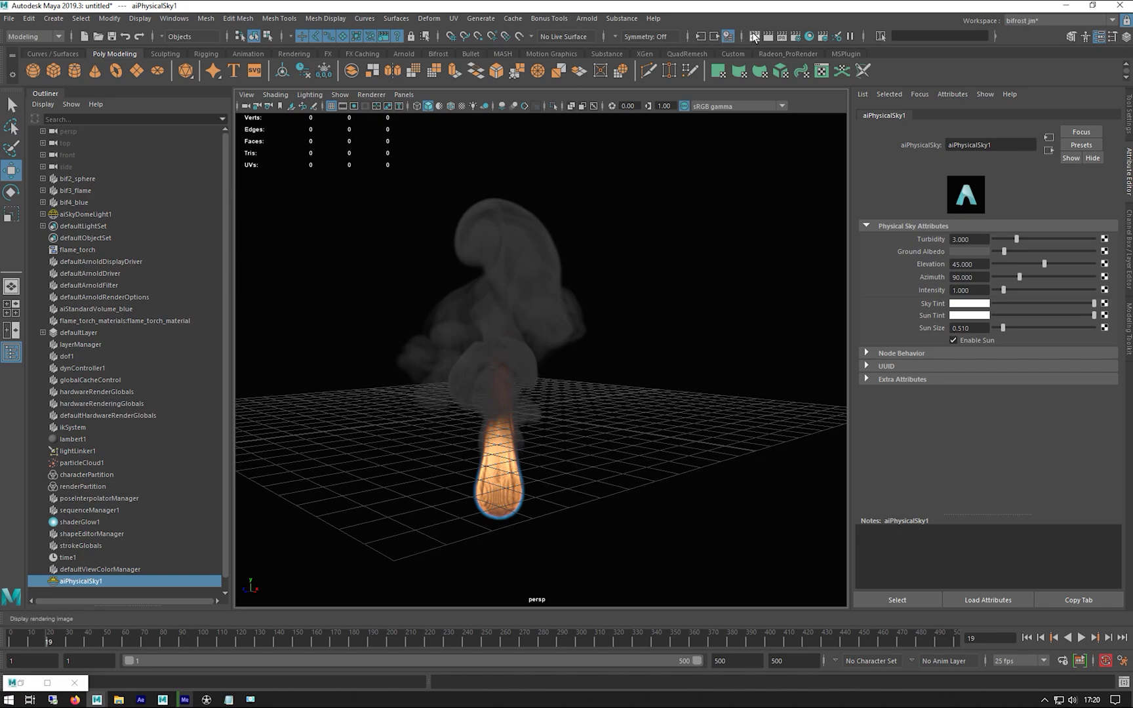
{"action": "left_click", "coordinate": [578, 18]}
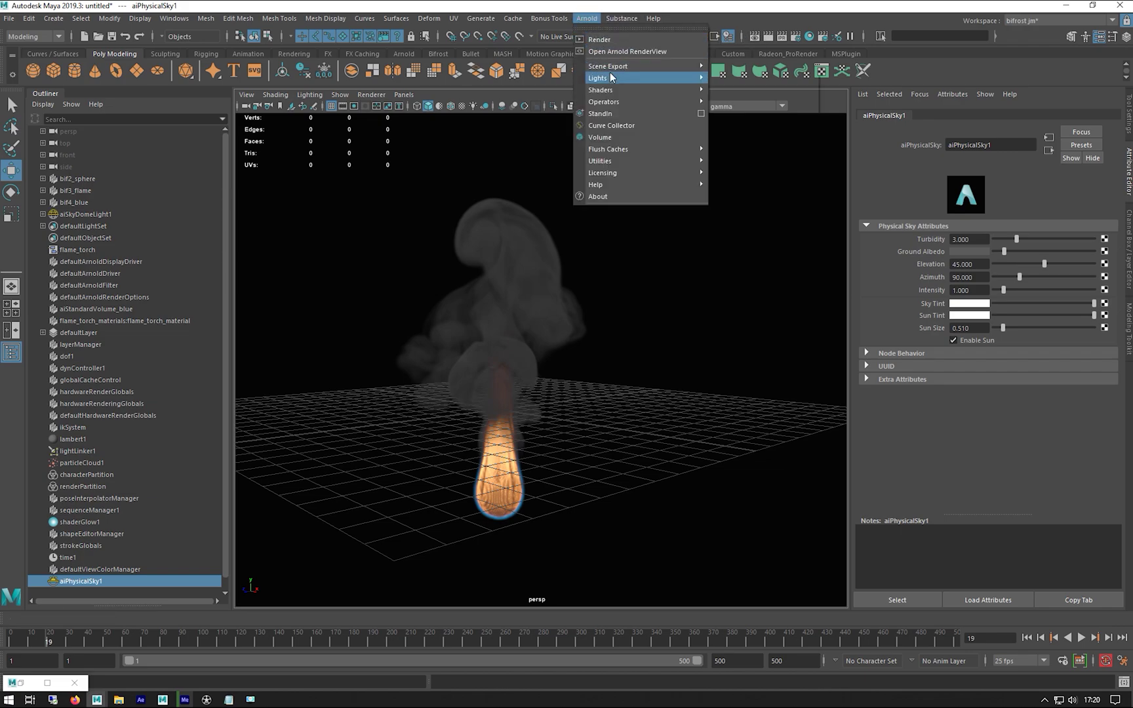
Step: Open the Arnold RenderView window
{"action": "left_click", "coordinate": [610, 53]}
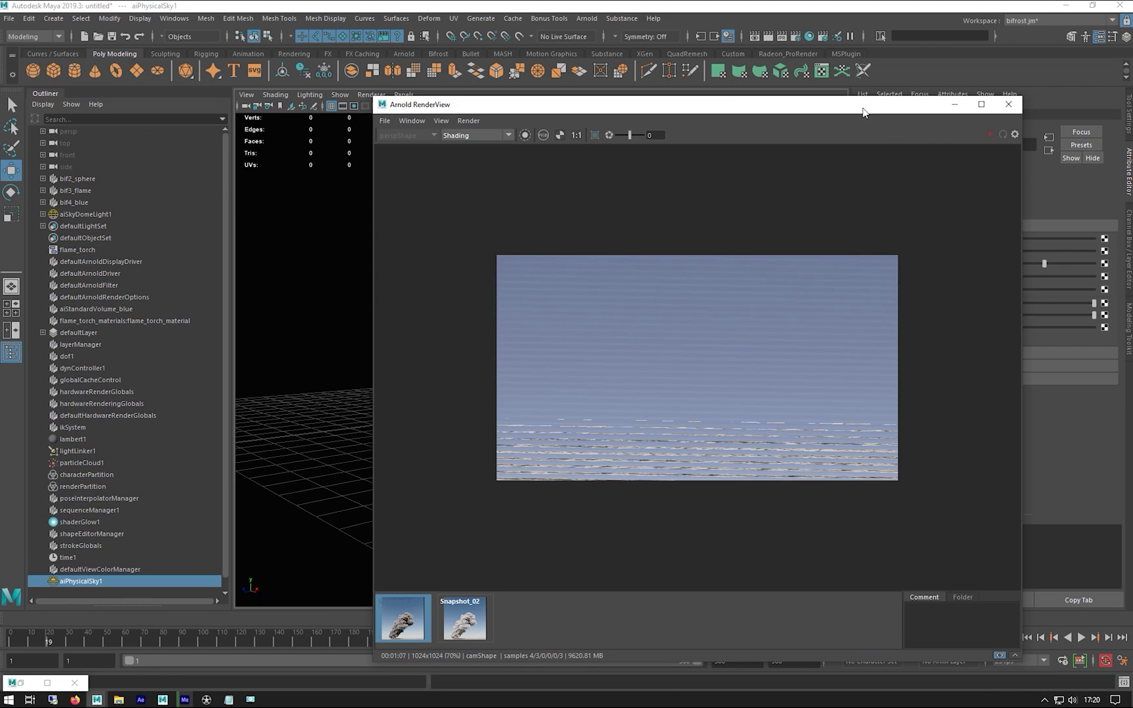
{"action": "left_click_drag", "start_coordinate": [864, 112], "coordinate": [685, 109]}
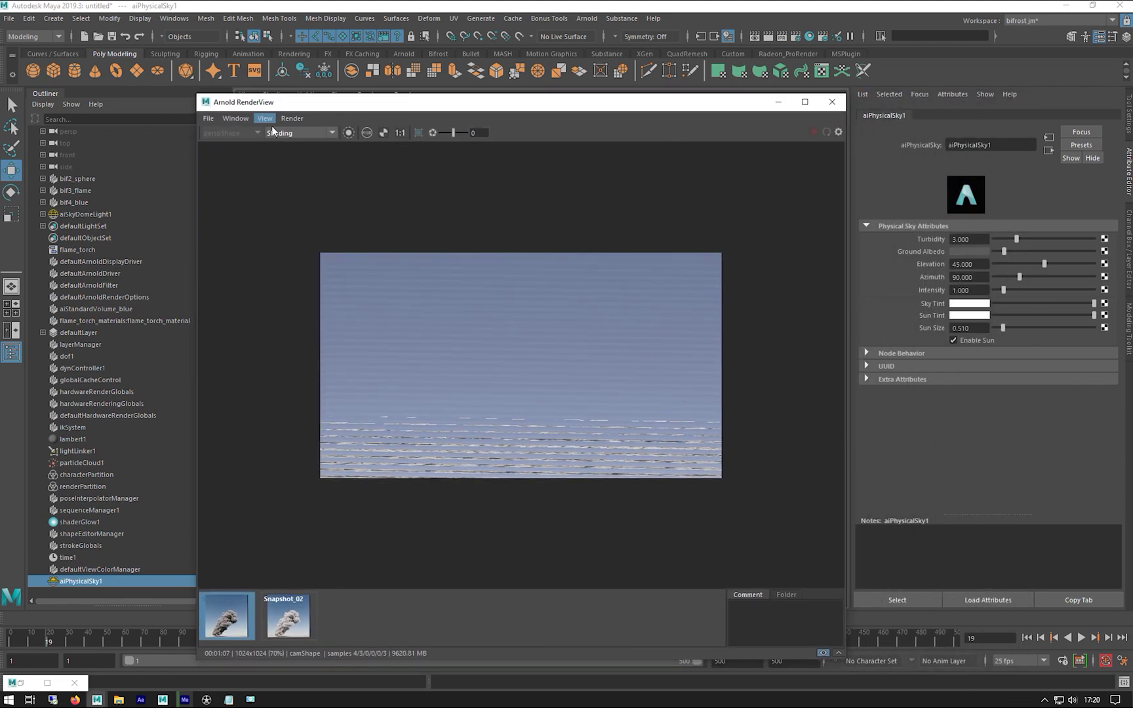
{"action": "left_click", "coordinate": [831, 103]}
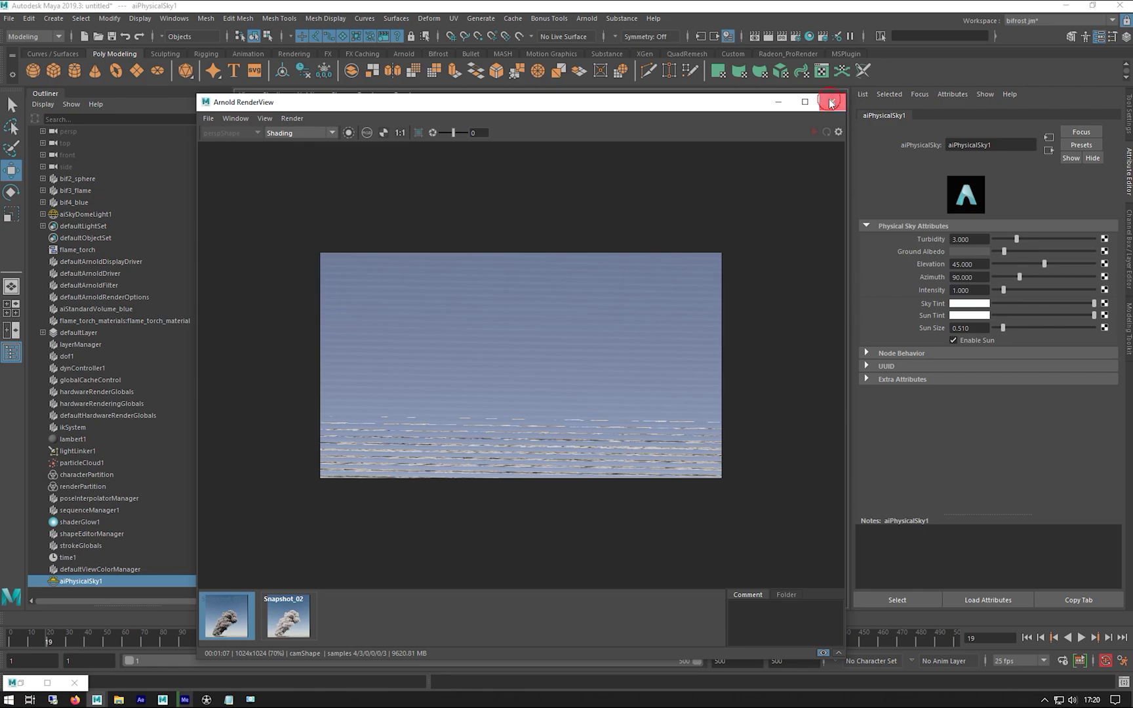
{"action": "left_click", "coordinate": [585, 18]}
{"action": "left_click", "coordinate": [604, 57]}
Step: Delete the two old snapshots from the RenderView
{"action": "right_click", "coordinate": [248, 609]}
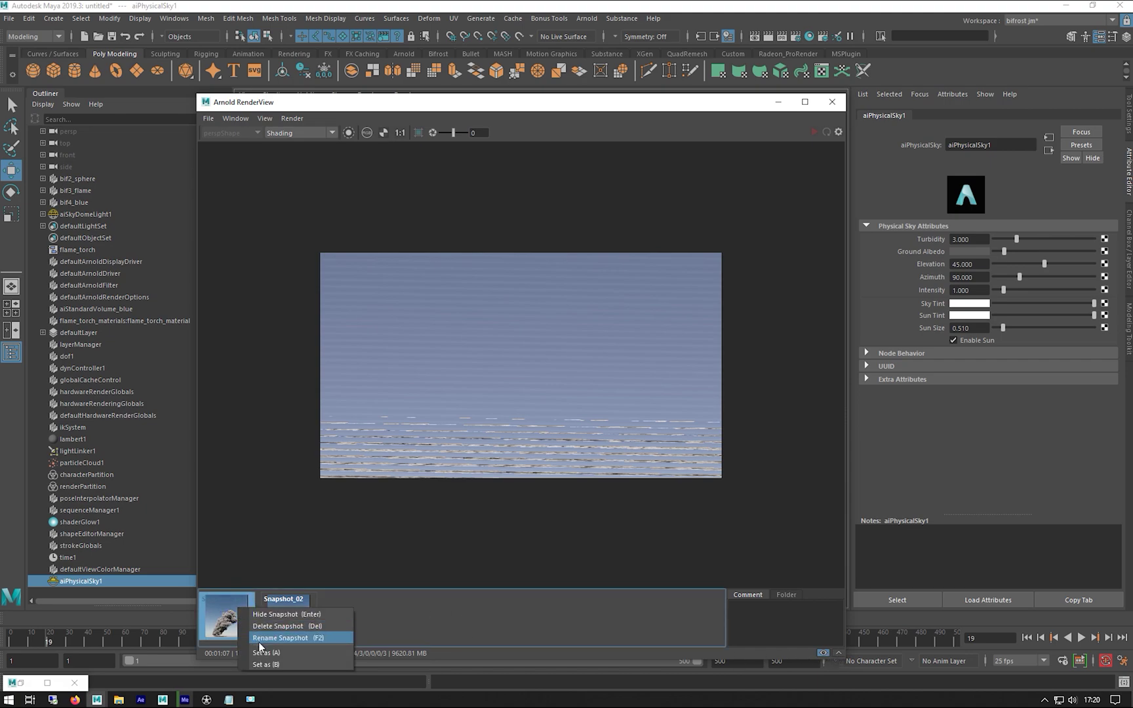
{"action": "left_click", "coordinate": [259, 627]}
{"action": "right_click", "coordinate": [229, 609]}
{"action": "left_click", "coordinate": [241, 626]}
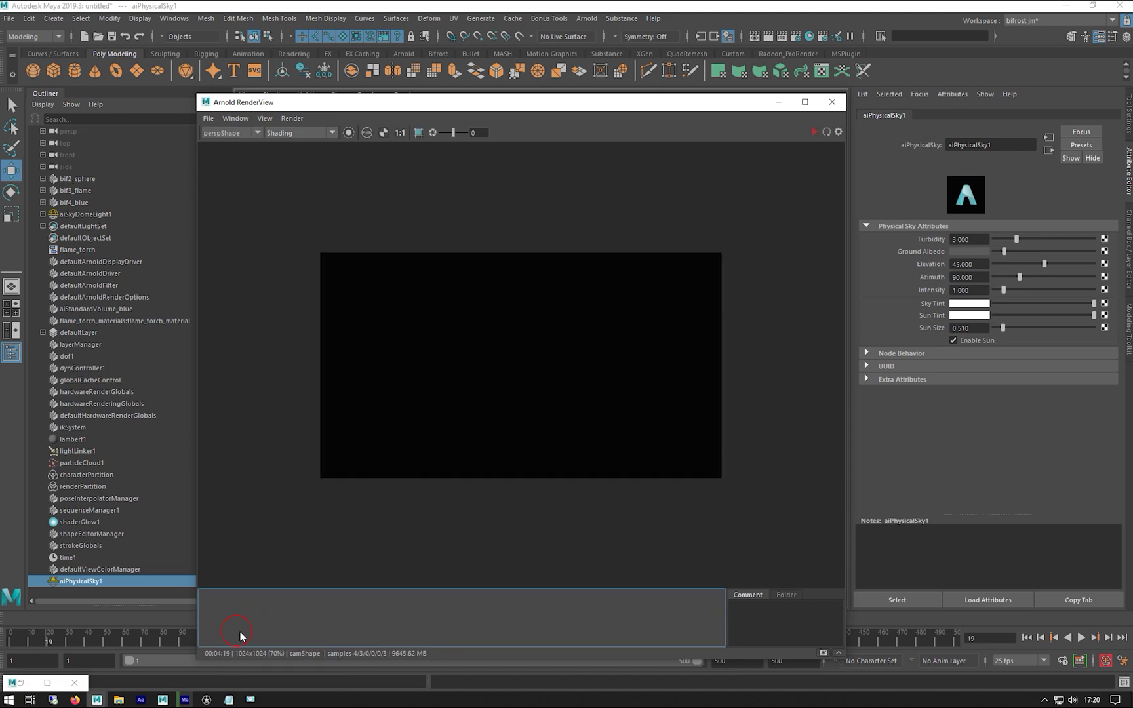
Step: Start an IPR render of the flame and reposition the RenderView window
{"action": "left_click", "coordinate": [813, 133]}
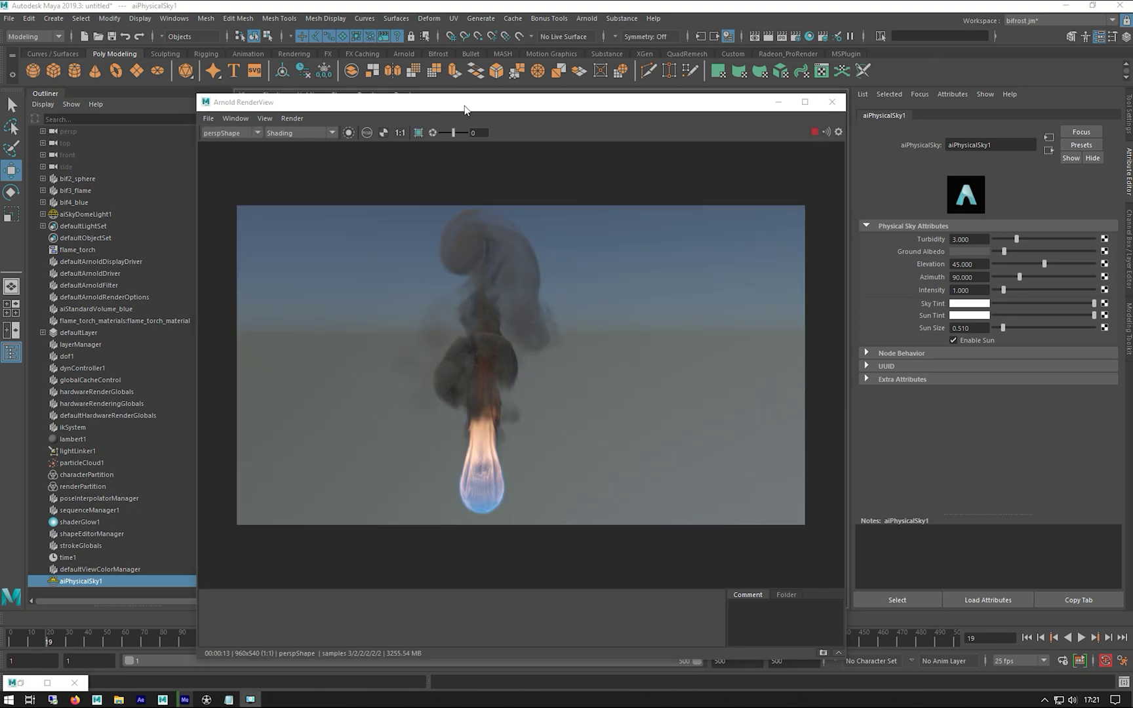
{"action": "left_click_drag", "start_coordinate": [467, 103], "coordinate": [446, 78]}
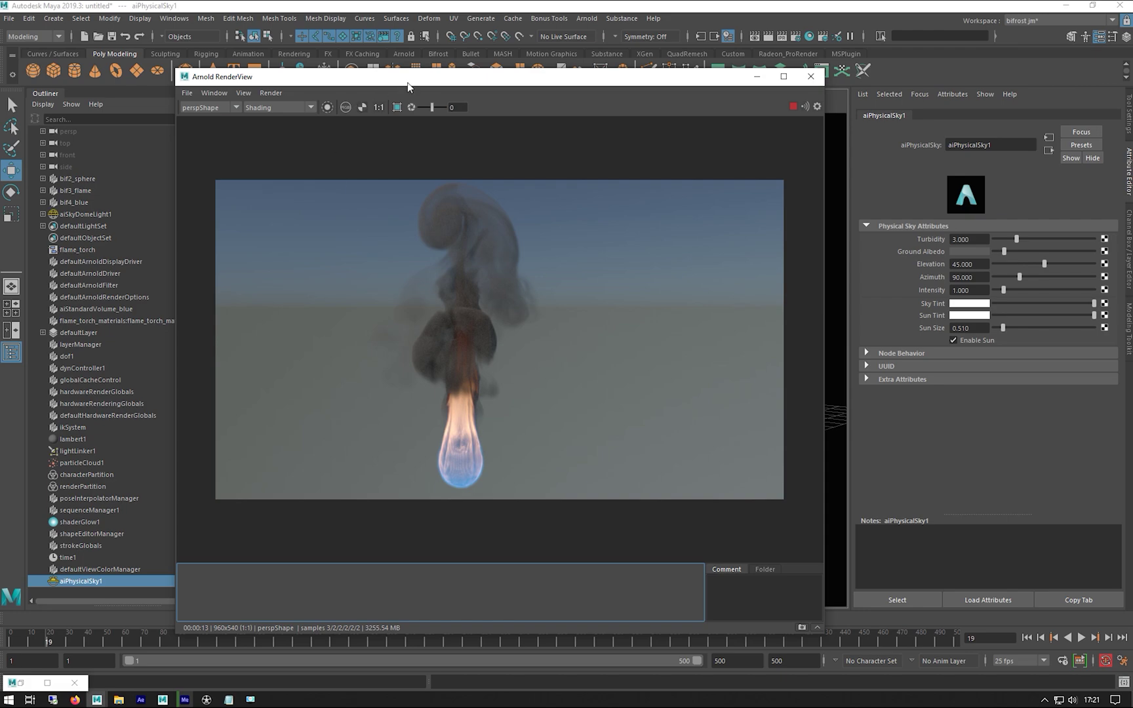
{"action": "left_click_drag", "start_coordinate": [406, 83], "coordinate": [431, 87]}
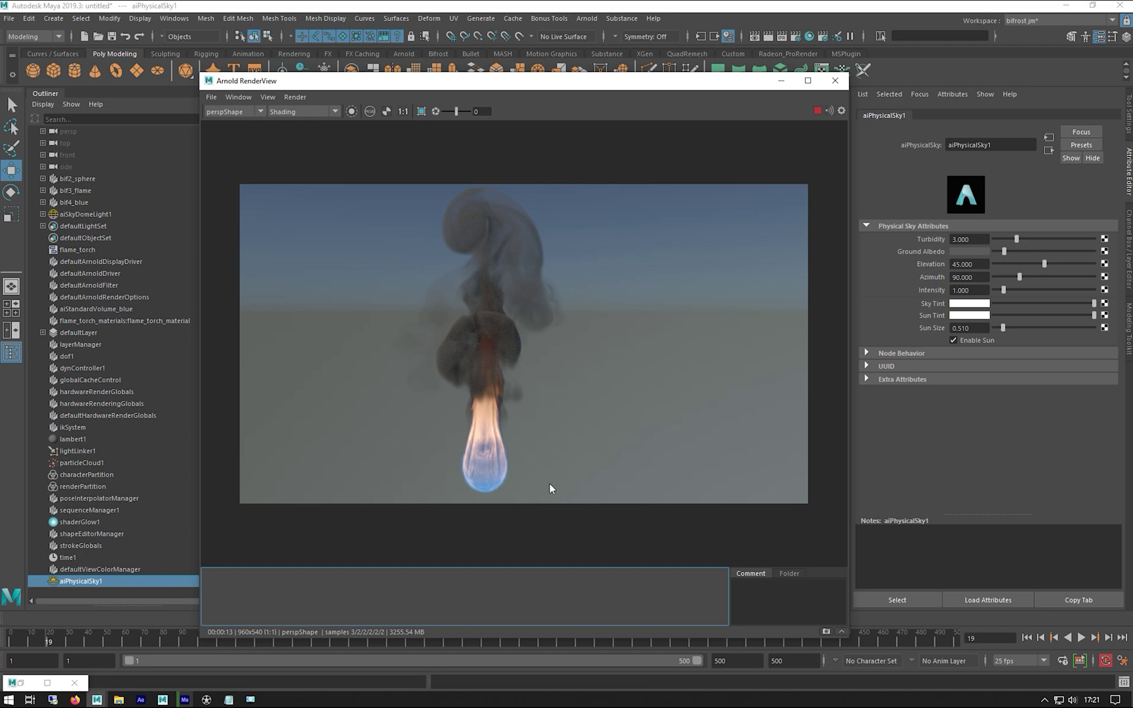
Step: Move the RenderView aside and hide bif3_flame from the render
{"action": "left_click", "coordinate": [83, 190]}
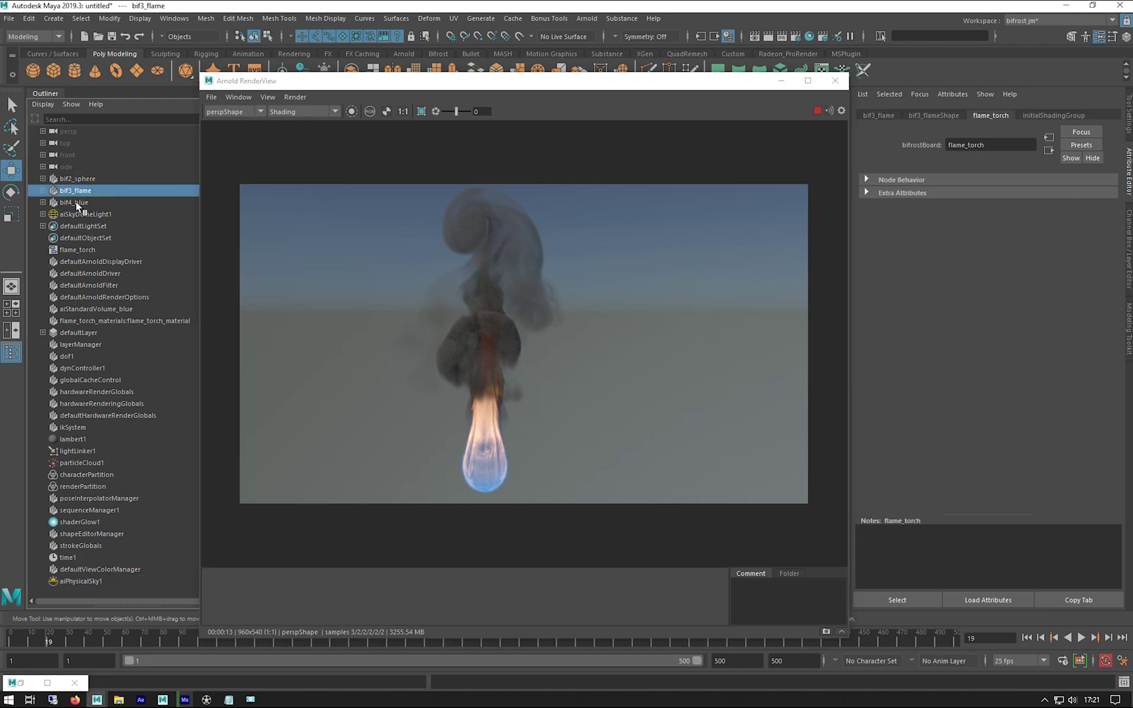
{"action": "left_click", "coordinate": [78, 201]}
{"action": "left_click_drag", "start_coordinate": [603, 80], "coordinate": [743, 84]}
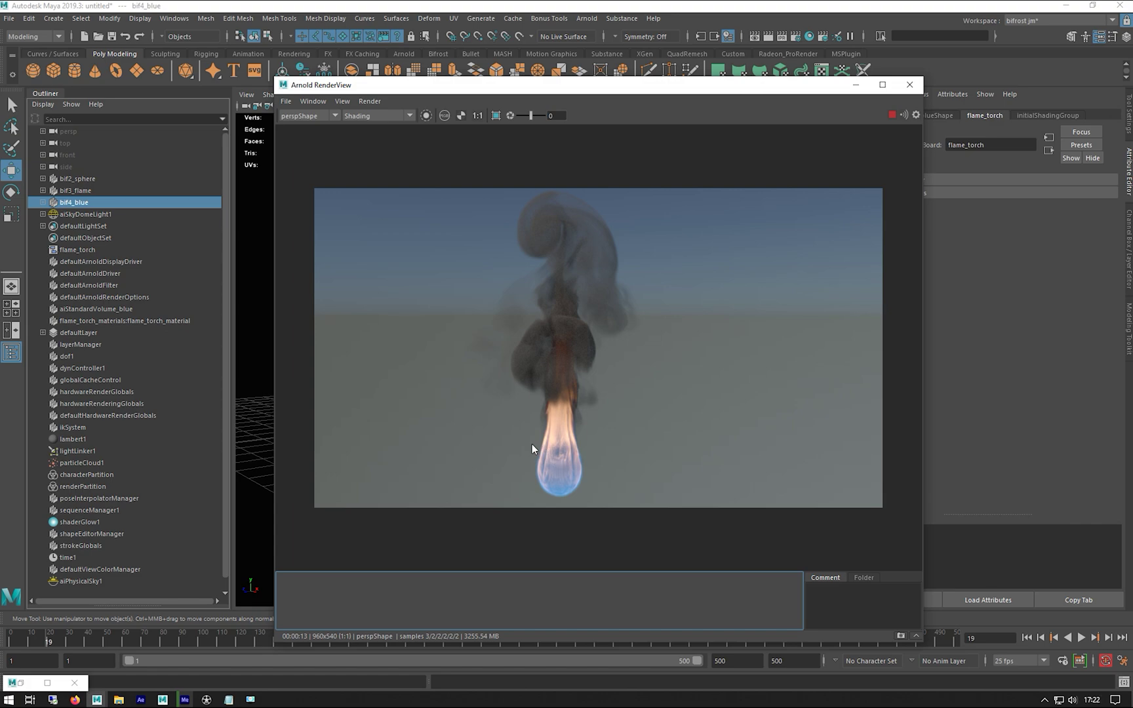
{"action": "left_click_drag", "start_coordinate": [599, 92], "coordinate": [553, 171]}
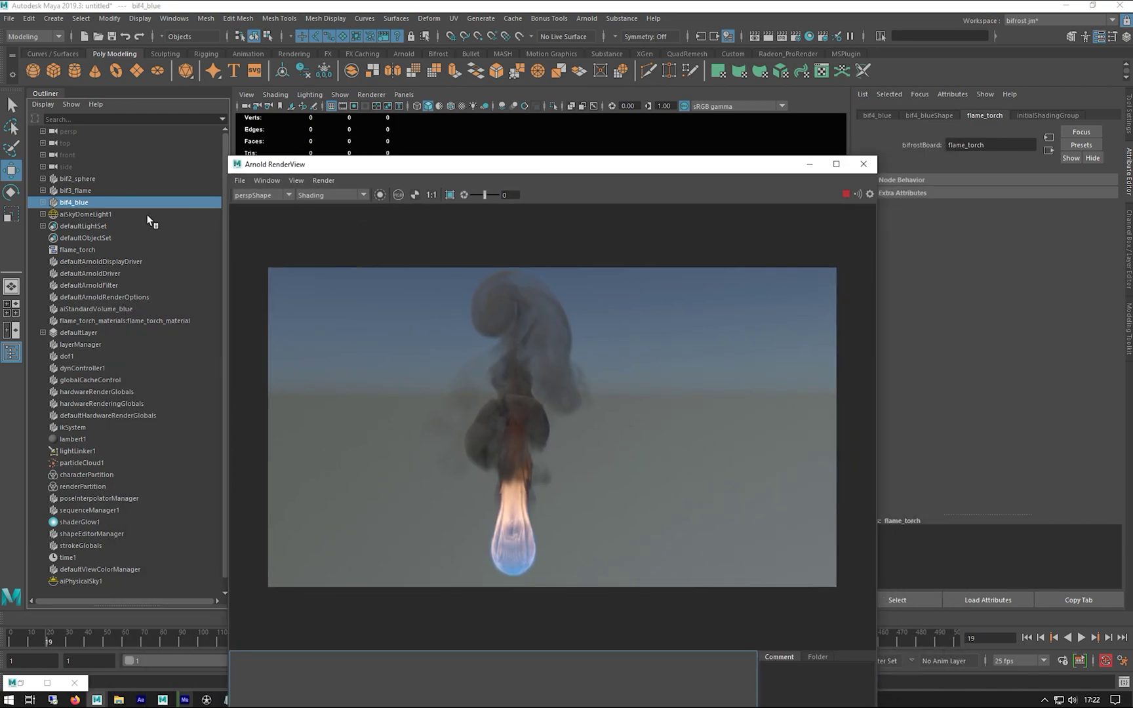
{"action": "left_click", "coordinate": [70, 191]}
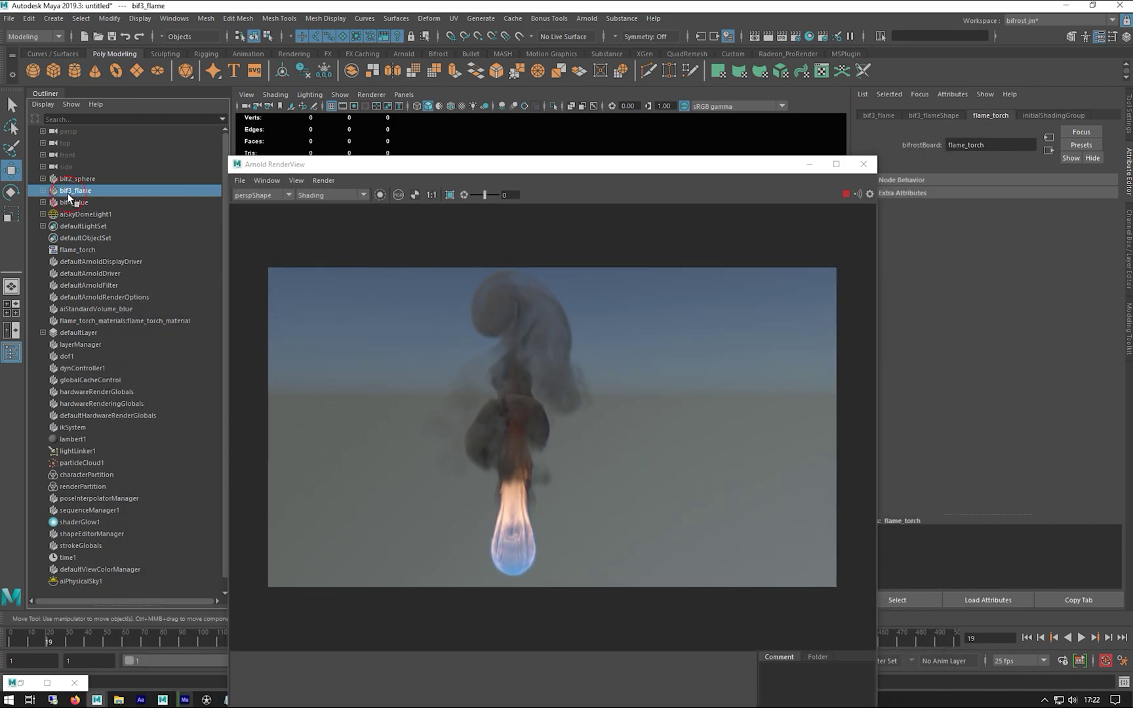
{"action": "key", "text": "h"}
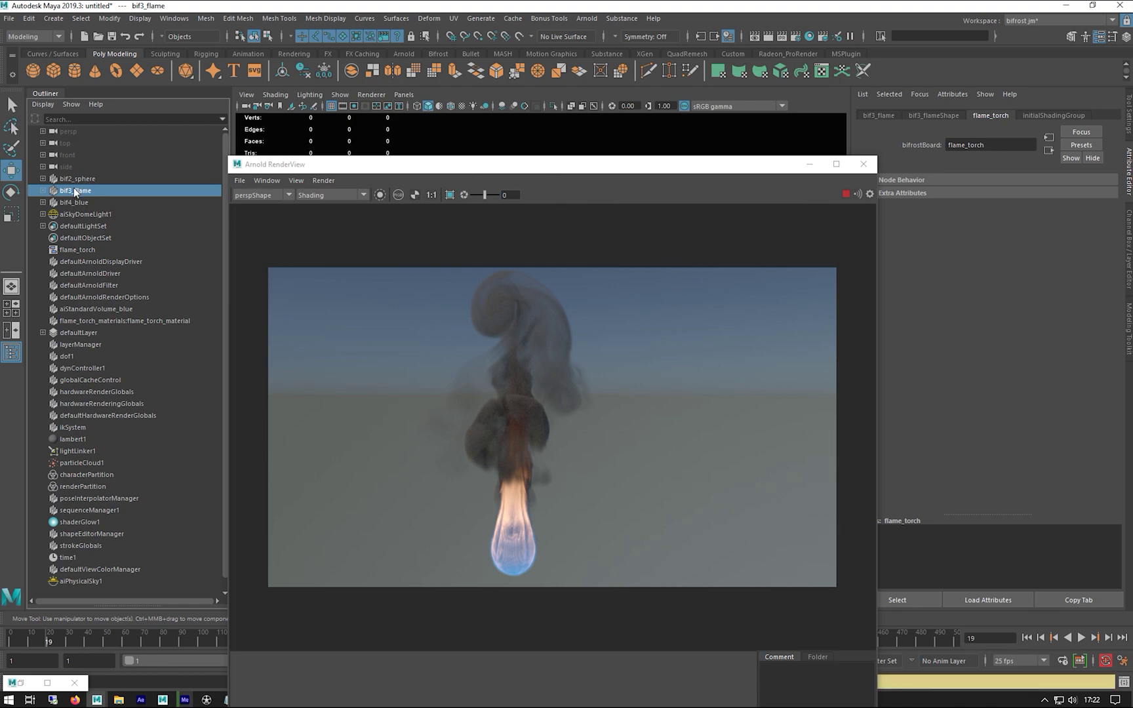
{"action": "left_click_drag", "start_coordinate": [404, 166], "coordinate": [446, 134]}
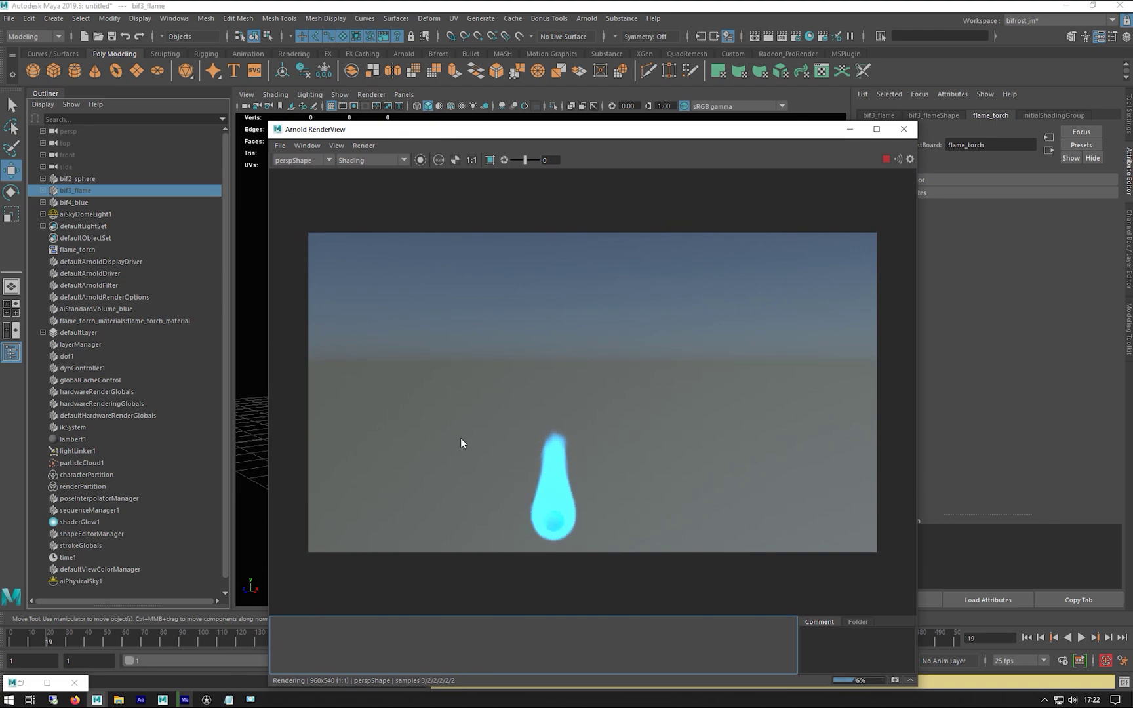
Step: Hide bif3_flame and toggle bif4_blue off and on to compare, leaving it visible
{"action": "left_click", "coordinate": [71, 190]}
{"action": "key", "text": "h"}
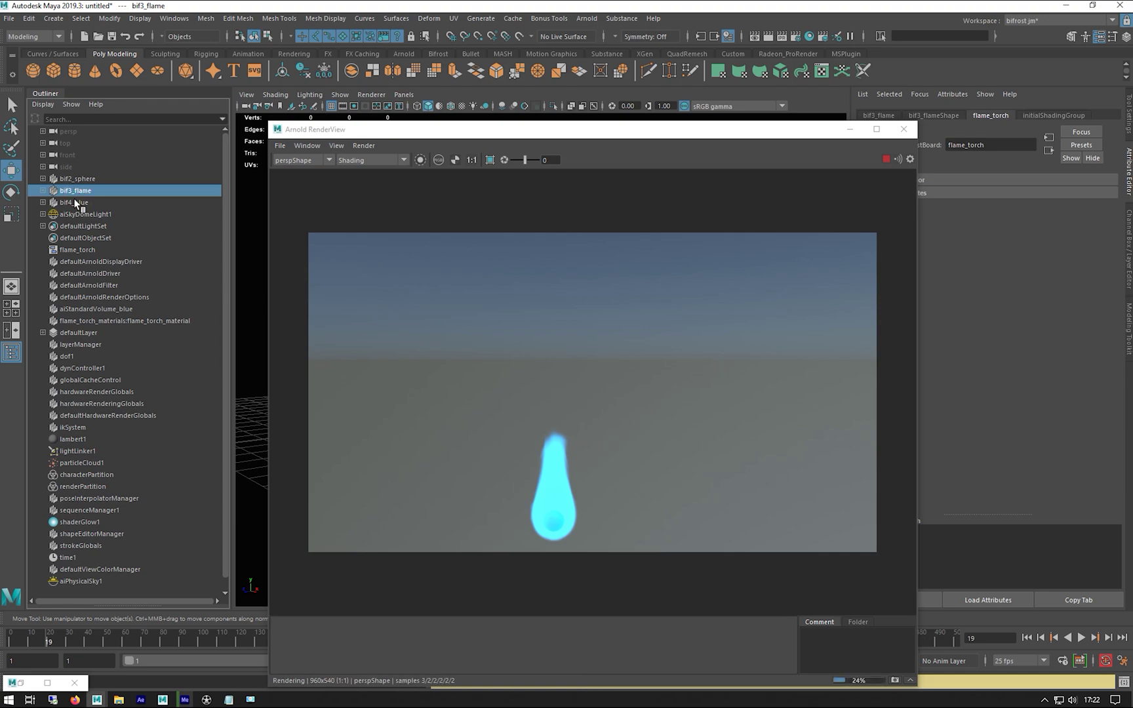
{"action": "left_click", "coordinate": [76, 203]}
{"action": "key", "text": "h"}
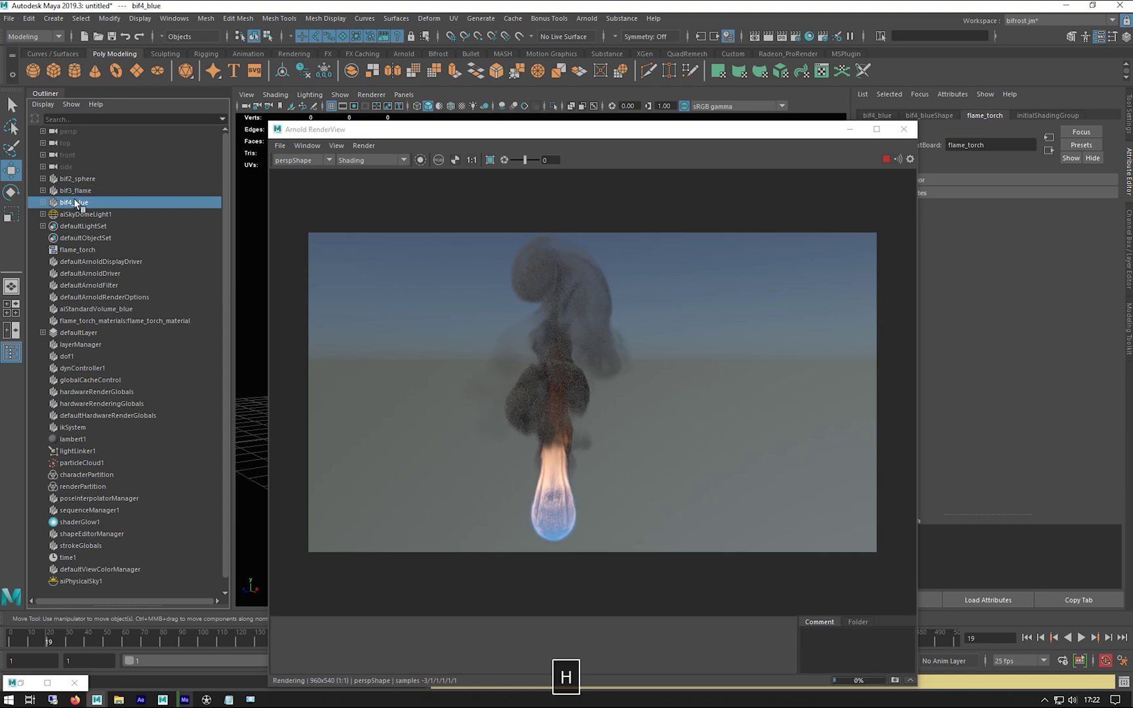
{"action": "key", "text": "h"}
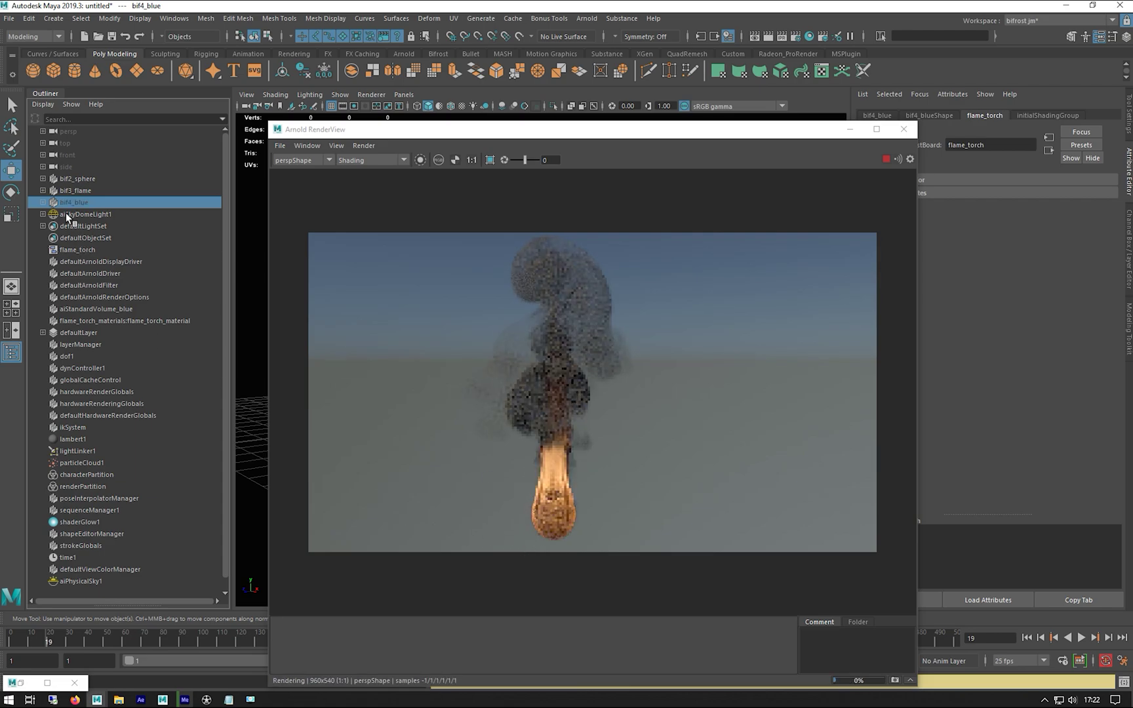
{"action": "key", "text": "h"}
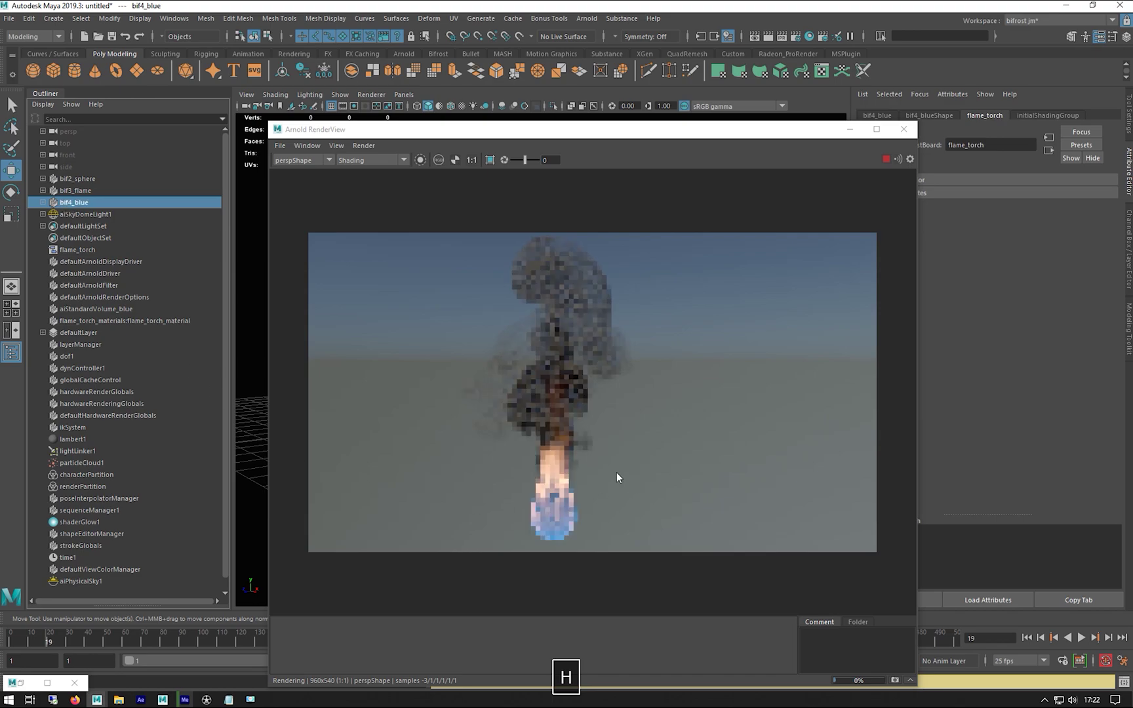
Step: Reposition the RenderView, zoom and pan onto the flame, then bring djv forward
{"action": "left_click", "coordinate": [514, 131]}
{"action": "left_click_drag", "start_coordinate": [446, 96], "coordinate": [421, 69]}
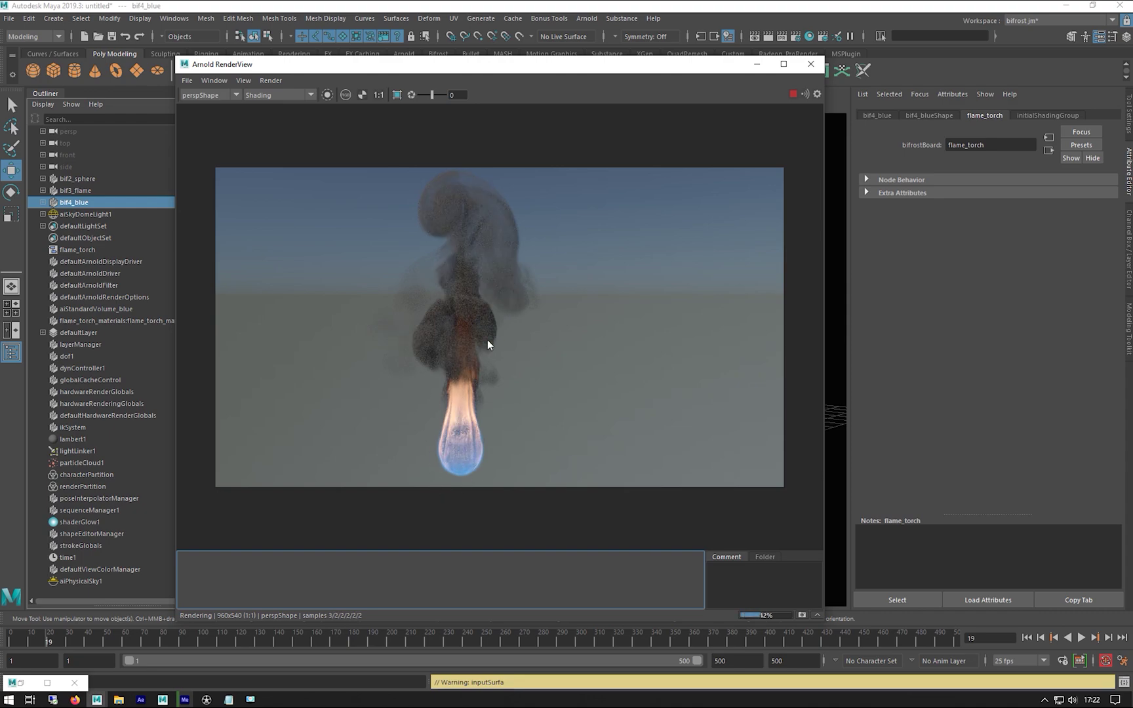
{"action": "left_click_drag", "start_coordinate": [501, 66], "coordinate": [492, 56]}
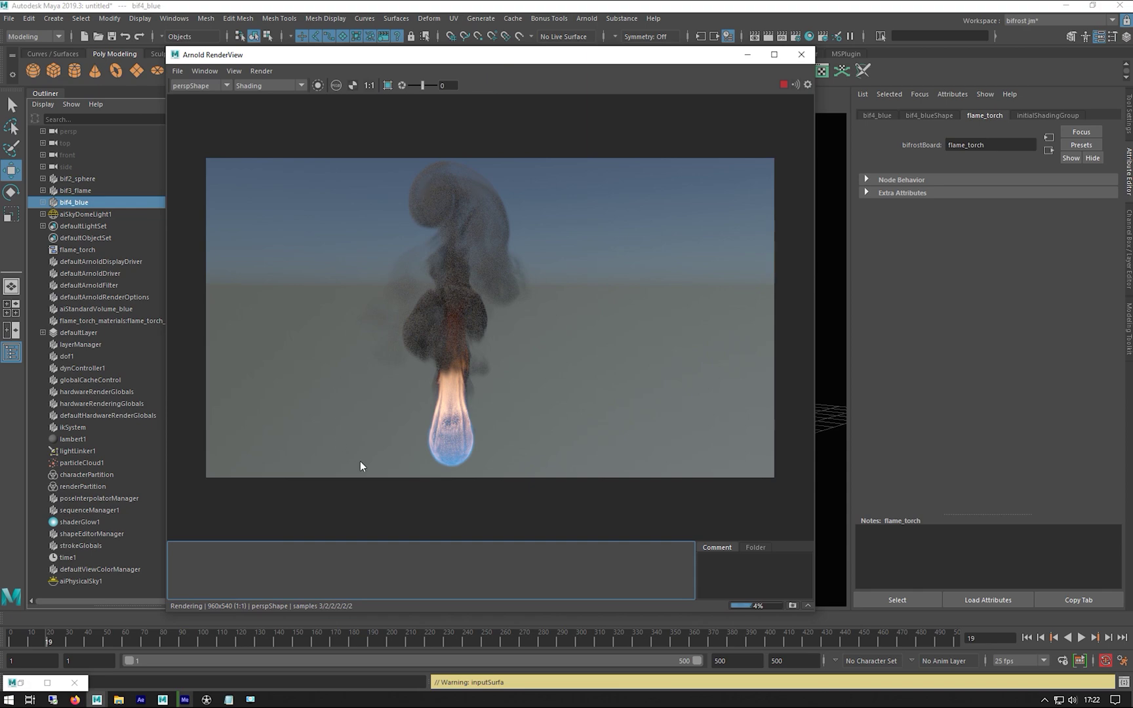
{"action": "scroll", "coordinate": [648, 214], "scroll_direction": "up", "scroll_amount": 1}
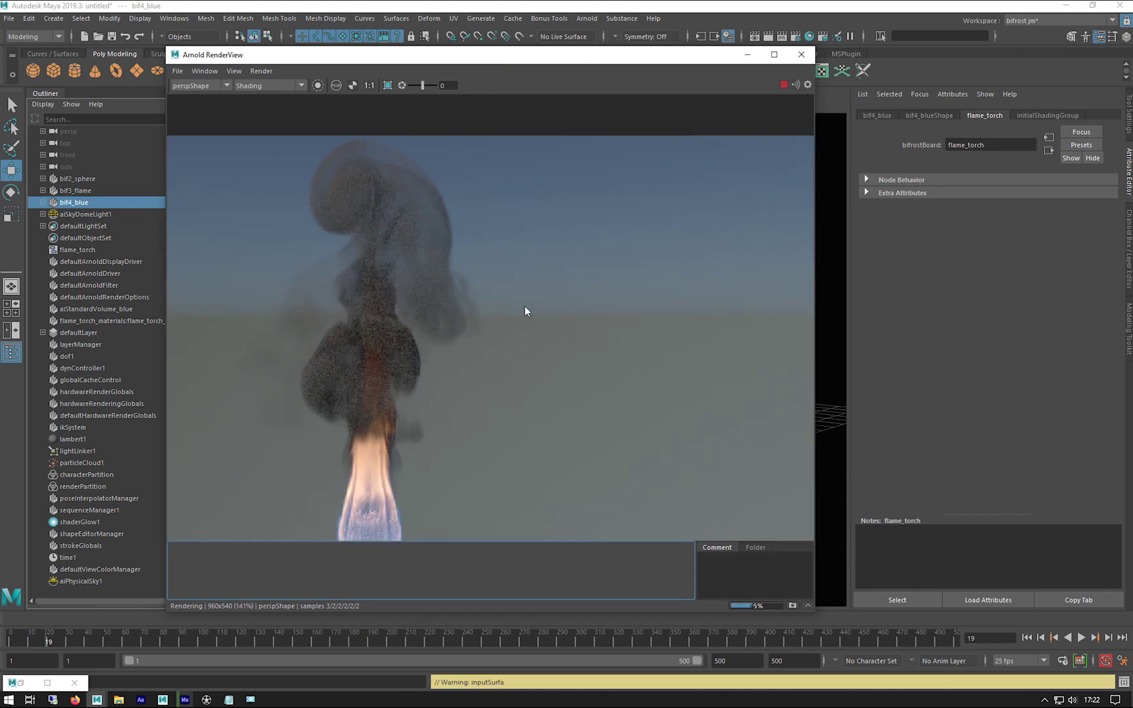
{"action": "middle_click_drag", "start_coordinate": [464, 391], "coordinate": [529, 253], "text": "alt"}
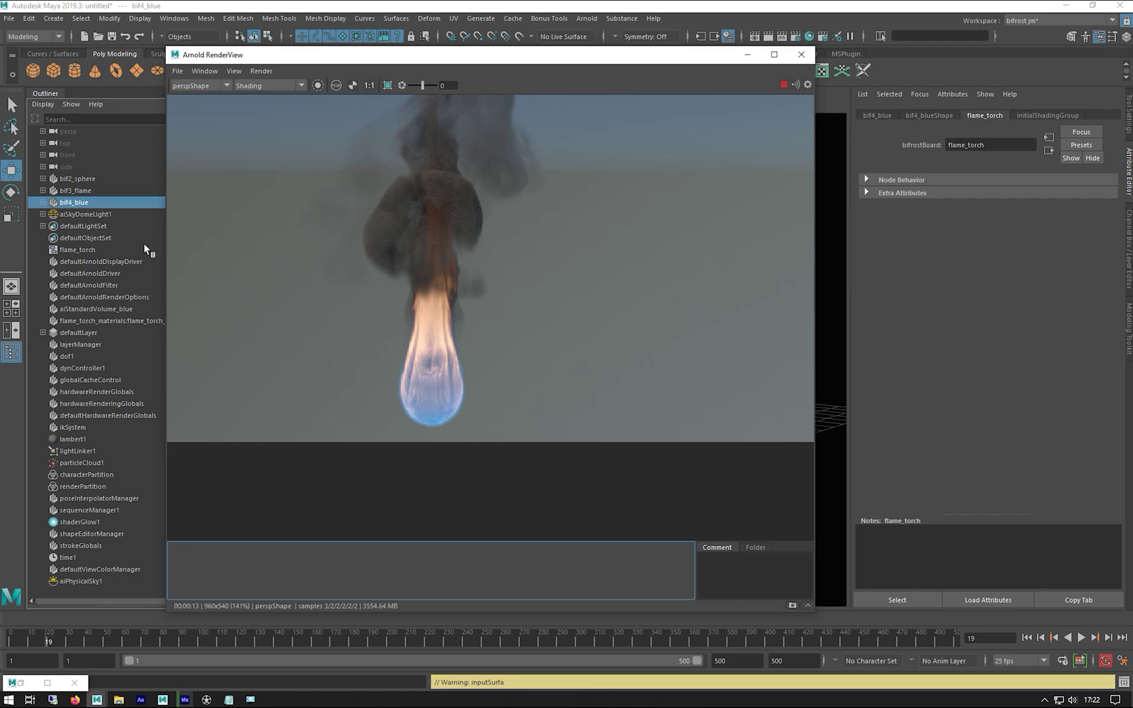
{"action": "left_click", "coordinate": [207, 699]}
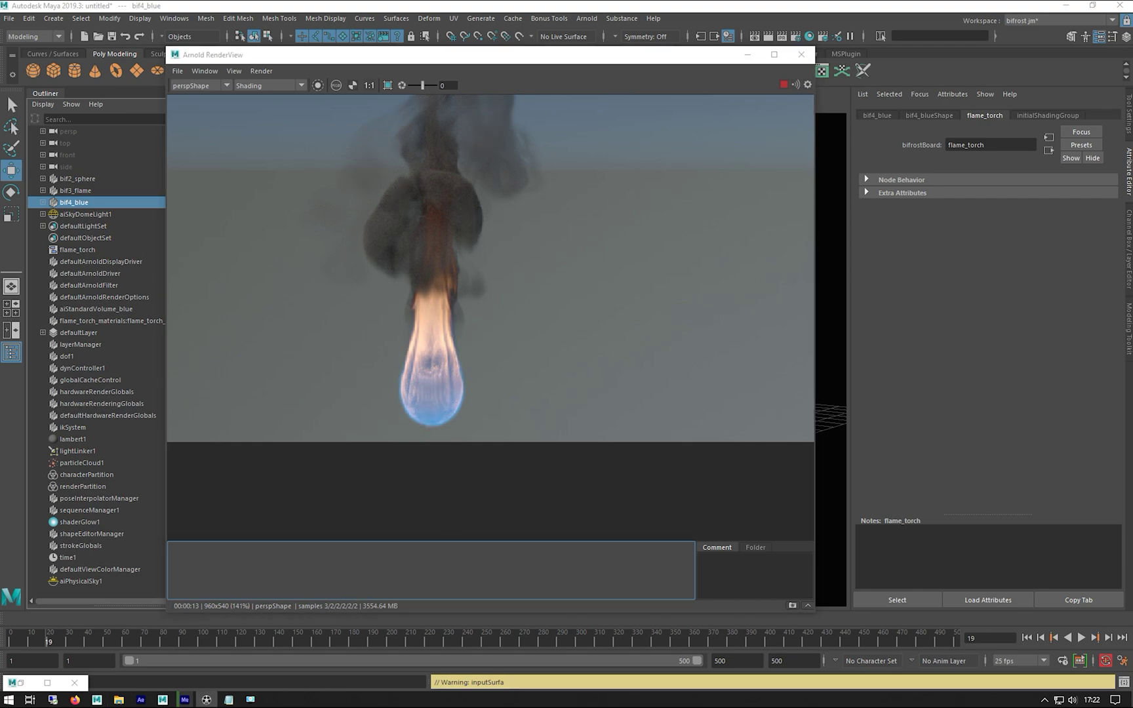
Step: Play the bg_bunsen_test_03 flame sequence in djv with the viewer maximized
{"action": "left_click", "coordinate": [487, 561]}
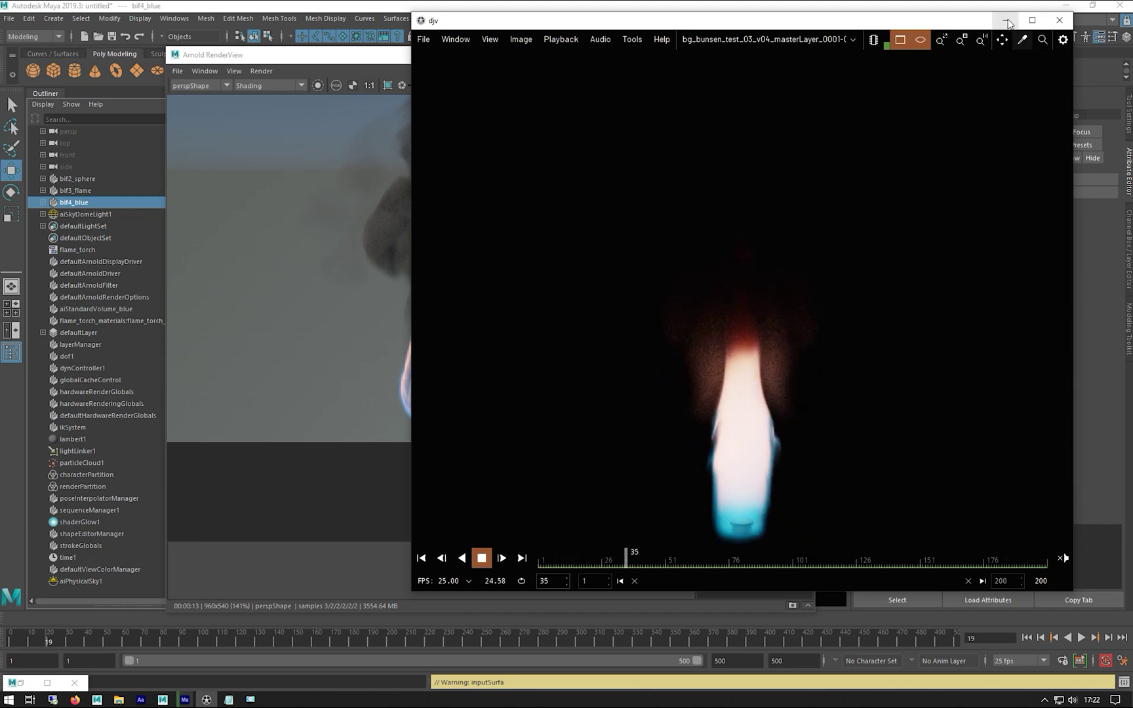
{"action": "left_click", "coordinate": [1032, 19]}
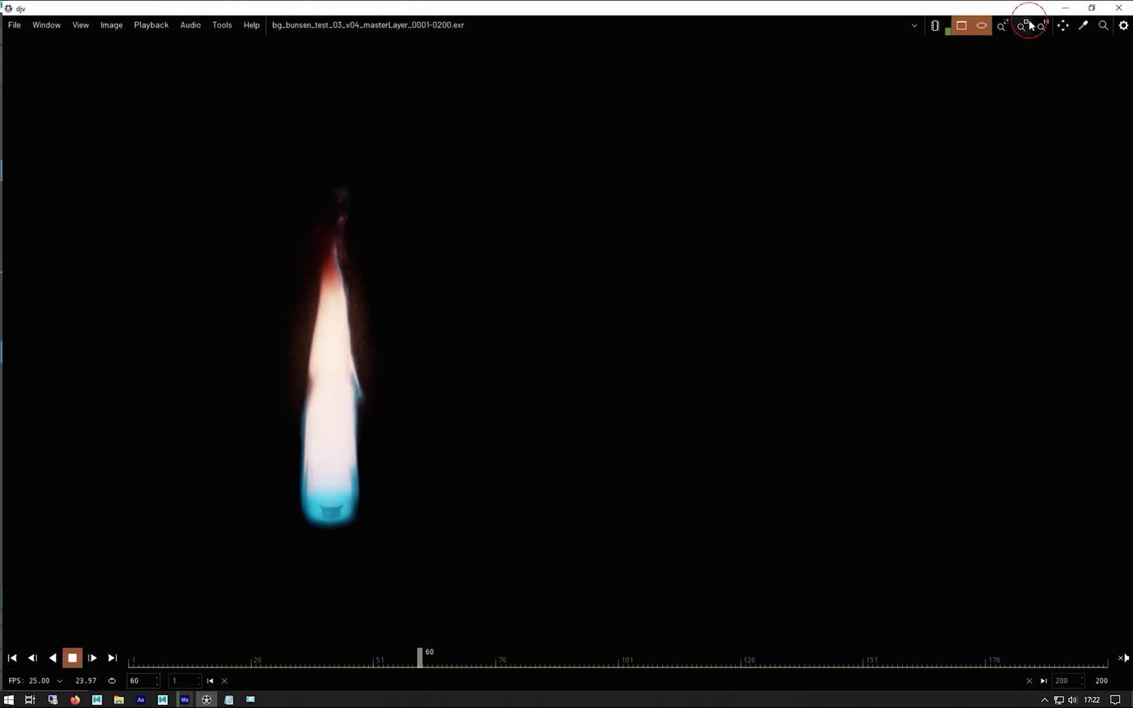
Step: Back in Maya, set flame_torch_material's Blackbody Intensity to 0.002
{"action": "left_click", "coordinate": [1120, 5]}
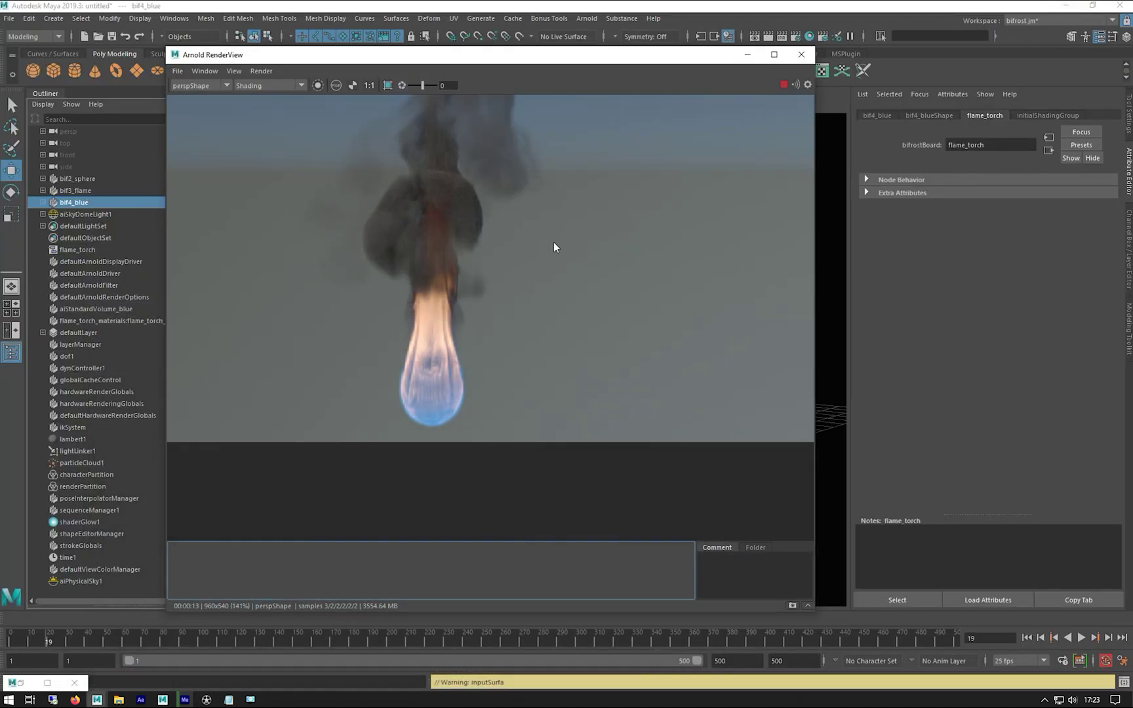
{"action": "right_click_drag", "start_coordinate": [402, 239], "coordinate": [374, 329], "text": "alt"}
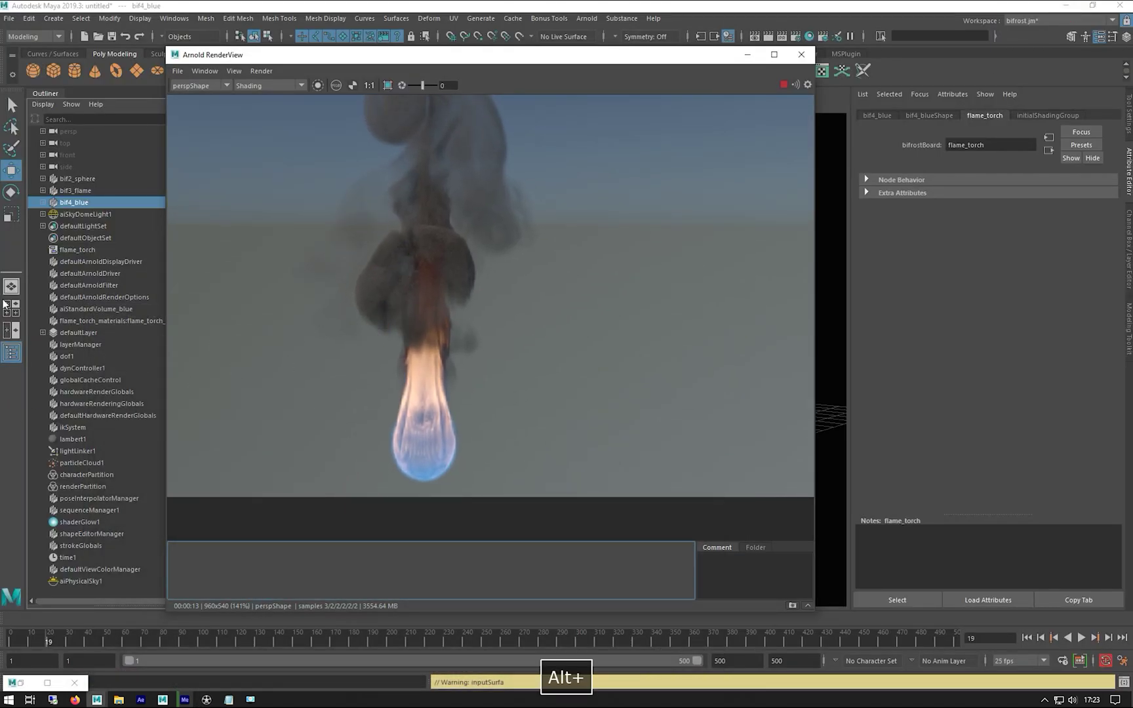
{"action": "left_click", "coordinate": [107, 320]}
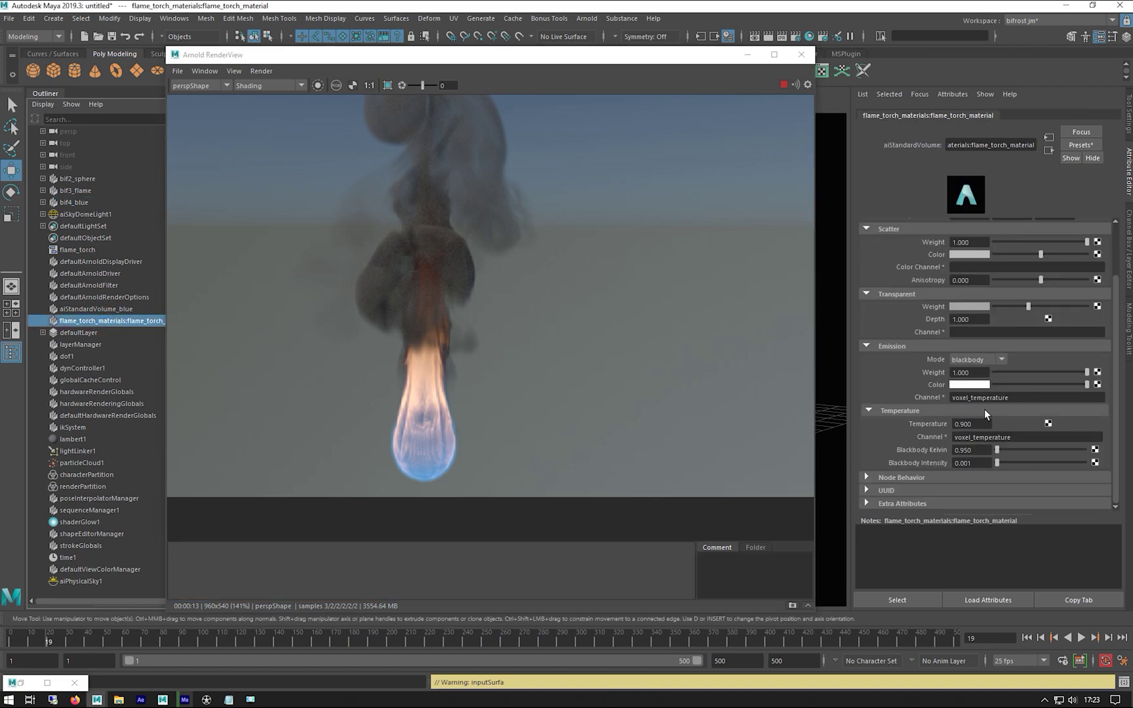
{"action": "left_click", "coordinate": [969, 463]}
{"action": "type", "text": "2"}
{"action": "key", "text": "Return"}
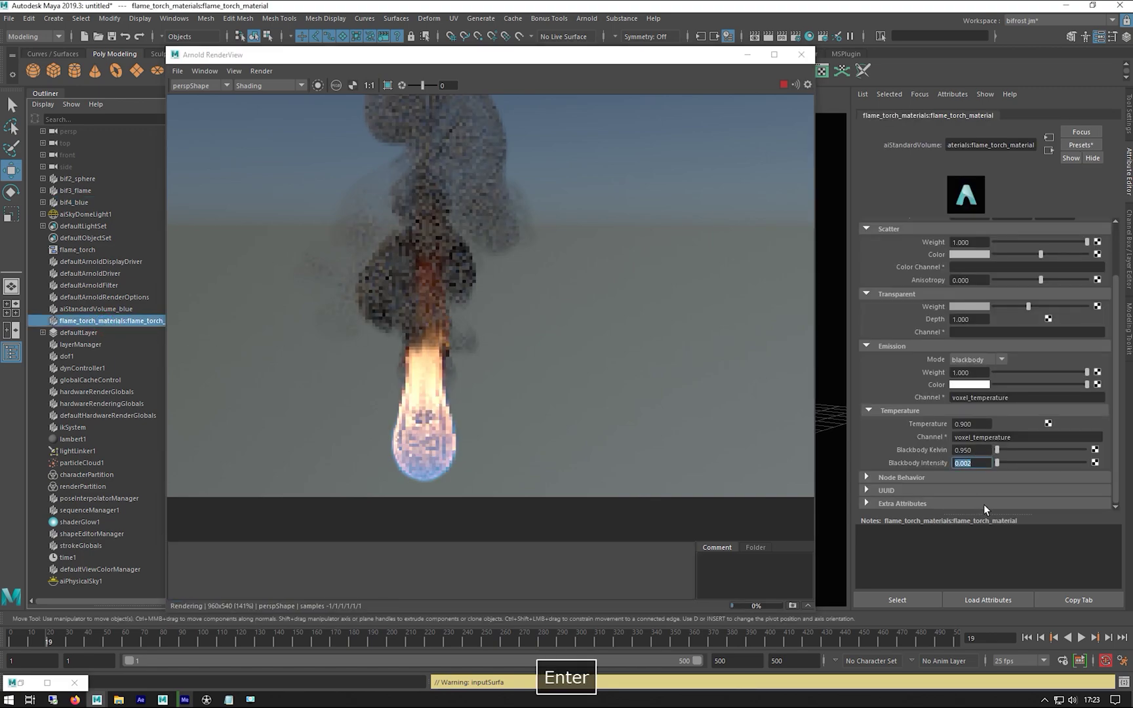
Step: Raise aiStandardVolume_blue's Emission Color brightness value to 1.2
{"action": "left_click", "coordinate": [110, 309]}
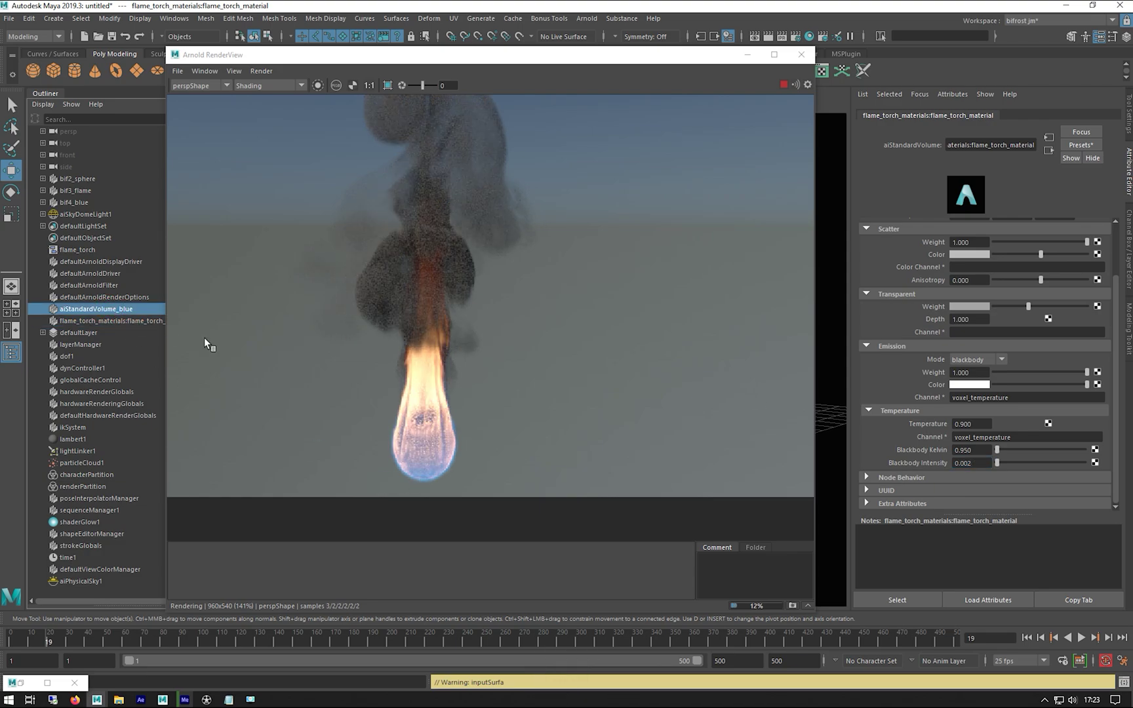
{"action": "left_click", "coordinate": [973, 384]}
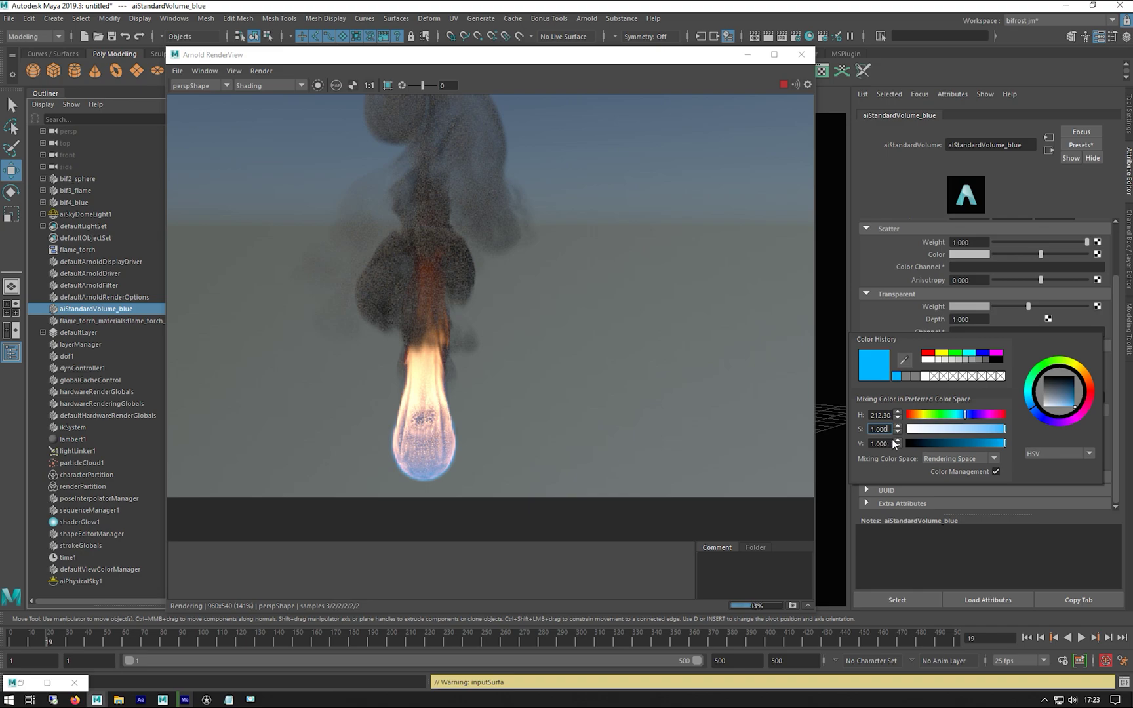
{"action": "left_click_drag", "start_coordinate": [891, 429], "coordinate": [852, 425]}
{"action": "key", "text": "Tab"}
{"action": "type", "text": "1"}
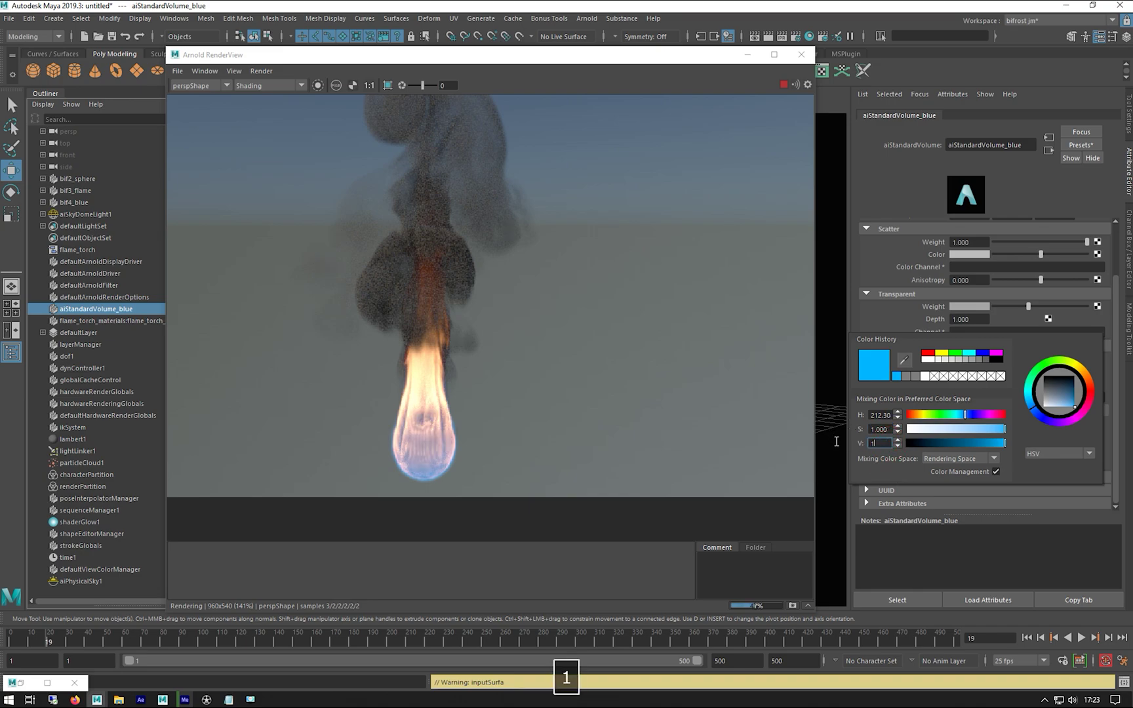
{"action": "type", "text": ".2"}
{"action": "left_click", "coordinate": [879, 447]}
{"action": "key", "text": "Return"}
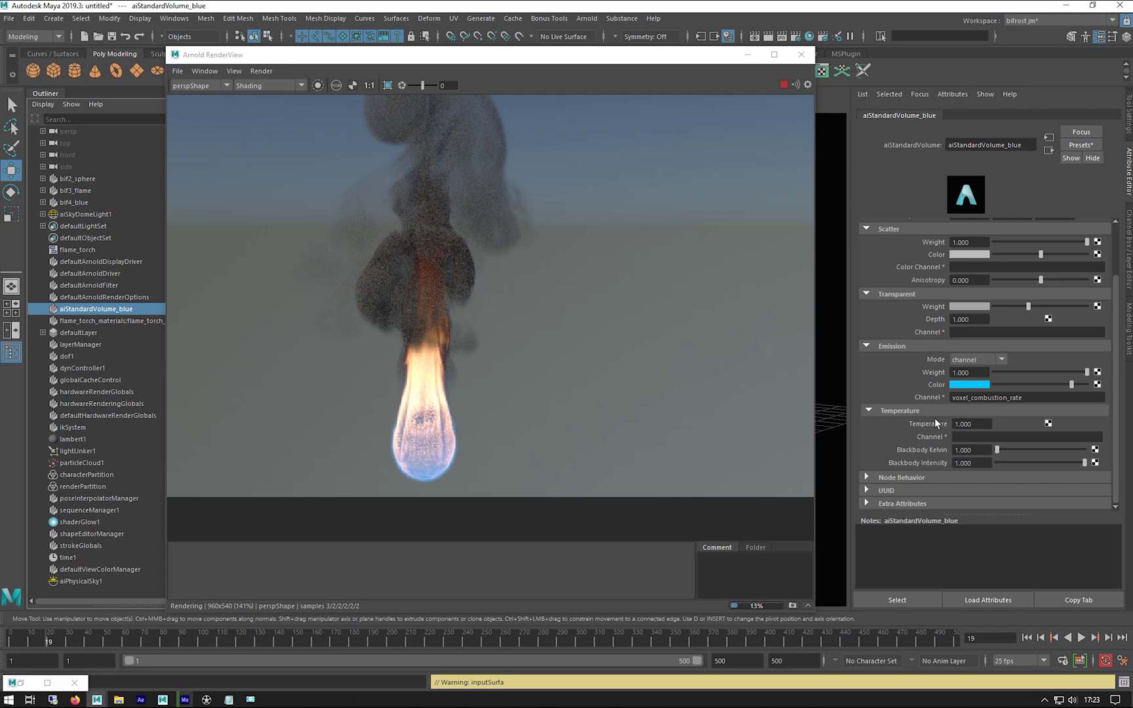
Step: Try Emission Weight values 0.1 and 0.5, then set it back to 1
{"action": "double_click", "coordinate": [972, 372]}
{"action": "key", "text": "Return"}
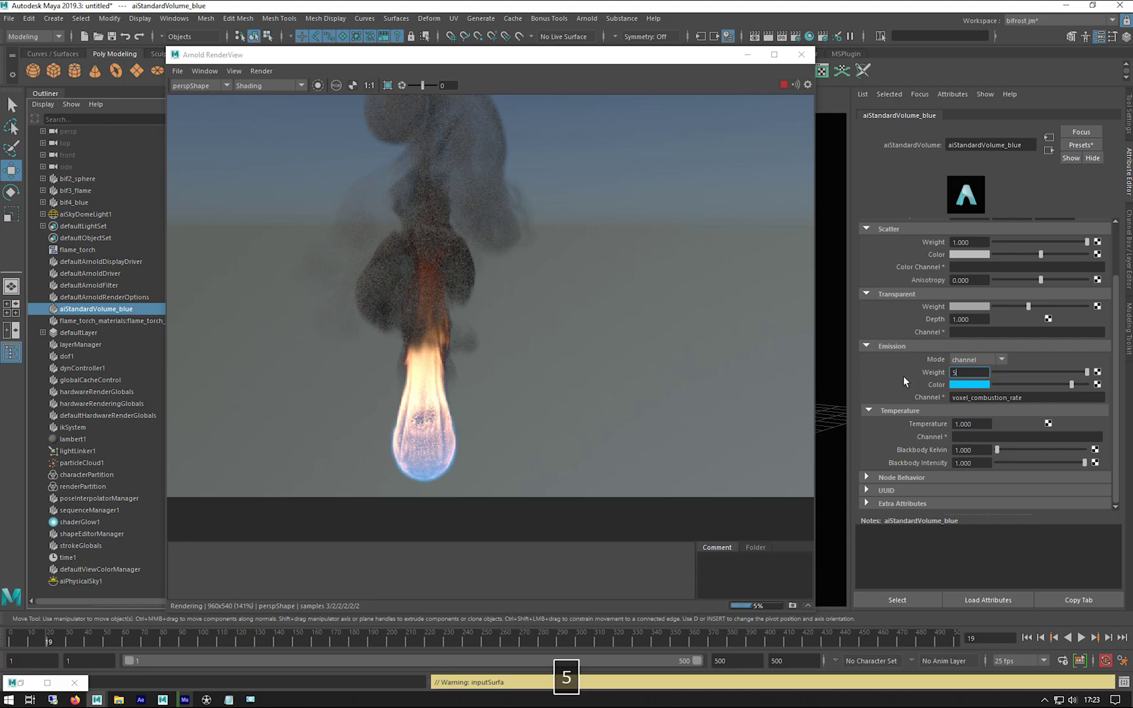
{"action": "type", "text": "0.1"}
{"action": "key", "text": "Return"}
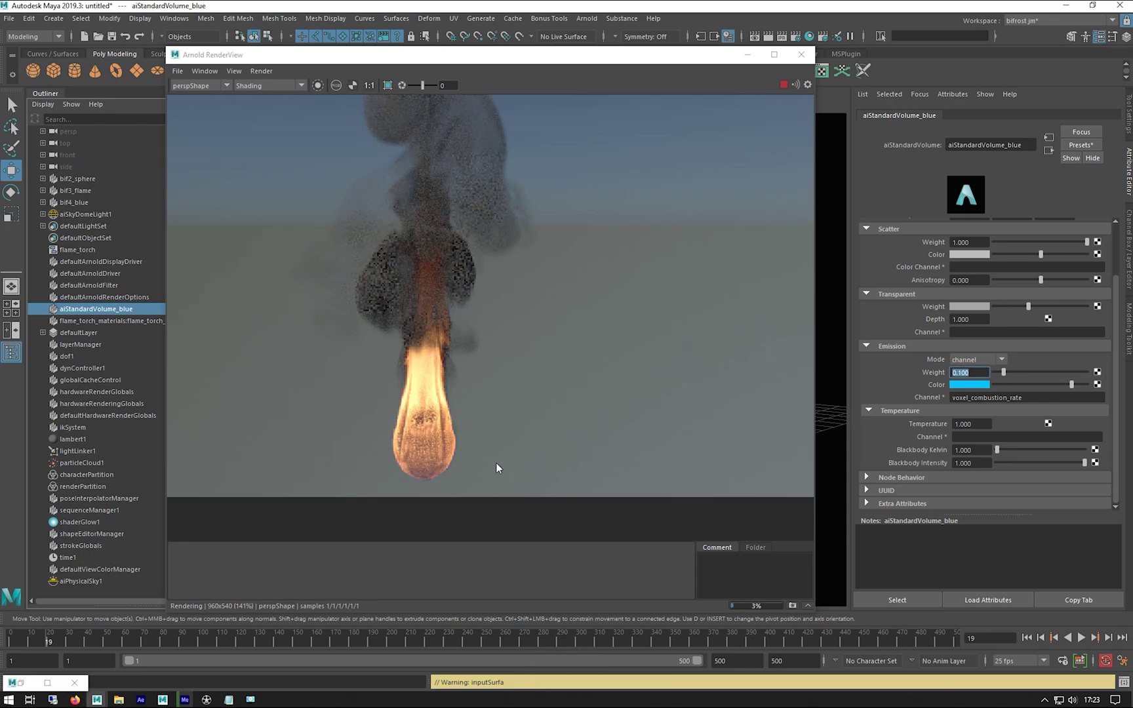
{"action": "type", "text": "0.5"}
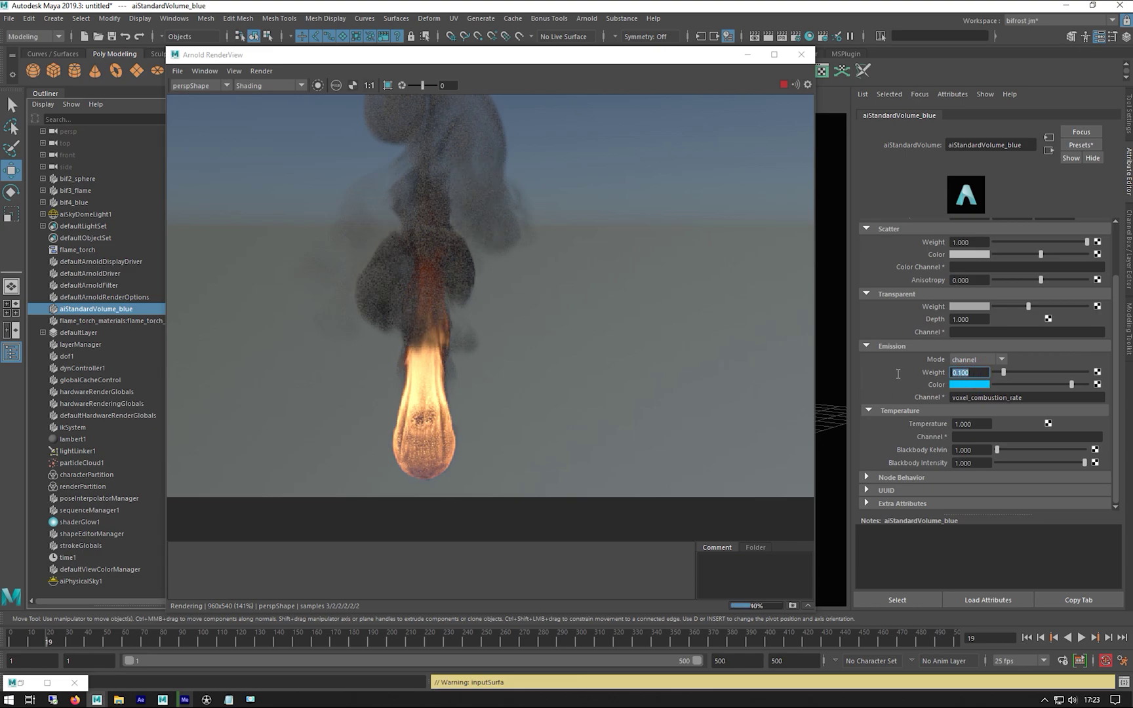
{"action": "key", "text": "Return"}
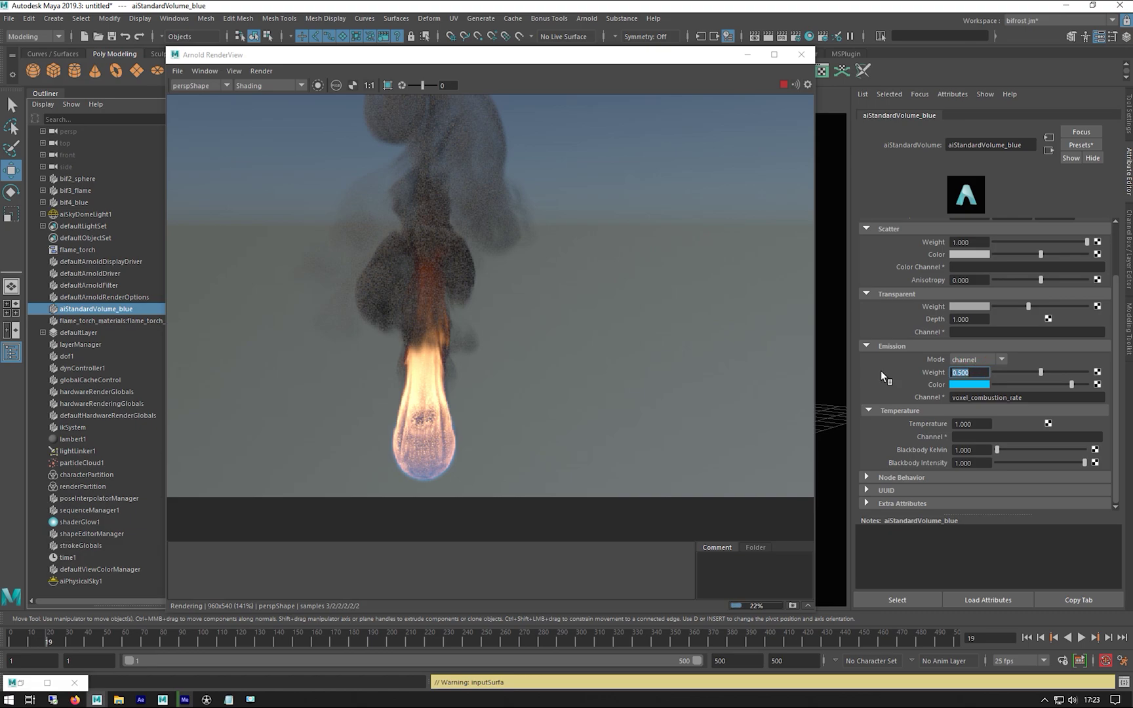
{"action": "type", "text": "1"}
{"action": "key", "text": "Return"}
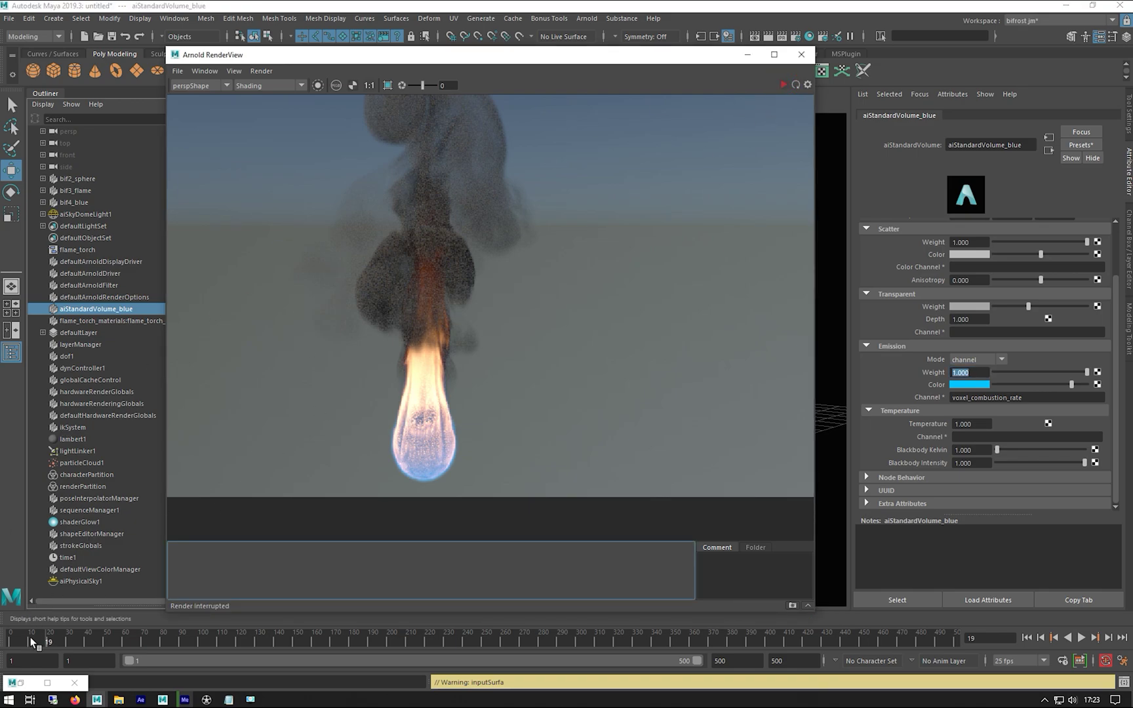
{"action": "left_click", "coordinate": [22, 685]}
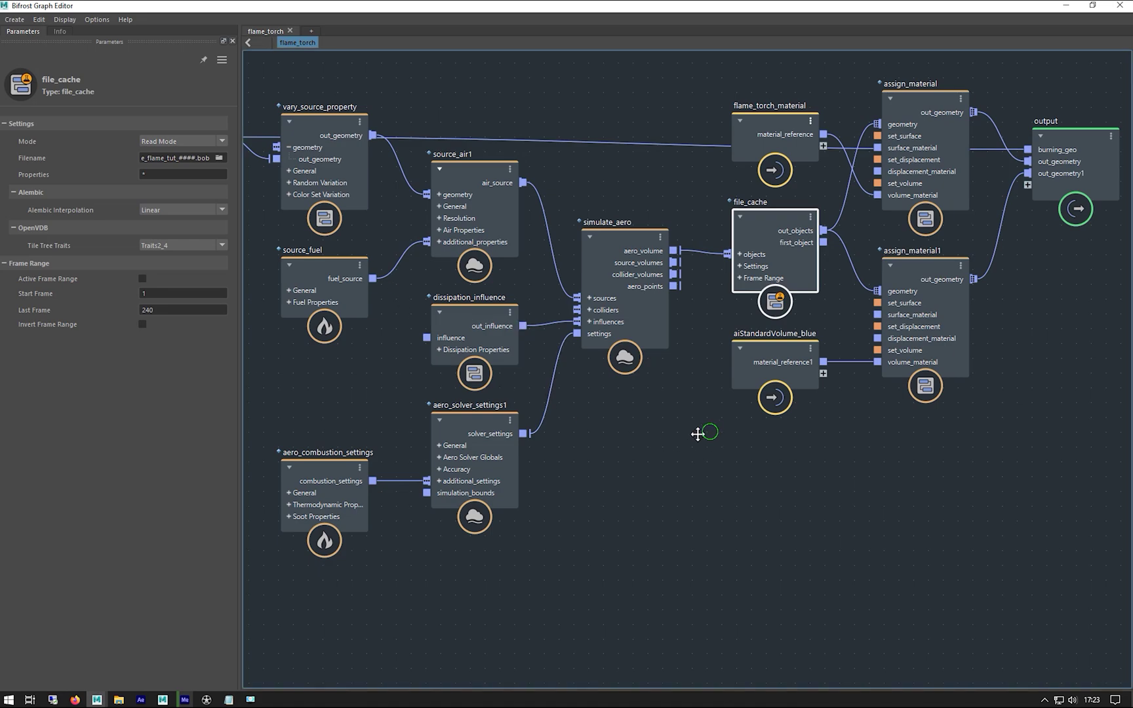
{"action": "middle_click_drag", "start_coordinate": [696, 435], "coordinate": [833, 510]}
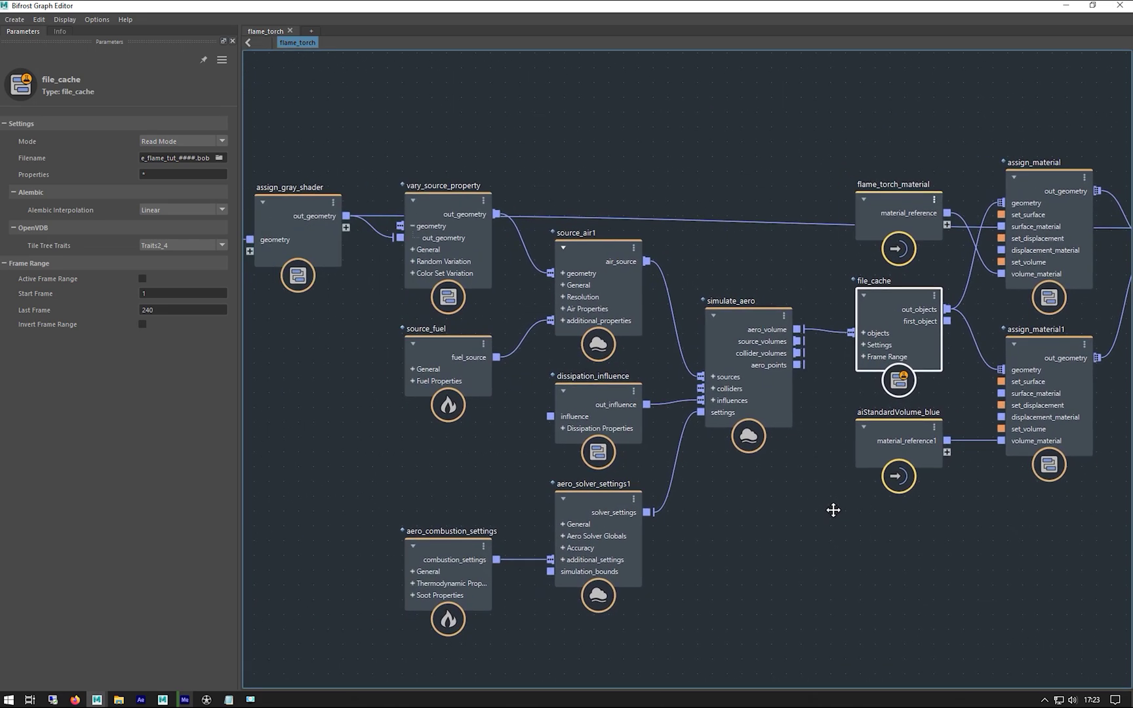
{"action": "left_click", "coordinate": [453, 550]}
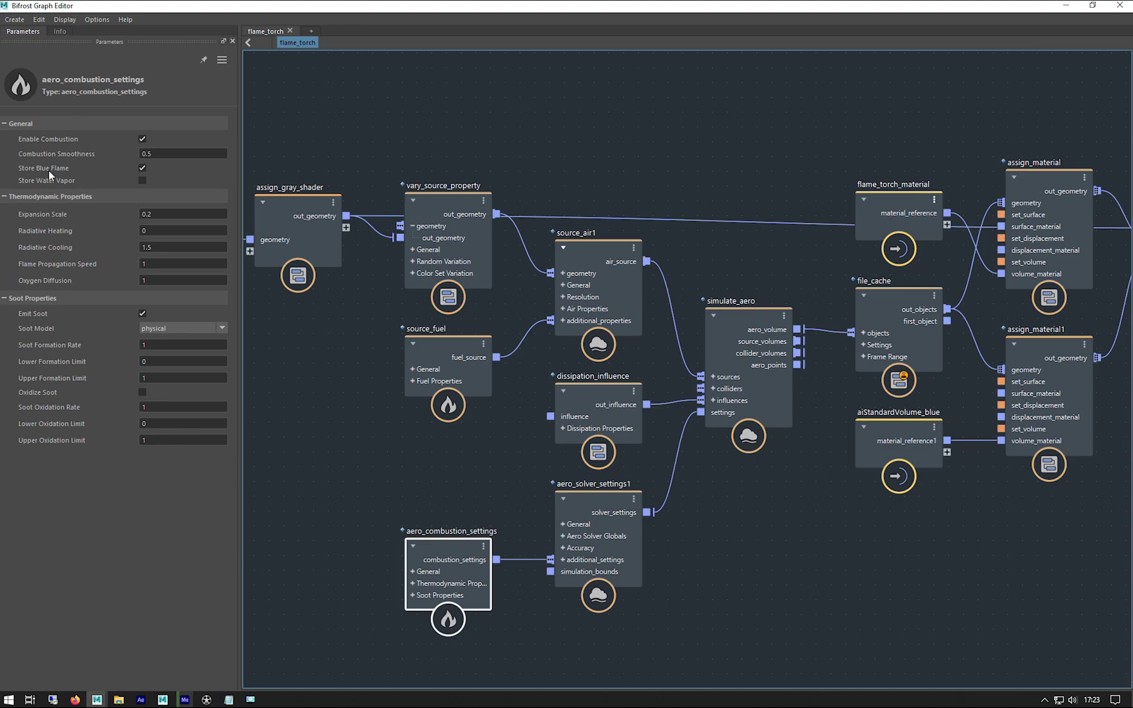
{"action": "middle_click_drag", "start_coordinate": [710, 230], "coordinate": [402, 210]}
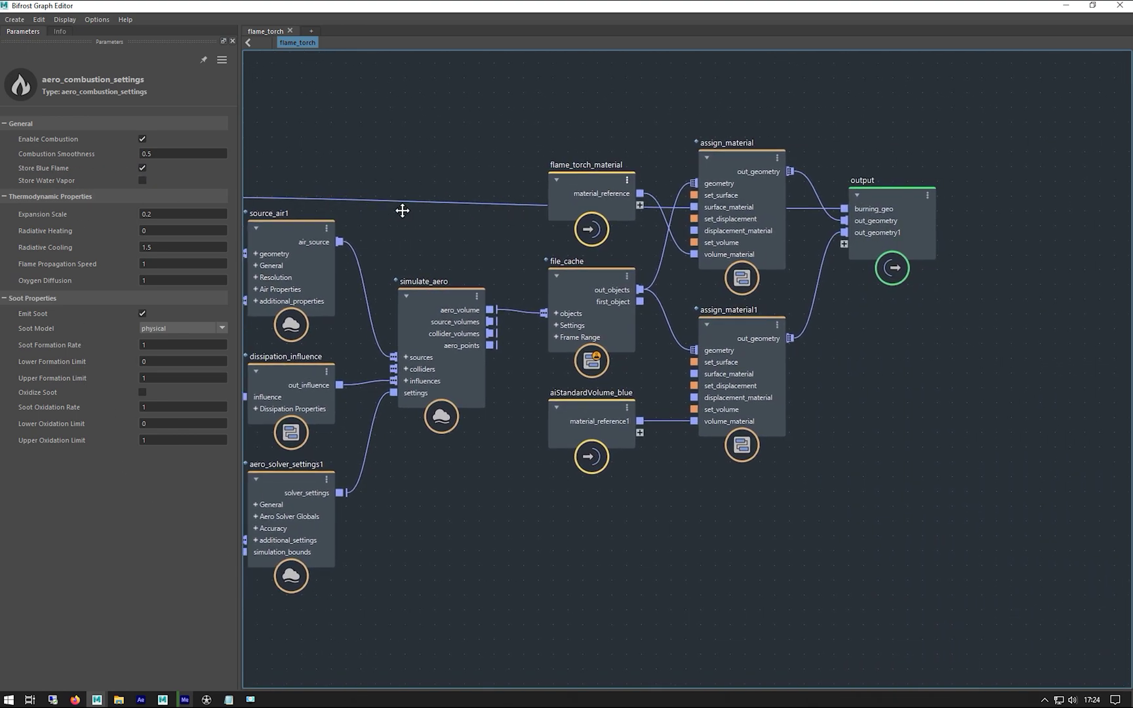
{"action": "left_click", "coordinate": [754, 345]}
{"action": "left_click", "coordinate": [567, 412]}
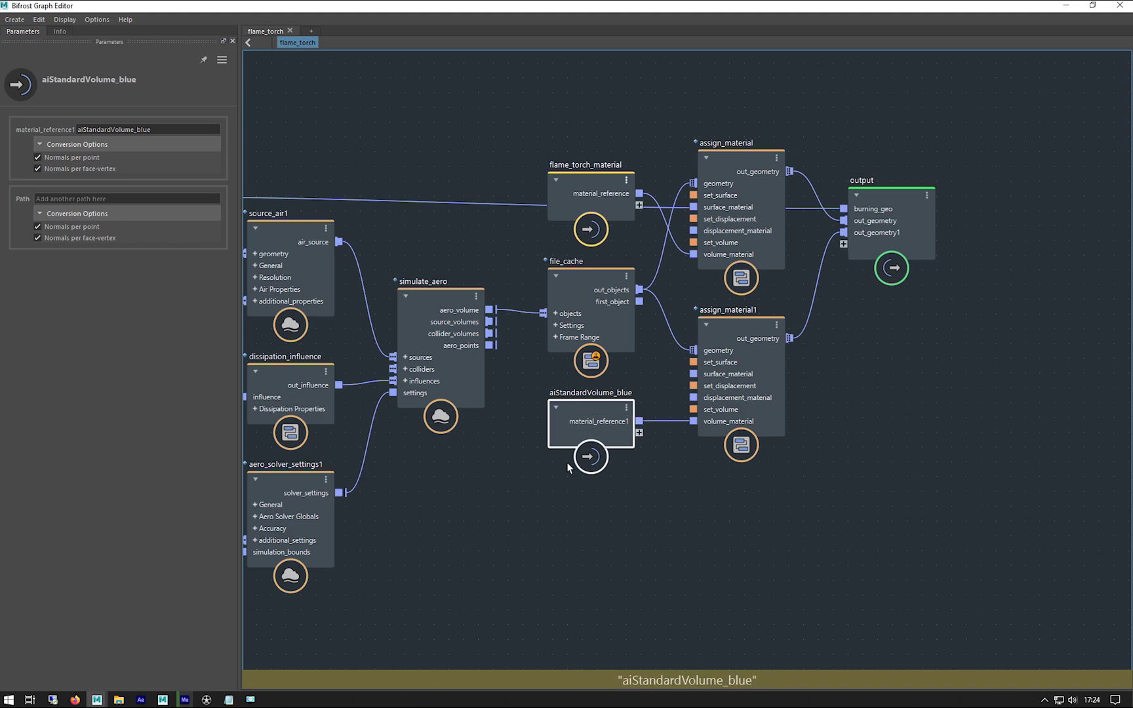
{"action": "left_click", "coordinate": [1066, 7]}
{"action": "scroll", "coordinate": [880, 291], "scroll_direction": "up", "scroll_amount": 3}
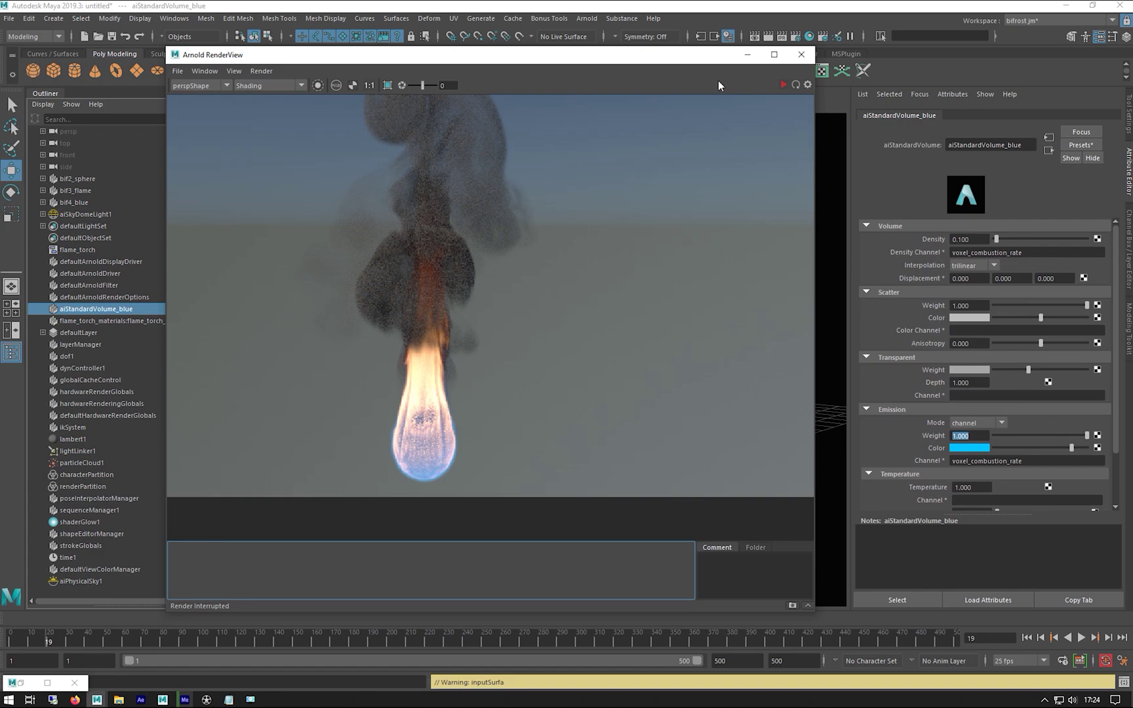
Step: Check the density and emission channel names, then hide aiSkyDomeLight1 and re-render without the sky
{"action": "double_click", "coordinate": [995, 253]}
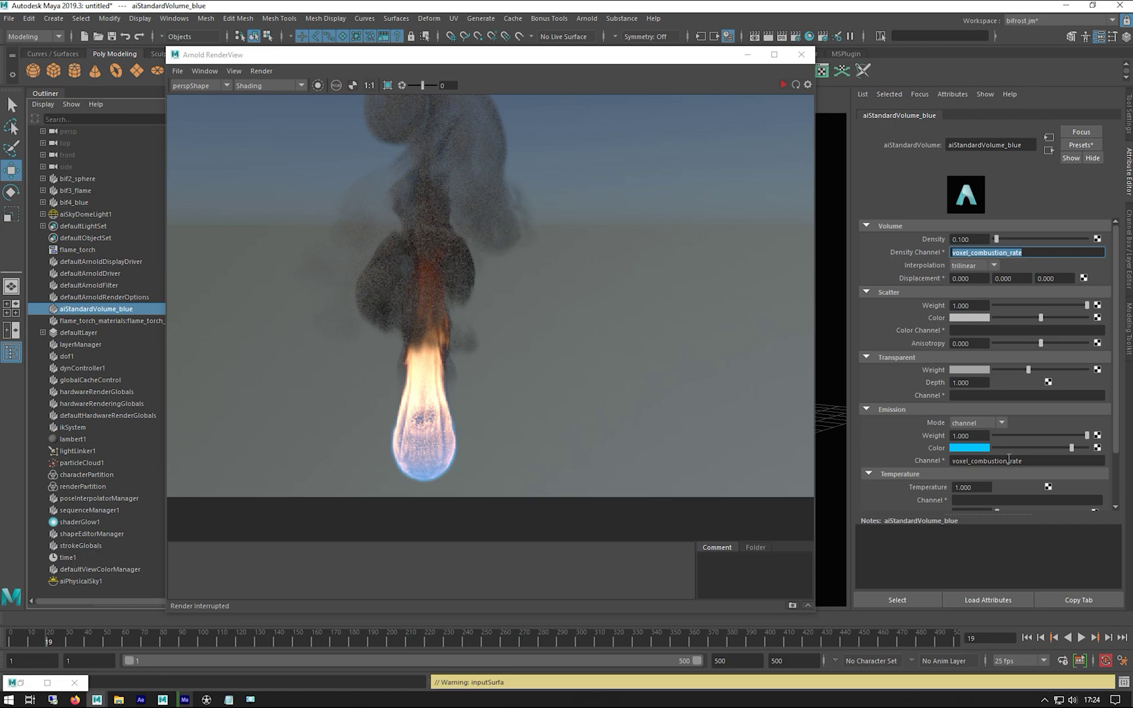
{"action": "double_click", "coordinate": [1041, 461]}
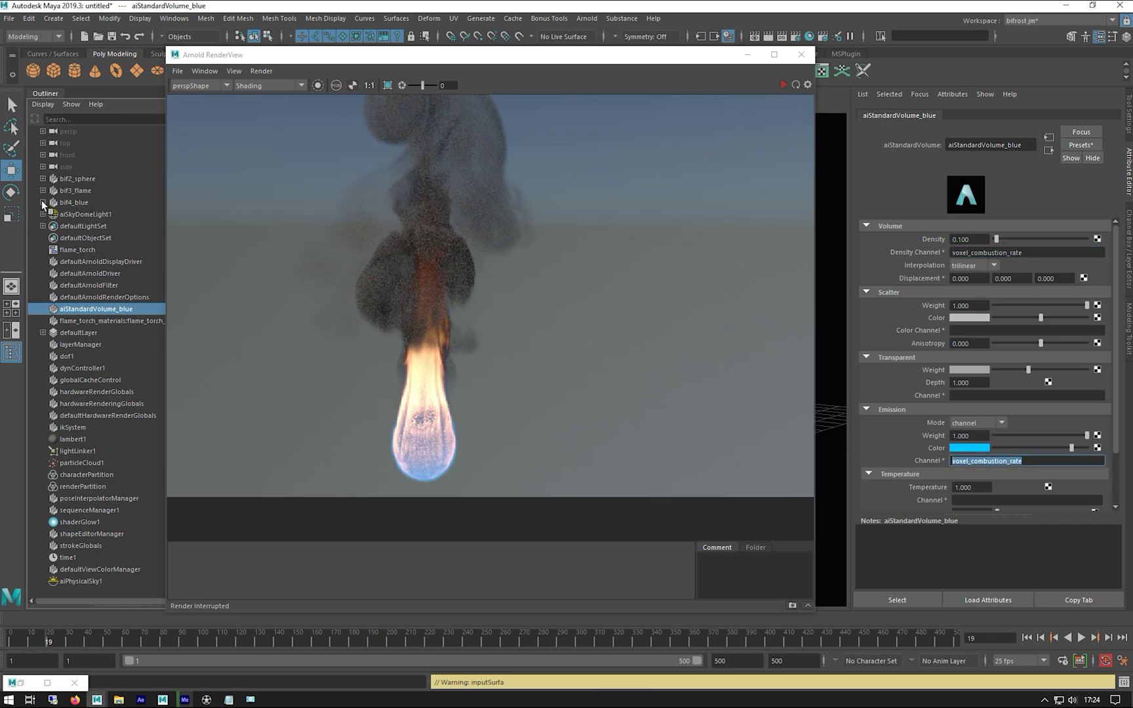
{"action": "left_click", "coordinate": [75, 214]}
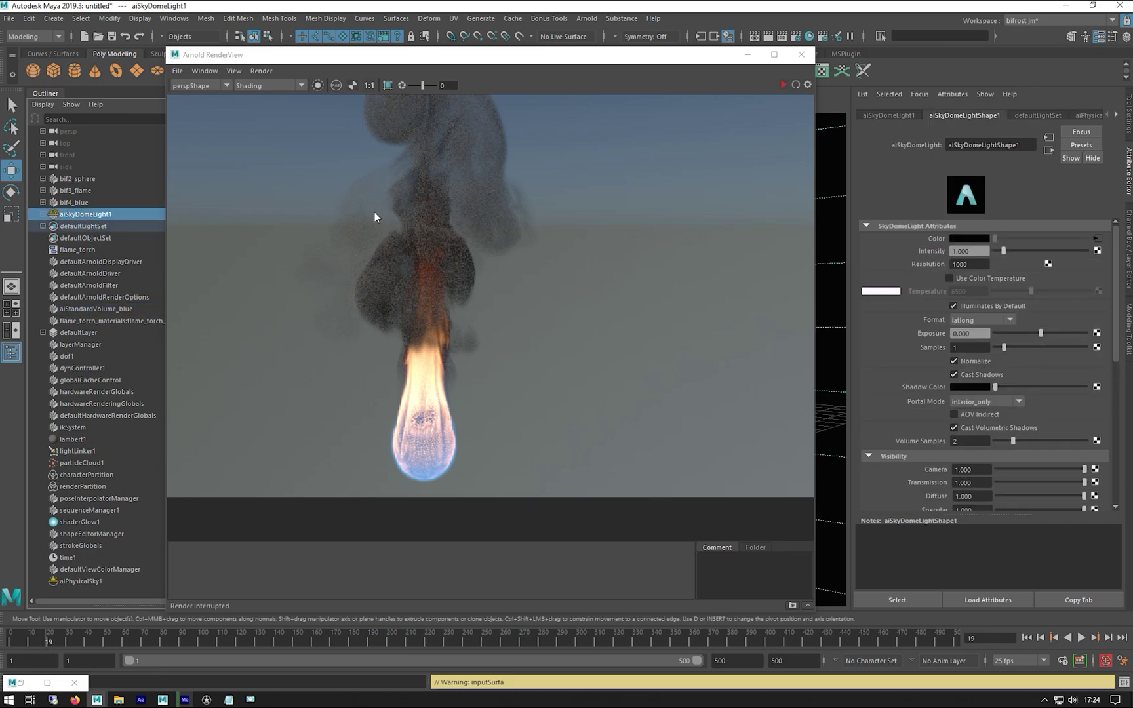
{"action": "left_click", "coordinate": [783, 85]}
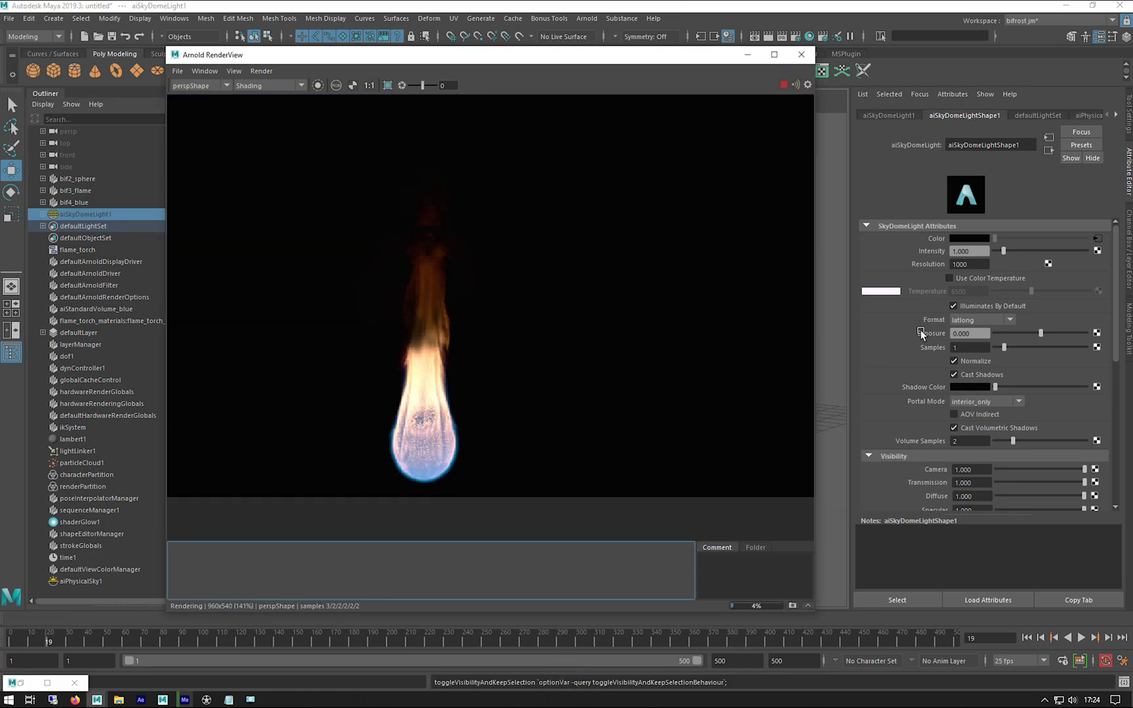
{"action": "key", "text": "h"}
Step: Hide bif3_flame and refresh the render so only the blue flame remains
{"action": "left_click", "coordinate": [70, 191]}
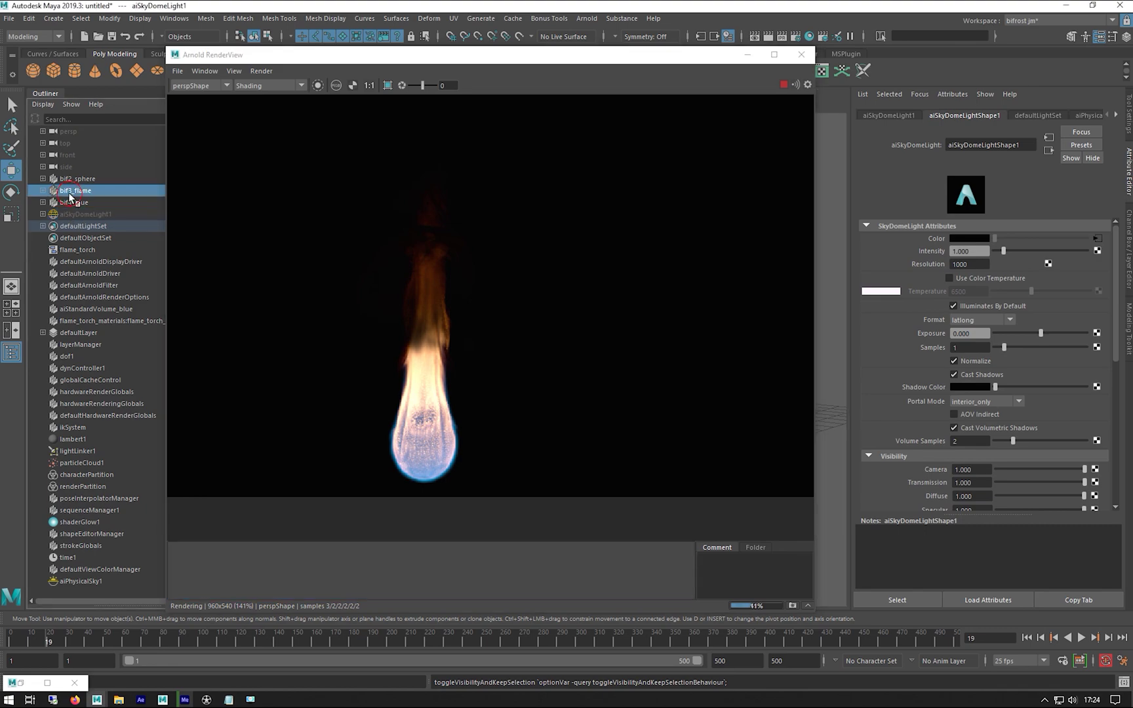
{"action": "key", "text": "h"}
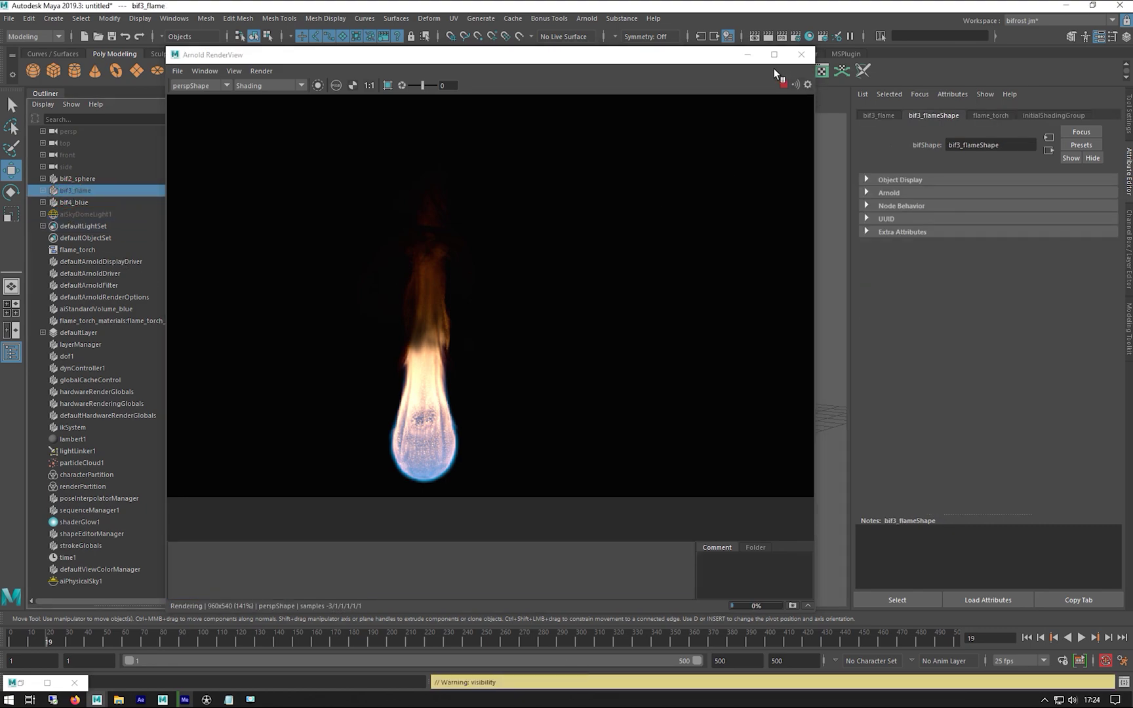
{"action": "left_click", "coordinate": [388, 86]}
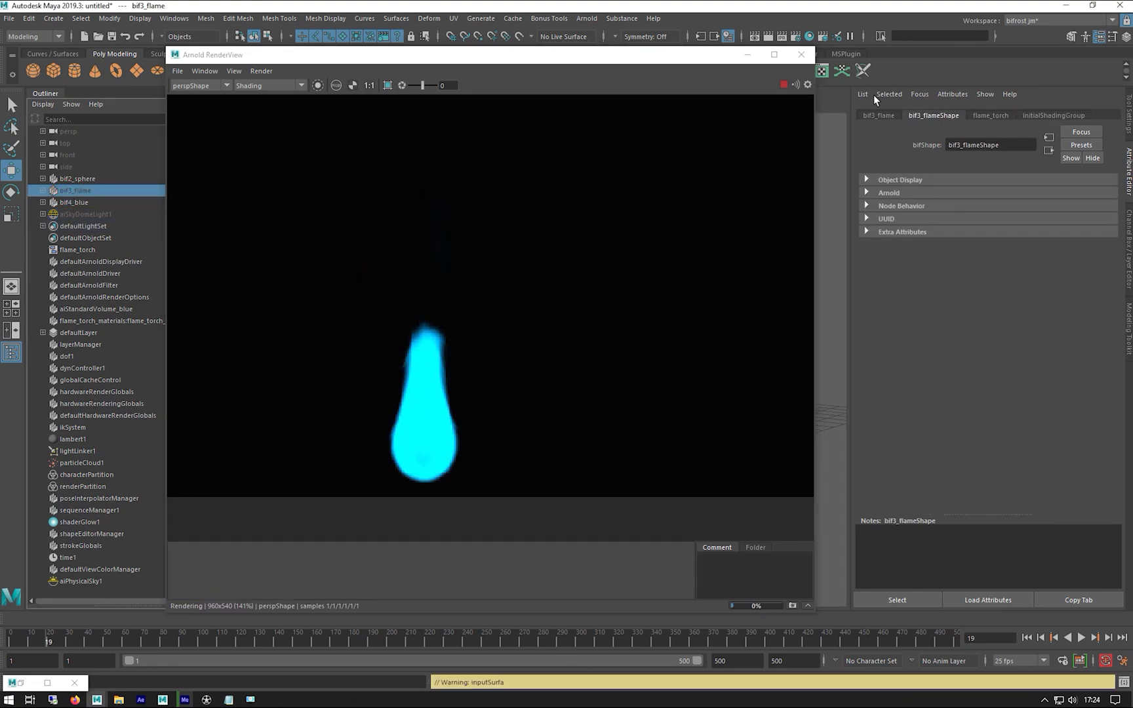
Step: Try aiStandardVolume_blue density 0 and 0.1 while viewing the render's alpha over a checker background
{"action": "left_click", "coordinate": [95, 321]}
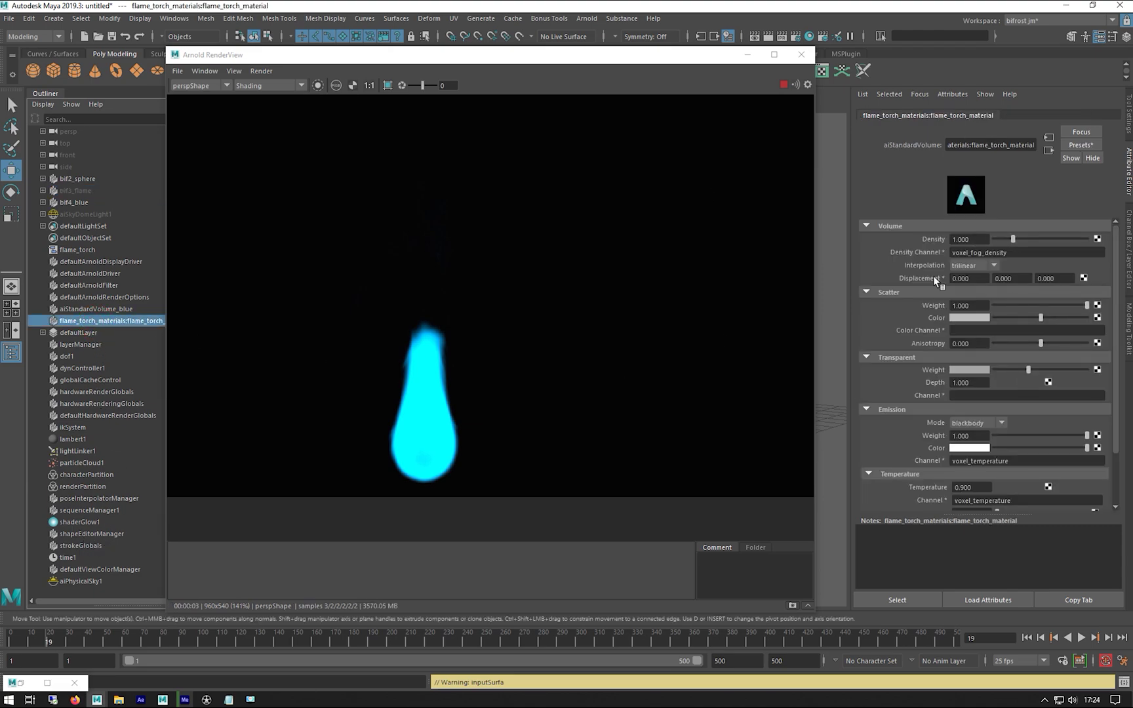
{"action": "left_click", "coordinate": [93, 310]}
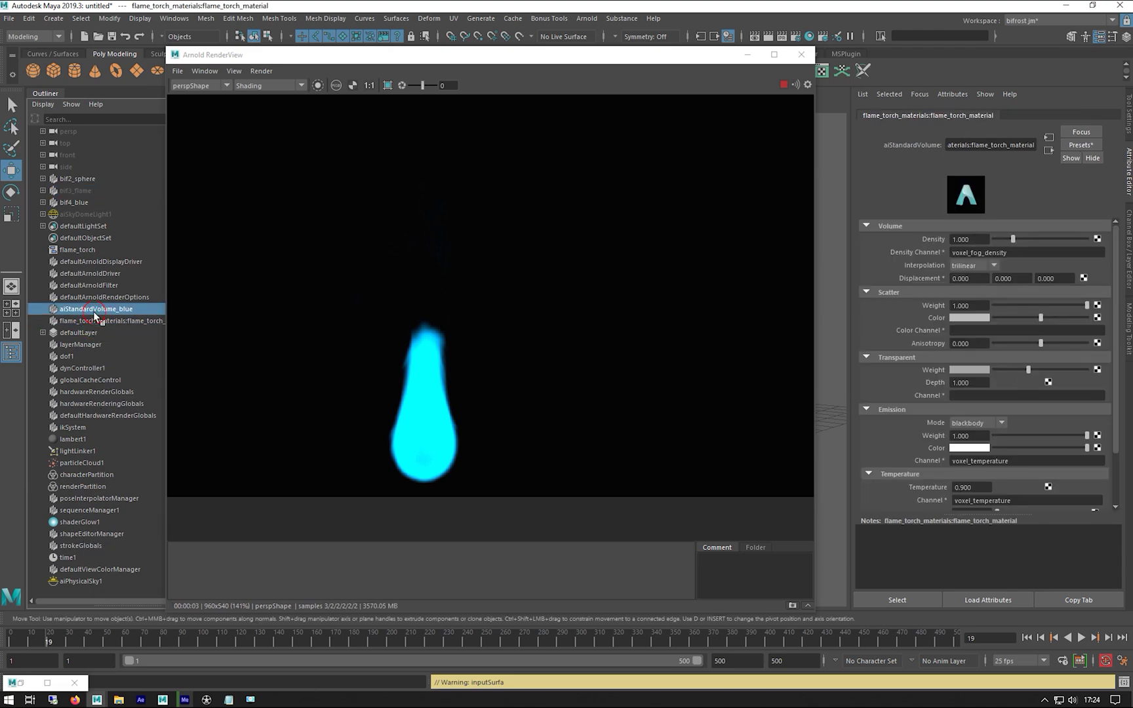
{"action": "double_click", "coordinate": [978, 239]}
{"action": "type", "text": "0"}
{"action": "key", "text": "Return"}
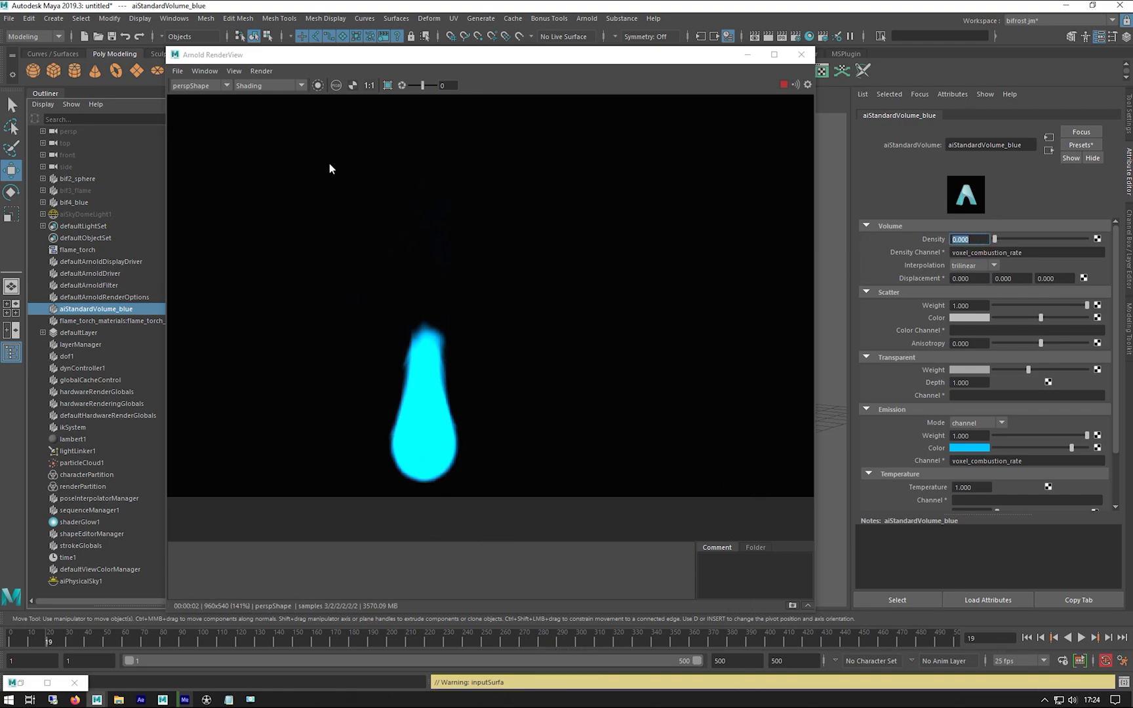
{"action": "left_click", "coordinate": [336, 86]}
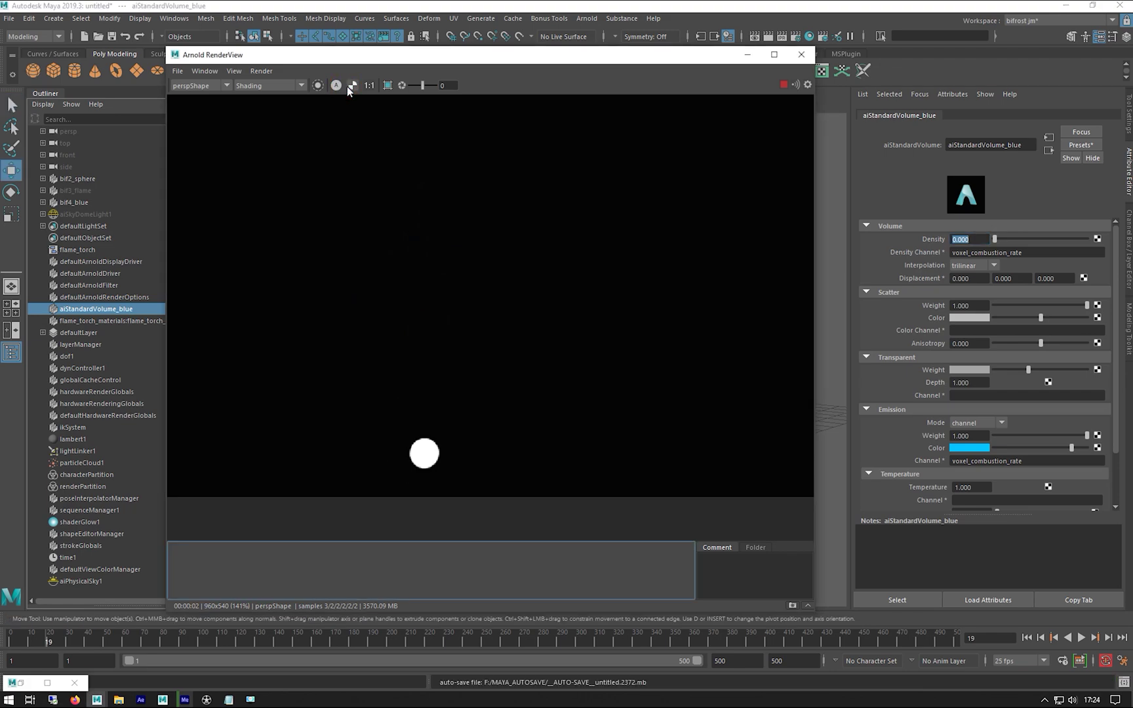
{"action": "left_click", "coordinate": [353, 86]}
{"action": "type", "text": "0.1"}
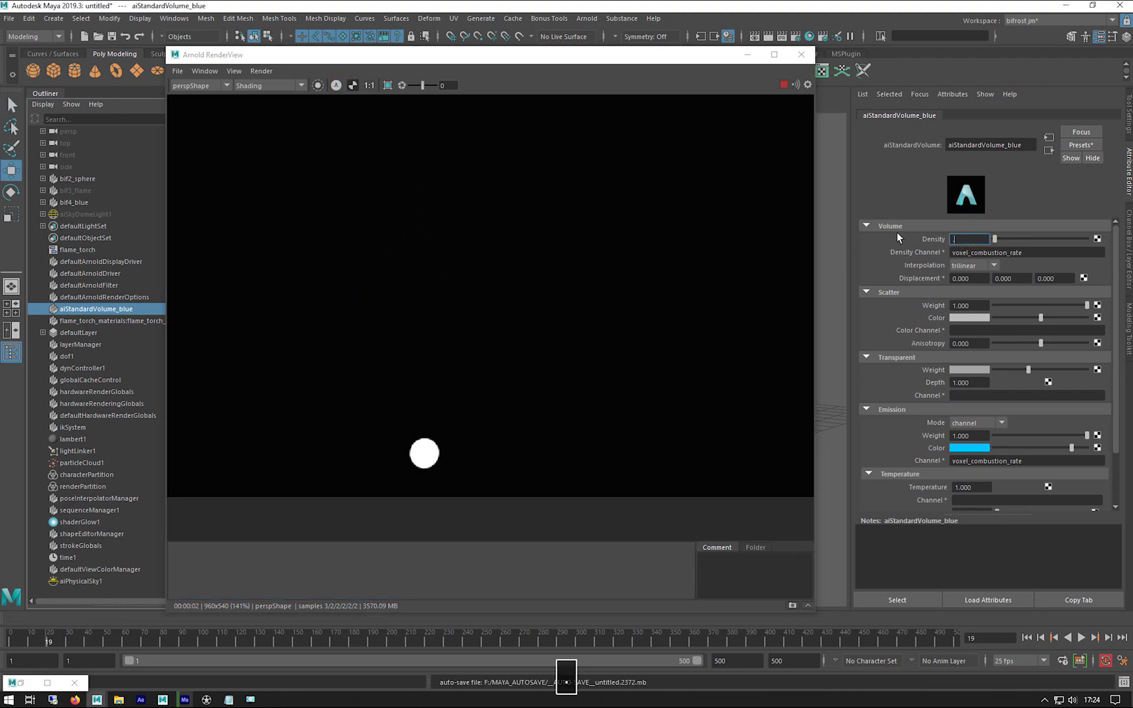
{"action": "key", "text": "Return"}
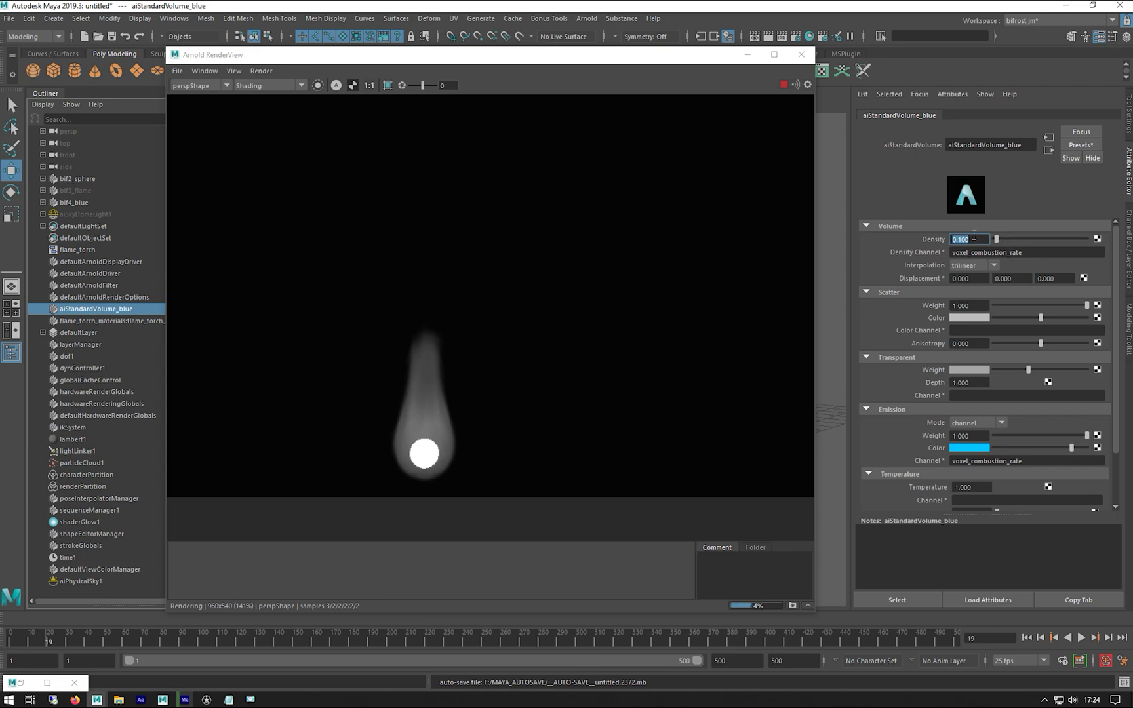
Step: Try density 1.0 against the alpha channel, then return the RenderView to full RGB
{"action": "type", "text": "1"}
{"action": "key", "text": "Return"}
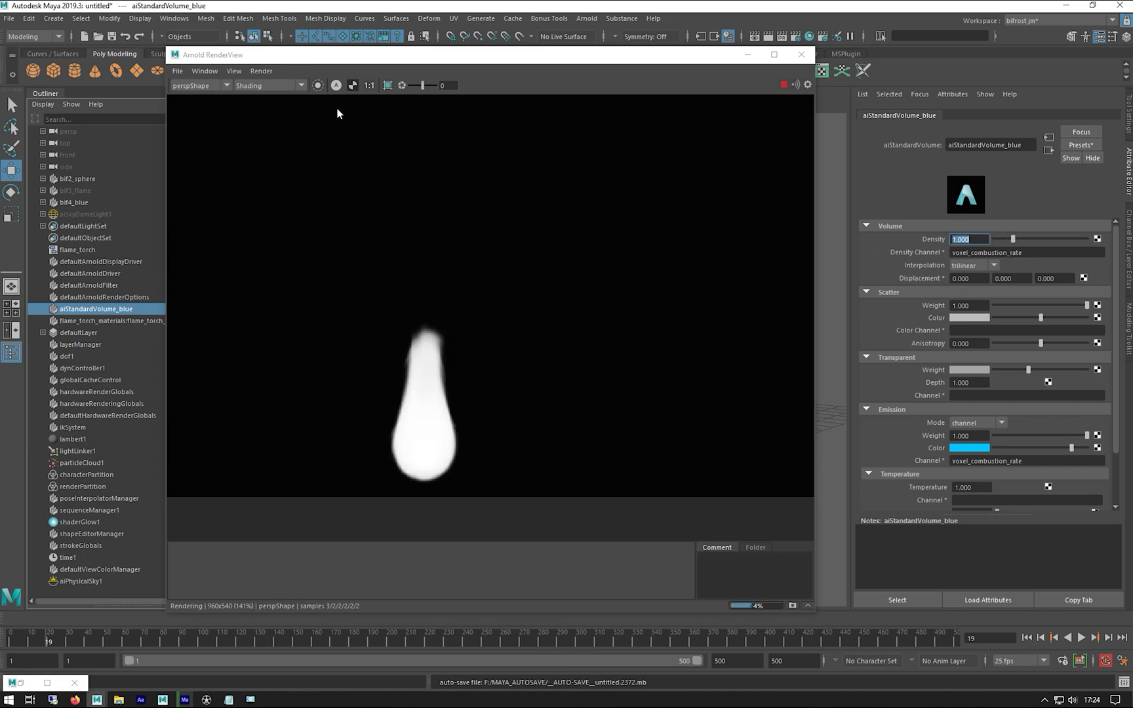
{"action": "left_click", "coordinate": [335, 85]}
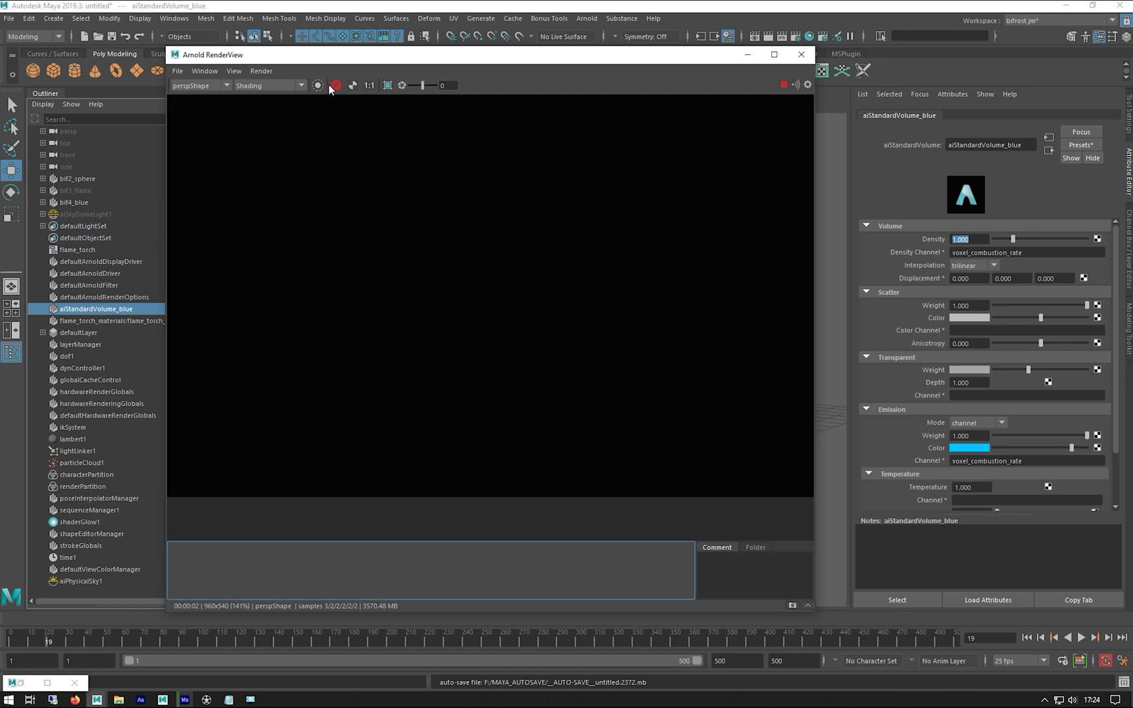
{"action": "left_click", "coordinate": [336, 85]}
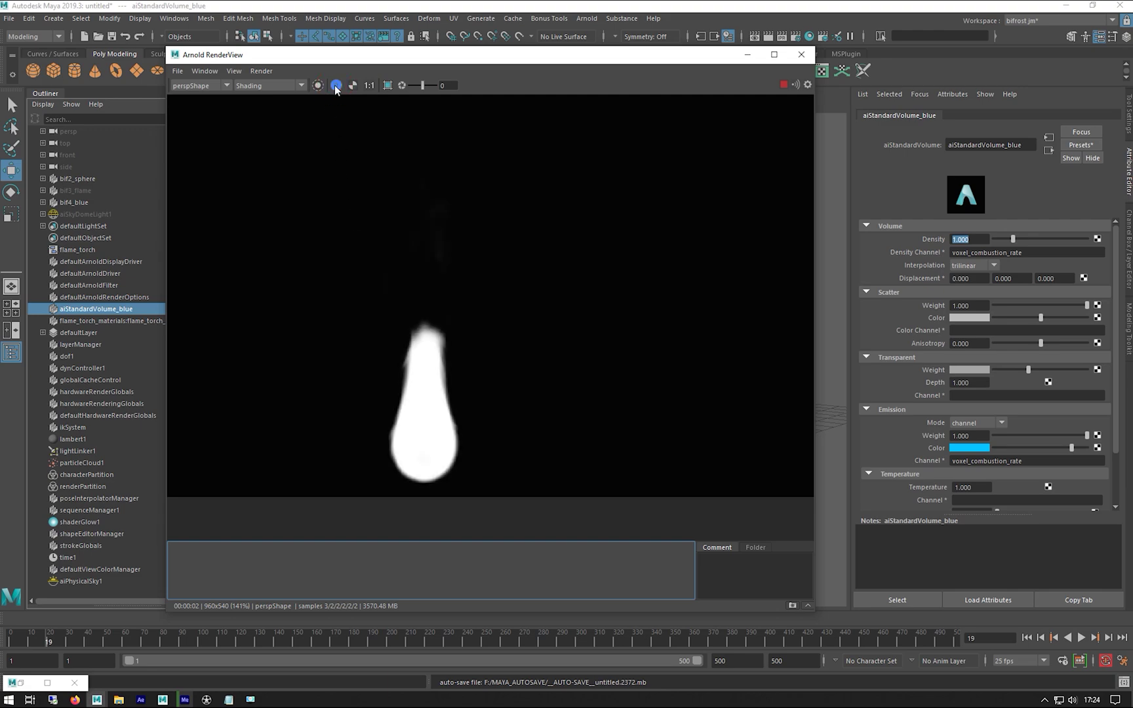
{"action": "right_click", "coordinate": [335, 85]}
{"action": "left_click", "coordinate": [360, 93]}
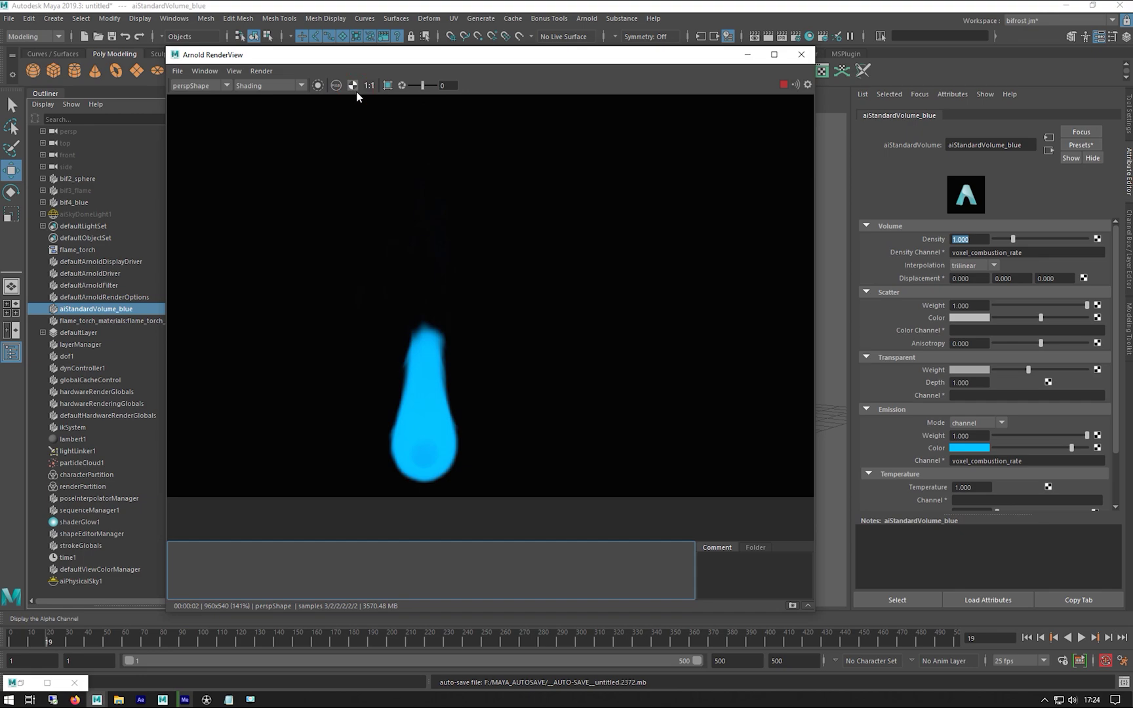
Step: Retry density 0.1, then settle aiStandardVolume_blue's density at 0.2
{"action": "double_click", "coordinate": [968, 240]}
{"action": "type", "text": "0.1"}
{"action": "key", "text": "Return"}
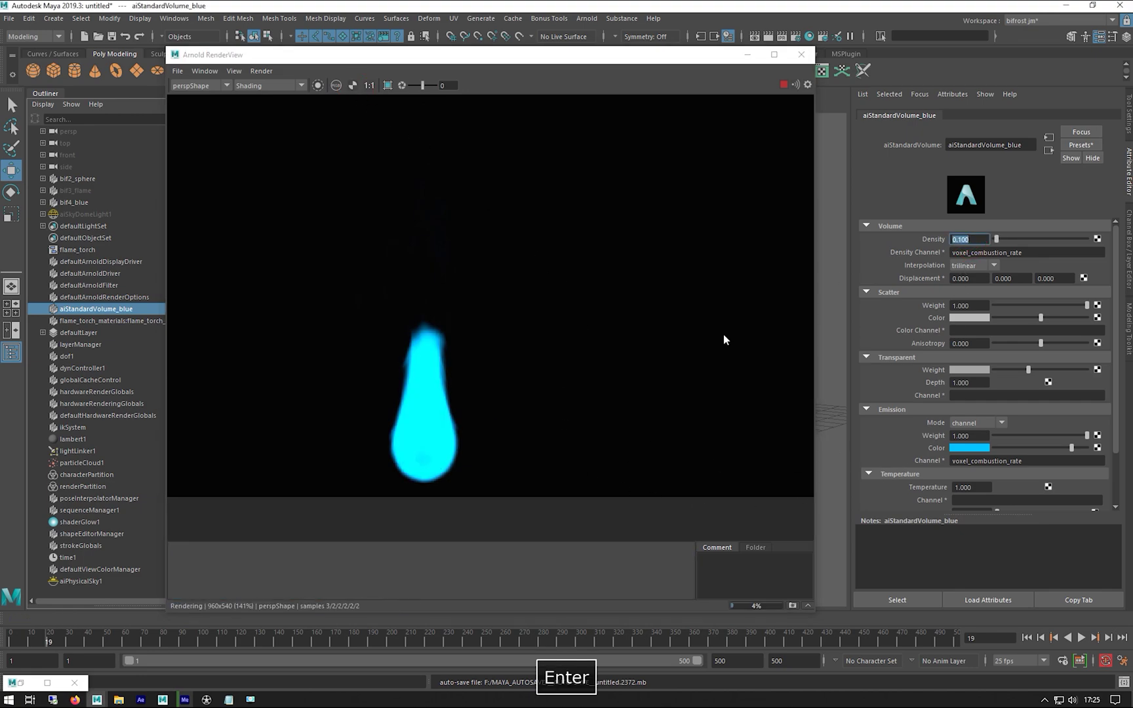
{"action": "type", "text": "0.2"}
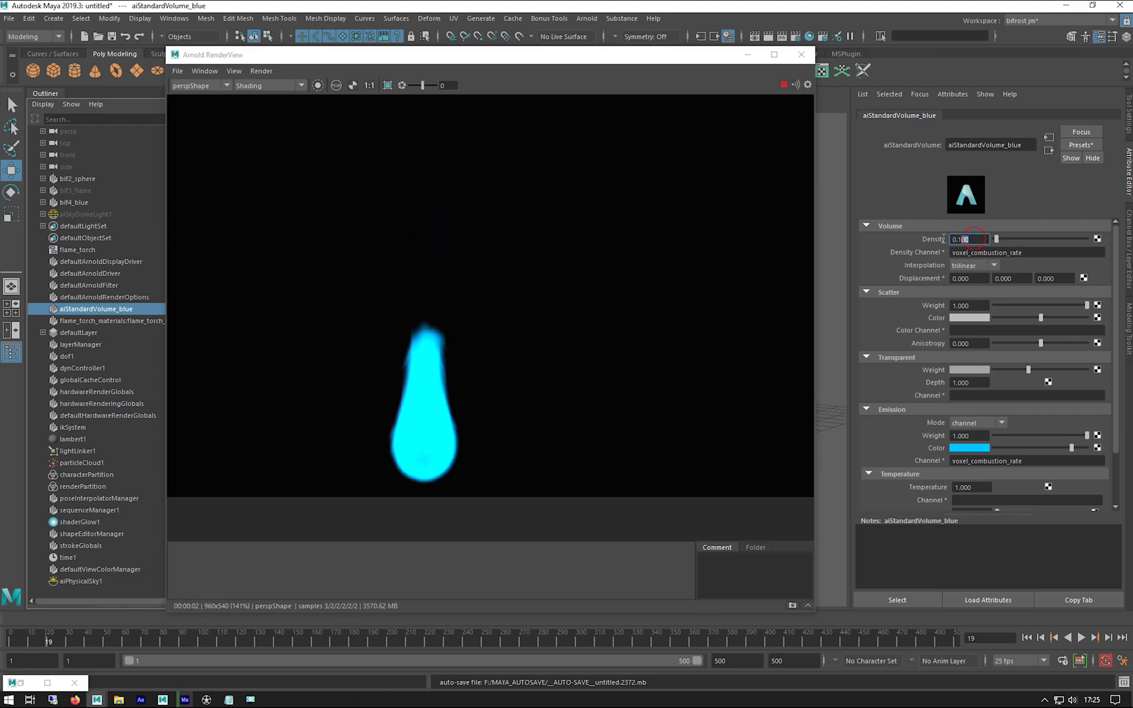
{"action": "key", "text": "Return"}
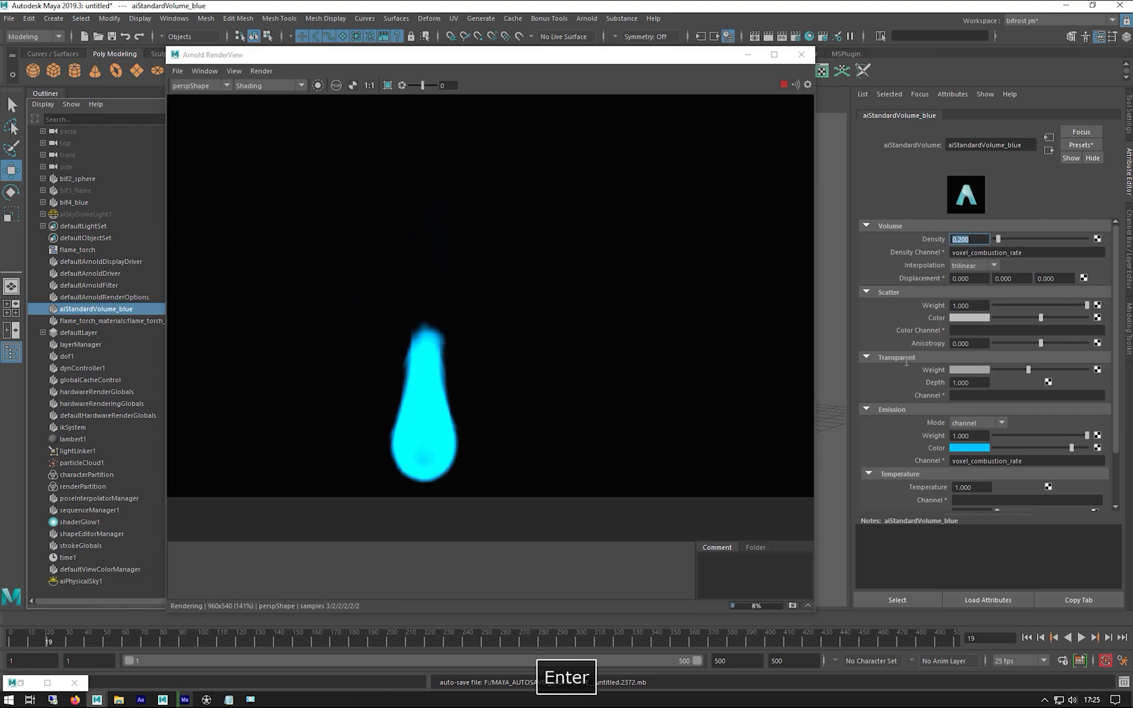
{"action": "left_click", "coordinate": [353, 85]}
{"action": "left_click", "coordinate": [353, 86]}
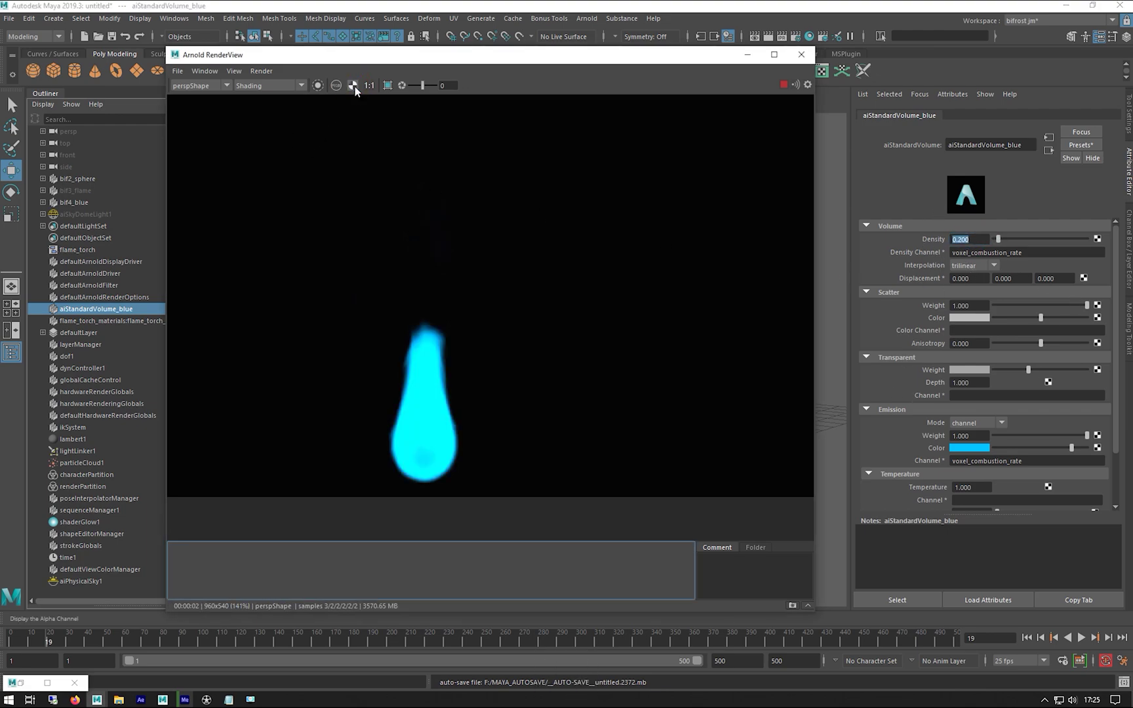
{"action": "left_click", "coordinate": [353, 86]}
{"action": "left_click", "coordinate": [354, 86]}
{"action": "double_click", "coordinate": [1034, 252]}
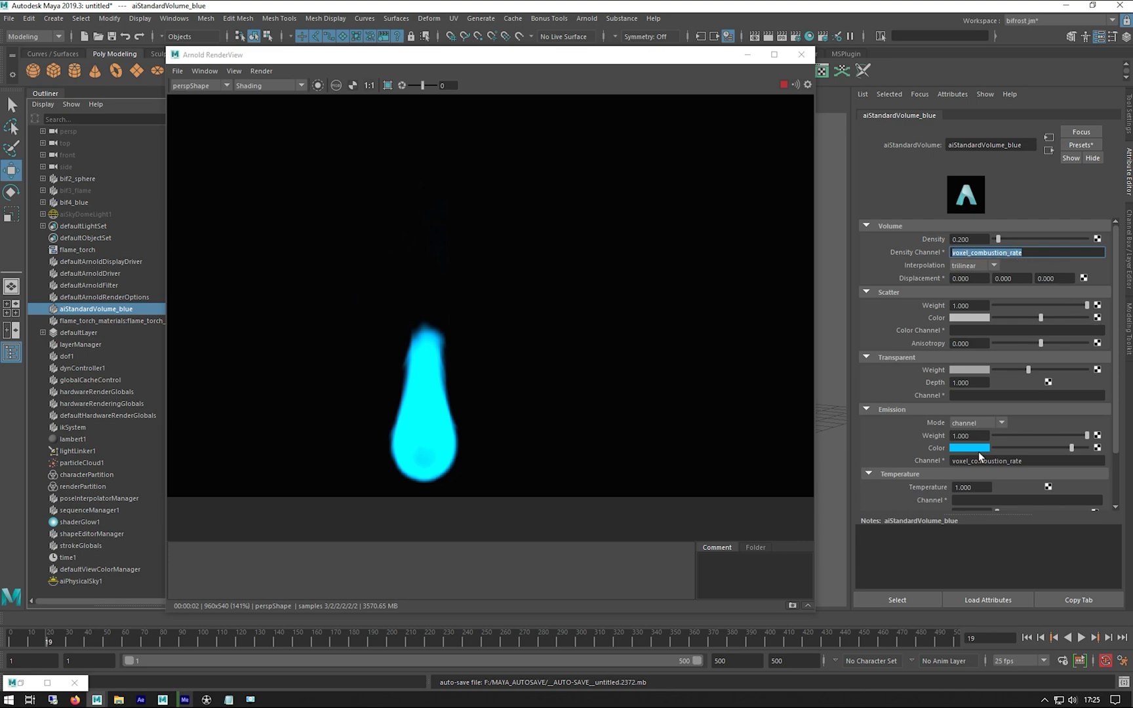
{"action": "left_click", "coordinate": [974, 421]}
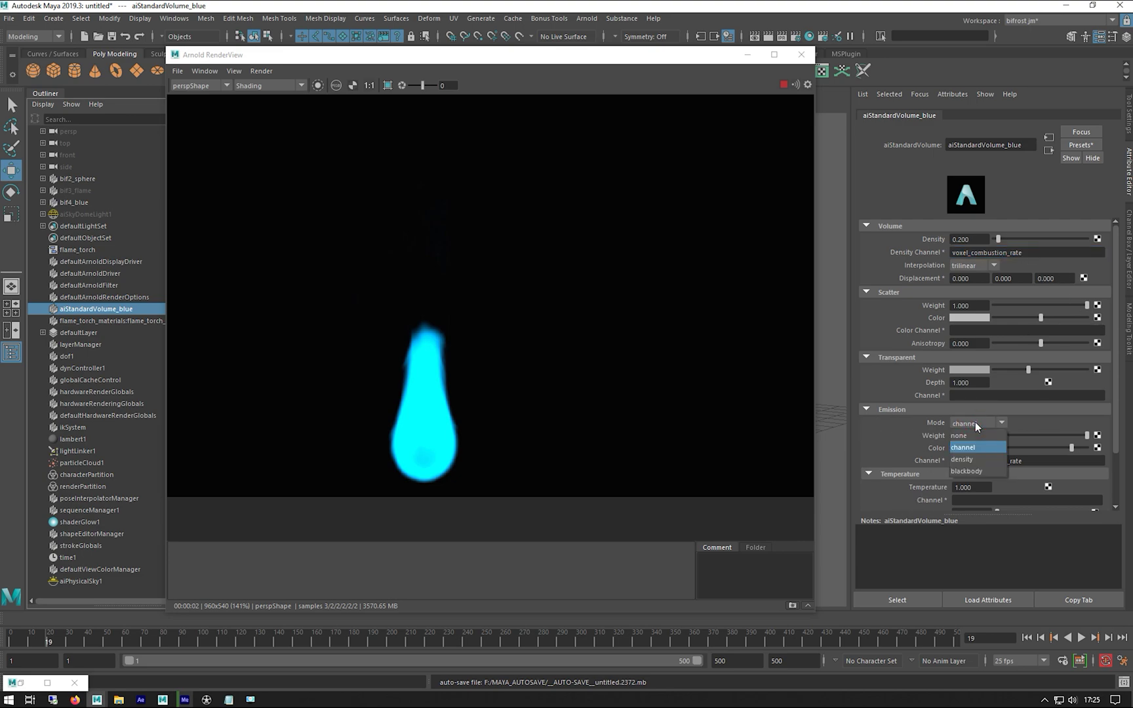
{"action": "left_click", "coordinate": [974, 422]}
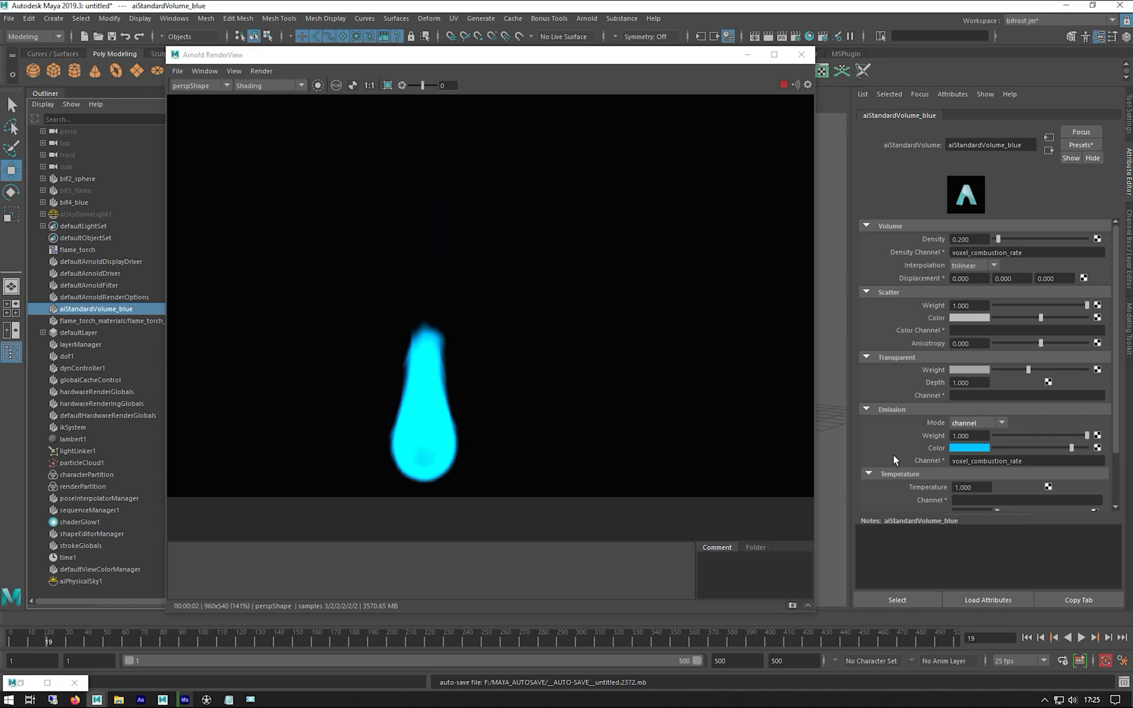
{"action": "left_click", "coordinate": [959, 448]}
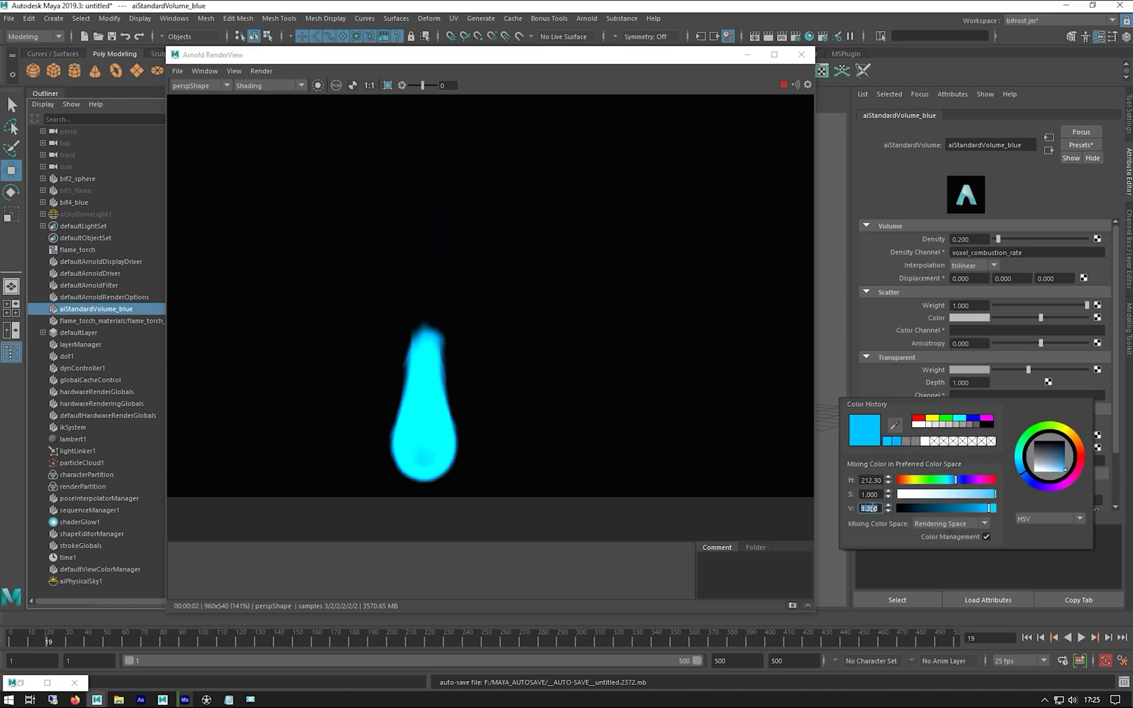
{"action": "left_click", "coordinate": [903, 381]}
{"action": "left_click_drag", "start_coordinate": [979, 437], "coordinate": [926, 438]}
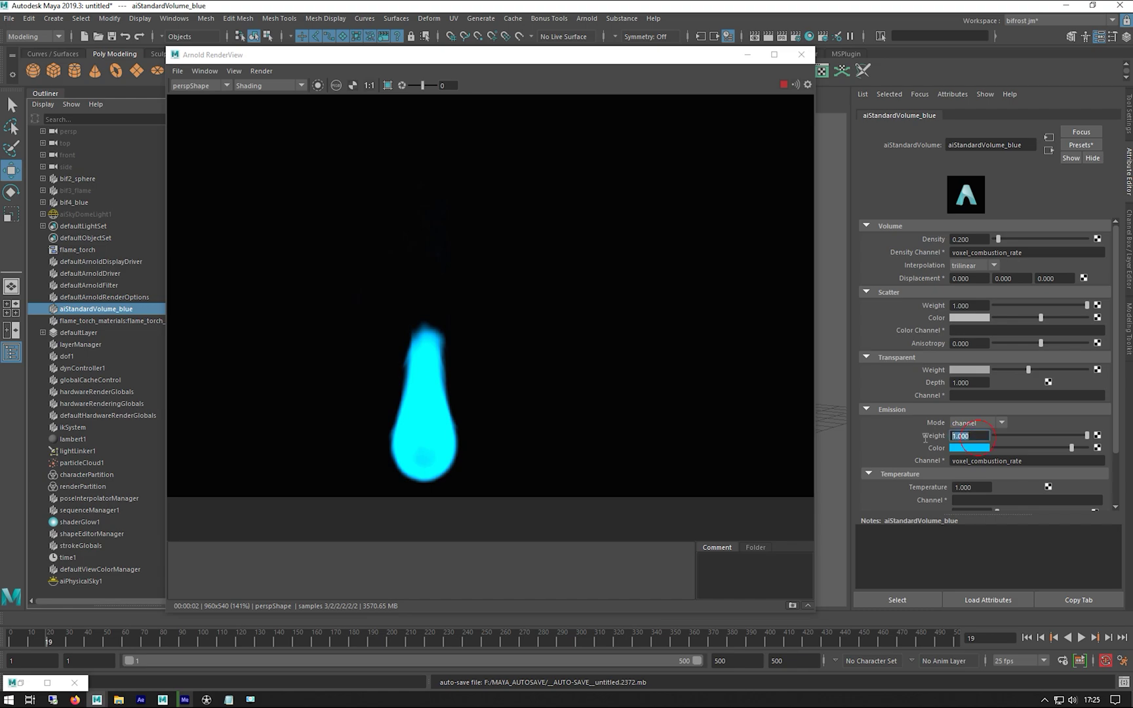